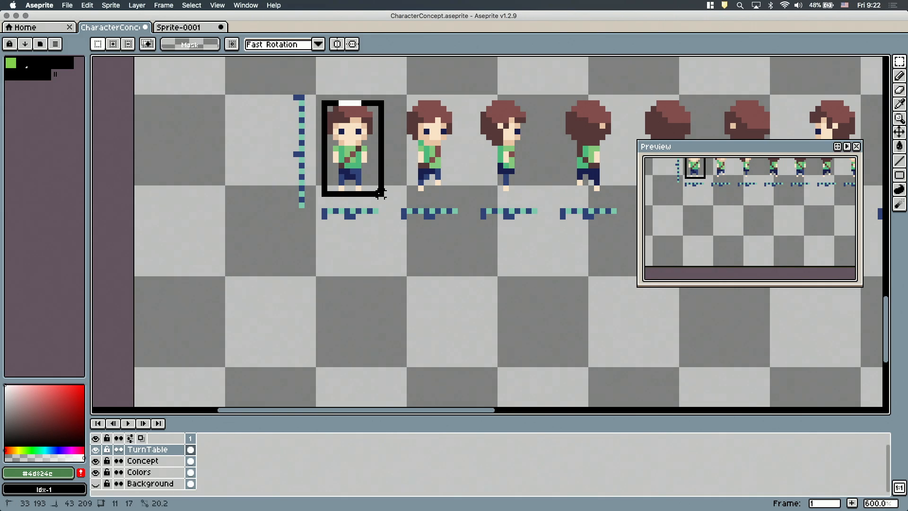
Step: Paste a copy of the front-facing character below the turntable row and repaint its green shirt as a two-tone brown tunic
key(ctrl+v)
scroll(362, 153, down, 3)
scroll(362, 153, up, 3)
alt+click(361, 153)
click(329, 220)
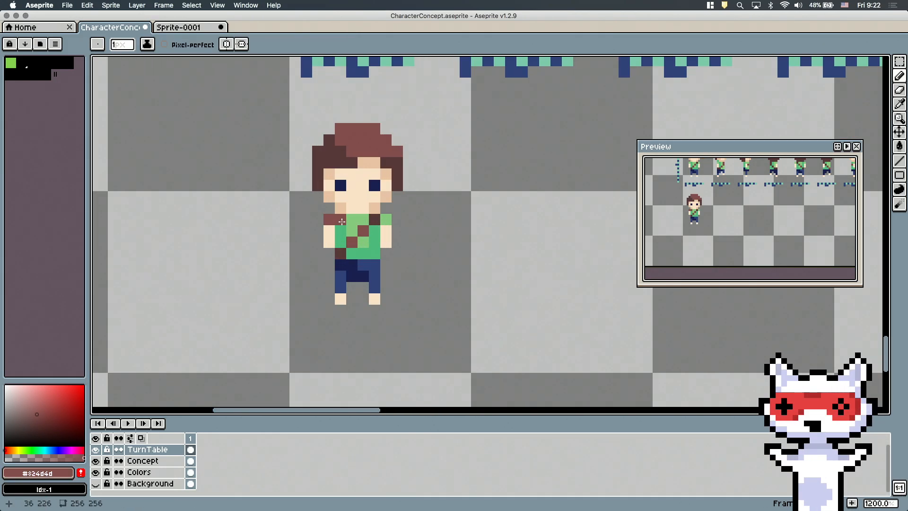
mouse_move(351, 225)
mouse_down()
mouse_move(386, 220)
mouse_move(340, 253)
mouse_up()
alt+click(397, 173)
drag(374, 219, 374, 242)
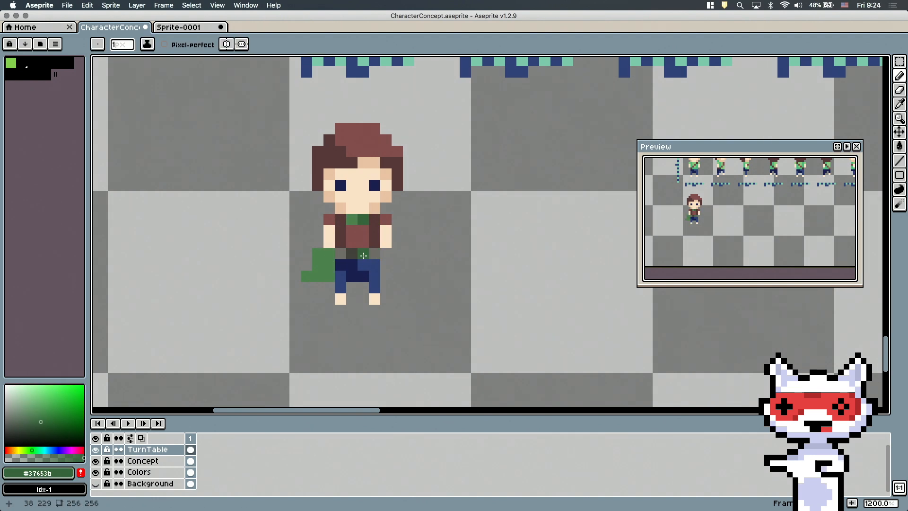
Step: Repaint the front view copy's blue trousers and bare feet in the tunic's two browns
alt+click(363, 236)
mouse_move(341, 265)
mouse_down()
mouse_move(361, 268)
mouse_move(338, 291)
mouse_move(374, 288)
mouse_up()
alt+click(374, 237)
drag(341, 288, 340, 299)
click(363, 276)
Step: Shade the front view's green cape with the darker green #37653b where it meets the leg
alt+click(363, 253)
mouse_move(340, 265)
mouse_down()
mouse_move(375, 265)
mouse_move(375, 253)
mouse_move(329, 276)
mouse_up()
alt+click(340, 236)
alt+click(363, 220)
key(e)
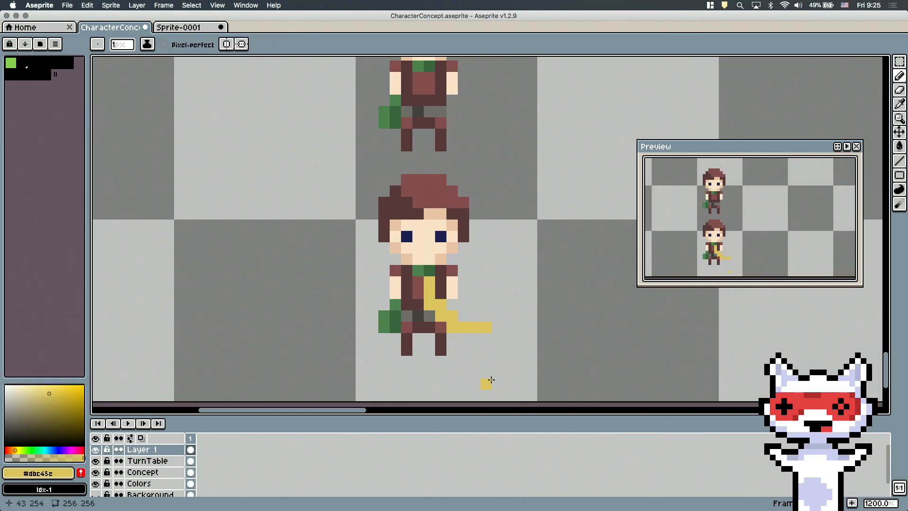
Step: Copy the three-quarter view from the turntable row and place it beside the brown-clad front view
key(m)
drag(402, 243, 485, 364)
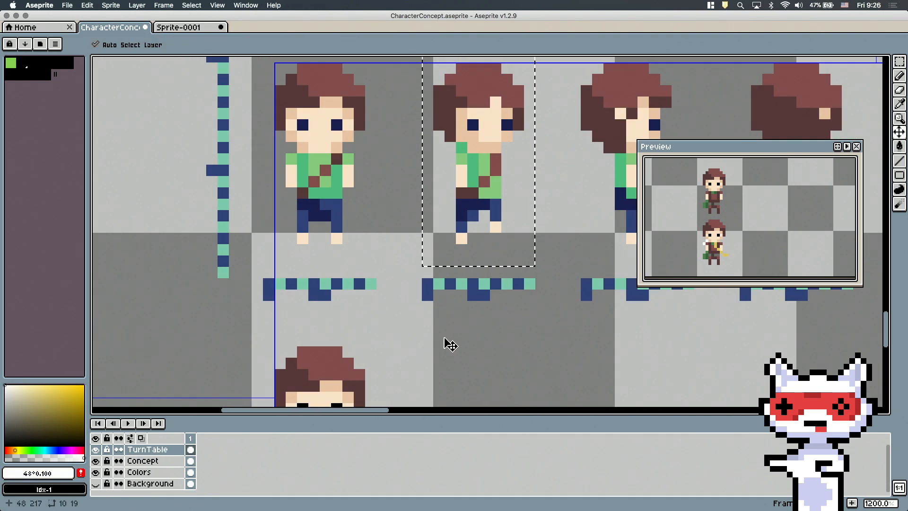
mouse_move(480, 242)
mouse_down()
mouse_move(467, 210)
mouse_move(478, 204)
mouse_move(460, 222)
mouse_up()
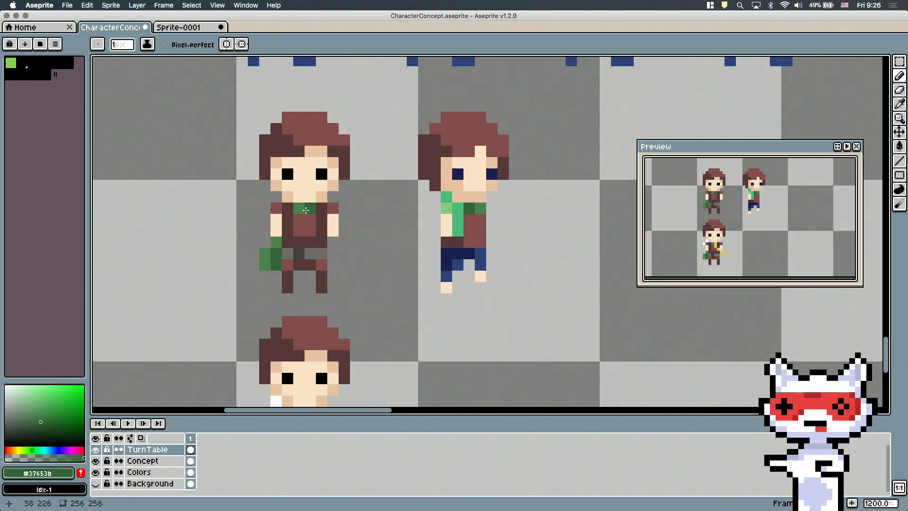
Step: Recolor the three-quarter view's green sleeve and torso with the front view's tunic browns
alt+click(331, 209)
click(447, 208)
alt+click(455, 240)
Step: Repaint the three-quarter view's shorts in greys and its legs and feet in reddish brown
alt+click(322, 253)
drag(480, 254, 446, 253)
alt+click(299, 253)
click(469, 253)
alt+click(478, 241)
click(481, 276)
click(446, 287)
Step: Paint a green cape (#4d824e) hanging down the three-quarter view's back, behind the arm
alt+click(469, 225)
alt+click(481, 209)
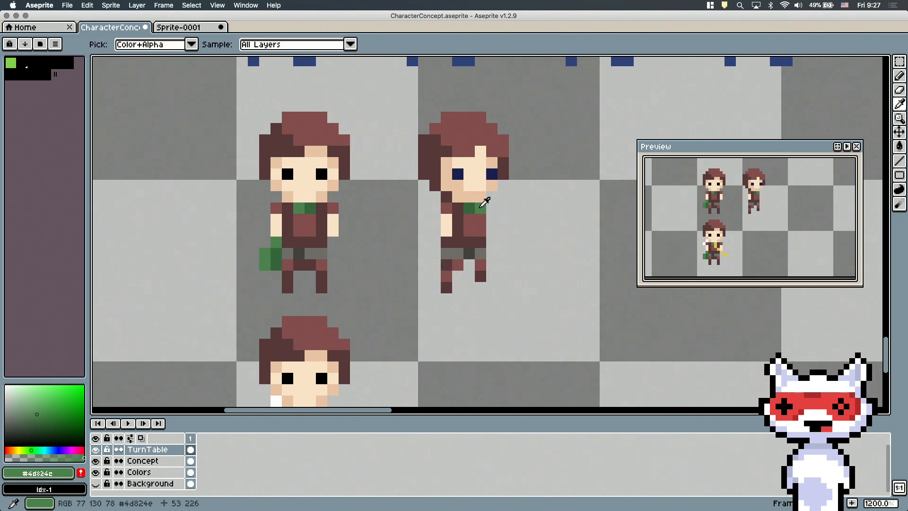
drag(435, 266, 438, 228)
Step: Add white (#FFFFFF) arrow feathers behind the front view's shoulder, matching the lower bow-carrying version
scroll(503, 215, left, 2)
alt+click(323, 371)
drag(322, 166, 311, 177)
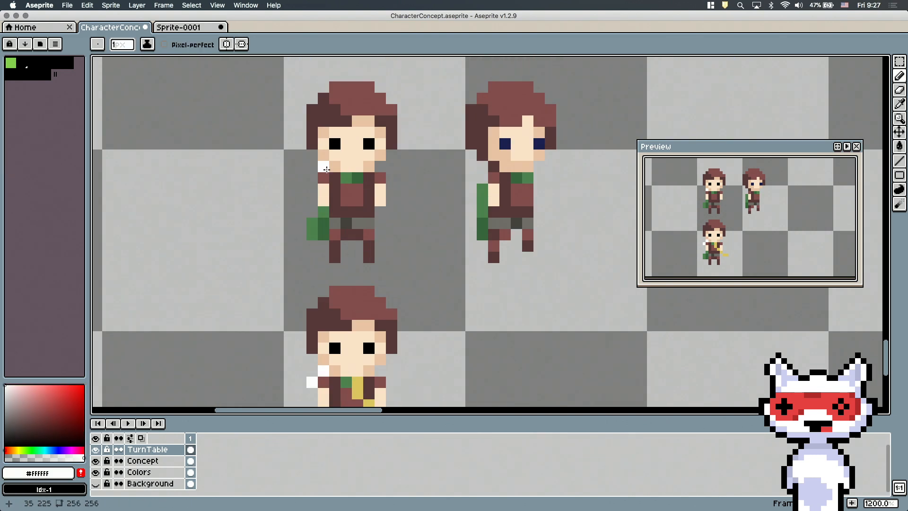
Step: Paint a brown quiver with white feathers on the three-quarter view's back
scroll(419, 215, right, 3)
click(396, 193)
mouse_move(396, 181)
mouse_down()
mouse_move(385, 193)
mouse_move(407, 208)
mouse_up()
alt+click(419, 182)
alt+click(437, 204)
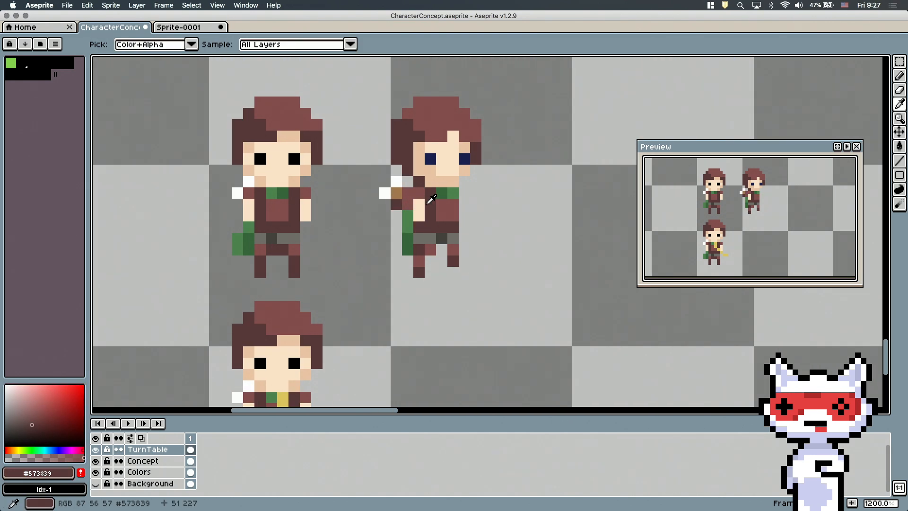
click(407, 204)
Step: Recolor both of the three-quarter view's eyes black (#000000)
scroll(407, 208, down, 2)
click(898, 61)
key(b)
alt+click(289, 138)
click(426, 138)
click(460, 138)
Step: Duplicate the finished three-quarter view into the lower row and paint a yellow bow on the copy
click(897, 61)
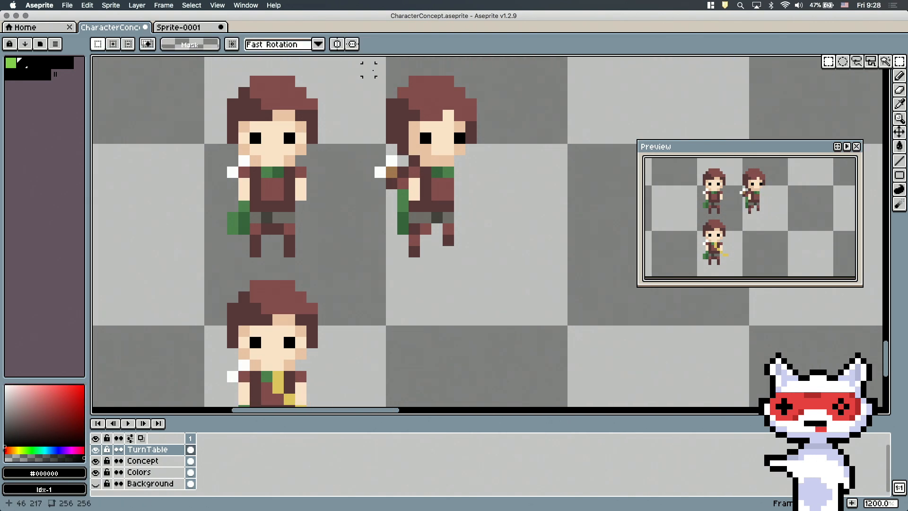
drag(366, 70, 511, 266)
scroll(510, 220, down, 3)
key(super+d)
key(b)
mouse_move(450, 115)
alt+mouse_down()
mouse_move(449, 320)
mouse_move(500, 312)
alt+mouse_up()
alt+click(330, 324)
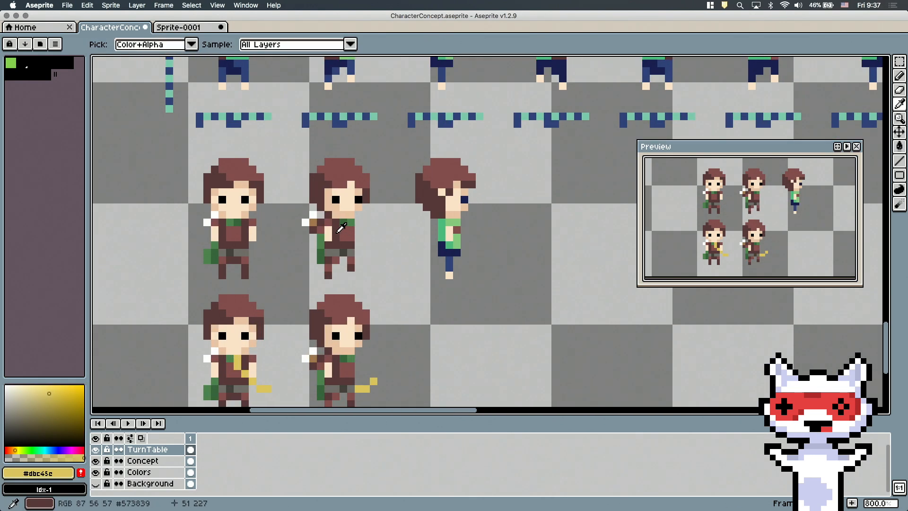
Step: Recolor the side view's tunic, shorts and leg in the archer's browns and greys and its eye black
alt+click(341, 229)
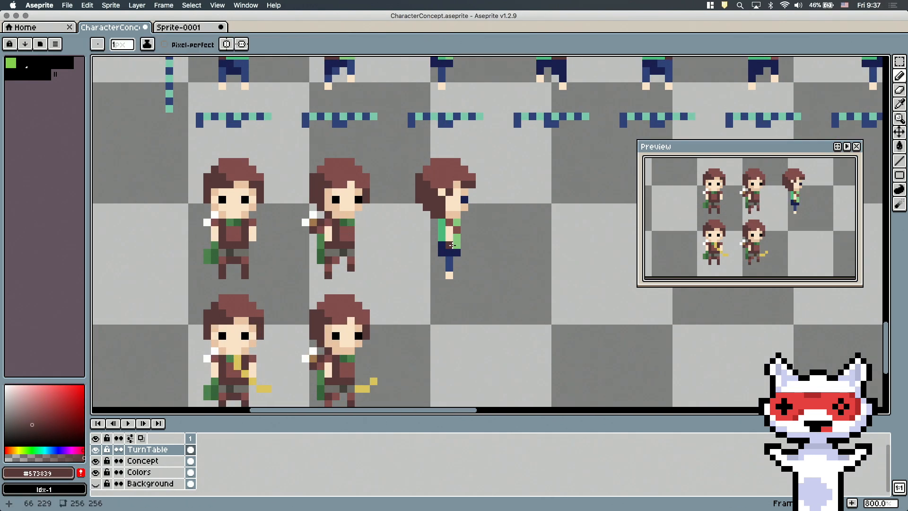
mouse_move(457, 223)
mouse_down()
mouse_move(329, 262)
mouse_move(447, 249)
mouse_move(436, 255)
mouse_move(457, 328)
mouse_move(450, 275)
mouse_up()
alt+click(447, 249)
alt+click(441, 244)
alt+click(456, 229)
click(449, 260)
alt+click(358, 200)
click(464, 200)
Step: Paint a shaded green cape on the side view's back and a brown shoulder above the arm
alt+click(321, 237)
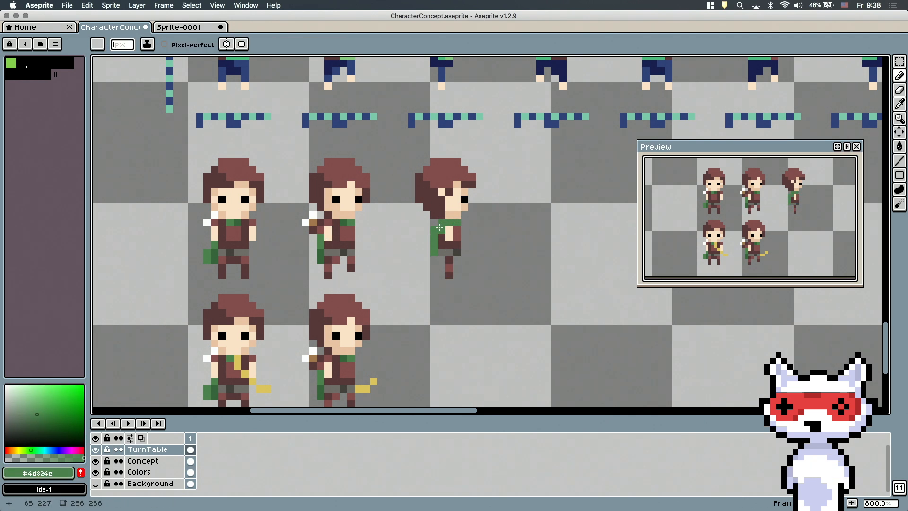
alt+click(427, 253)
click(434, 223)
alt+click(456, 230)
click(449, 222)
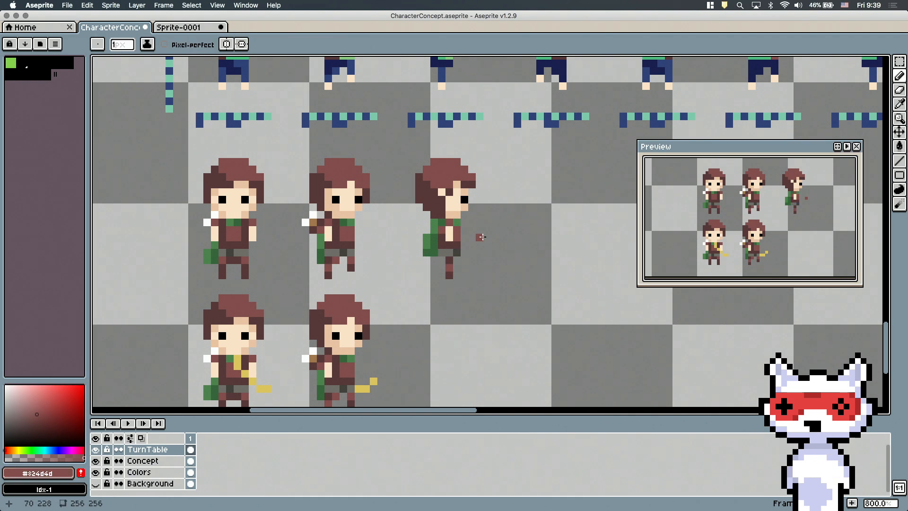
Step: Erase the green cape and the trial quiver pixels behind the side view's back
alt+click(313, 222)
alt+click(313, 215)
drag(426, 222, 419, 230)
alt+click(313, 222)
right_click(434, 229)
alt+click(435, 253)
right_click(434, 252)
alt+click(442, 245)
Step: Paint a small brown quiver with white feathers on the side view's back
mouse_move(381, 280)
mouse_down()
mouse_move(423, 242)
mouse_move(410, 262)
mouse_up()
alt+click(341, 197)
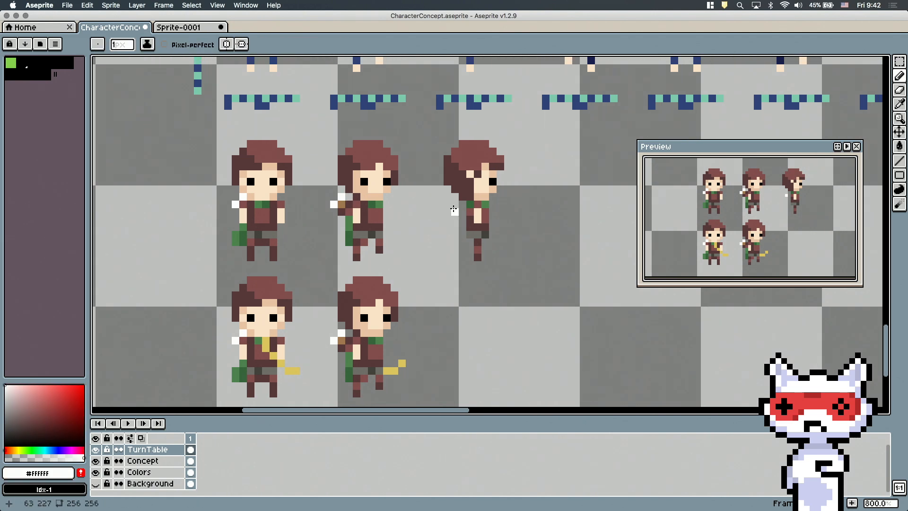
alt+click(342, 205)
click(462, 212)
alt+click(470, 219)
click(462, 219)
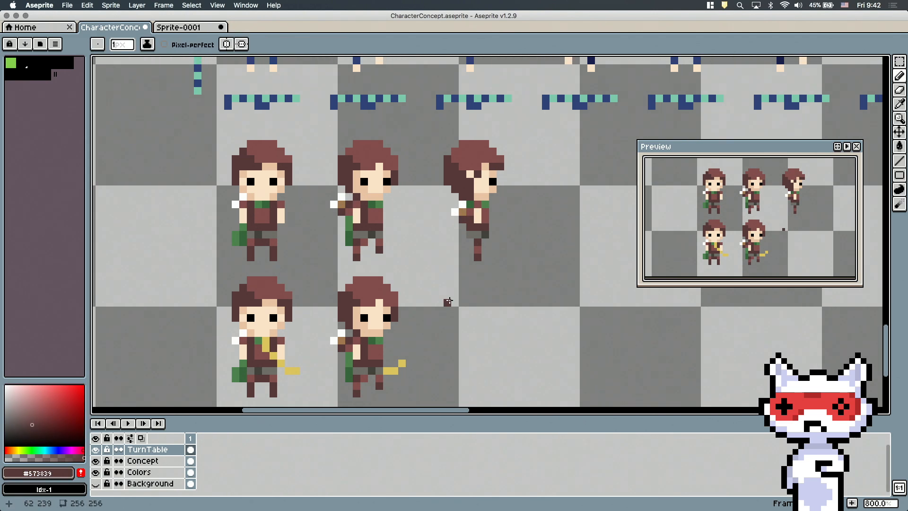
Step: Add a narrow two-tone green cape below the side view's quiver
alt+click(469, 214)
alt+click(470, 218)
drag(463, 242, 470, 242)
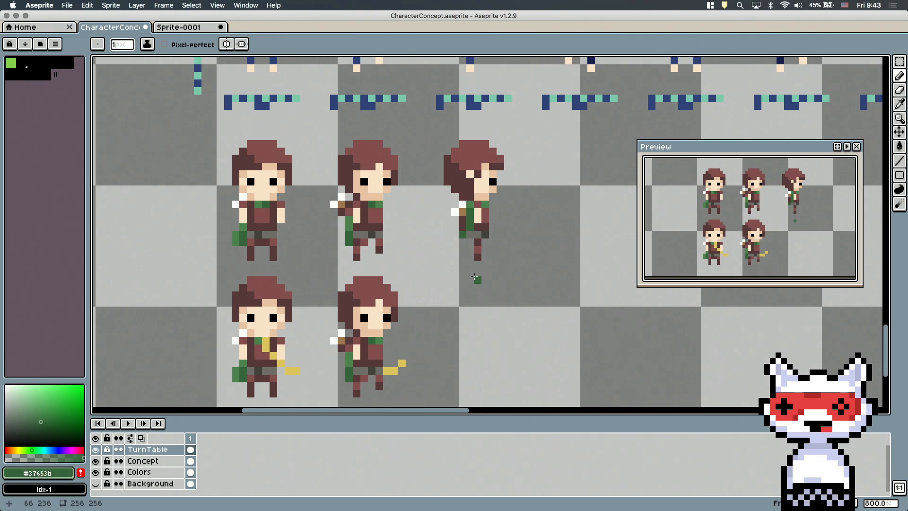
key(super+z)
Step: Duplicate the finished side view into the lower row and paint a yellow bow on the copy
drag(500, 309, 442, 307)
key(m)
drag(372, 135, 458, 273)
drag(417, 168, 417, 304)
key(super+d)
alt+click(342, 326)
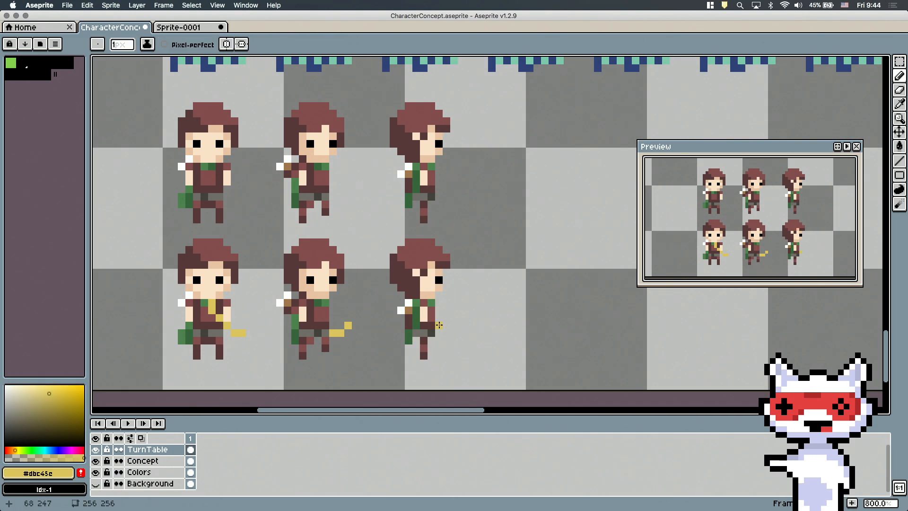
Step: Copy the back three-quarter view from the turntable row and paste it next to the recolored side view
click(899, 62)
scroll(490, 232, up, 4)
drag(457, 64, 529, 199)
key(super+c)
scroll(490, 324, down, 2)
key(super+v)
key(super+d)
Step: Recolor the back three-quarter view's shorts and legs with the side view's greys and browns
drag(503, 279, 506, 302)
alt+click(391, 279)
alt+click(393, 297)
alt+click(392, 287)
click(483, 287)
alt+click(395, 298)
click(484, 294)
Step: Paint the green cape across the back three-quarter view's back in two greens
alt+click(385, 257)
mouse_move(491, 249)
mouse_down()
mouse_move(492, 278)
mouse_move(475, 278)
mouse_move(487, 257)
mouse_move(491, 303)
mouse_move(497, 249)
mouse_up()
alt+click(400, 249)
click(483, 256)
right_click(490, 391)
alt+click(505, 208)
click(514, 316)
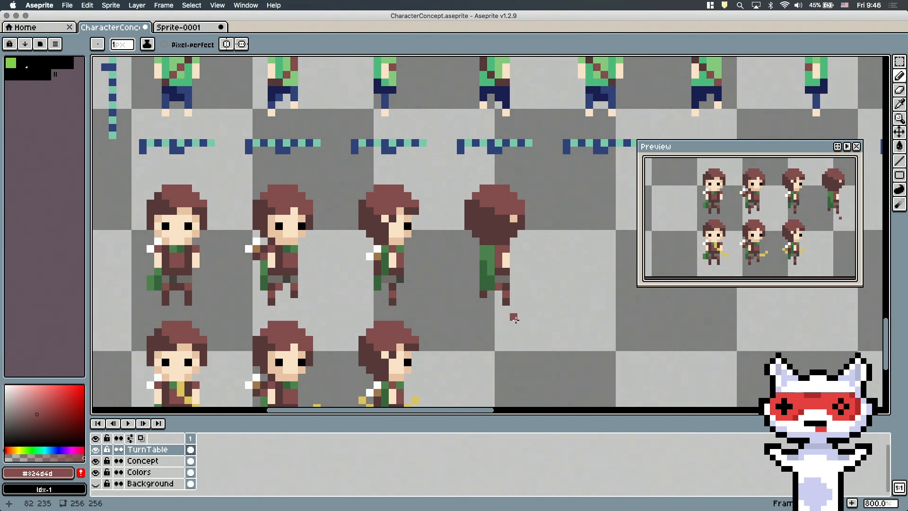
key(super+z)
Step: Paint a brown quiver over the cape on the back three-quarter view
scroll(479, 287, up, 1)
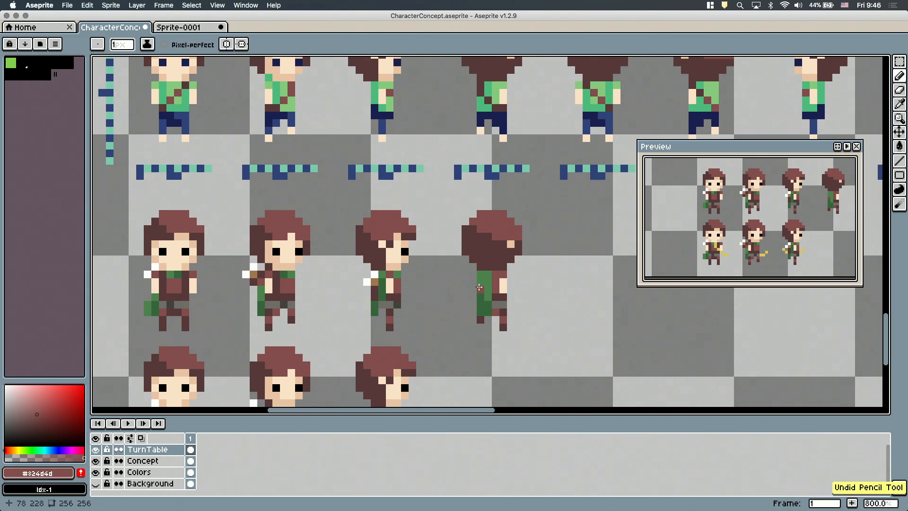
alt+click(376, 282)
click(480, 282)
mouse_move(480, 274)
mouse_down()
mouse_move(488, 282)
mouse_move(473, 297)
mouse_up()
alt+click(488, 263)
click(473, 282)
alt+click(495, 282)
Step: Darken the back three-quarter view's cape beside the white feathers with dark green #37653b
key(e)
scroll(480, 319, down, 2)
key(b)
alt+click(483, 236)
drag(491, 237, 490, 244)
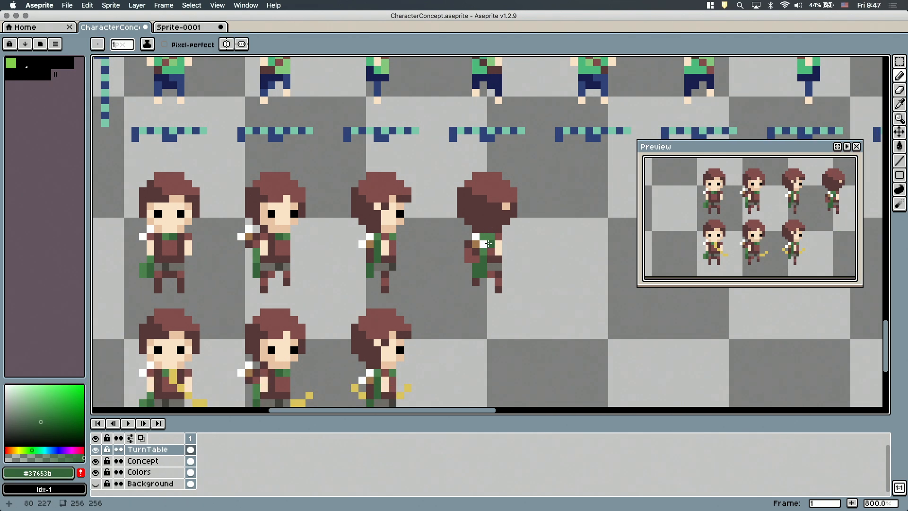
alt+click(468, 255)
Step: Duplicate the finished back three-quarter view into the lower row and paint the yellow bow tip on the copy
key(m)
drag(449, 164, 524, 301)
scroll(528, 289, down, 1)
drag(474, 183, 473, 319)
key(super+d)
key(b)
alt+click(404, 342)
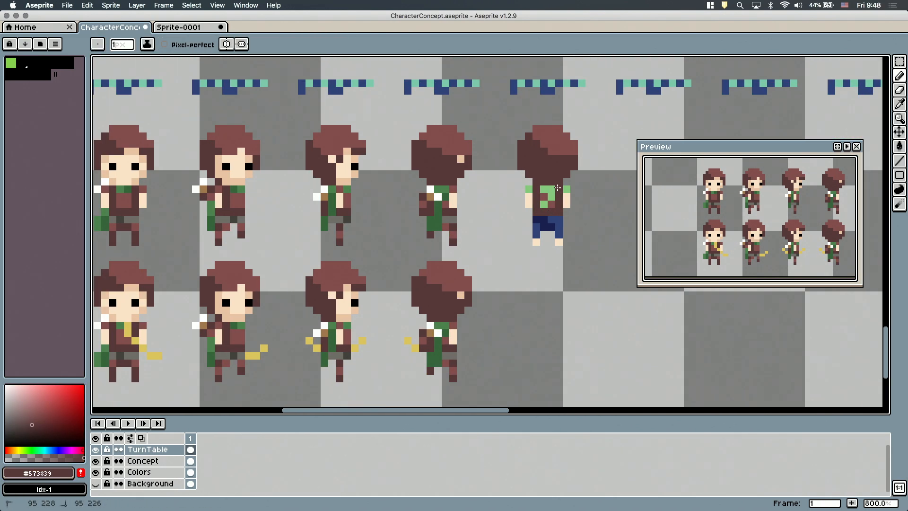
Step: Recolor the back view's clothes brown and give it a green cape shaded with darker green
alt+click(561, 190)
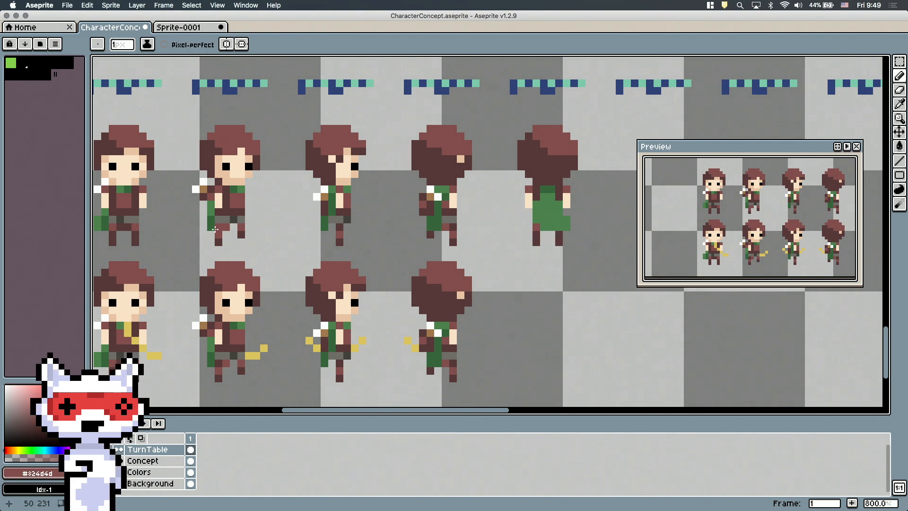
alt+click(550, 187)
alt+click(548, 187)
drag(544, 197, 537, 197)
drag(543, 220, 566, 219)
alt+click(566, 219)
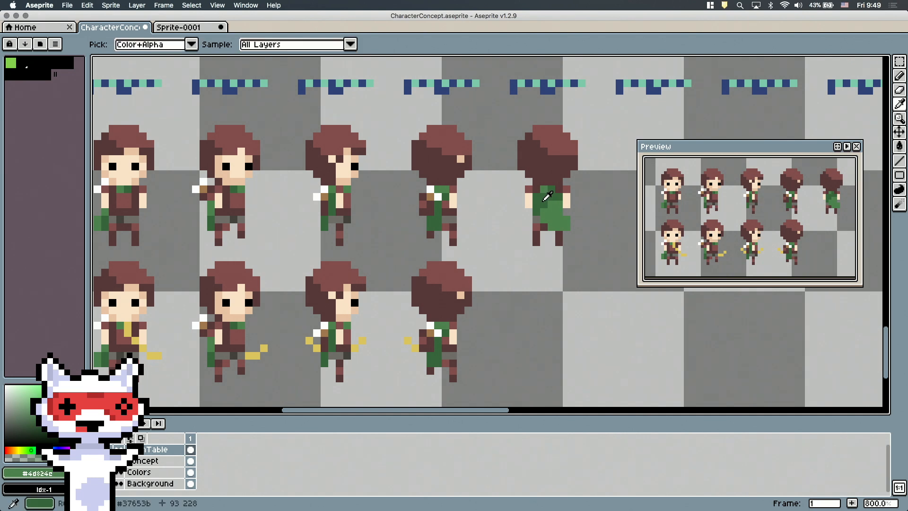
mouse_move(558, 212)
mouse_down()
mouse_move(574, 195)
mouse_move(553, 182)
mouse_move(559, 192)
mouse_move(539, 196)
mouse_move(553, 210)
mouse_move(542, 196)
mouse_move(536, 212)
mouse_move(545, 188)
mouse_move(539, 209)
mouse_move(537, 190)
mouse_move(556, 211)
mouse_up()
Step: Paint a brown quiver with white feathers over the back view's cape and darken the cape around it
alt+click(438, 196)
click(552, 189)
alt+click(536, 182)
alt+click(528, 190)
alt+click(544, 208)
click(536, 213)
alt+click(543, 189)
click(536, 191)
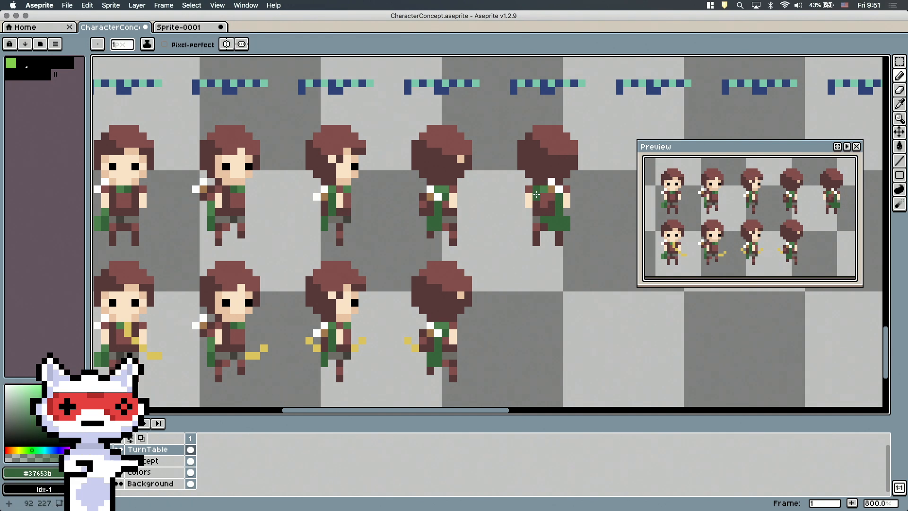
alt+click(545, 213)
Step: Duplicate the finished back view into the lower row and paint the yellow bow beside the copy's arm
scroll(545, 212, right, 1)
click(899, 61)
drag(486, 120, 572, 257)
key(super+c)
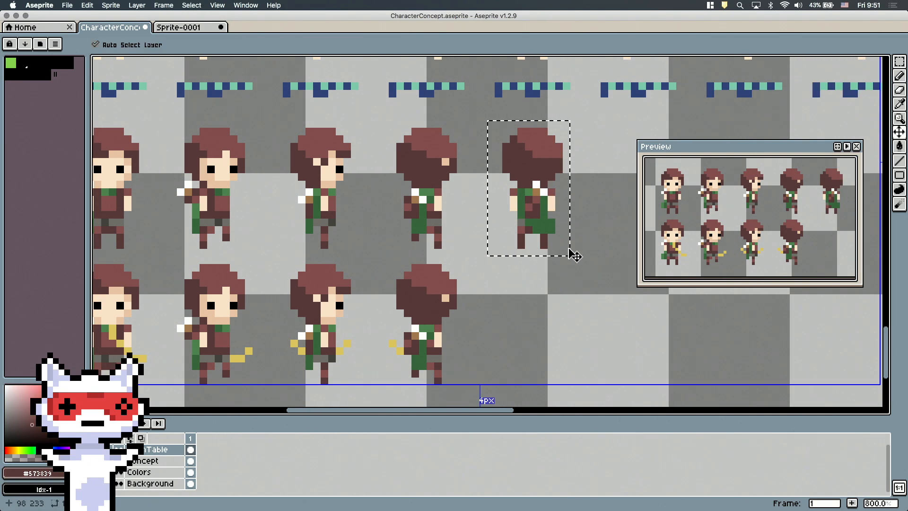
key(super+v)
scroll(567, 251, down, 1)
drag(535, 151, 536, 287)
key(b)
alt+click(399, 307)
Step: Copy the base character's left-facing rear three-quarter view into the archer row beside the back view
key(m)
drag(555, 196, 413, 379)
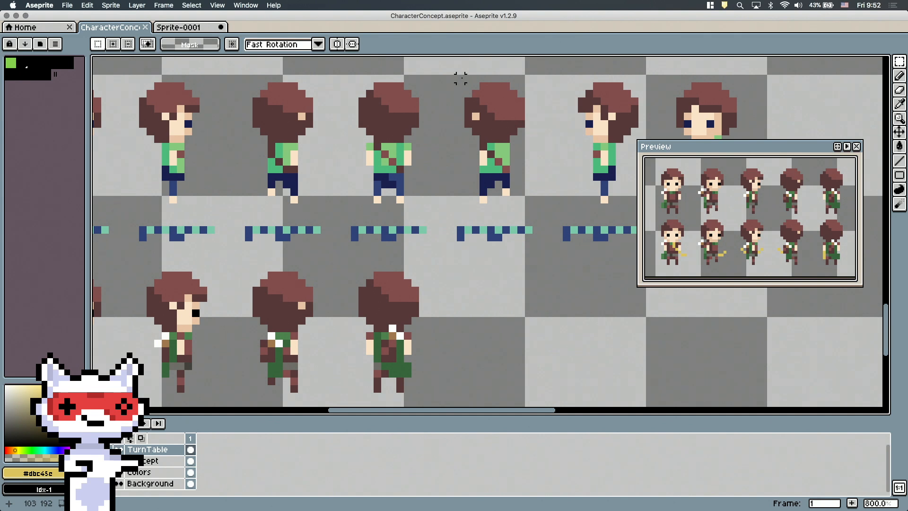
drag(467, 79, 537, 213)
key(super+c)
key(super+v)
key(super+d)
mouse_move(500, 115)
mouse_down()
mouse_move(500, 304)
mouse_move(546, 242)
mouse_move(476, 230)
mouse_up()
Step: Recolor the left-facing rear three-quarter view's shirt, shorts and legs in the archer's browns
key(b)
alt+click(432, 190)
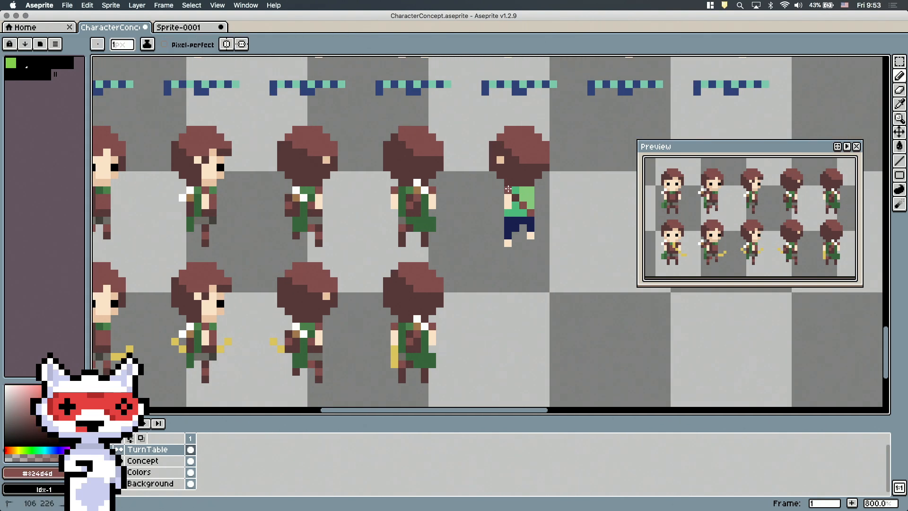
alt+click(522, 188)
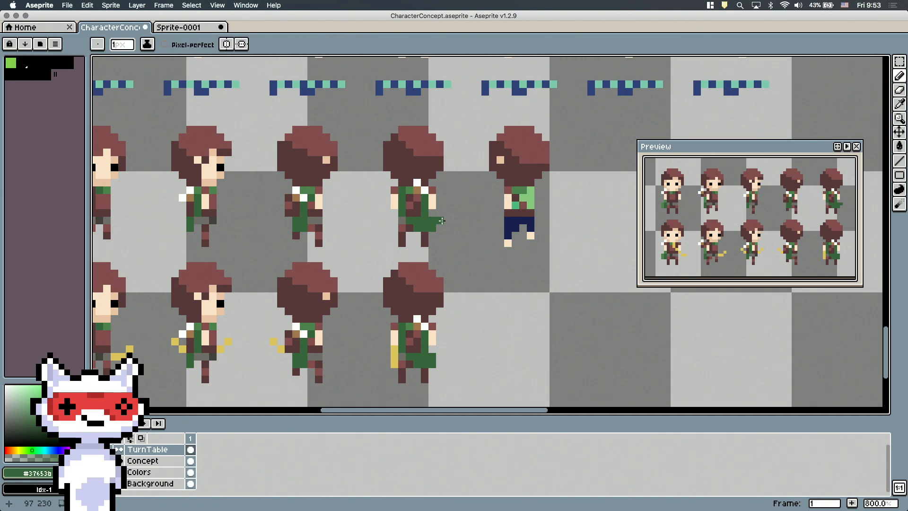
alt+click(535, 235)
alt+click(471, 235)
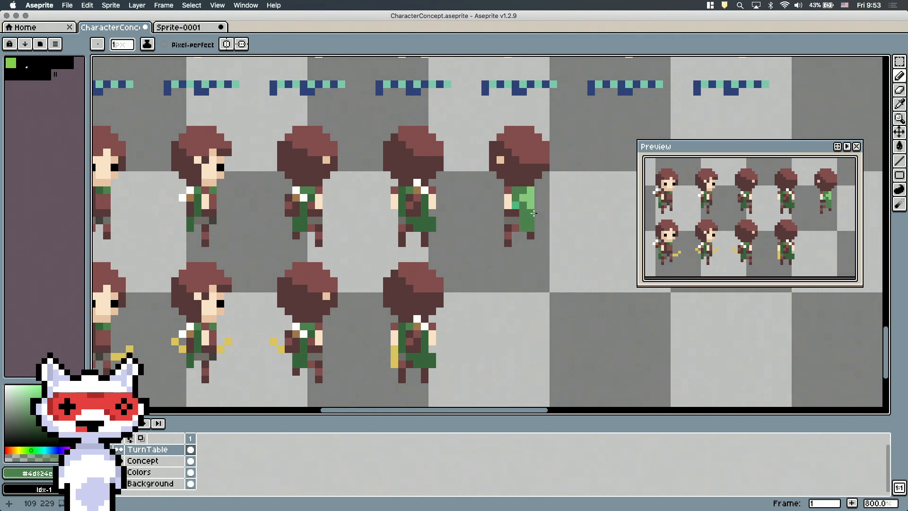
Step: Paint a green cape with darker green shading on the left-facing rear three-quarter view
drag(534, 214, 524, 190)
alt+click(509, 228)
click(516, 206)
alt+click(522, 208)
mouse_move(531, 228)
mouse_down()
mouse_move(530, 183)
mouse_move(530, 213)
mouse_move(538, 212)
mouse_up()
Step: Paint the brown quiver and white feathers on the left-facing rear three-quarter view, using colors sampled from the back view
alt+click(424, 190)
alt+click(416, 190)
click(531, 190)
alt+click(523, 183)
alt+click(507, 190)
alt+click(531, 190)
click(538, 198)
alt+click(538, 191)
click(545, 198)
Step: Touch up the quiver opening and white feathers on the back view in both rows
alt+click(523, 205)
alt+click(417, 190)
click(417, 197)
click(417, 182)
alt+click(411, 192)
click(425, 190)
alt+click(417, 326)
alt+click(425, 326)
alt+click(410, 326)
Step: Duplicate the left-facing rear three-quarter view into the lower row and paint the yellow bow across the copy
click(899, 61)
drag(476, 113, 563, 267)
drag(525, 186, 518, 349)
click(899, 75)
alt+click(280, 349)
drag(612, 352, 556, 349)
Step: Copy the base character's left-facing side view into the archer row
click(898, 61)
drag(533, 96, 473, 236)
drag(479, 73, 548, 194)
key(super+c)
key(super+v)
mouse_move(413, 386)
mouse_down()
mouse_move(428, 293)
mouse_move(470, 266)
mouse_up()
Step: Recolor the left-facing side view's trousers and legs, sampling the colors from the finished right-facing side view
click(288, 219)
key(b)
alt+click(137, 217)
alt+click(144, 235)
drag(576, 236, 568, 251)
alt+click(152, 235)
click(561, 236)
alt+click(145, 250)
alt+click(145, 243)
click(569, 243)
drag(790, 238, 750, 240)
Step: Paint the green cape, quiver and white feathers on the left-facing side view and recolor its shirt brown
alt+click(129, 228)
alt+click(130, 212)
click(583, 213)
drag(584, 228, 583, 205)
alt+click(129, 205)
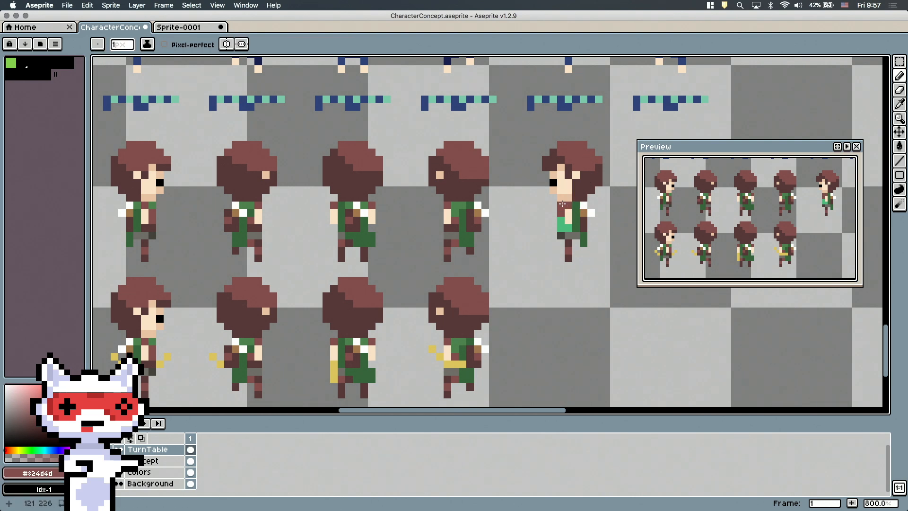
alt+click(152, 205)
click(561, 205)
Step: Duplicate the left-facing side view into the lower row and paint a #dbc45e yellow bow across the copy
key(m)
drag(524, 120, 609, 255)
drag(567, 218, 568, 354)
key(b)
alt+click(440, 321)
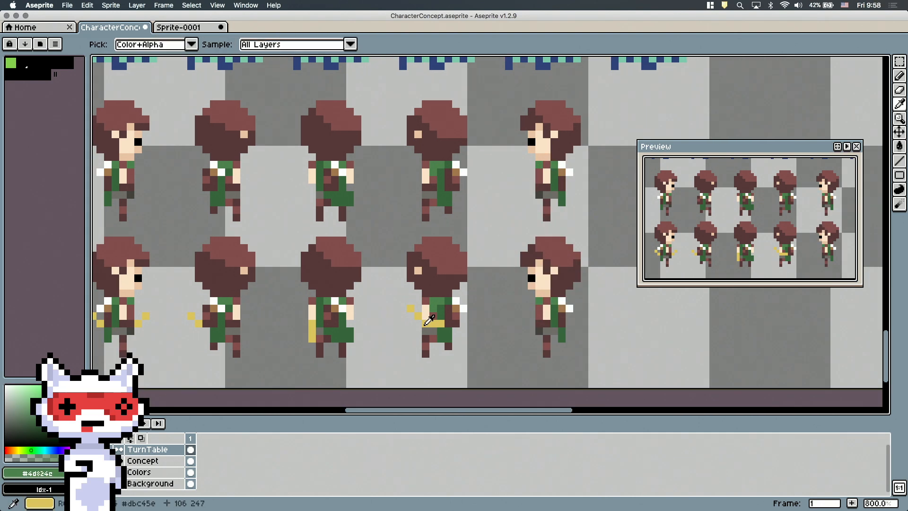
drag(555, 322, 587, 316)
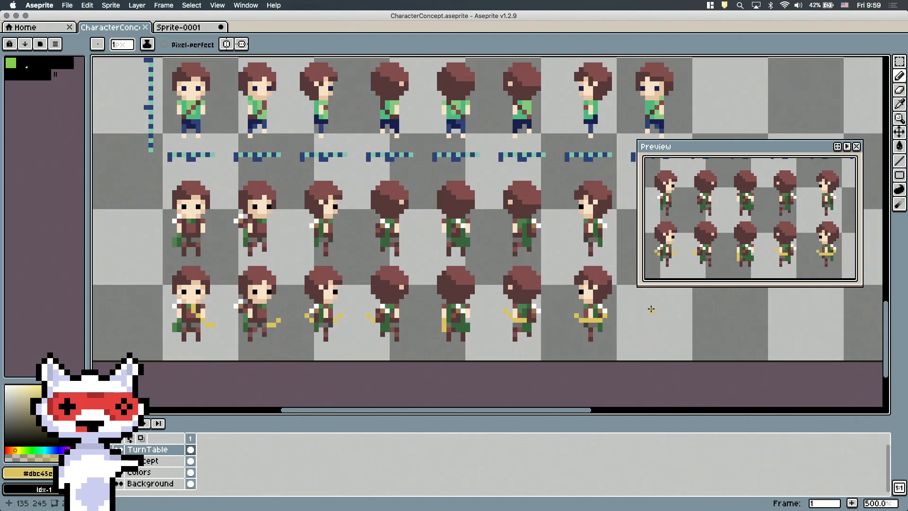
Step: Copy the base character's left-facing front three-quarter view into the archer row
drag(501, 83, 553, 169)
mouse_move(535, 124)
mouse_down()
mouse_move(535, 246)
mouse_move(520, 266)
mouse_move(534, 280)
mouse_move(520, 275)
mouse_move(539, 261)
mouse_up()
key(super+d)
Step: Recolor the left-facing front three-quarter view with brown clothes, a green cape and a quiver with white feathers
key(b)
alt+click(459, 259)
alt+click(138, 257)
click(530, 248)
alt+click(466, 251)
alt+click(462, 266)
alt+click(463, 275)
alt+click(468, 248)
alt+click(472, 265)
drag(539, 266, 548, 247)
alt+click(473, 251)
alt+click(478, 252)
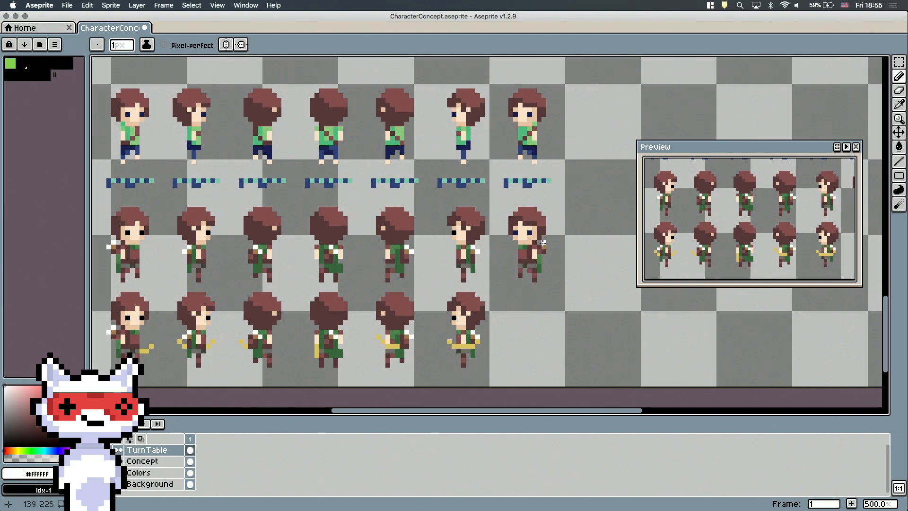
Step: Duplicate the finished left-facing front three-quarter view into the lower row
scroll(548, 248, up, 1)
key(m)
drag(464, 103, 555, 241)
drag(505, 166, 505, 302)
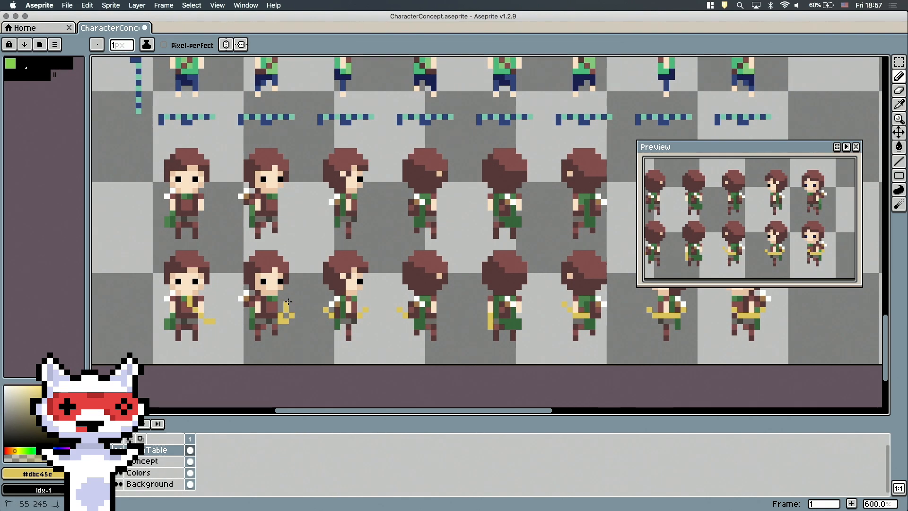
scroll(288, 301, right, 5)
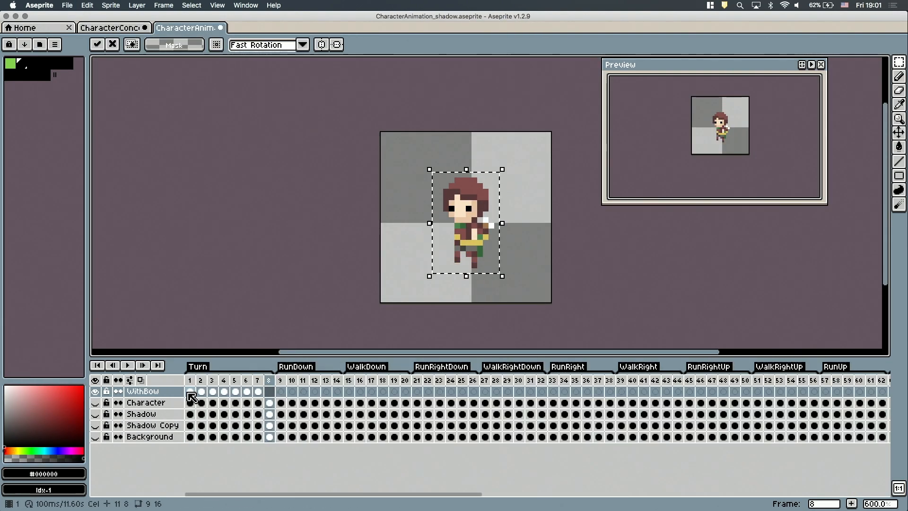
Step: Play back the Turn animation on the WithBow layer, stop it and inspect individual frames
key(Return)
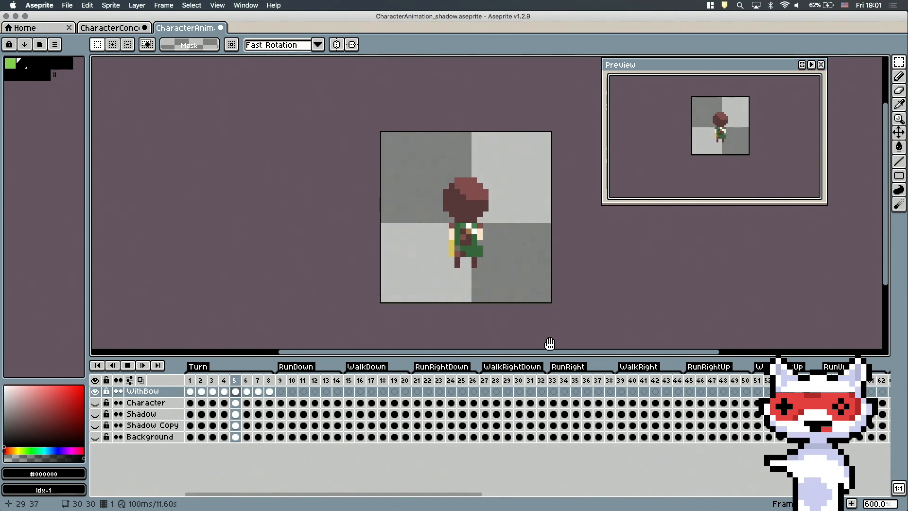
key(Return)
click(234, 380)
click(255, 392)
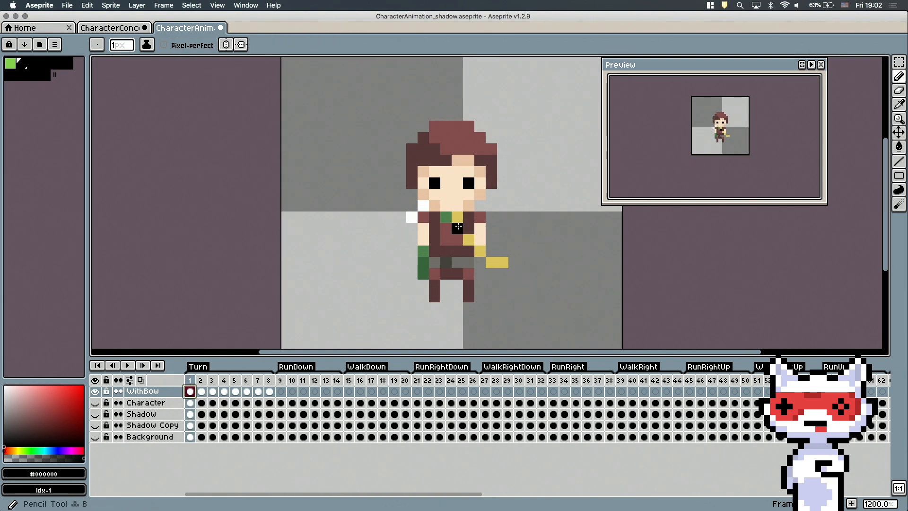
Step: Reshape the front view's bow in frame 1 of the WithBow layer with yellow #dbc45e, undoing unwanted strokes
alt+click(477, 297)
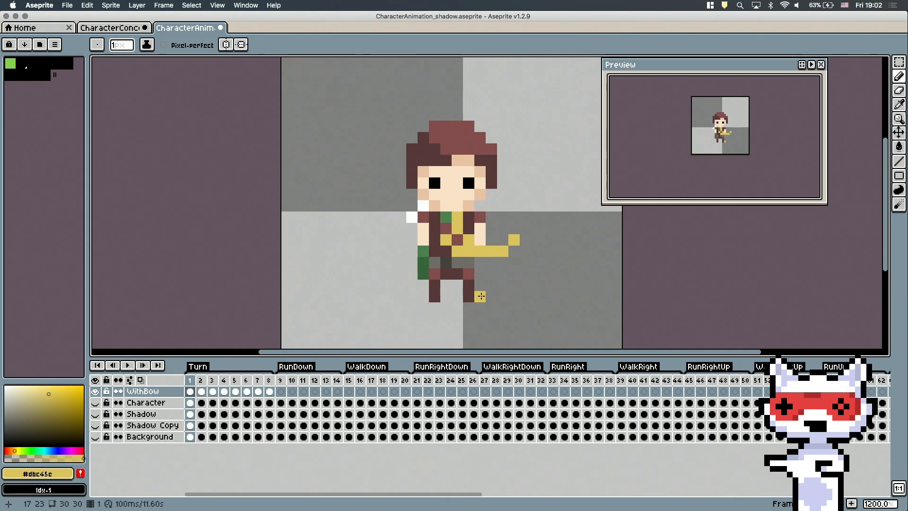
key(super+z)
key(super+z)
alt+click(455, 226)
key(Return)
key(Return)
alt+click(480, 251)
key(super+z)
key(super+z)
alt+click(445, 251)
Step: Enlarge and reposition the sprite in the preview and play back the Turn animation to check the reshaped bow
scroll(731, 156, up, 2)
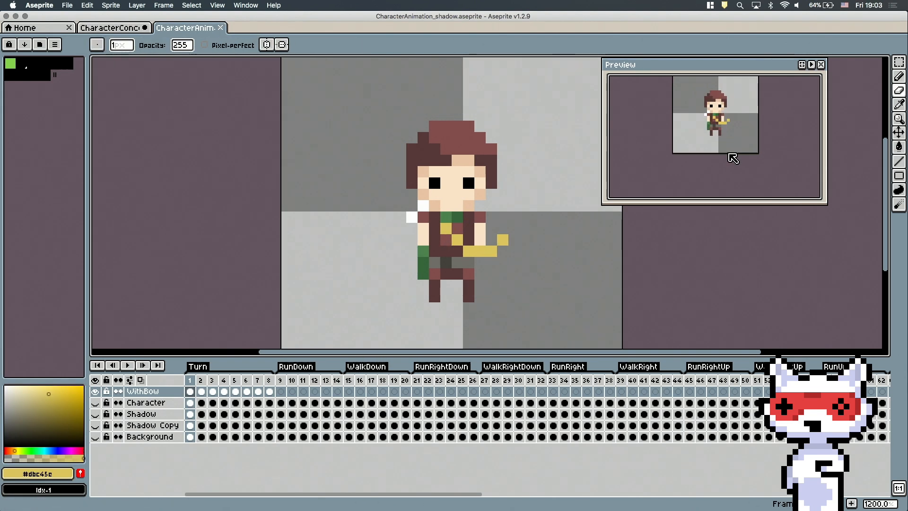
drag(731, 156, 731, 176)
key(Return)
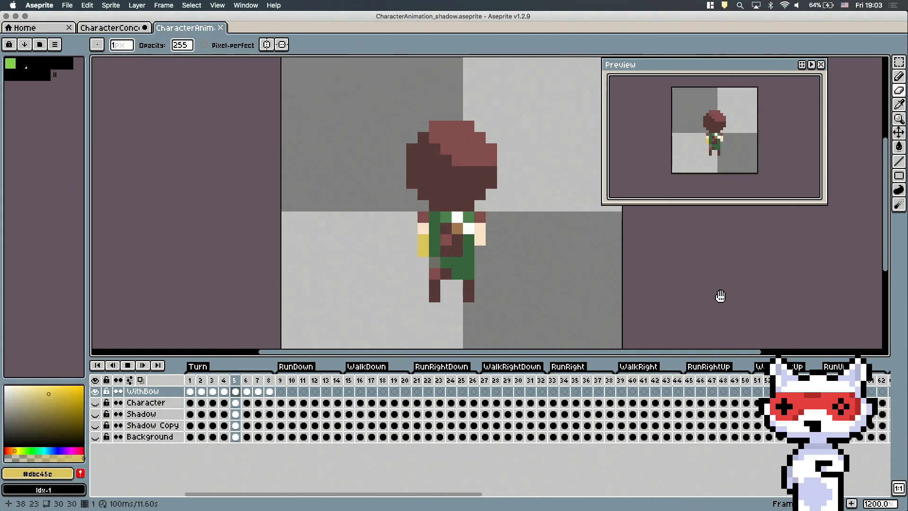
key(Return)
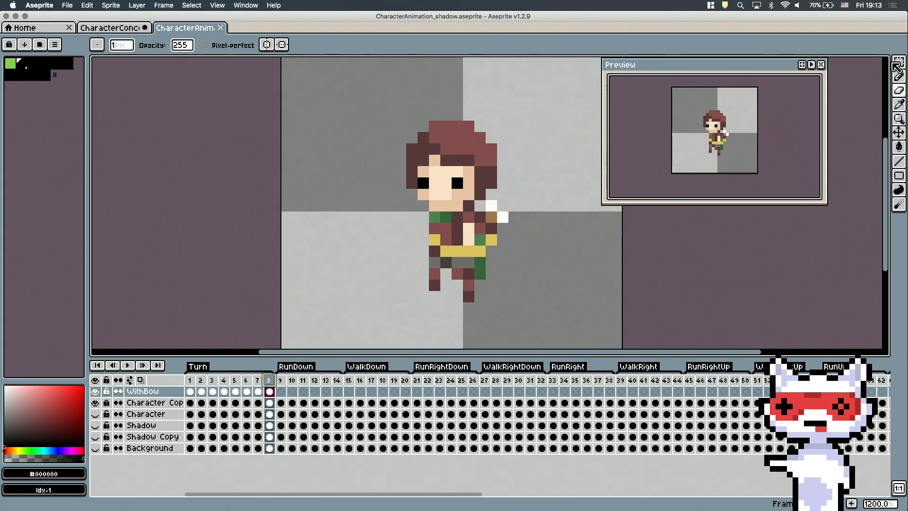
key(super+z)
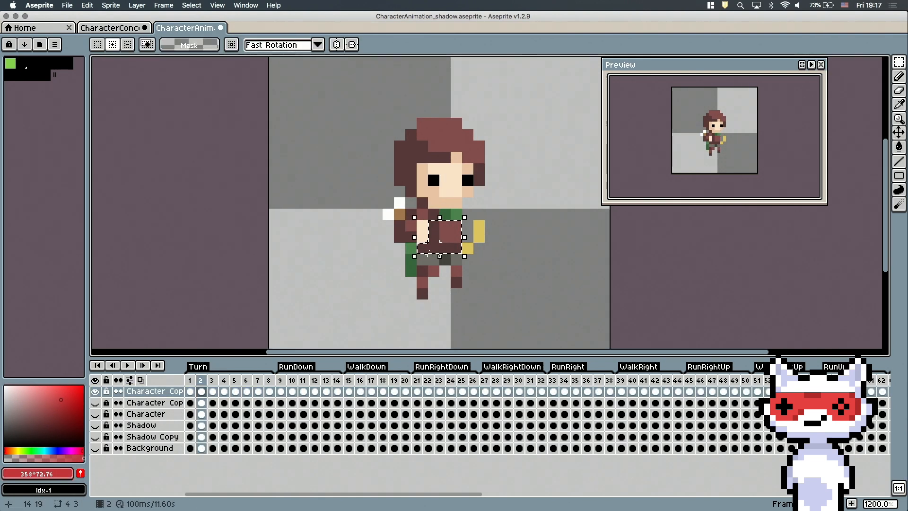
Step: Redden the selected vest in frame 2 with a Hue/Saturation adjustment of hue 3 and saturation 50
click(87, 5)
click(229, 227)
mouse_move(476, 67)
mouse_down()
mouse_move(518, 67)
mouse_move(463, 72)
mouse_up()
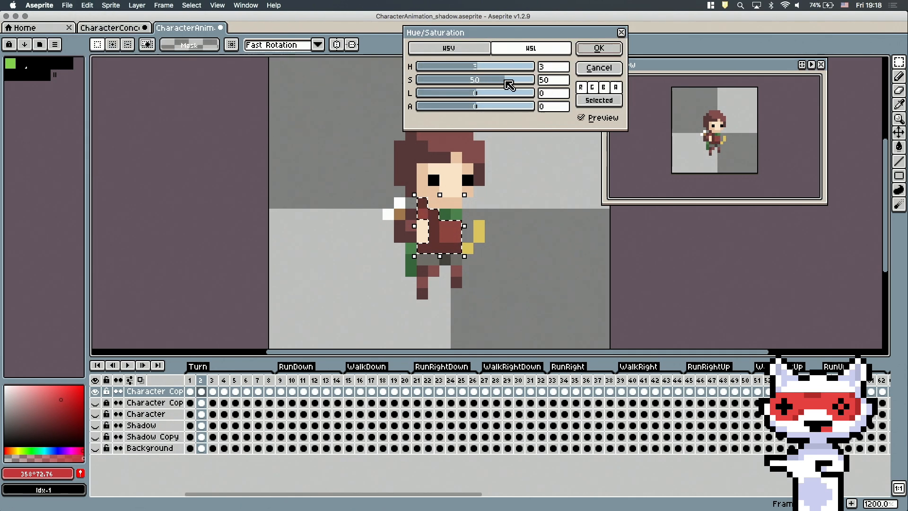
key(Return)
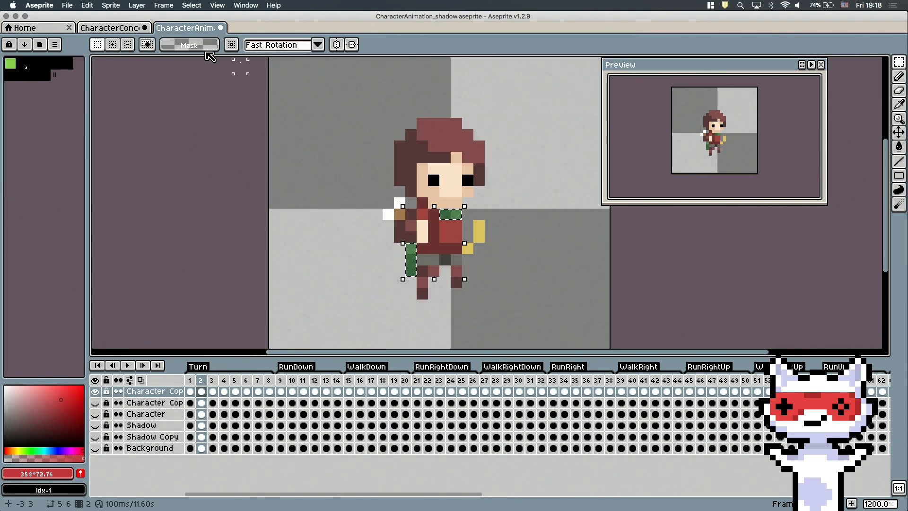
Step: Recolor the selected green collar and cape teal blue with Hue/Saturation, and sample the vest's red #a0443f
click(132, 5)
click(229, 227)
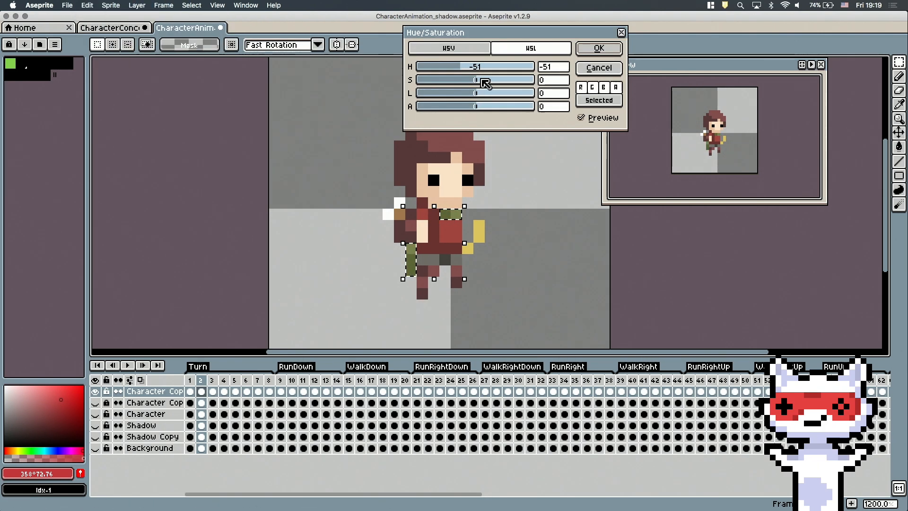
drag(511, 70, 492, 70)
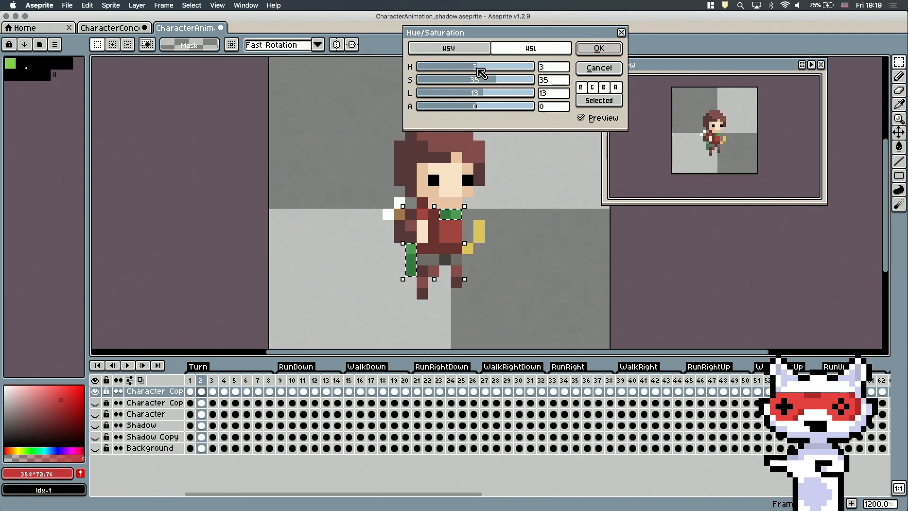
alt+click(460, 229)
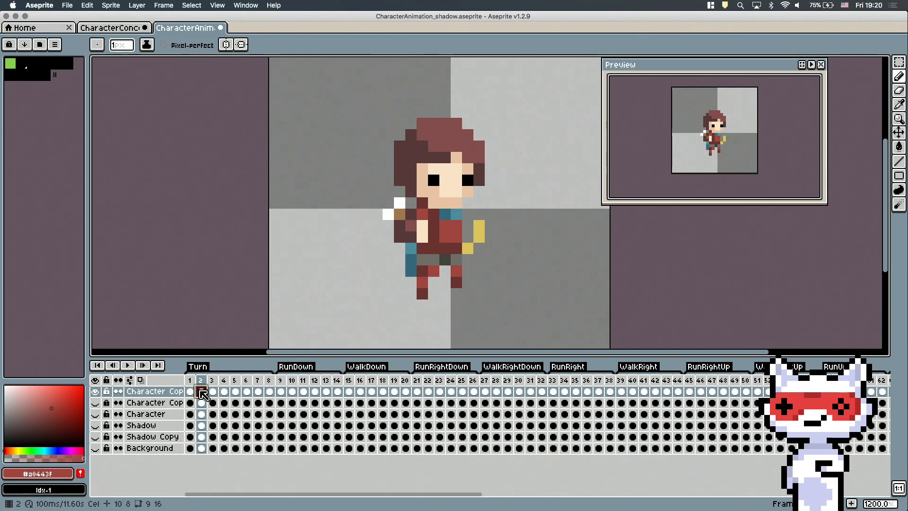
Step: Duplicate the recolored character layer and place copies of the red and original archers beside the turntable in CharacterConcept
right_click(162, 396)
click(189, 458)
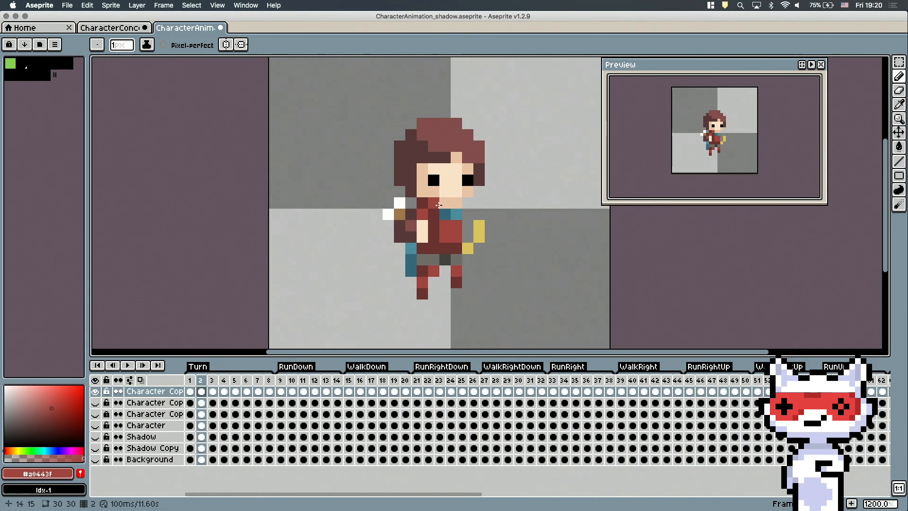
drag(353, 111, 504, 316)
key(super+v)
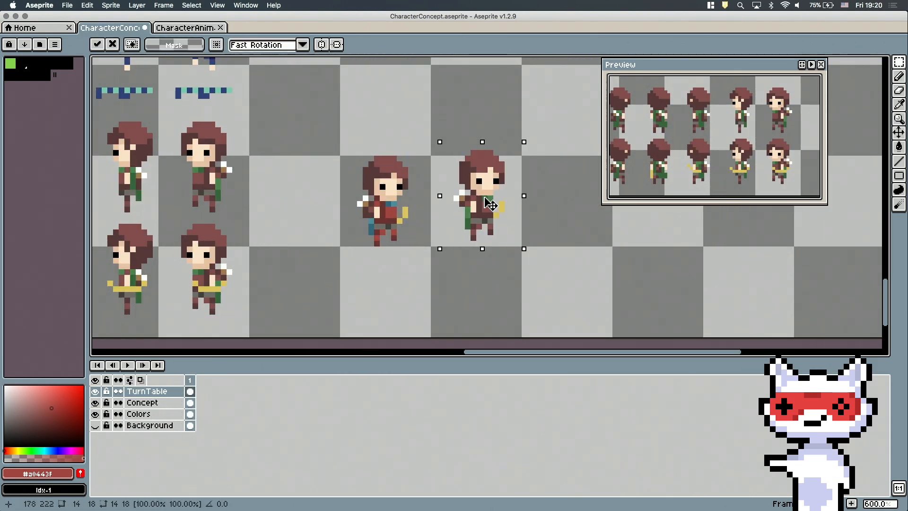
drag(430, 202, 519, 203)
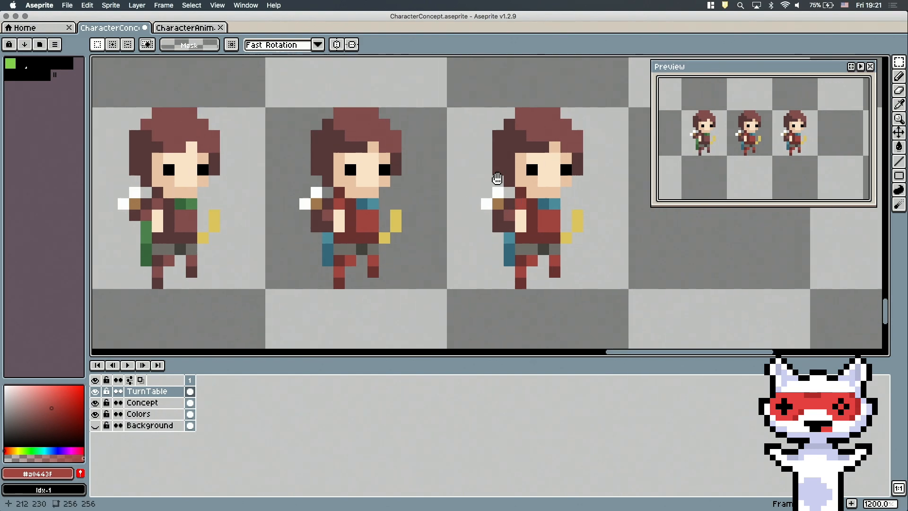
Step: Select the third archer's vest, collar, cape and legs and recolor them with Hue/Saturation to yellow clothes and a blue cape
click(898, 62)
shift+click(543, 260)
shift+click(564, 260)
shift+click(564, 272)
click(87, 5)
click(520, 239)
click(87, 5)
mouse_move(253, 213)
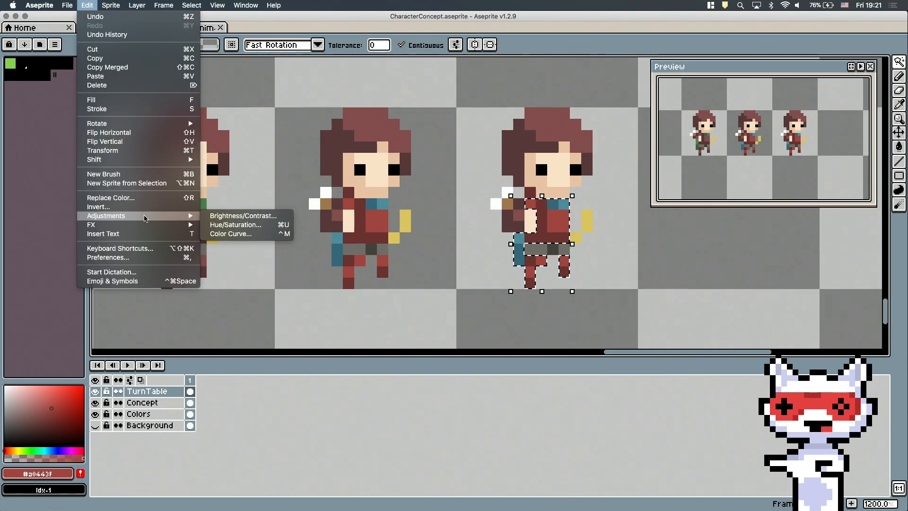
click(350, 225)
drag(282, 68, 334, 72)
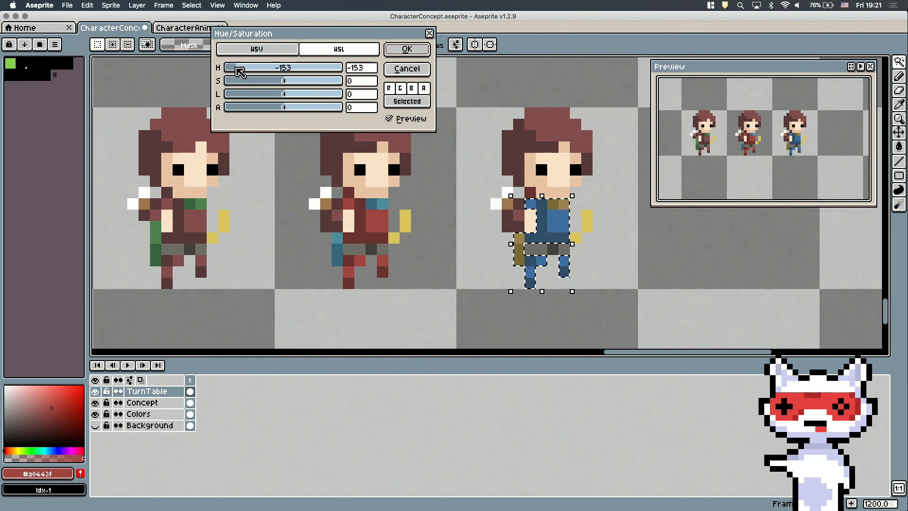
drag(310, 84, 308, 83)
click(294, 95)
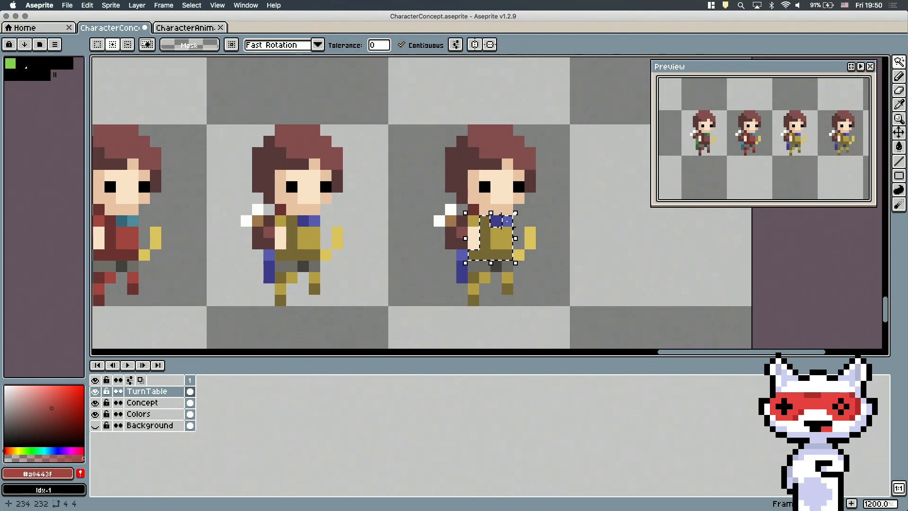
Step: Recolor the fourth archer's vest and legs green with a Hue/Saturation adjustment of hue 48 and saturation -10
shift+click(507, 277)
shift+click(507, 289)
click(136, 5)
mouse_move(87, 5)
mouse_move(142, 216)
click(242, 225)
drag(283, 67, 254, 70)
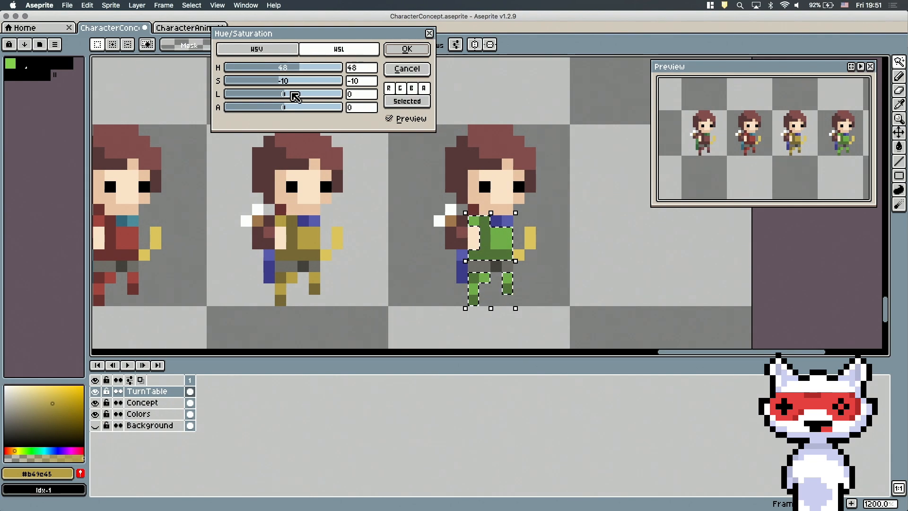
click(399, 49)
key(super+d)
scroll(387, 187, down, 5)
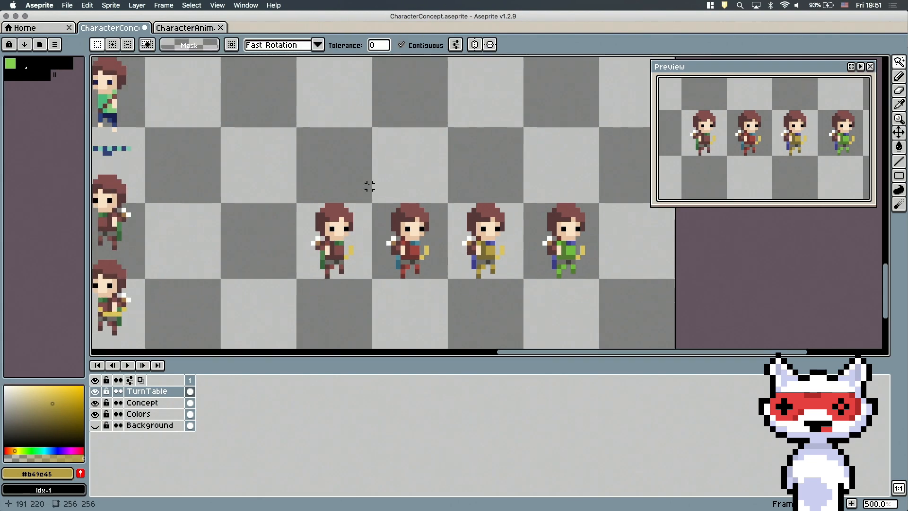
Step: Select the fourth archer's collar and cape and recolor them red with Hue/Saturation at hue 117, saturation 20 and lightness -13
scroll(537, 216, up, 7)
scroll(545, 229, down, 1)
click(540, 232)
shift+click(551, 231)
shift+click(506, 265)
shift+click(505, 283)
click(114, 5)
mouse_move(87, 6)
click(241, 225)
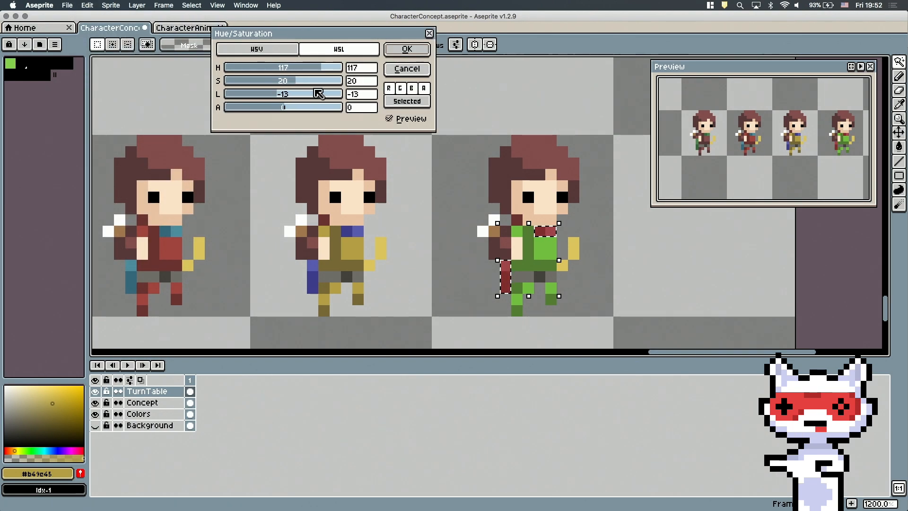
key(Return)
key(super+d)
Step: Sample the dark red #6a3231 and save the color concept sprite
drag(341, 216, 462, 204)
scroll(461, 204, down, 1)
drag(306, 207, 340, 205)
scroll(578, 229, up, 1)
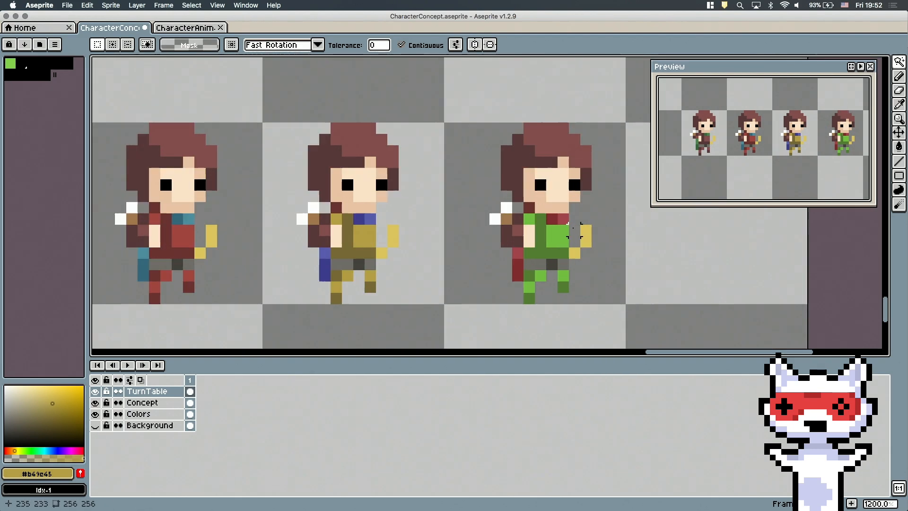
key(b)
alt+click(548, 222)
key(super+s)
Step: Select the third archer's yellow vest and legs and brighten them with Hue/Saturation at saturation 42 and lightness 12
key(m)
mouse_move(479, 168)
mouse_down()
mouse_move(484, 182)
mouse_move(525, 184)
mouse_up()
key(w)
shift+click(396, 291)
shift+click(416, 289)
shift+click(416, 301)
click(87, 5)
mouse_move(99, 215)
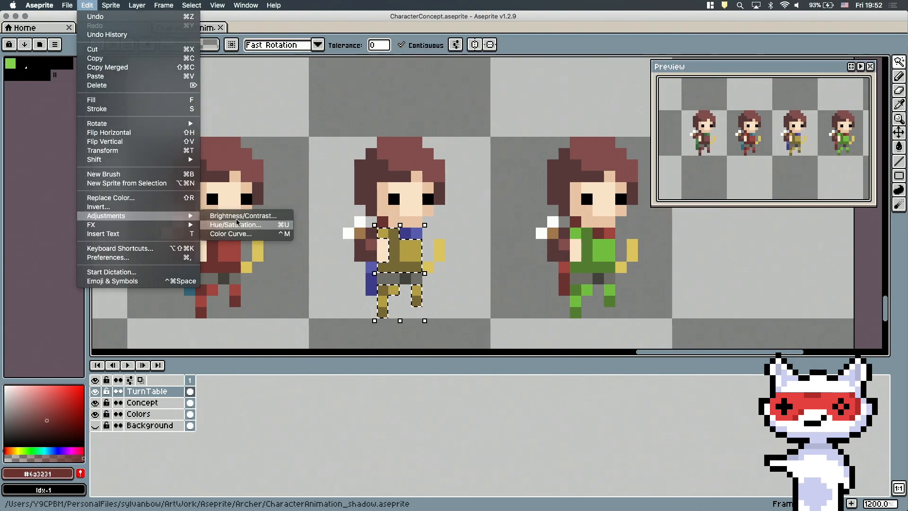
click(232, 225)
click(293, 93)
click(297, 80)
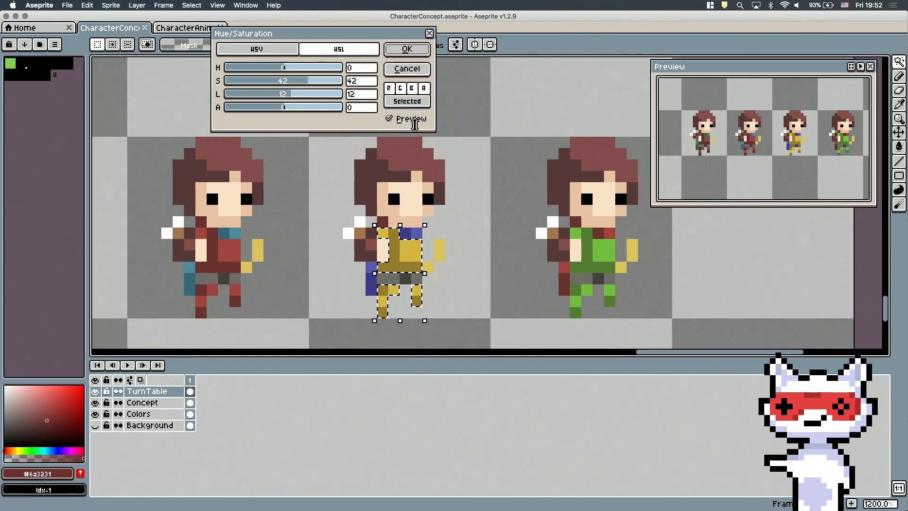
key(Return)
Step: Copy the yellow archer and place the duplicate beside the green archer as a fifth variant
click(828, 61)
drag(299, 131, 460, 334)
key(super+c)
key(super+v)
drag(350, 179, 671, 182)
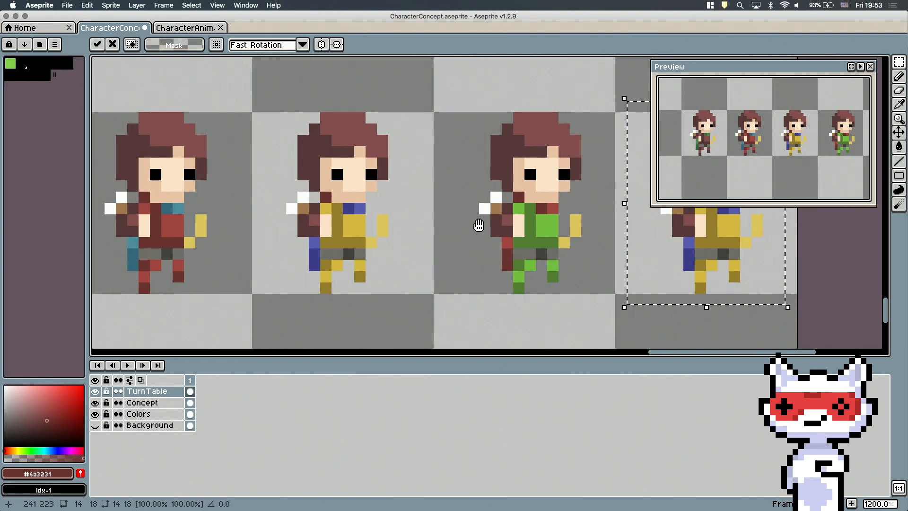
scroll(671, 182, right, 5)
key(super+d)
Step: Select the fifth archer's vest and legs and shift their hue to light blue with Hue/Saturation
key(w)
click(528, 231)
shift+click(511, 236)
shift+click(534, 276)
shift+click(500, 282)
click(87, 6)
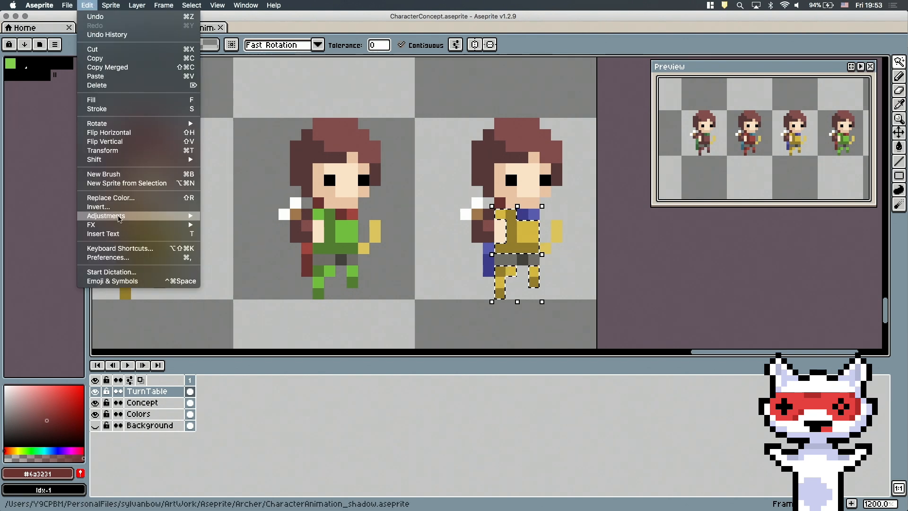
mouse_move(111, 214)
click(232, 225)
drag(283, 69, 329, 69)
key(Return)
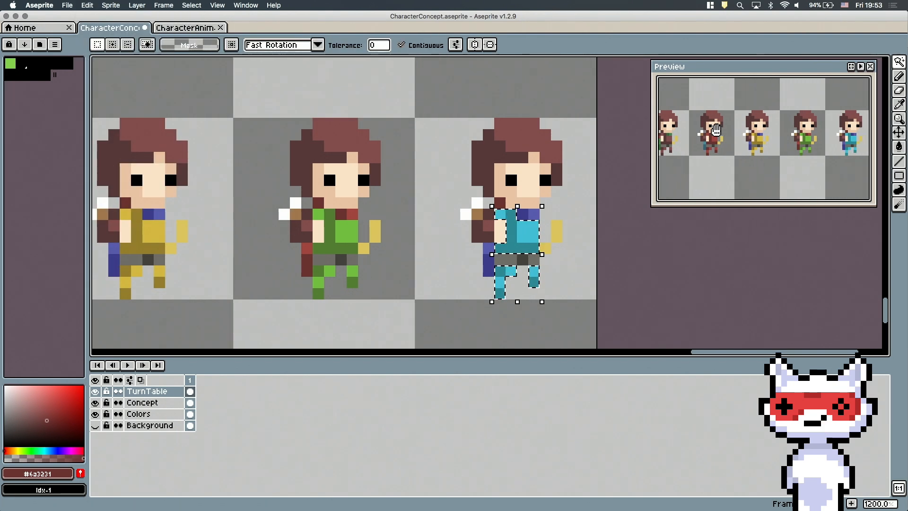
Step: Adjust the hue of the selected part of the fifth archer with another Hue/Saturation adjustment
click(87, 5)
mouse_move(112, 215)
click(233, 225)
drag(284, 67, 304, 76)
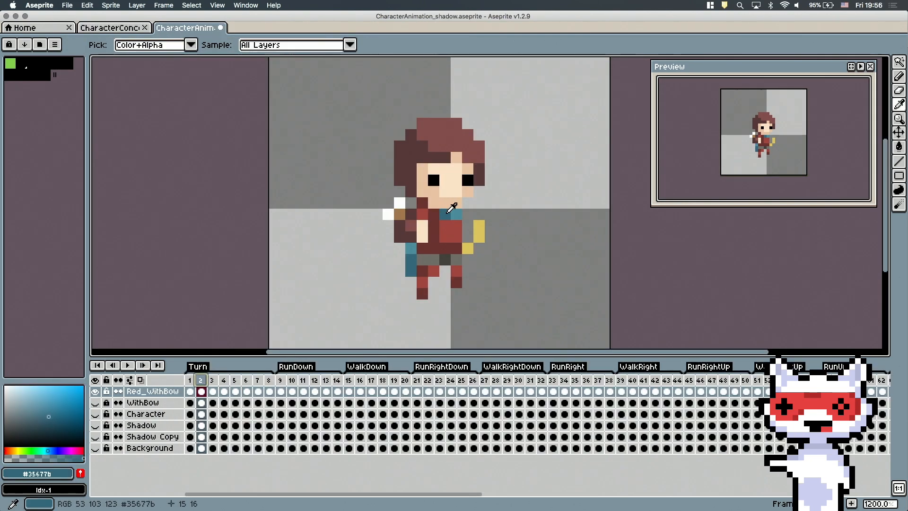
Step: Fill the vest shading in Turn frame 1 of Red_WithBow with dark red #6a3231 and pick up the lighter red #a0443f
click(189, 379)
click(201, 380)
alt+click(450, 230)
click(190, 380)
click(898, 147)
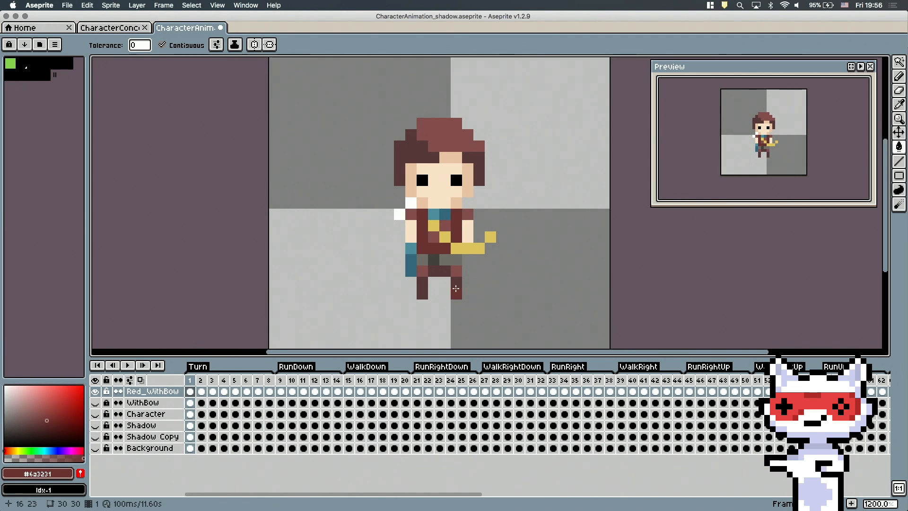
key(alt)
click(201, 380)
drag(194, 379, 206, 383)
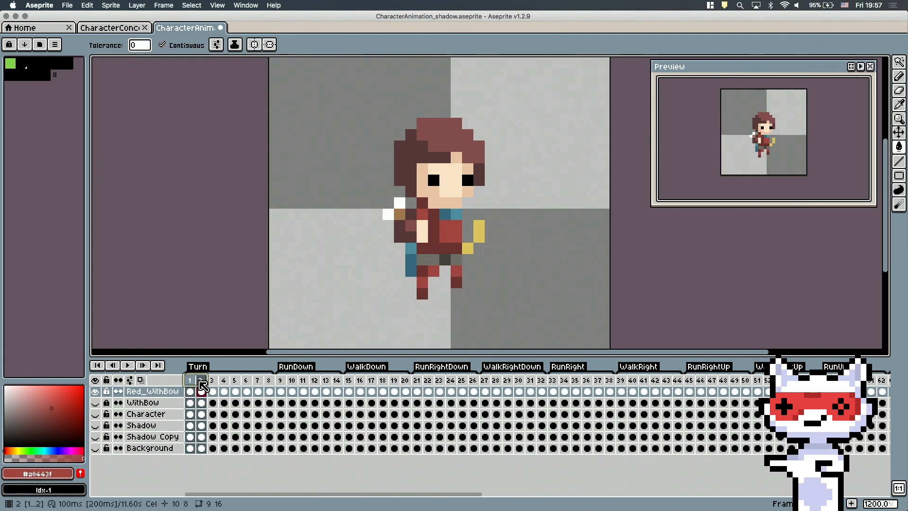
Step: Fill the light areas of the vest and legs in Turn frames 3 to 8 with red #a0443f
click(213, 380)
click(223, 380)
key(Right)
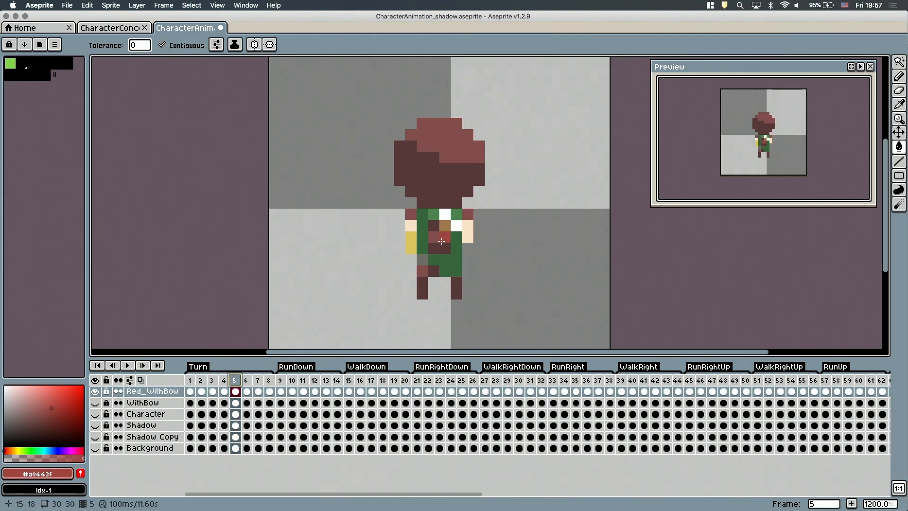
click(247, 381)
click(258, 380)
click(270, 379)
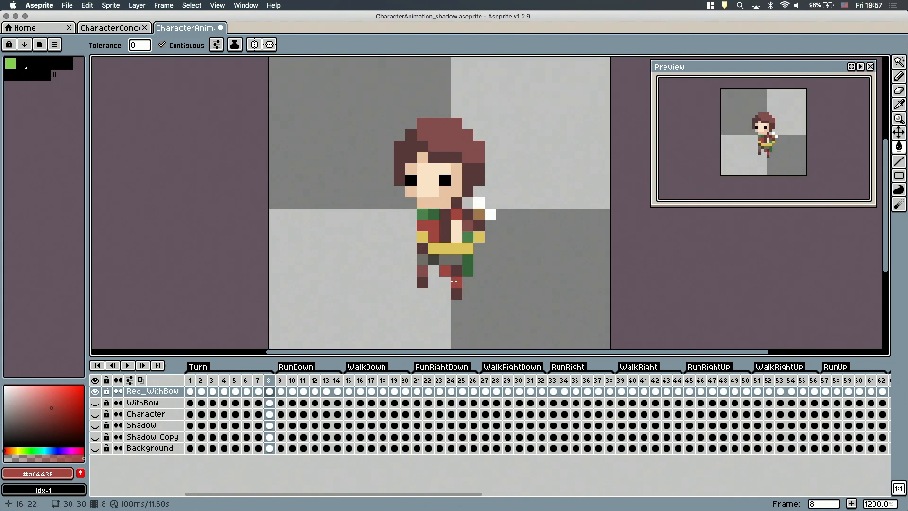
Step: Fill the shaded areas of the vest and legs across the Turn frames with dark red #6a3231
click(201, 380)
click(190, 381)
click(212, 380)
click(224, 380)
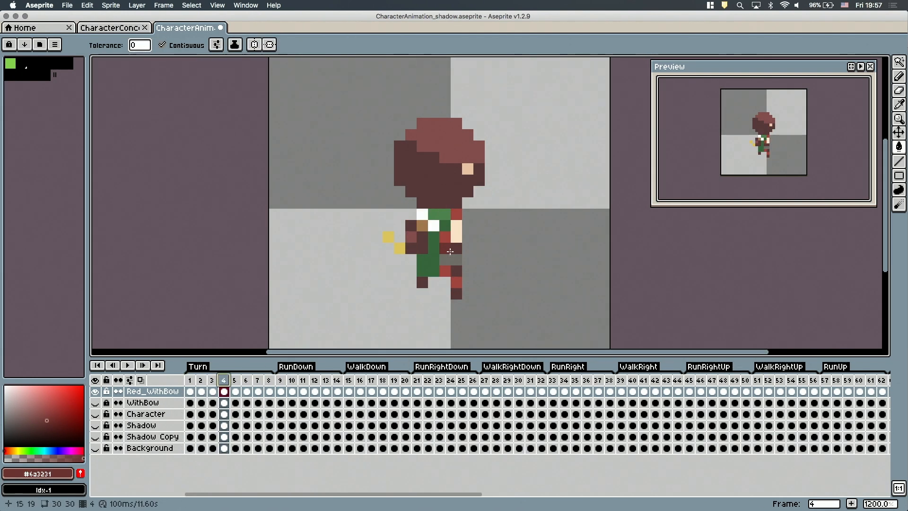
key(Right)
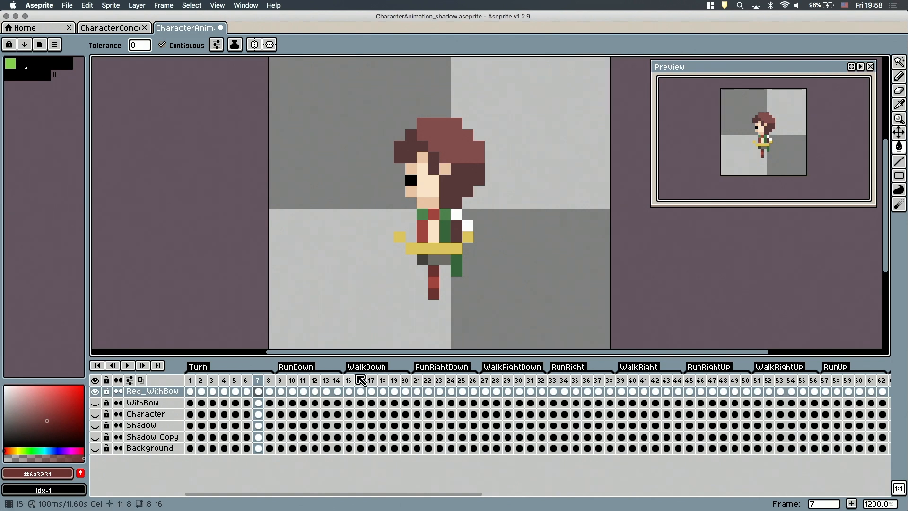
key(Right)
Step: Fill the light green collar in Turn frame 3 with the sampled teal #4d8c9d and disable contiguous filling
click(190, 380)
click(201, 380)
alt+click(411, 261)
click(213, 380)
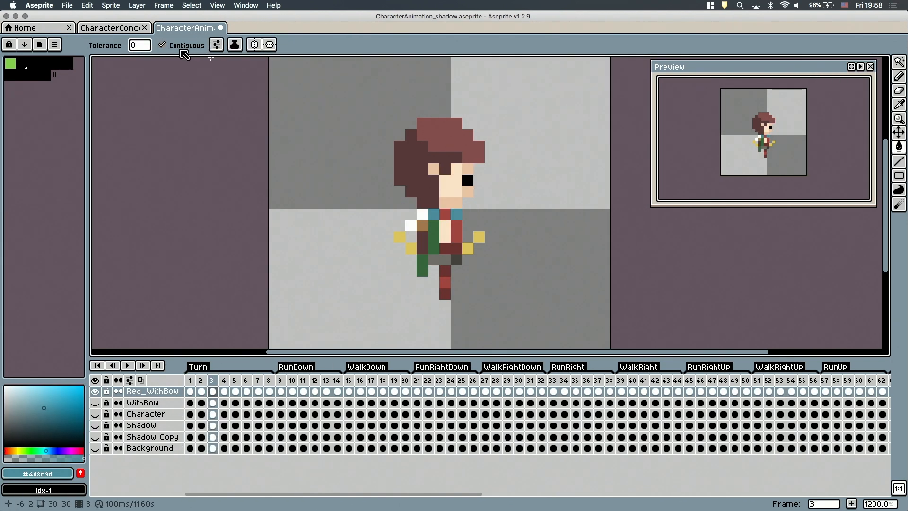
click(163, 45)
Step: Replace the remaining collar and cape greens in the Turn frames with teal #4d8c9d and dark teal #35677b, and play the animation
click(224, 380)
key(Right)
key(Right)
key(Right)
key(Right)
key(Right)
key(Right)
key(Right)
key(Right)
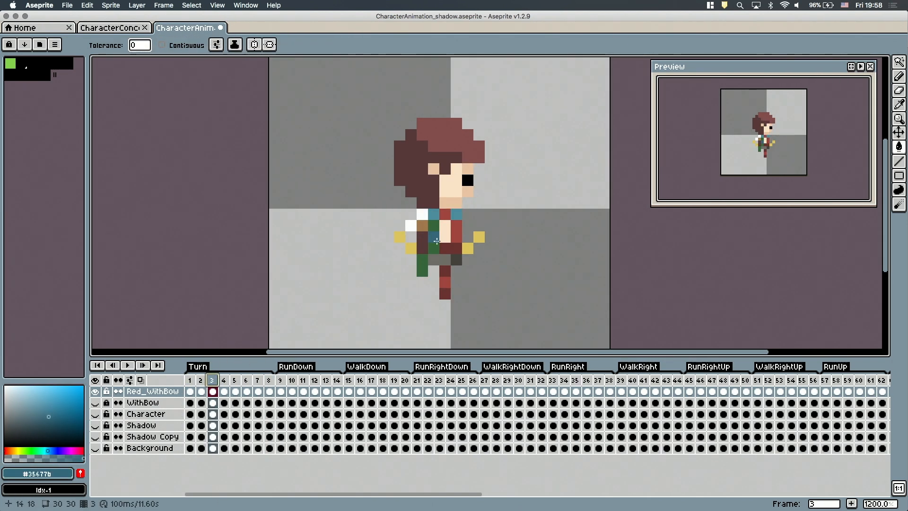
click(445, 263)
key(Return)
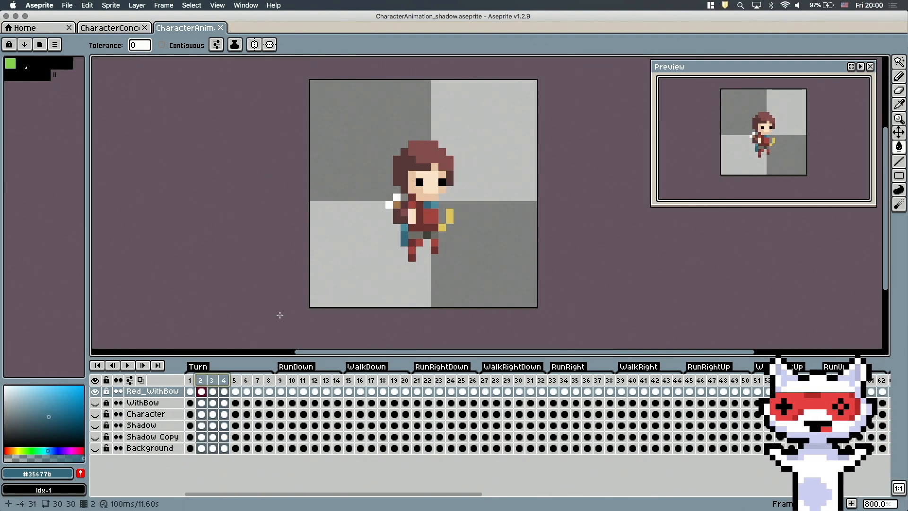
Step: Rework the arrows and quiver across Turn frames 2 to 8 using sampled white #ffffff and pasted pixels, and play the animation
key(m)
key(Return)
scroll(396, 212, up, 1)
mouse_move(203, 381)
mouse_down()
mouse_move(190, 385)
mouse_move(269, 384)
mouse_up()
key(b)
alt+click(394, 210)
key(m)
key(super+v)
key(super+d)
key(Return)
Step: Select the arrow area in Turn frame 8 and paste the copied pixels into the neighboring Turn cels
click(269, 381)
drag(464, 188, 475, 212)
key(super+v)
click(214, 389)
key(super+d)
click(202, 389)
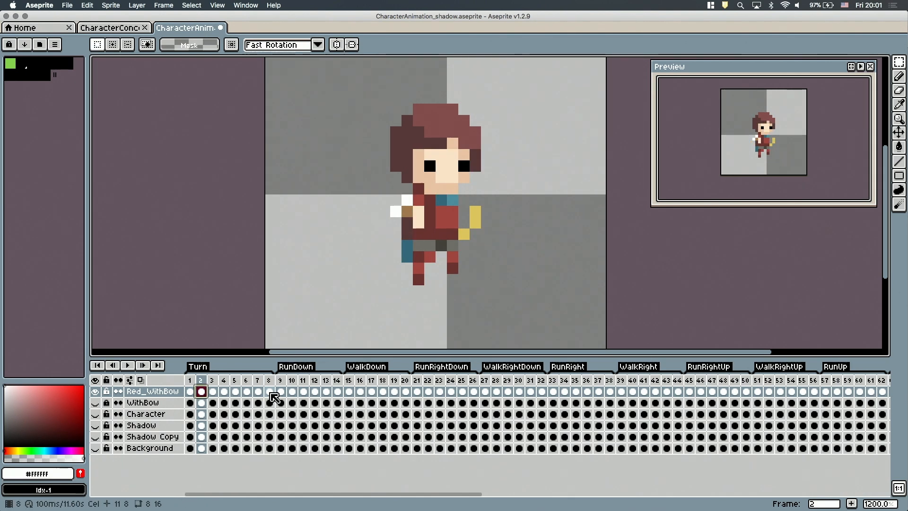
Step: Paint the quiver beside the arm in Turn frame 8 dark brown #573839 and play the Turn animation
click(271, 389)
key(b)
alt+click(463, 177)
click(464, 222)
key(Return)
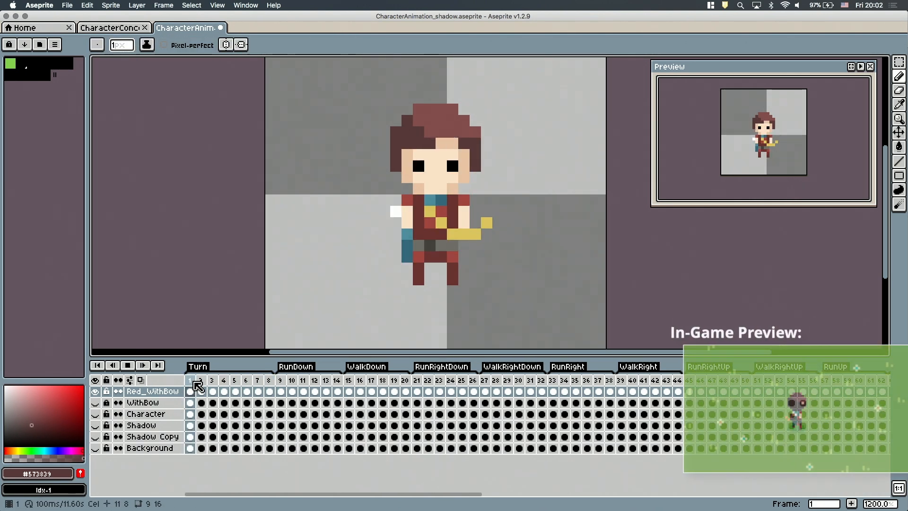
drag(257, 381, 269, 381)
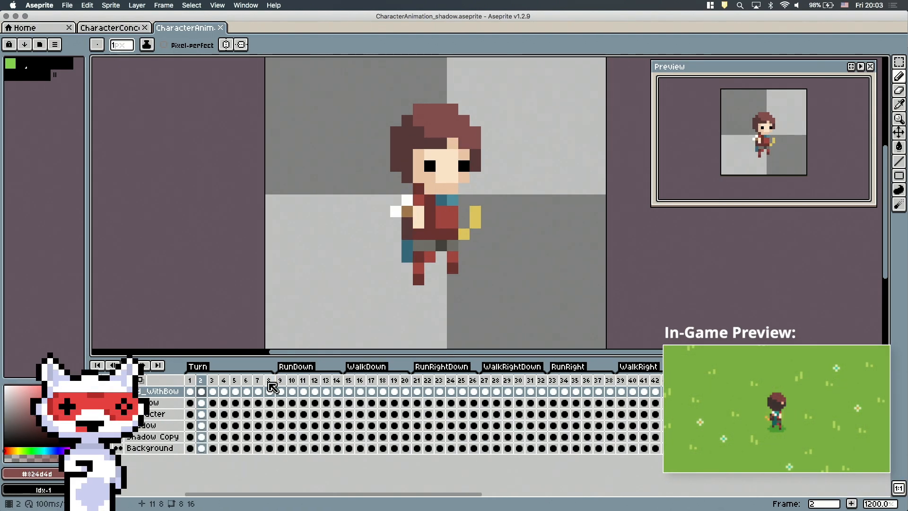
scroll(562, 256, down, 3)
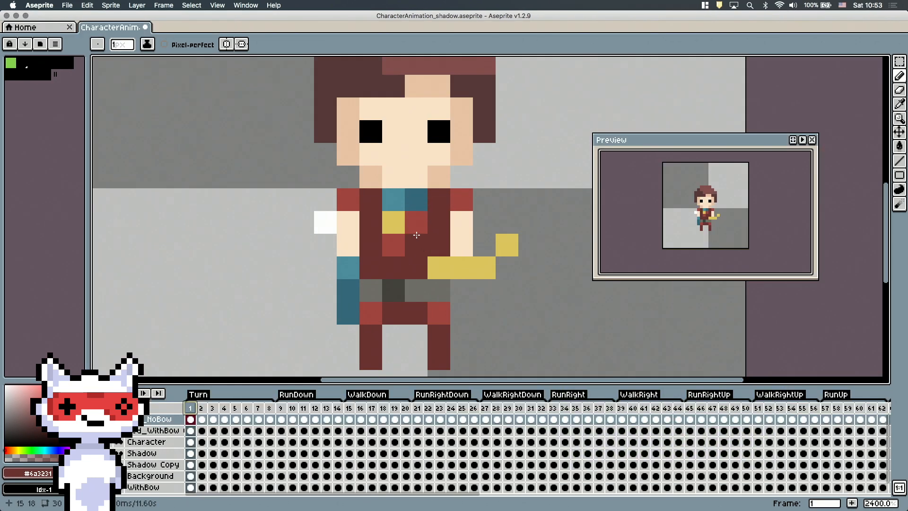
Step: Remove the bow from Turn frames 1 to 6 of the NoBow layer using sampled outfit colors and the Eraser
key(Right)
key(Right)
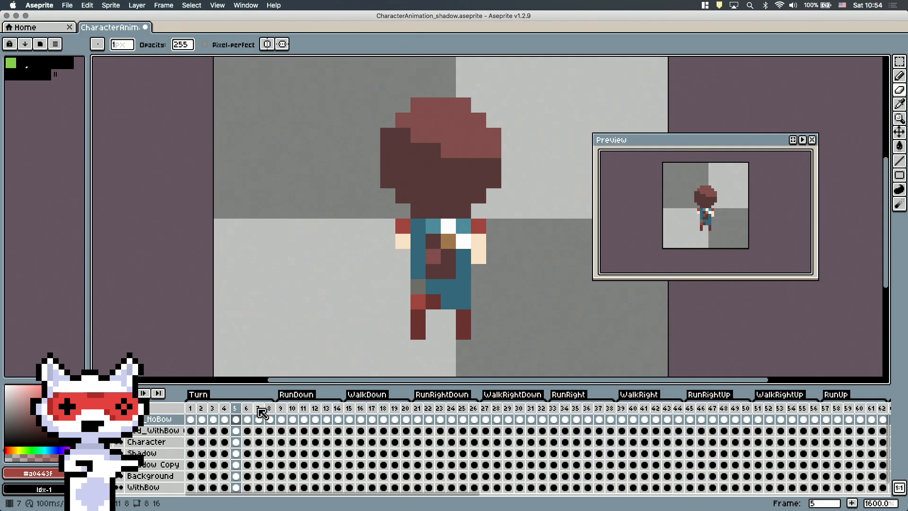
key(Left)
key(Right)
key(b)
alt+click(402, 255)
Step: Paint over the bow in Turn frame 7 with the sampled outfit colors and erase its leftover pixels
key(Right)
key(Right)
key(b)
alt+click(448, 241)
click(448, 271)
alt+click(464, 211)
drag(463, 241, 463, 271)
key(e)
click(479, 264)
Step: Cover the bow in Turn frame 8 with the sampled vest and cape colors and play the bowless turn
click(274, 410)
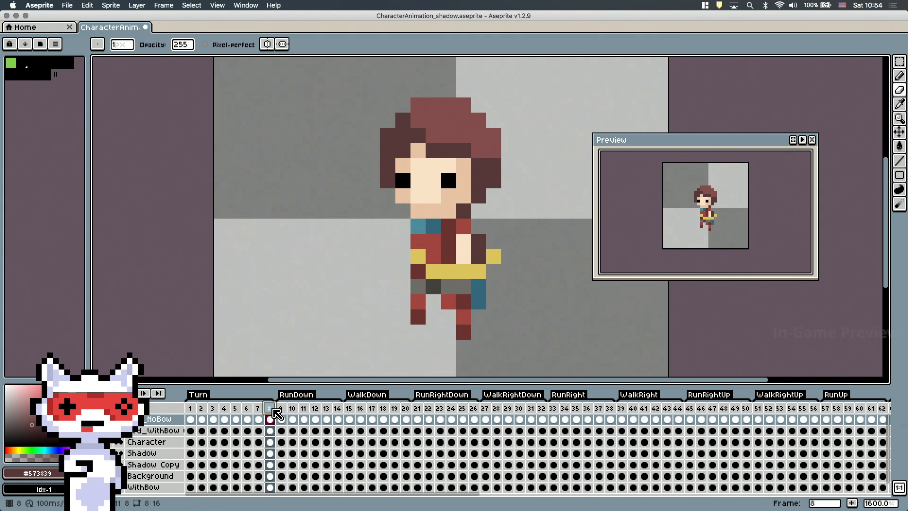
alt+click(435, 253)
drag(203, 410, 268, 412)
drag(448, 271, 463, 271)
alt+click(478, 255)
click(478, 271)
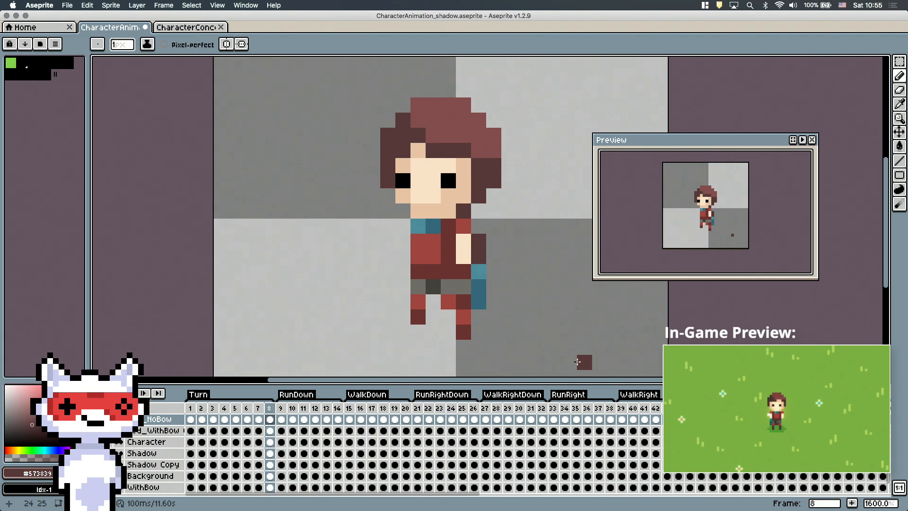
key(Return)
Step: Select the RunDown frames of the NoBow layer, paste the copied pixels into them and play the animation
drag(276, 411, 307, 412)
key(super+v)
key(Return)
key(super+v)
click(337, 419)
key(super+v)
click(294, 419)
click(304, 419)
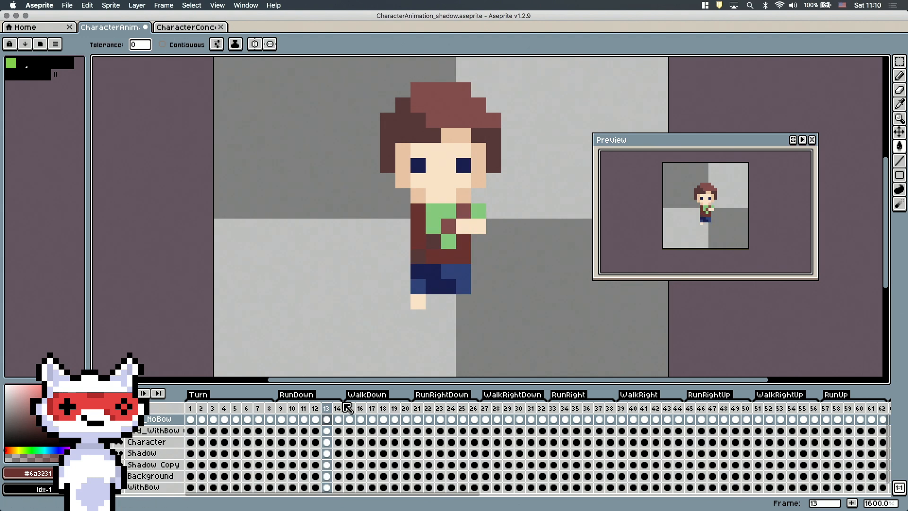
Step: Sample the shirt red from RunDown frame 12 and recolor the remaining green shirt pixels in frame 13
click(315, 419)
alt+click(436, 229)
click(326, 419)
click(448, 240)
key(b)
click(448, 228)
Step: Continue recoloring the vest in RunDown frames 11 to 14 with the sampled shades, and return to frame 10
click(304, 409)
click(315, 408)
alt+click(417, 245)
click(304, 409)
click(315, 409)
click(326, 408)
click(338, 409)
alt+click(433, 226)
click(292, 409)
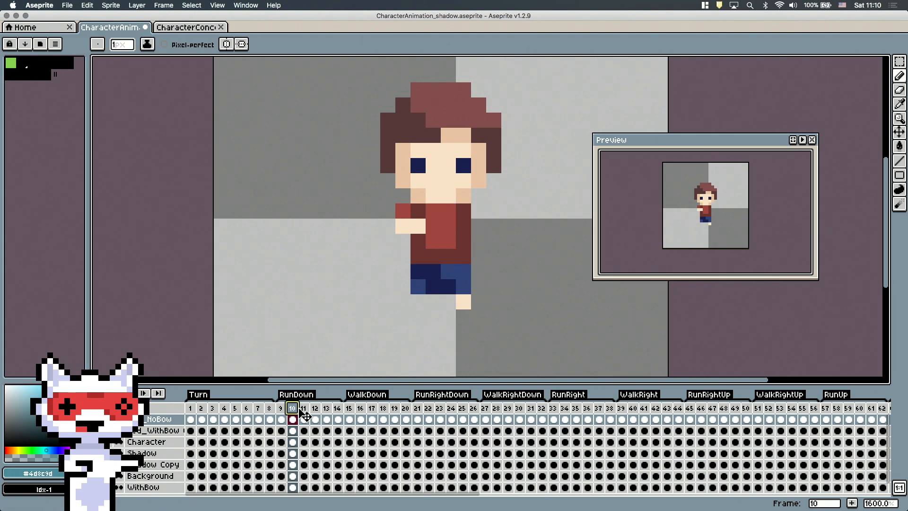
Step: Paint the teal scarf pixels at the neck in RunDown frames 9 to 14
click(281, 408)
click(304, 409)
click(281, 409)
click(436, 208)
click(326, 409)
click(337, 408)
click(326, 408)
click(304, 408)
click(292, 408)
click(304, 409)
Step: Sample the trouser gray and recolor the upper blue trouser pixels in the RunDown frames
alt+click(415, 271)
click(281, 408)
key(Right)
key(Right)
key(Right)
key(Right)
Step: Sample the dark red #6a3231 and the lighter red #a0443f and recolor the legs as boots in the RunDown frames
alt+click(438, 284)
key(Right)
key(Right)
key(Right)
alt+click(432, 301)
key(Right)
key(Right)
key(Right)
key(Right)
key(Right)
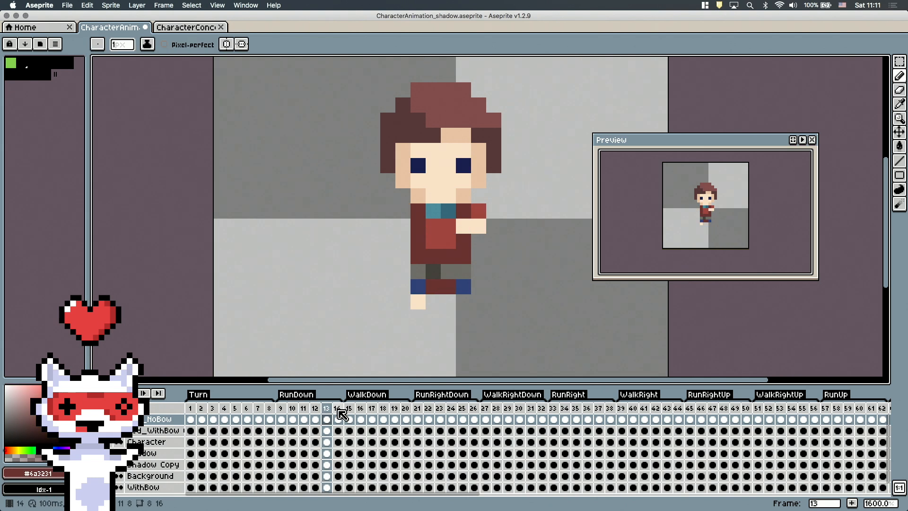
key(Right)
key(Right)
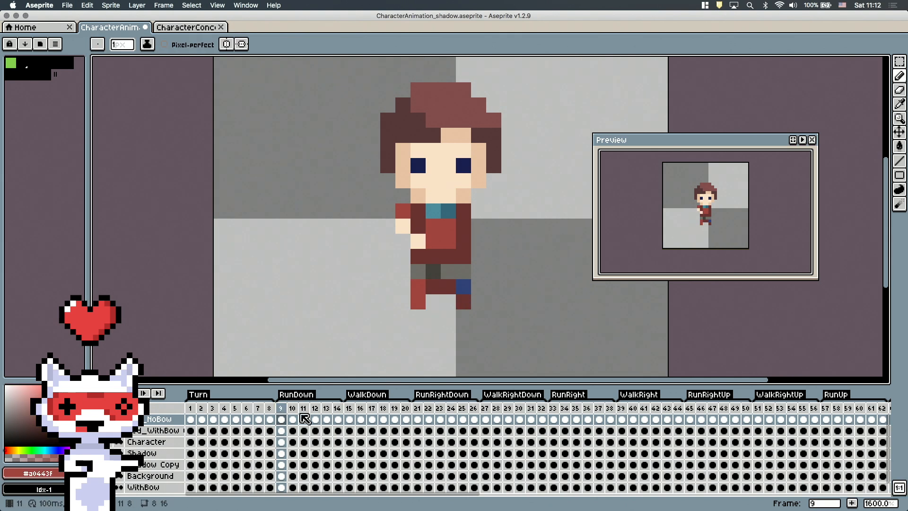
Step: Complete the boots in RunDown frames 9 to 13, replacing the remaining blue leg pixels with the two reds
key(Right)
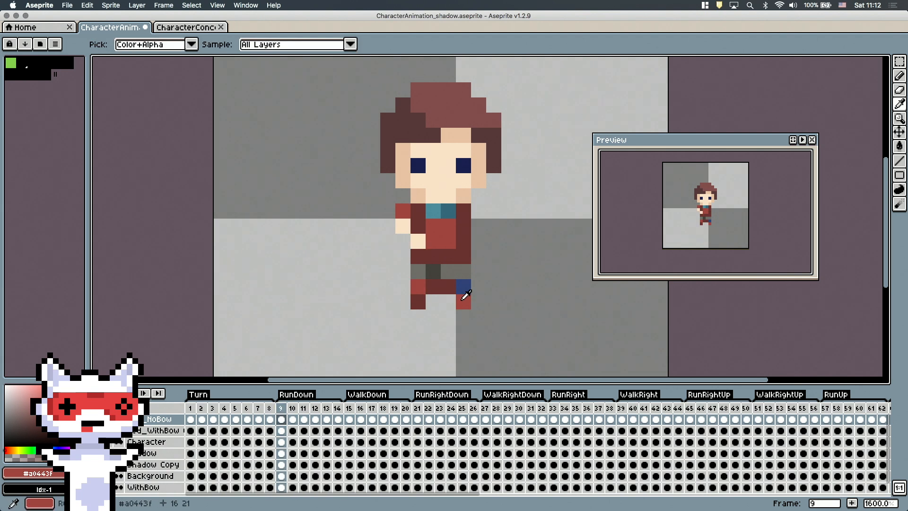
click(305, 408)
key(Right)
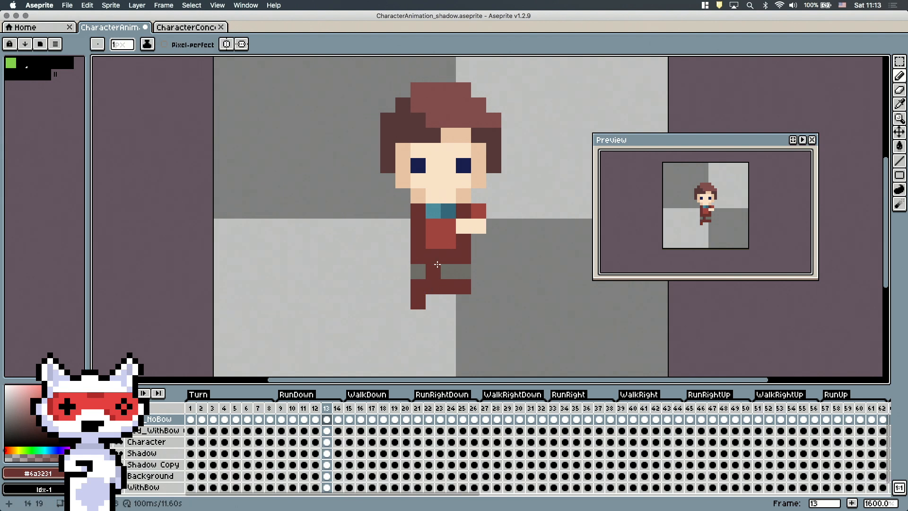
alt+click(441, 241)
click(418, 286)
key(Right)
key(Left)
Step: Sample the two scarf teals and paint the cape beside the body in RunDown frames 11 and 12
alt+click(433, 211)
click(305, 409)
drag(403, 226, 403, 272)
click(315, 410)
click(305, 410)
click(315, 419)
alt+click(448, 211)
click(304, 409)
click(315, 410)
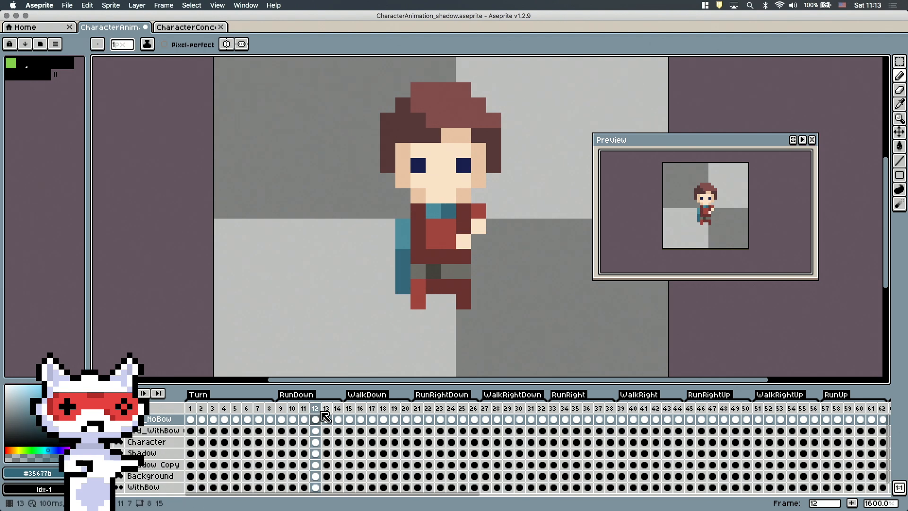
Step: Paint the teal cape in RunDown frame 13, comparing its length with frames 9, 11 and 12
click(305, 409)
click(325, 410)
alt+click(433, 211)
mouse_move(315, 410)
mouse_down()
mouse_move(305, 410)
mouse_move(328, 409)
mouse_up()
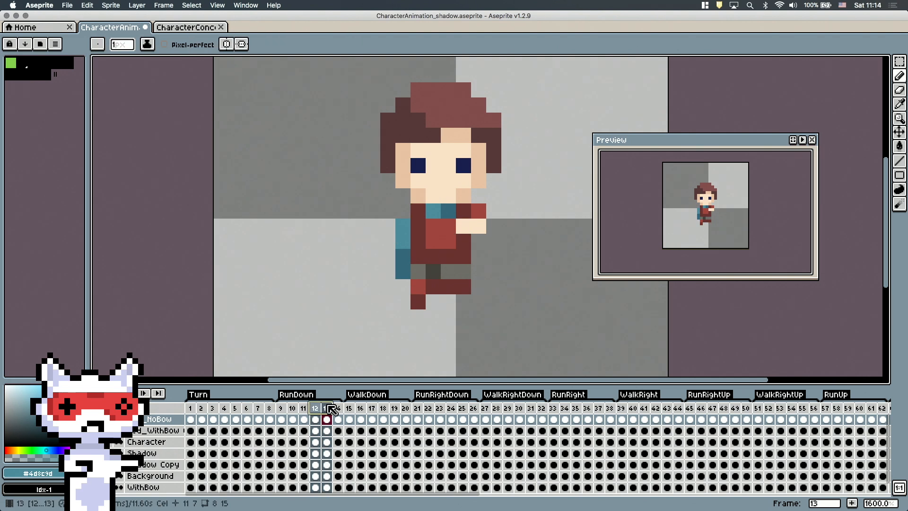
click(281, 407)
click(315, 409)
click(326, 410)
click(281, 410)
Step: Add the cape's dark teal shade in RunDown frame 9 and play the animation
alt+click(448, 211)
click(304, 410)
click(281, 410)
drag(403, 286, 403, 241)
key(Right)
key(Return)
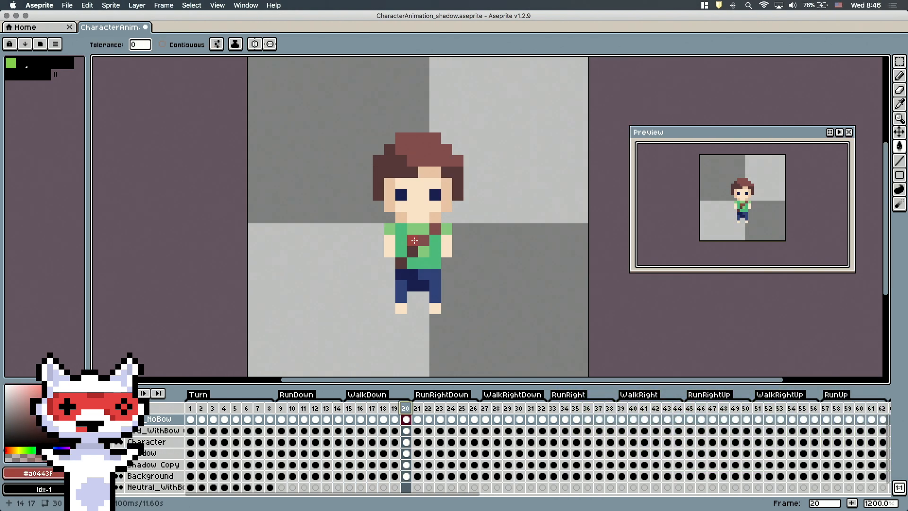
Step: Cover the bow strap in WalkDown frame 20 with the vest's dark red and check it against frame 19
alt+click(401, 243)
key(b)
click(435, 229)
click(401, 263)
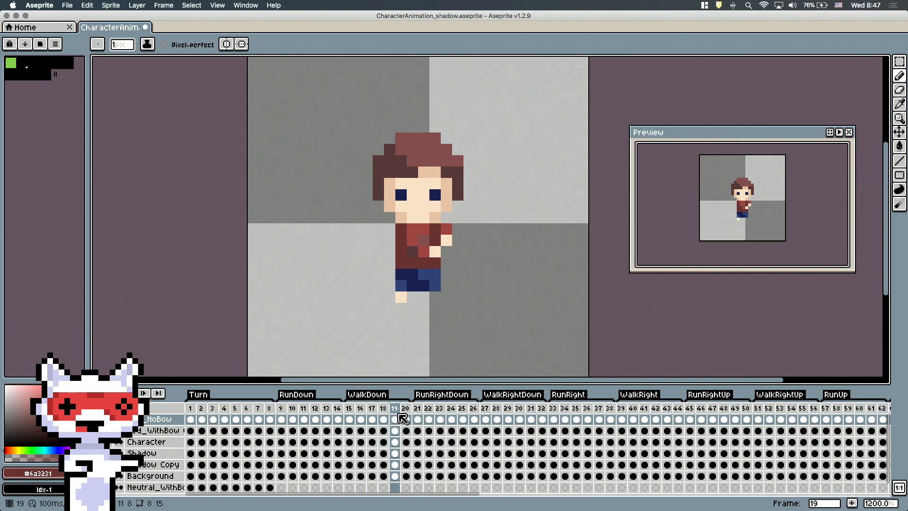
click(405, 407)
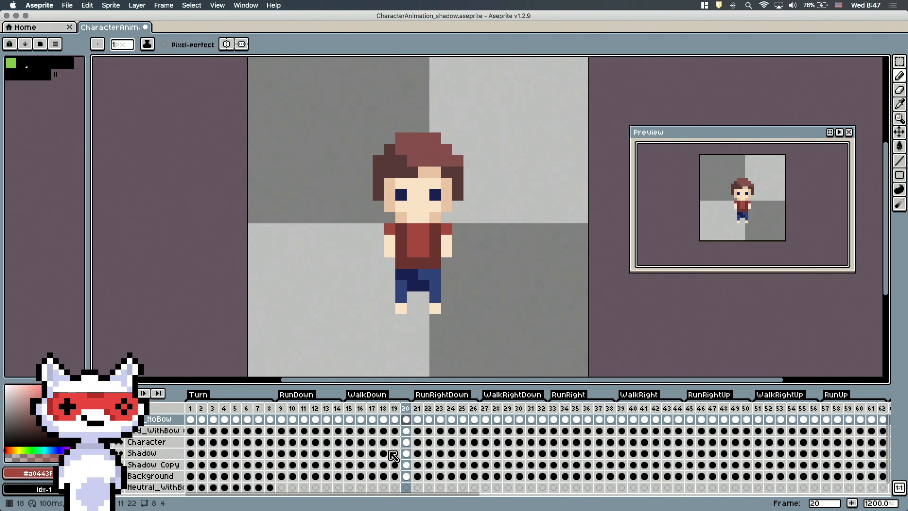
Step: Sample the gray trouser shades from frame 14 and recolor the upper trousers in the WalkDown frames
click(337, 408)
alt+click(412, 279)
click(361, 408)
click(372, 408)
key(Return)
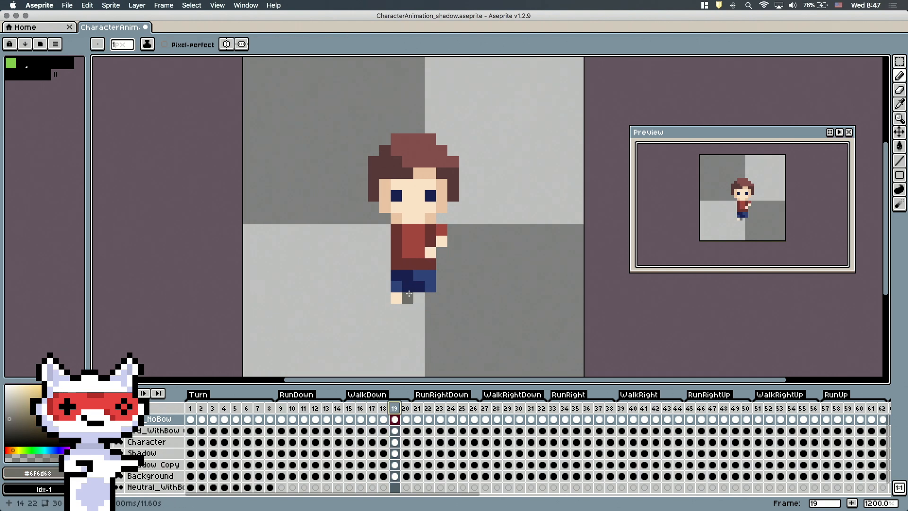
click(353, 410)
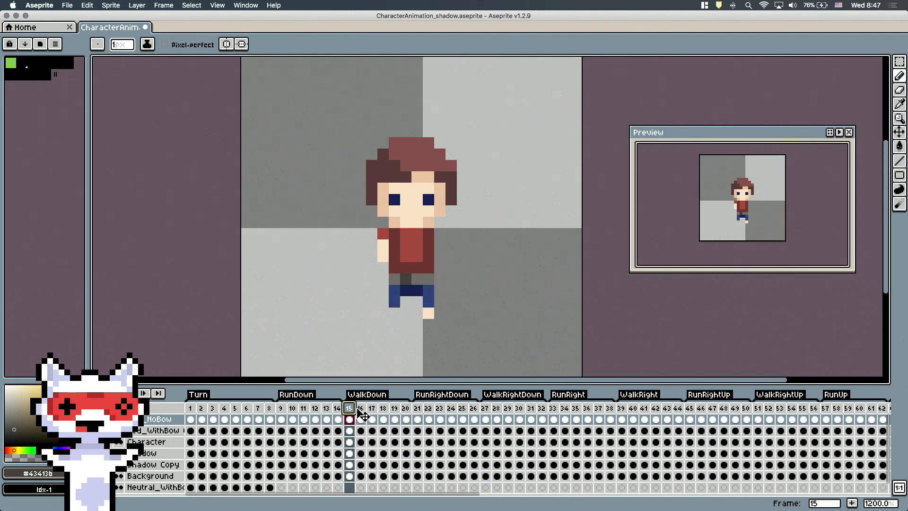
Step: Recolor the legs in WalkDown frame 15 as boots with the outfit's two red shades
click(349, 407)
alt+click(394, 268)
drag(281, 408, 339, 409)
click(360, 408)
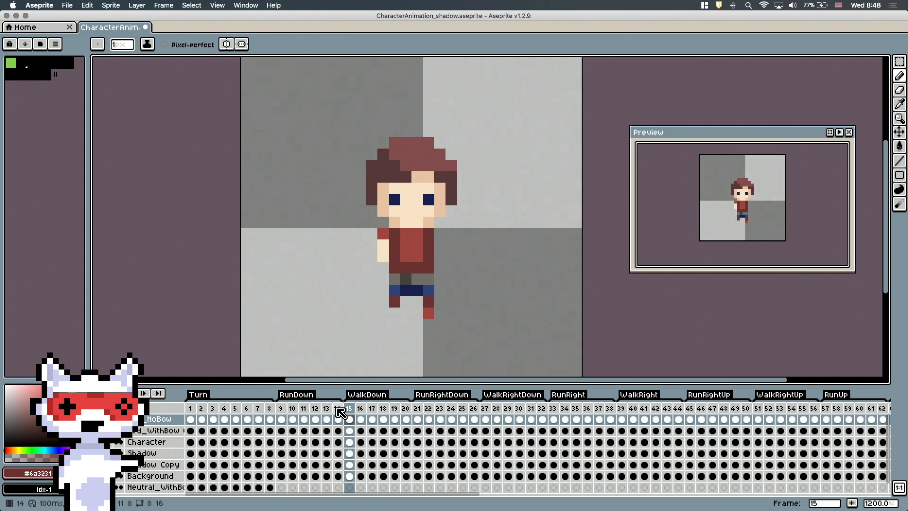
click(413, 304)
click(354, 410)
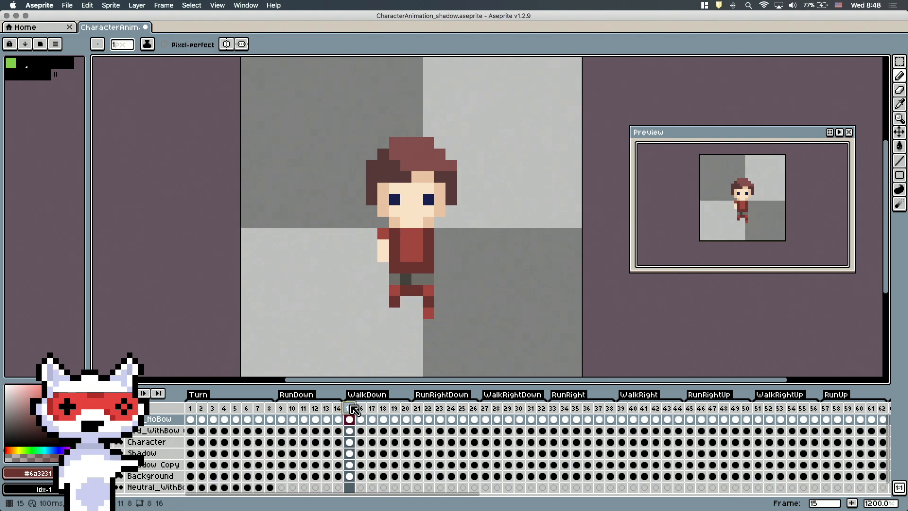
Step: Recolor the boots in the remaining WalkDown frames 16 to 20 with the same two reds
key(Right)
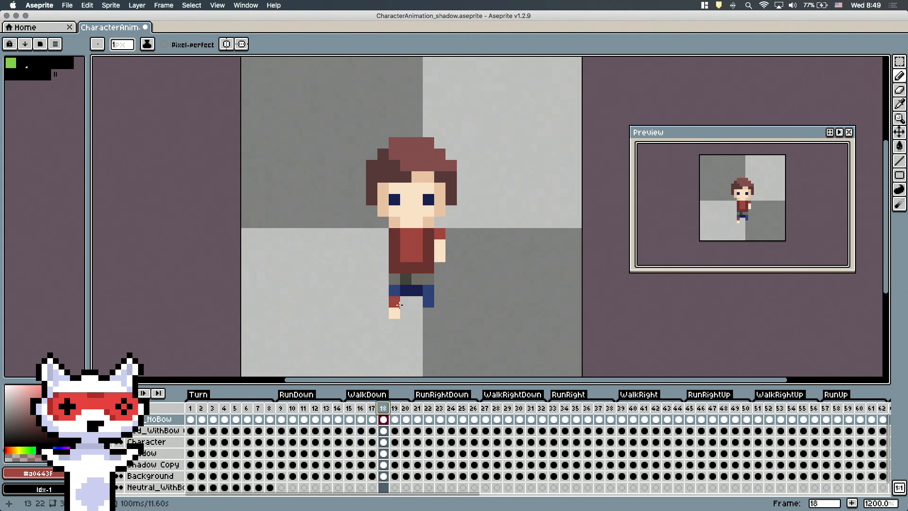
drag(402, 290, 428, 290)
click(405, 407)
click(351, 406)
click(337, 407)
click(361, 408)
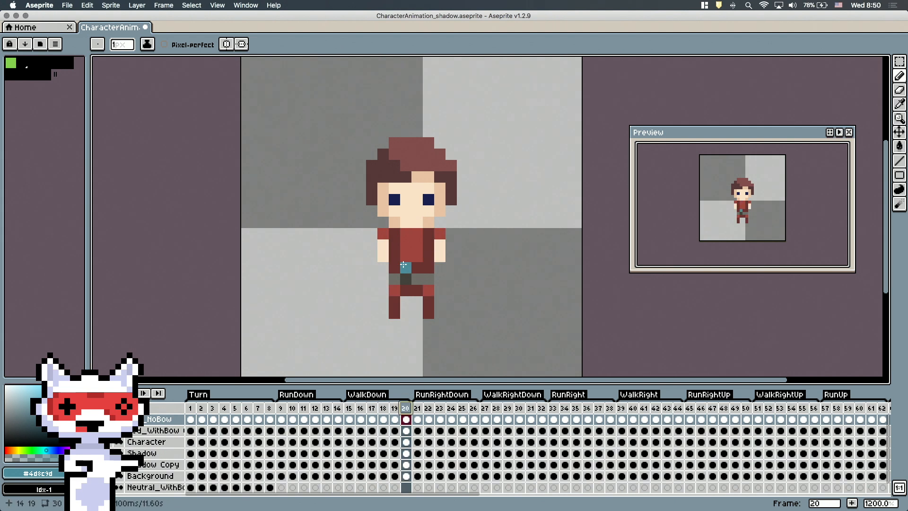
Step: Add the teal scarf to the WalkDown frames and replace the navy eye color with black
click(281, 407)
click(337, 408)
key(m)
click(372, 407)
key(super+a)
click(405, 408)
key(super+d)
key(b)
key(Right)
Step: Paint the cape beside the body in WalkDown frame 18 using the light and dark teal
alt+click(384, 244)
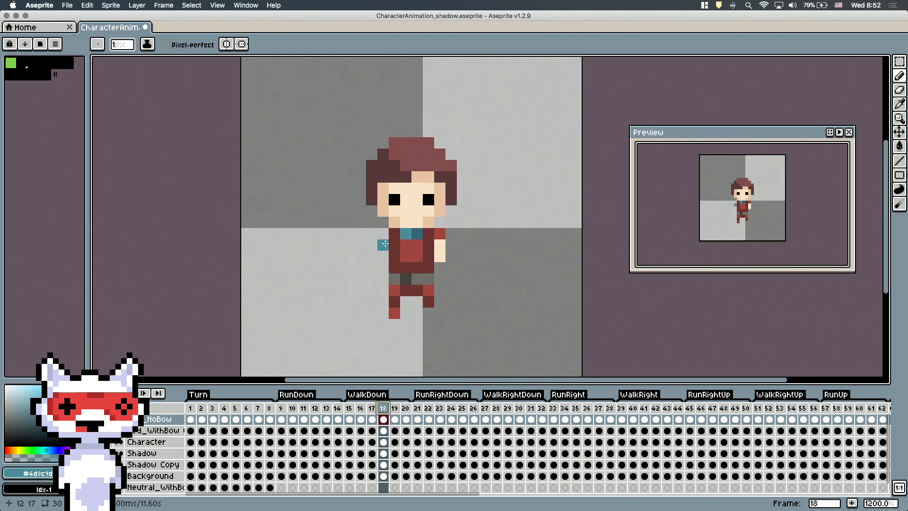
click(384, 409)
click(384, 408)
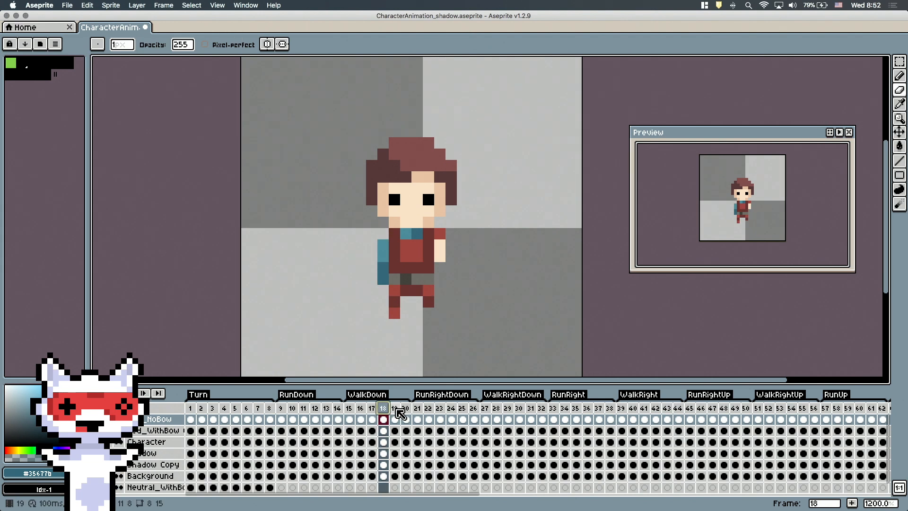
key(Right)
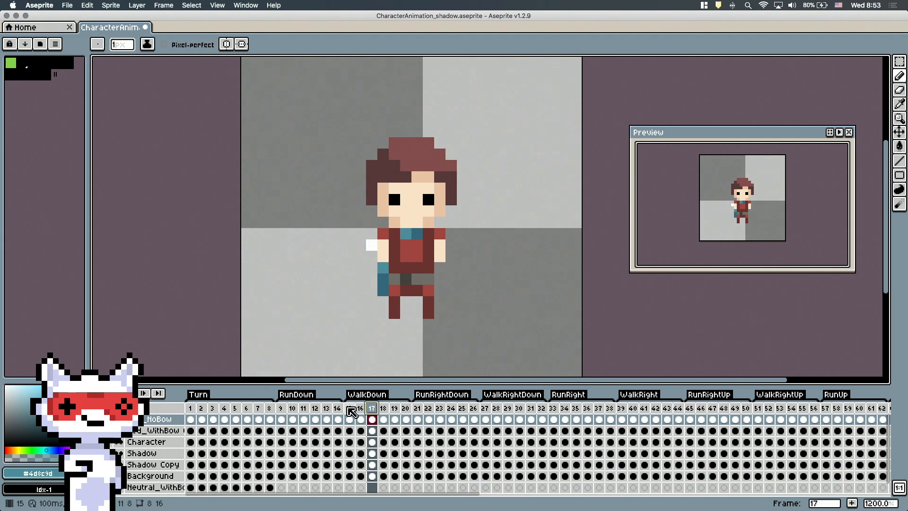
Step: Paint the cape's dark teal lower part in WalkDown frame 17 and reshape the shading in frame 18
drag(383, 267, 383, 279)
key(Right)
click(383, 256)
alt+click(417, 233)
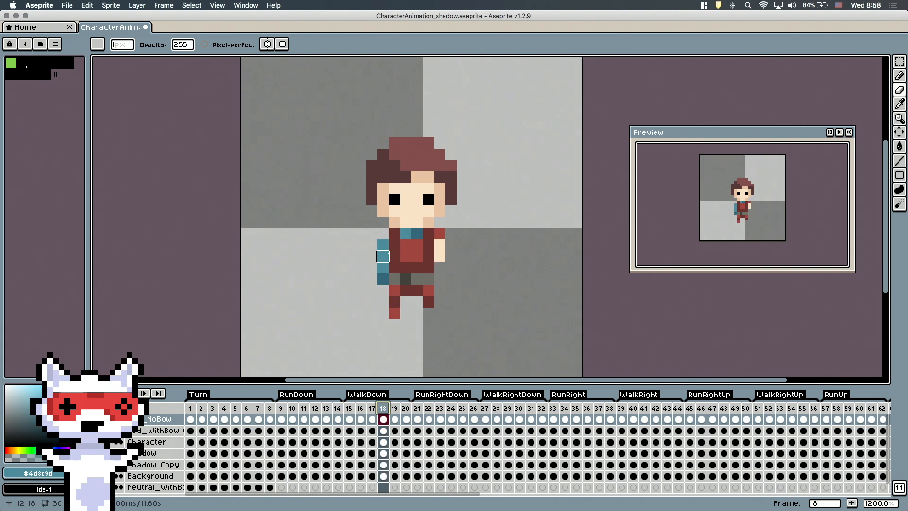
click(383, 279)
Step: Adjust the cape across WalkDown frames 17 to 19 and play the animation
key(Left)
key(Right)
key(b)
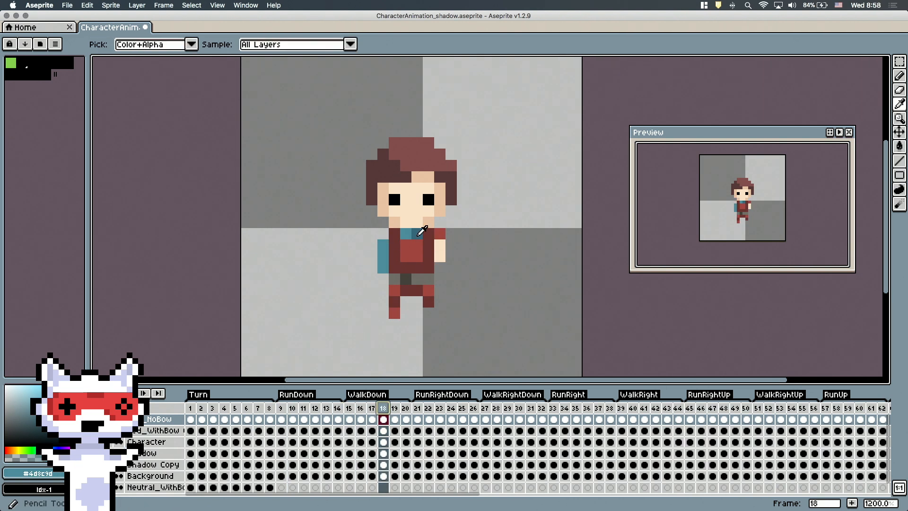
drag(369, 408, 395, 408)
alt+click(406, 233)
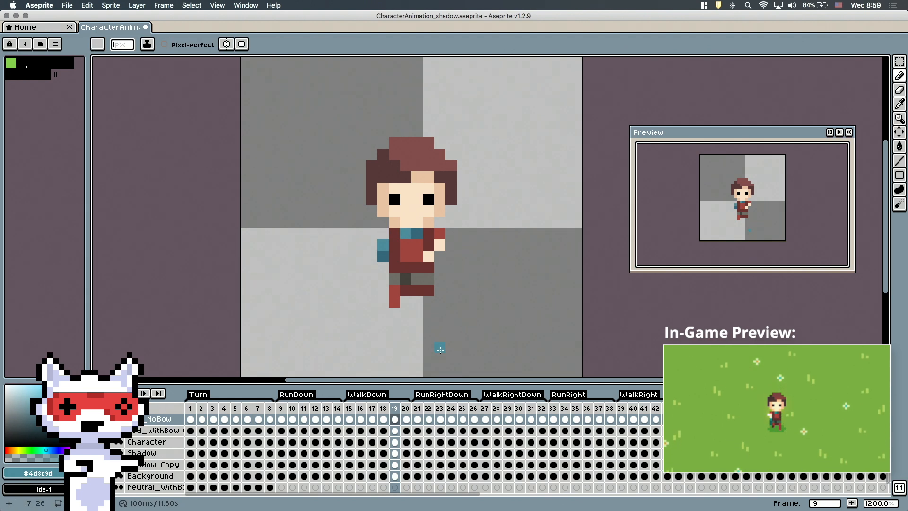
key(Return)
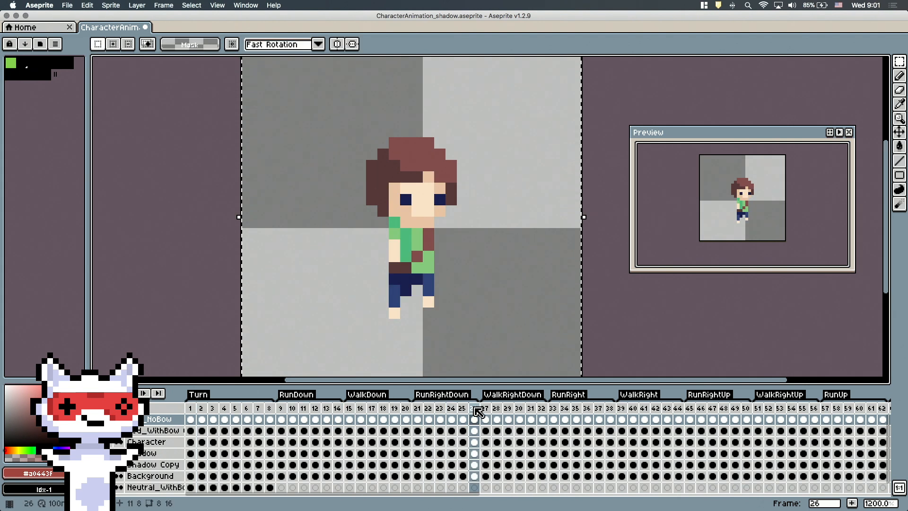
Step: Cover the bow strap in the RunRightDown frames with the sampled shirt greens
click(304, 420)
drag(282, 407, 319, 405)
drag(397, 411, 307, 410)
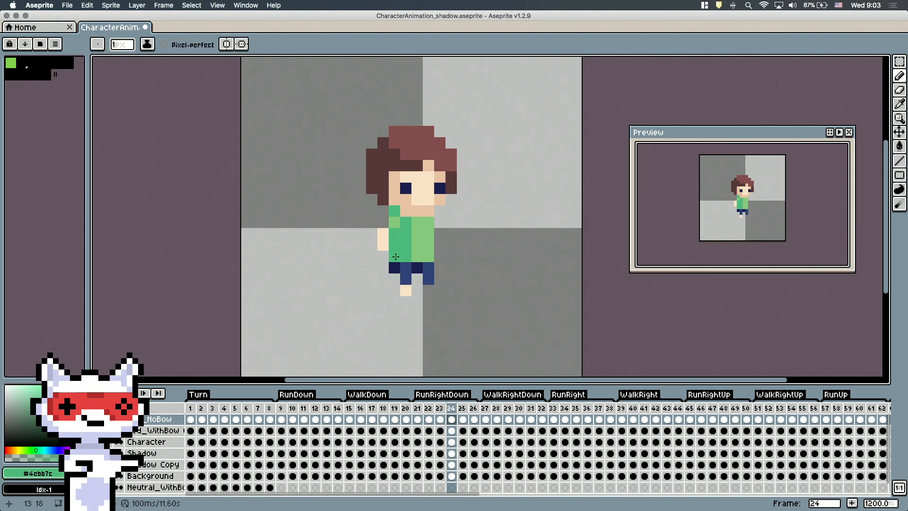
key(Right)
key(Right)
key(Right)
key(Right)
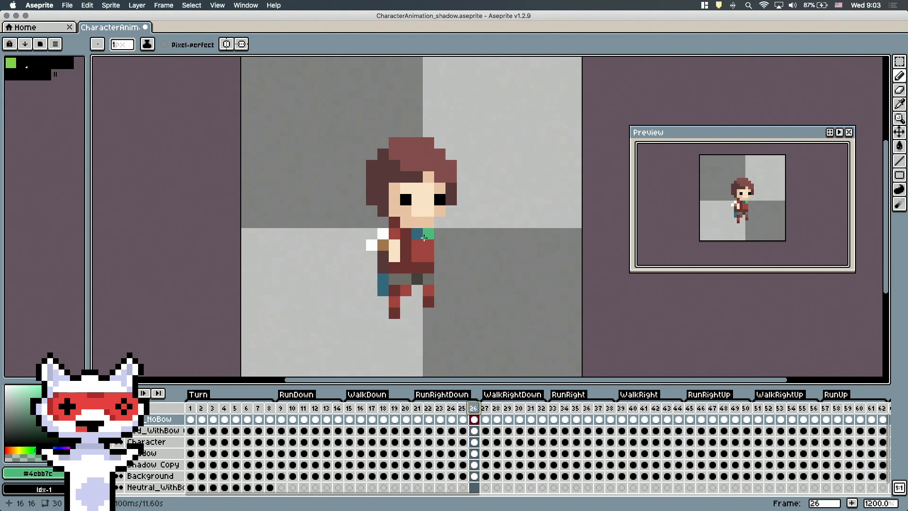
Step: Sample the vest red from RunRightDown frame 26 and bucket-fill the green shirt area in frame 21
alt+click(423, 255)
key(g)
click(418, 407)
click(412, 238)
key(Left)
key(Left)
key(Left)
key(Left)
key(Left)
Step: Sample the vest's dark red and bucket-fill the green shirt in the other RunRightDown frames
alt+click(400, 241)
key(Right)
click(400, 241)
key(Right)
key(Right)
key(Right)
key(Right)
click(400, 241)
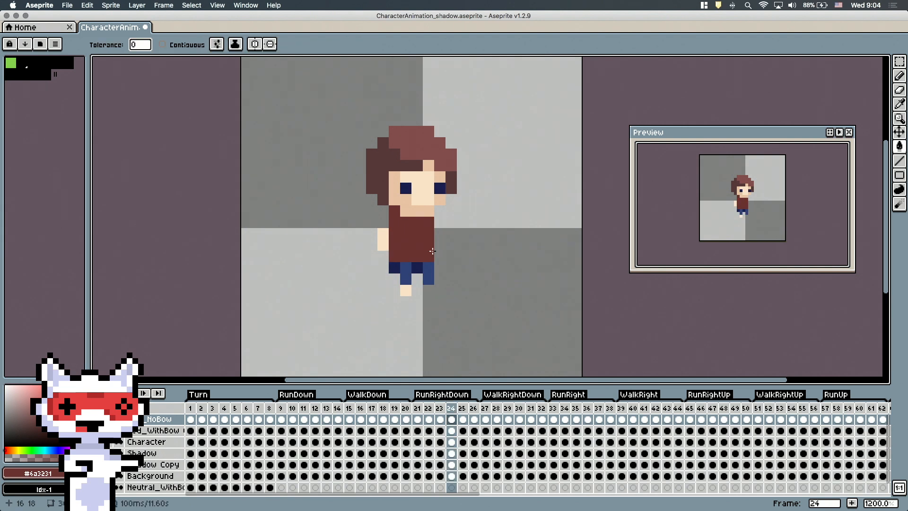
Step: Add the dark teal cape tip below the rear hand in RunRightDown frame 24
key(b)
click(442, 351)
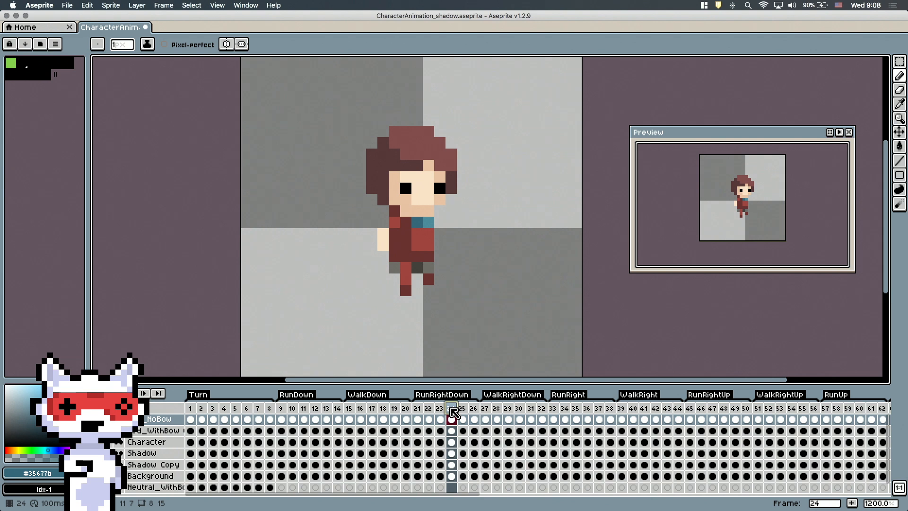
drag(383, 256, 388, 271)
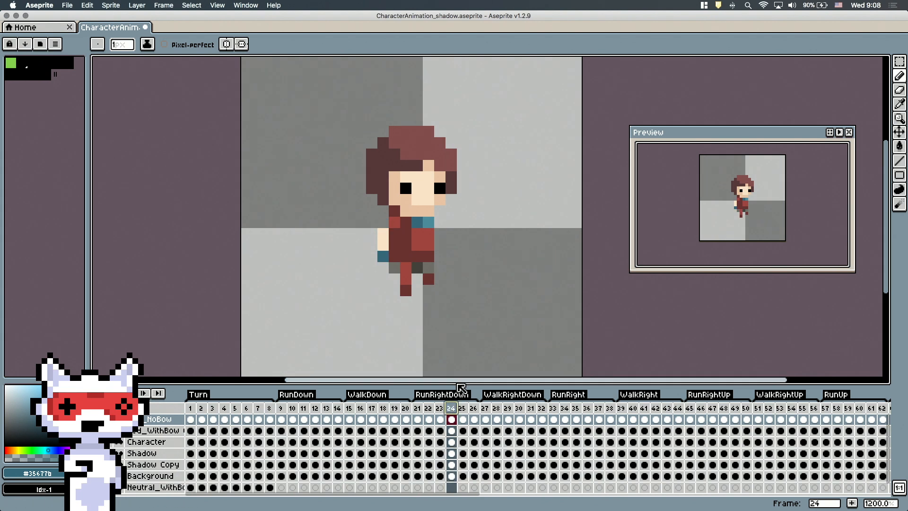
Step: Paint the cape behind the back in RunRightDown frame 21 with light and dark teal, and play the animation
click(419, 418)
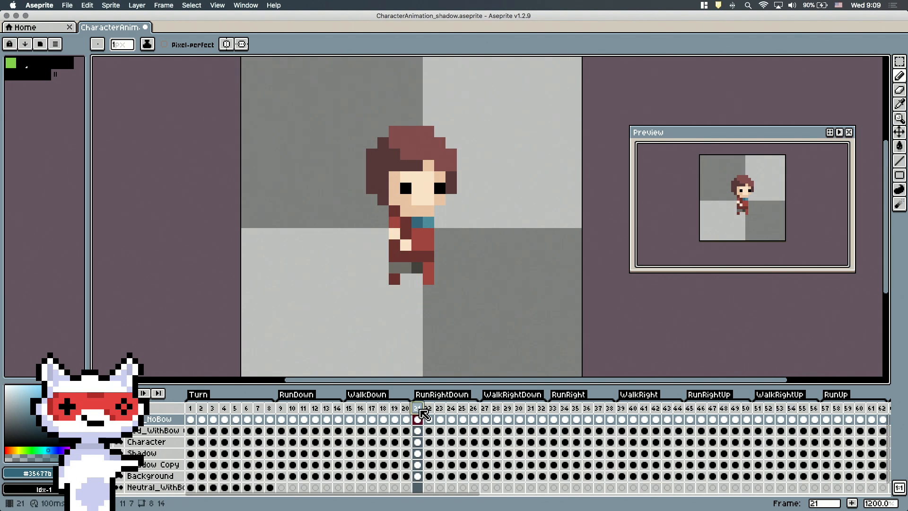
click(475, 409)
click(417, 410)
drag(382, 256, 383, 268)
drag(383, 234, 383, 245)
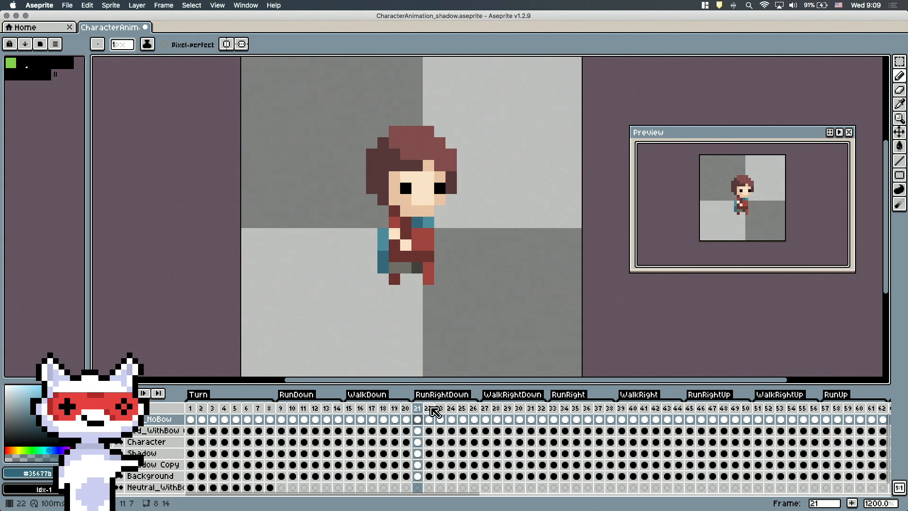
key(Return)
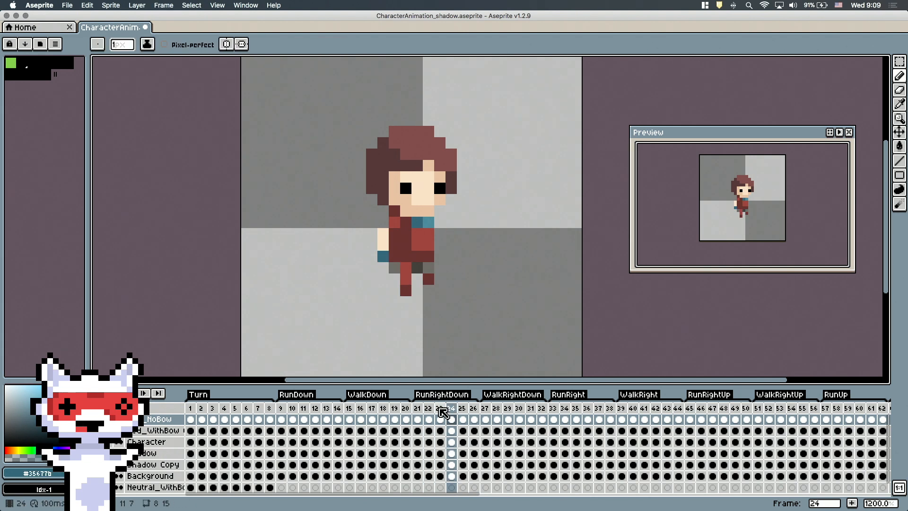
Step: Compare RunRightDown frames 21 to 26 and sample the color needed behind the back in frame 22
click(441, 408)
key(alt)
click(451, 408)
click(473, 407)
click(417, 408)
key(Right)
alt+click(379, 244)
Step: Compare the cape and rear hand across RunRightDown frames 22 to 25
key(Left)
key(Left)
key(Right)
key(Right)
key(Left)
key(Left)
key(Right)
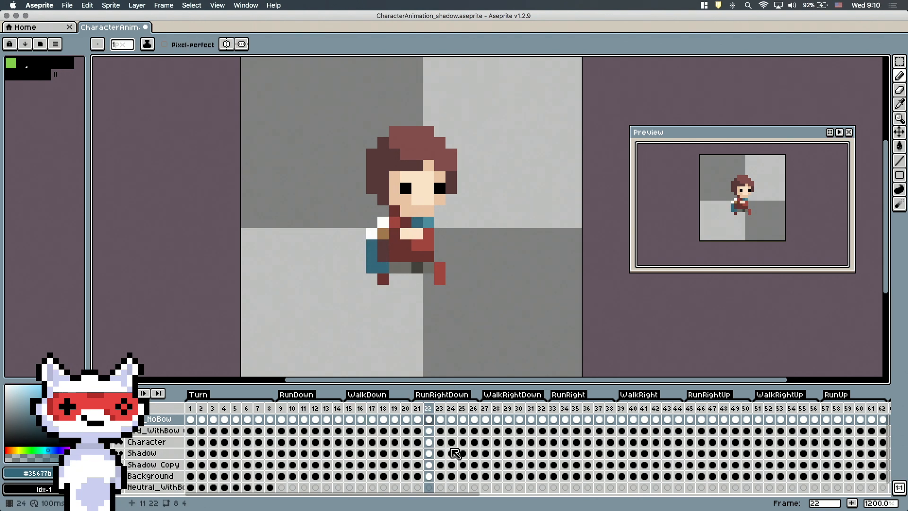
click(452, 408)
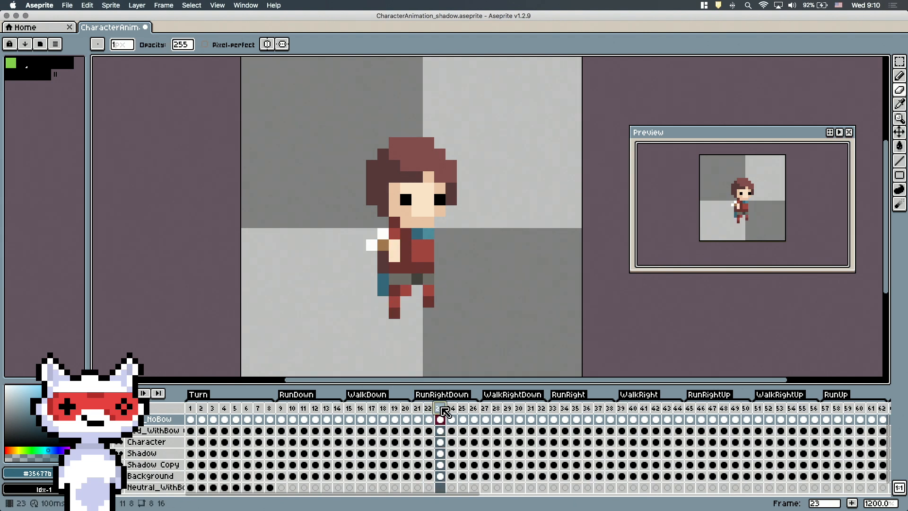
click(462, 408)
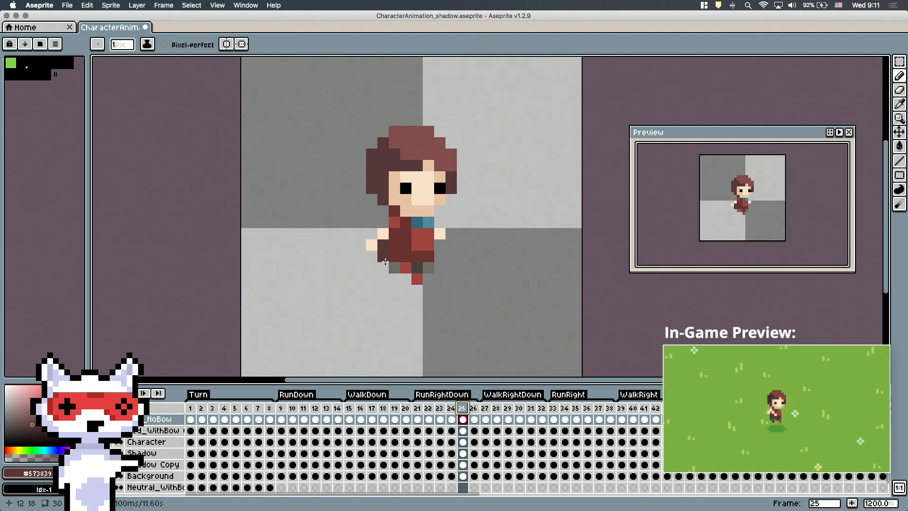
Step: Add the dark brown quiver base and white arrow feathers behind the arm in RunRightDown frames 24 to 26, and play the animation
click(473, 408)
alt+click(383, 233)
click(451, 408)
click(473, 408)
click(451, 408)
click(462, 408)
click(473, 408)
key(Return)
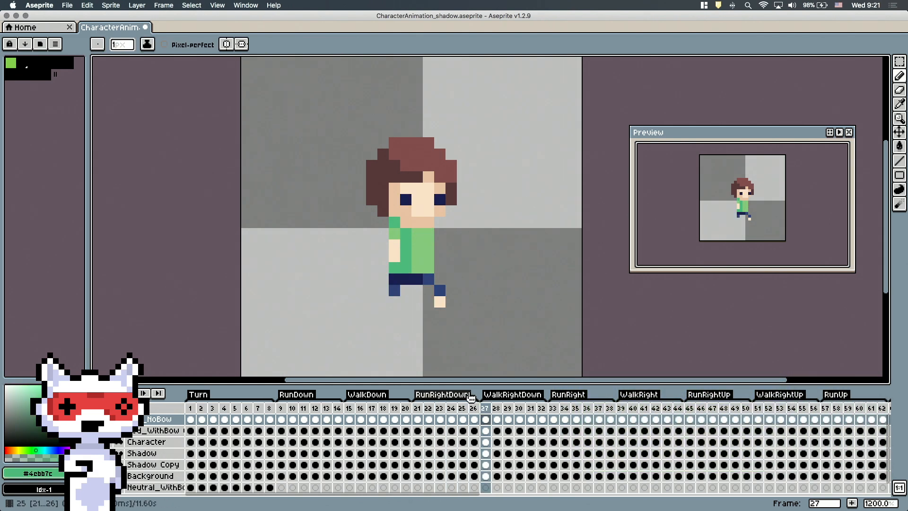
Step: Sample the shirt's dark and light greens to paint over the leftover brown strap pixels in WalkRightDown frames 27 to 30
alt+click(408, 234)
key(Right)
key(Right)
alt+click(416, 253)
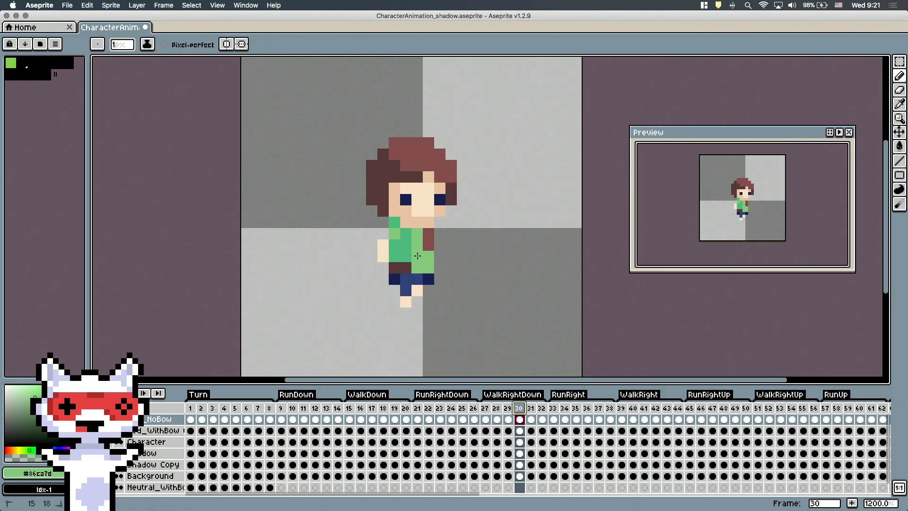
Step: Recolor the green shirt in the vest's reds and the waistband in belt gray across the WalkRightDown frames
click(496, 408)
click(531, 408)
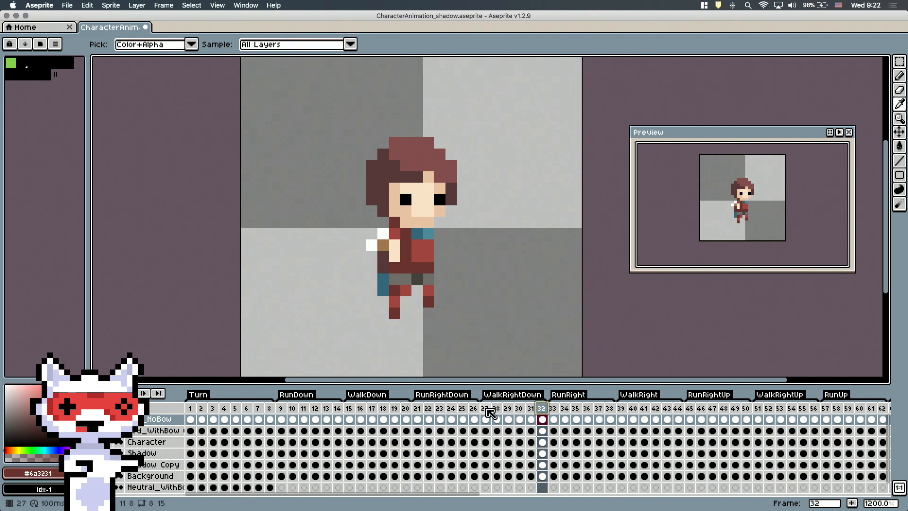
click(496, 408)
click(530, 408)
click(496, 409)
key(b)
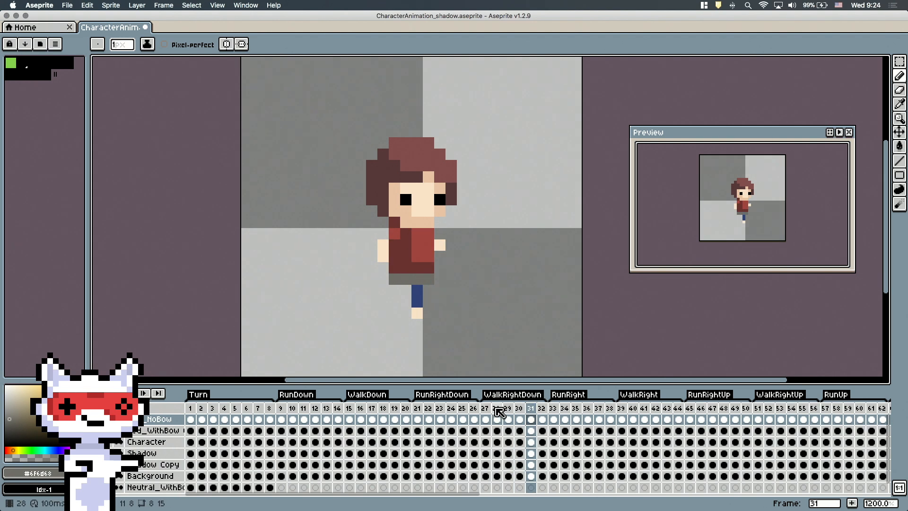
Step: Recolor the blue legs in WalkRightDown frames 27, 30 and 31 with the outfit's reds, making frame 27's front leg light red
alt+click(430, 279)
click(519, 408)
alt+click(406, 280)
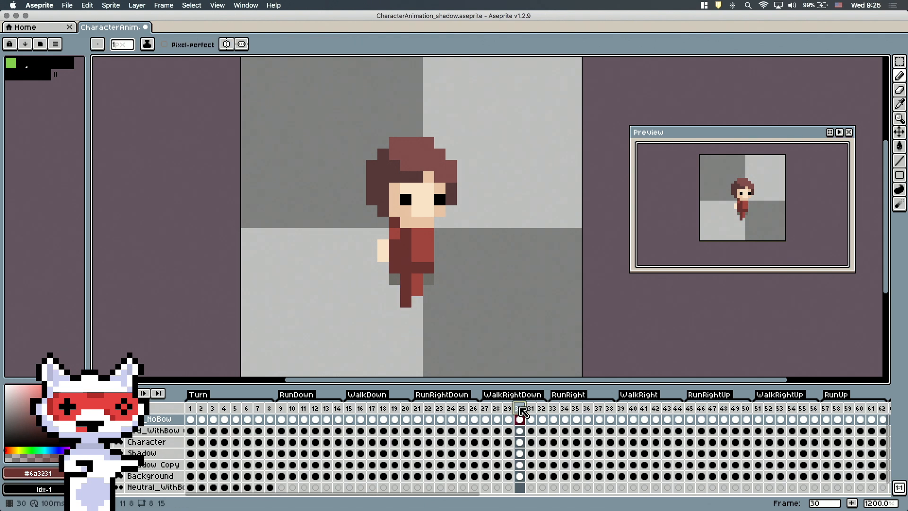
key(Return)
click(487, 407)
alt+click(423, 247)
drag(439, 290, 439, 301)
Step: Paint the boots and shaded rear legs dark red in WalkRightDown frames 27 to 30
alt+click(418, 270)
click(497, 407)
click(507, 407)
click(519, 408)
alt+click(405, 279)
click(507, 408)
click(519, 409)
Step: Sample the leg and vest reds in frame 30 and shade the leg in frame 31, using frame 32 as reference
alt+click(413, 283)
alt+click(417, 255)
click(542, 408)
click(531, 409)
click(542, 409)
Step: Paint the dark and light teal scarf at the neck in WalkRightDown frames 27 to 31
click(508, 407)
alt+click(420, 232)
key(Right)
click(418, 233)
click(531, 408)
click(485, 408)
click(508, 408)
click(520, 408)
click(542, 407)
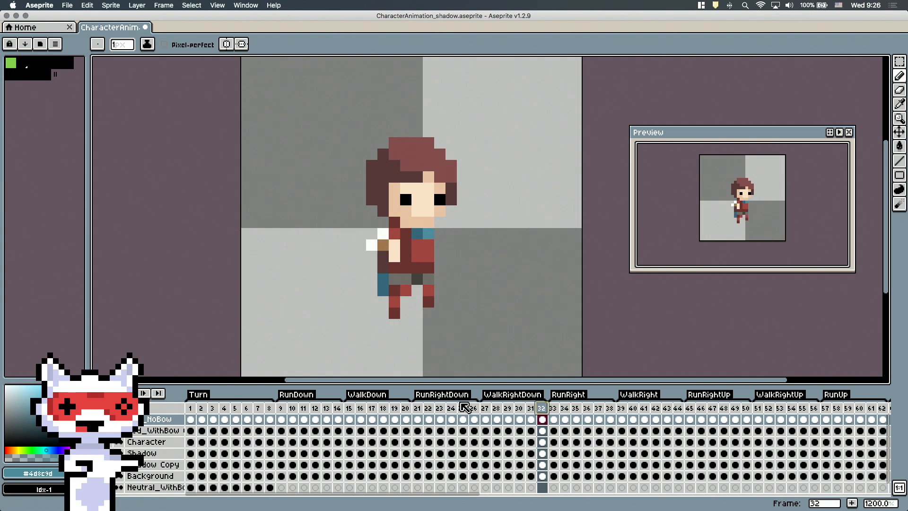
Step: Add the dark brown quiver base and white arrow feathers behind the back in the WalkRightDown frames
key(Left)
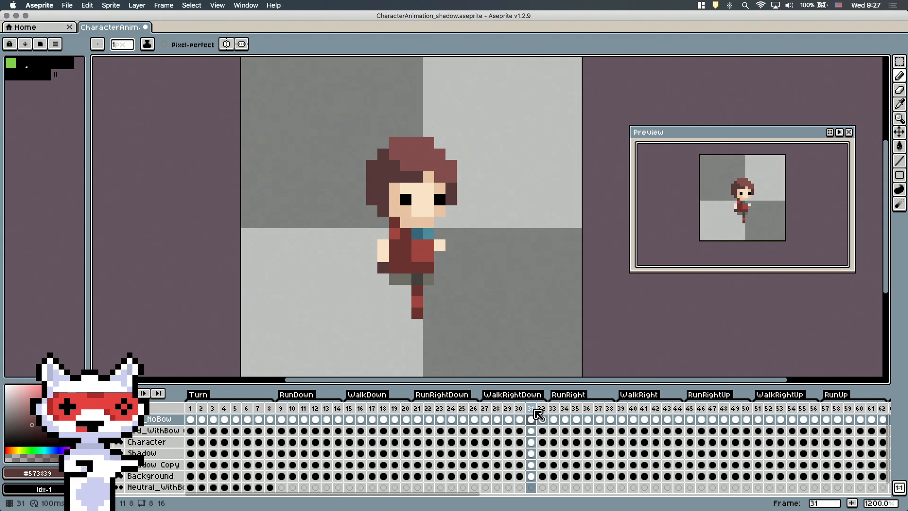
click(508, 419)
key(Left)
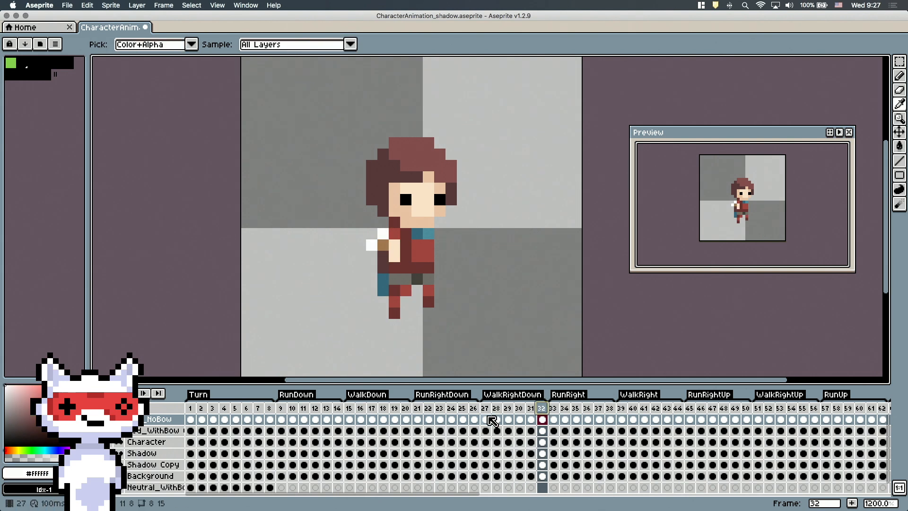
alt+click(372, 245)
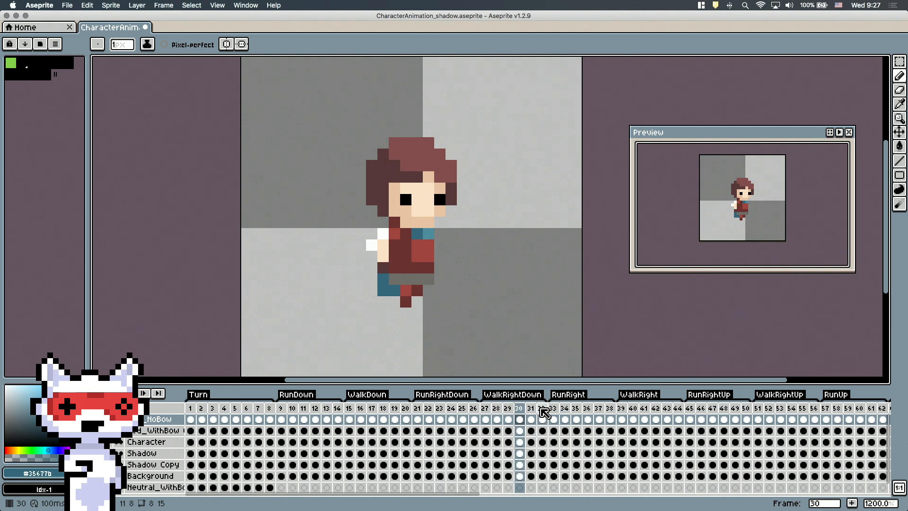
Step: Paint the cape below the quiver in the WalkRightDown frames with sampled light and dark teal
key(Left)
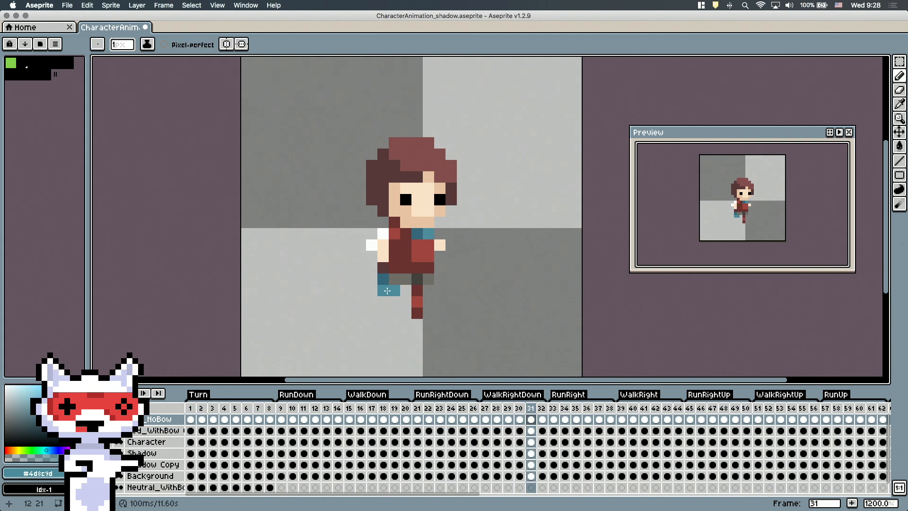
key(Left)
key(Left)
key(Left)
key(Left)
alt+click(386, 279)
key(b)
key(Right)
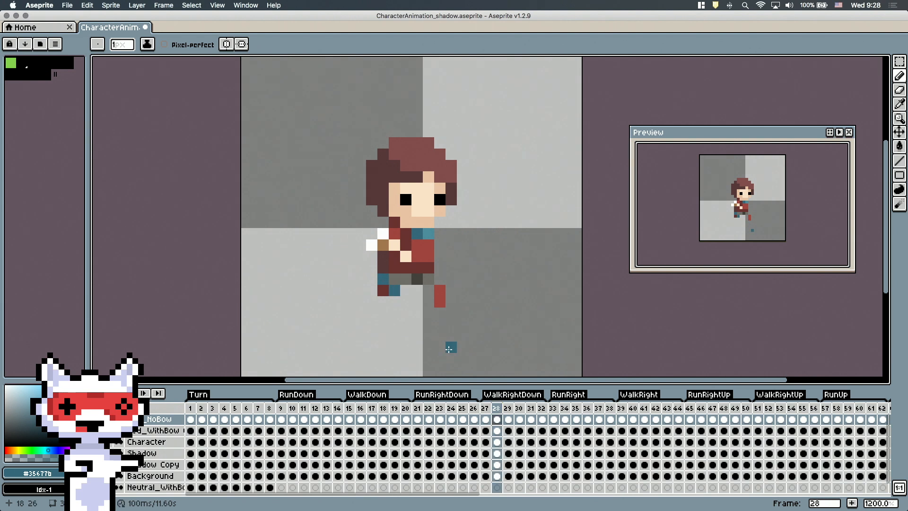
key(Left)
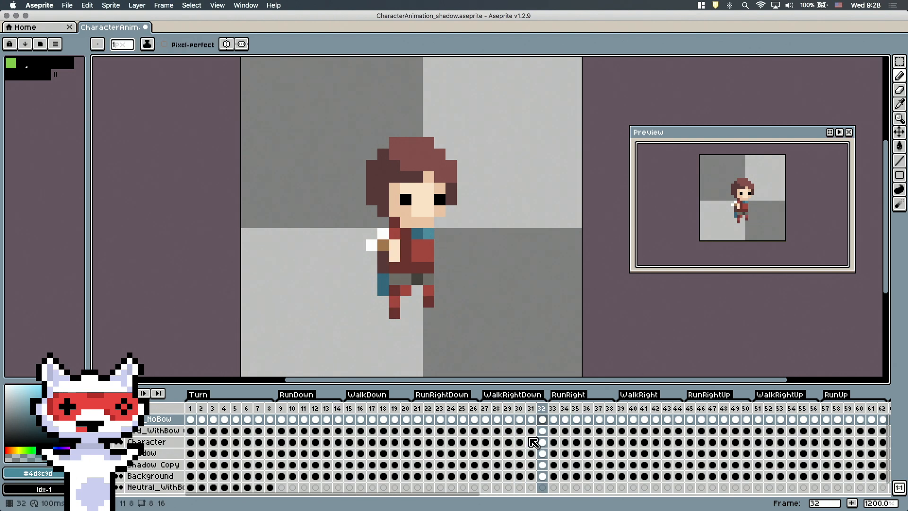
Step: Compare the cape and quiver in the WalkRightDown frames against the RunRightDown animation
key(Left)
key(Left)
mouse_move(419, 406)
mouse_down()
mouse_move(532, 408)
mouse_move(488, 409)
mouse_move(497, 409)
mouse_up()
key(e)
click(507, 408)
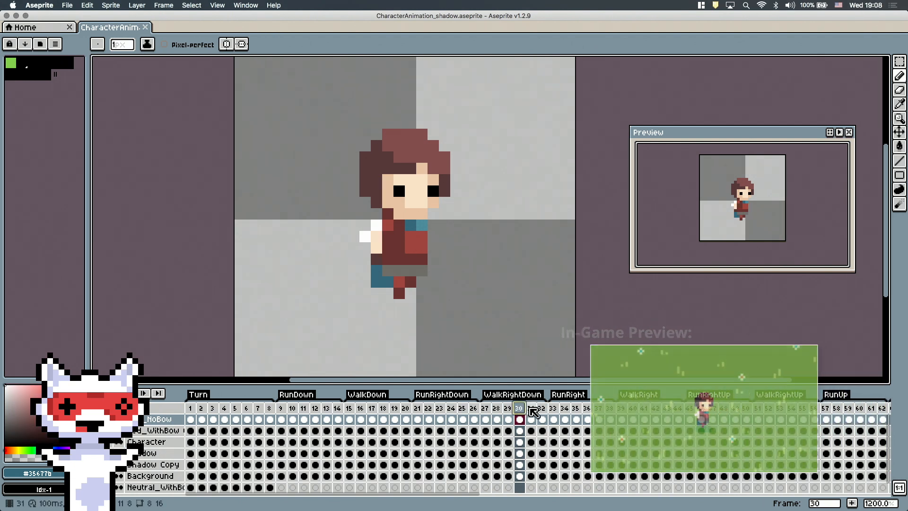
Step: Copy the finished side-facing character from Turn frame 3 and paste it into RunRight frames 35 and 38
click(225, 408)
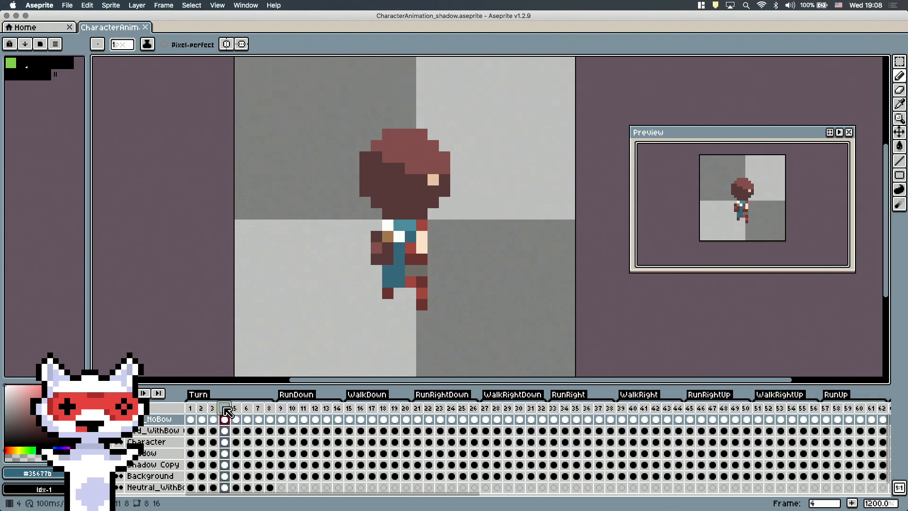
click(213, 408)
key(super+a)
key(super+c)
click(577, 409)
key(super+v)
click(609, 409)
key(super+v)
Step: Sample the skin and shirt colors to clean up the brown strap pixels over the arm and shirt in RunRight frames 36 and 37
key(g)
key(Left)
key(Left)
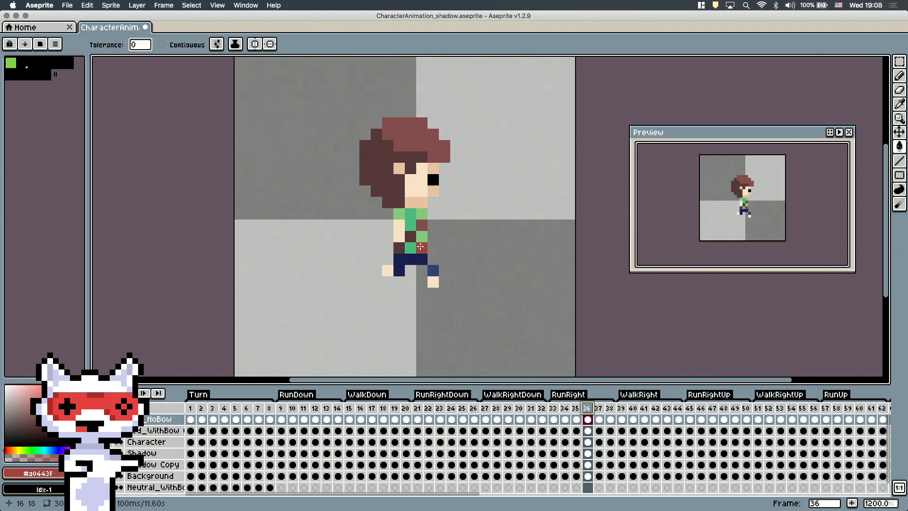
key(b)
alt+click(399, 225)
click(410, 236)
key(Right)
alt+click(425, 230)
key(Right)
key(Right)
Step: Sample the vest's light red in frame 35 and bucket-fill the light green shirt area in frame 36
click(567, 409)
click(566, 408)
click(576, 408)
click(587, 407)
key(Left)
alt+click(422, 237)
key(g)
key(Right)
click(421, 225)
Step: Sample the vest's dark red in frame 35 and bucket-fill the dark green shirt areas in the other RunRight frames
key(Left)
key(Left)
key(Left)
click(576, 409)
alt+click(416, 259)
click(588, 408)
click(598, 409)
click(610, 408)
click(554, 407)
click(566, 409)
click(576, 408)
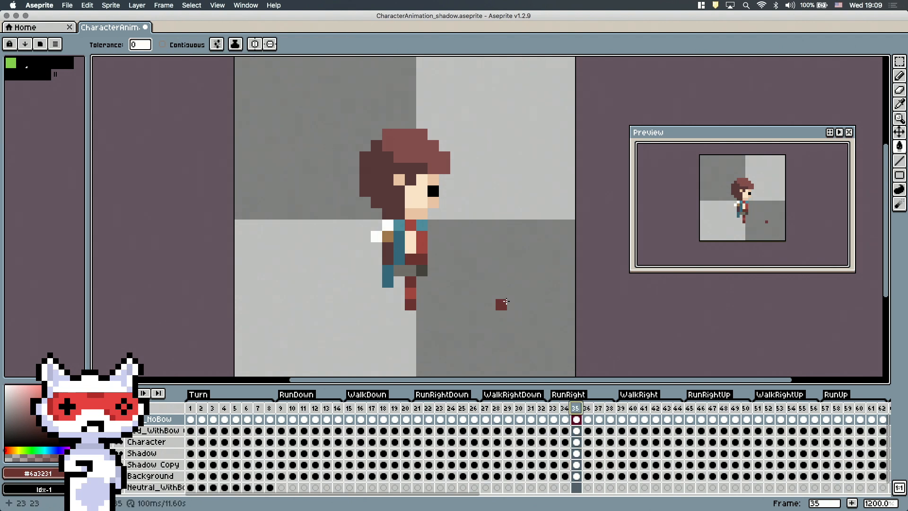
Step: Recolor the waistband in belt gray #6f6d68 across RunRight frames 33, 34, 36 and 37
key(i)
click(565, 408)
key(b)
click(554, 408)
click(576, 407)
click(588, 408)
click(599, 407)
click(611, 407)
click(565, 408)
click(576, 408)
click(587, 408)
alt+click(410, 259)
click(598, 407)
click(610, 408)
click(555, 407)
click(565, 407)
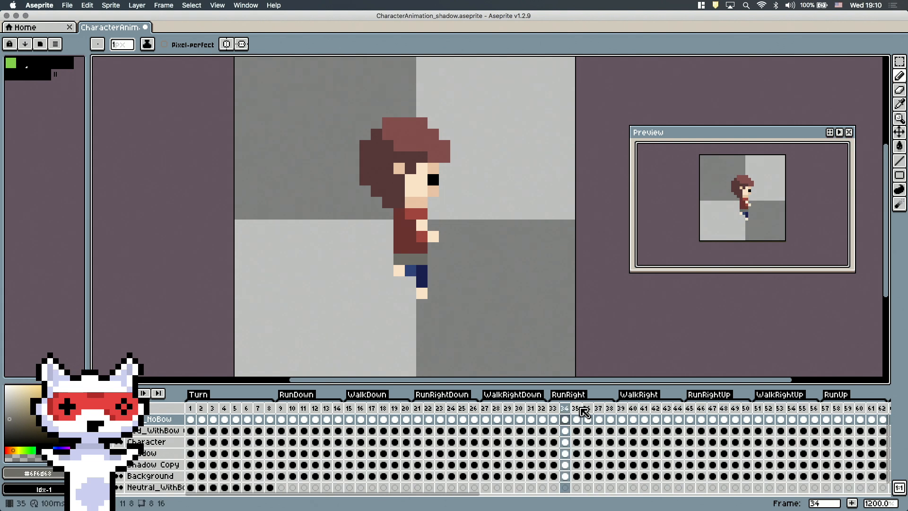
Step: Paint the dark gray #43413b front pixel of the belt in the RunRight frames
click(587, 407)
alt+click(421, 259)
click(610, 408)
click(554, 408)
click(565, 408)
click(576, 408)
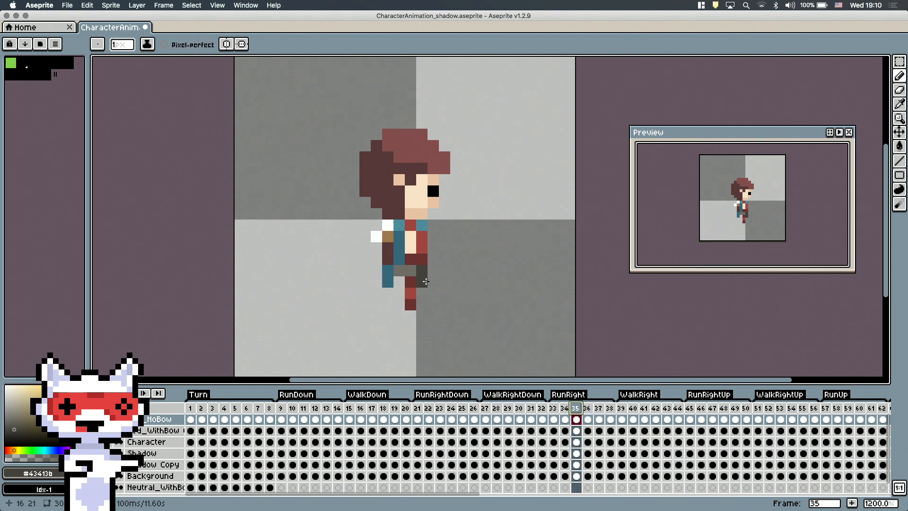
Step: Paint the light teal scarf pixel at the neck in the RunRight frames
alt+click(412, 213)
click(588, 408)
click(599, 407)
click(610, 407)
key(Right)
key(Right)
key(Right)
Step: Recolor the bare feet and blue legs in RunRight frames 36 and 37 as dark red boots and light red trousers
alt+click(411, 259)
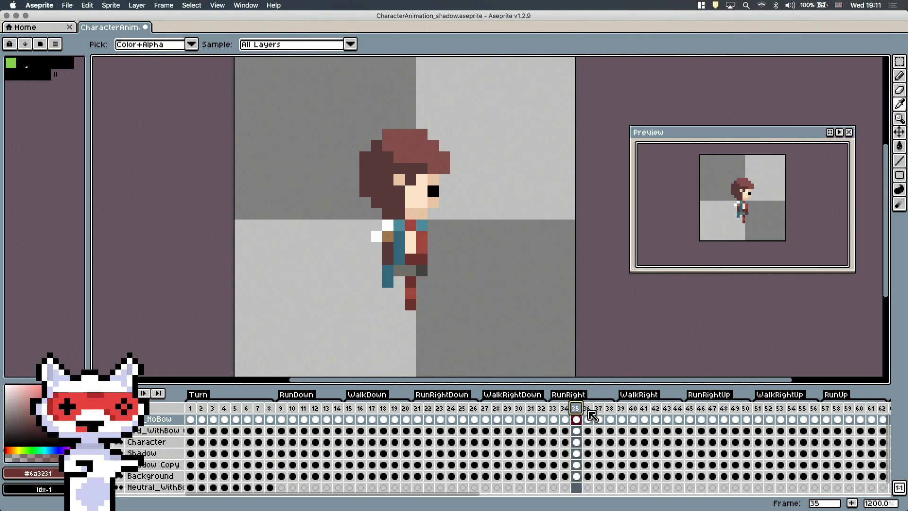
key(Right)
alt+click(422, 225)
click(433, 271)
click(399, 271)
alt+click(433, 282)
click(388, 270)
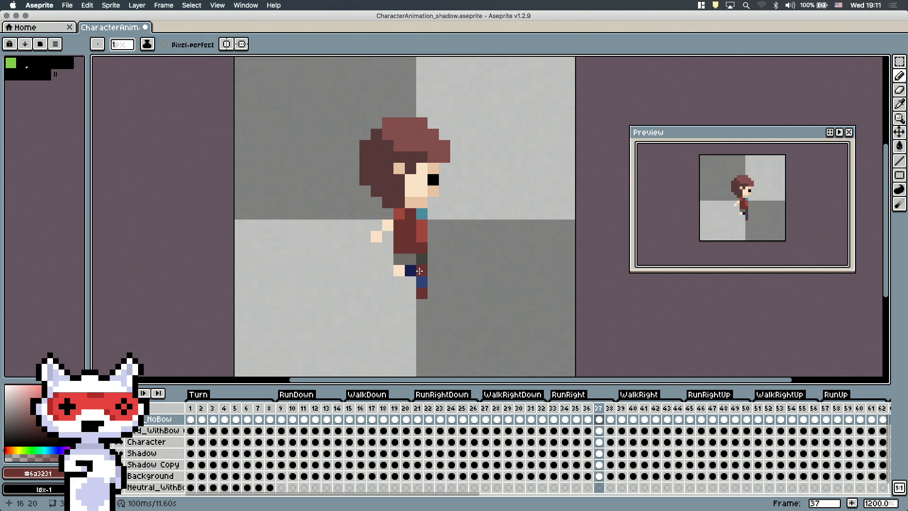
key(Right)
key(Right)
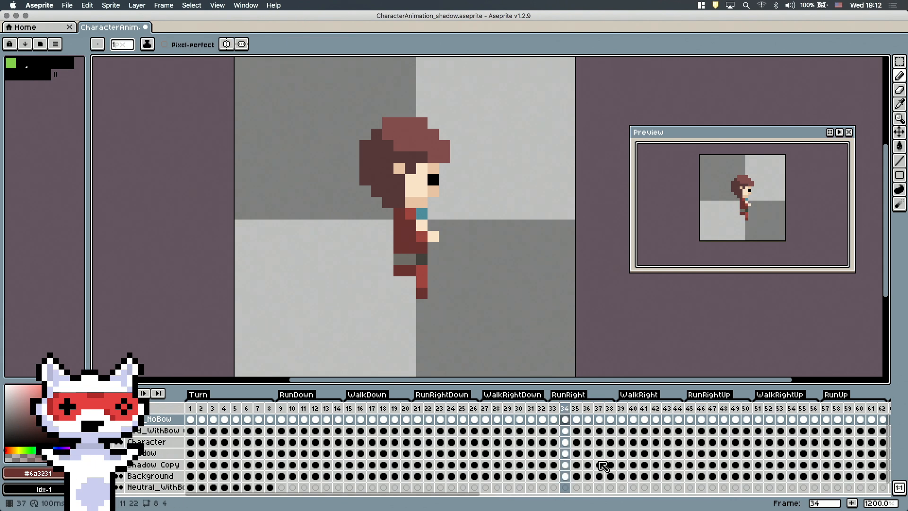
Step: Add the dark brown quiver and the dark teal #35677b scarf-tail pixel behind the character in the RunRight frames
key(Right)
key(Right)
key(Right)
key(Right)
key(Right)
alt+click(414, 239)
key(Right)
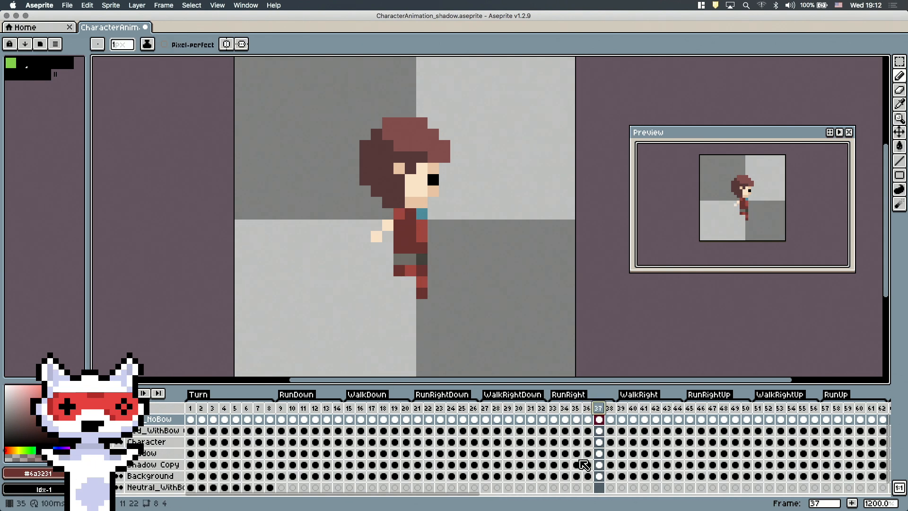
key(Left)
key(Left)
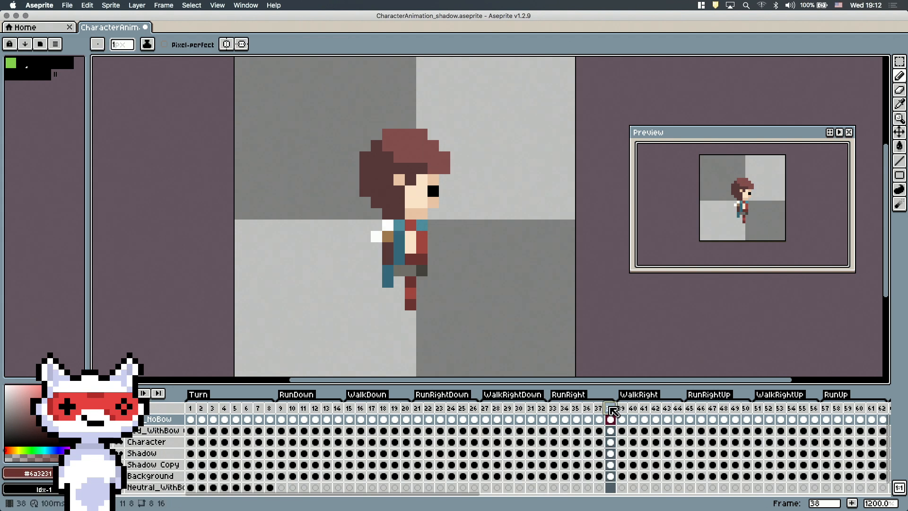
mouse_move(588, 408)
mouse_down()
mouse_move(610, 407)
mouse_move(556, 407)
mouse_move(587, 409)
mouse_up()
alt+click(421, 215)
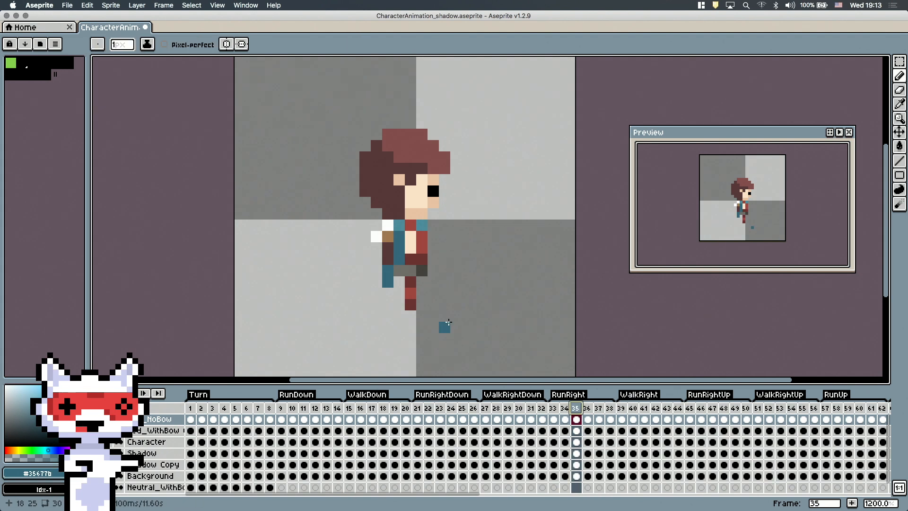
Step: Paint the brown #a1784c rim pixel on top of the quiver in the RunRight frames
key(Left)
key(Left)
key(Left)
key(Left)
key(Right)
alt+click(388, 236)
key(Right)
key(Right)
key(Right)
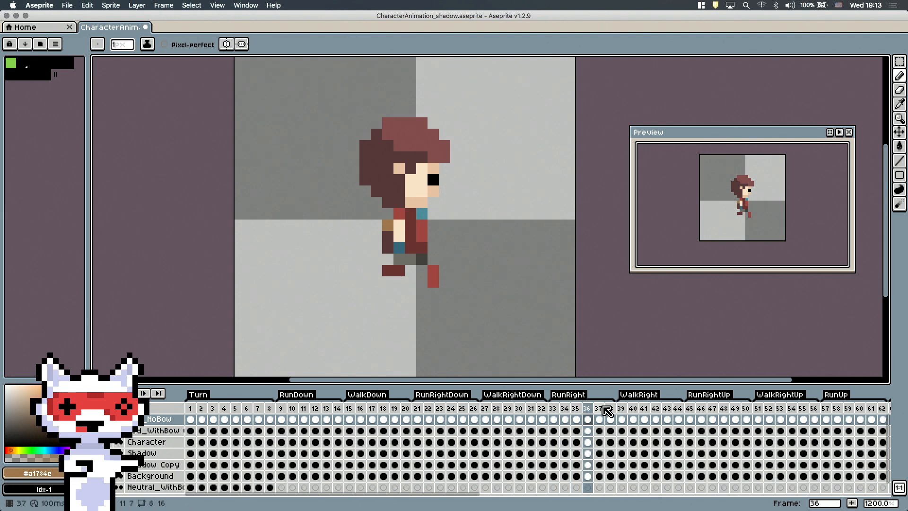
Step: Paint the white #FFFFFF arrow fletching above the quiver across the RunRight frames and save the file
drag(556, 409, 578, 409)
key(Right)
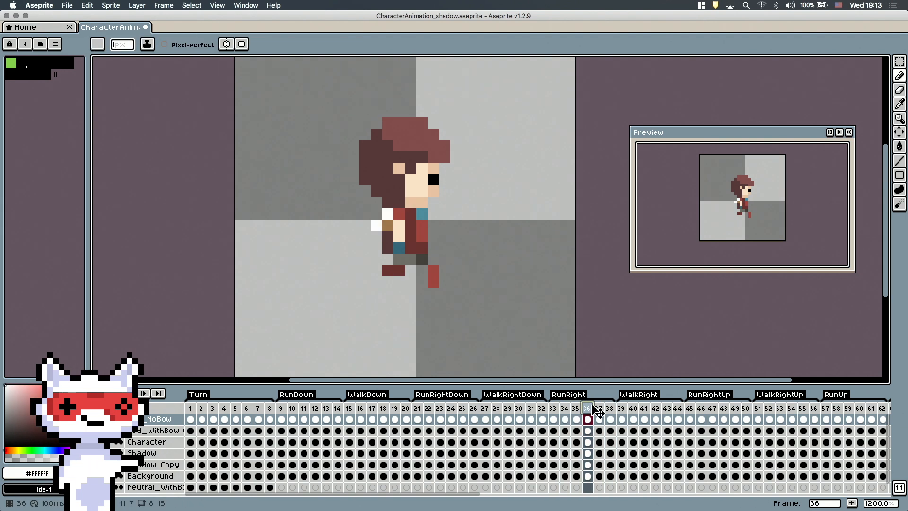
key(Right)
key(Right)
key(Left)
key(Left)
key(Left)
key(Left)
key(Right)
key(super+s)
key(Right)
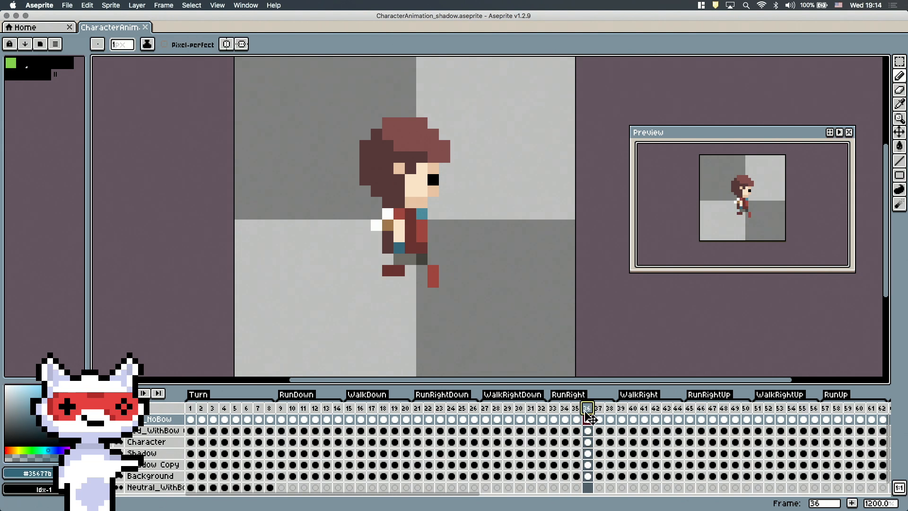
Step: Paint the teal scarf tail down the back in RunRight frame 37, using #35677b with lighter #4d8c9d pixels
click(576, 408)
click(599, 408)
drag(399, 225, 399, 245)
click(399, 214)
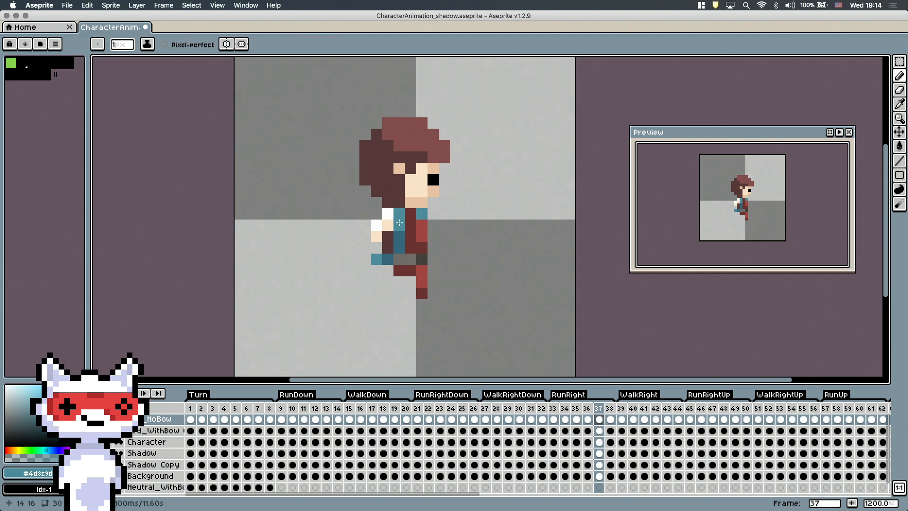
key(Right)
key(Right)
key(Right)
key(Right)
Step: Complete the dark teal #35677b scarf tail in the RunRight frames, lowering its tip by one pixel in frame 37
alt+click(399, 237)
key(Left)
key(Left)
key(b)
drag(399, 225, 399, 248)
click(588, 408)
click(599, 408)
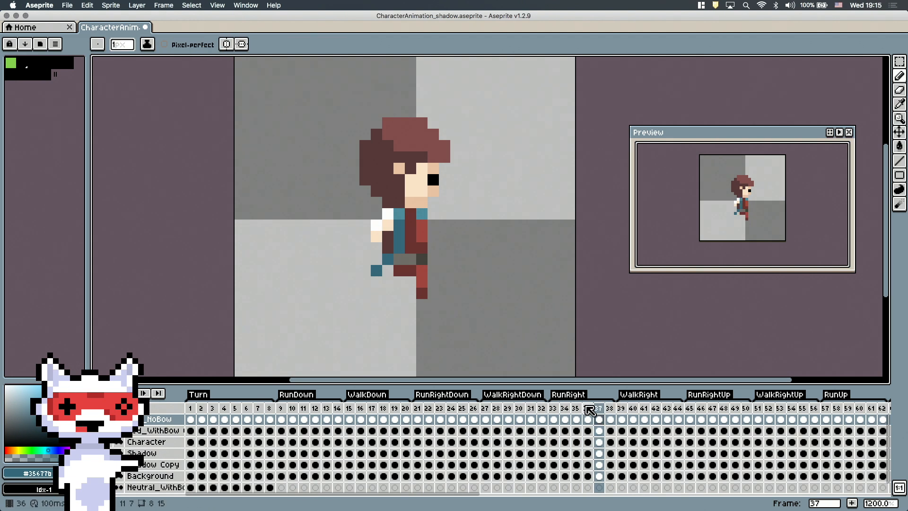
Step: Play back the RunRight animation and touch up the scarf with light teal #4d8c9d
key(Return)
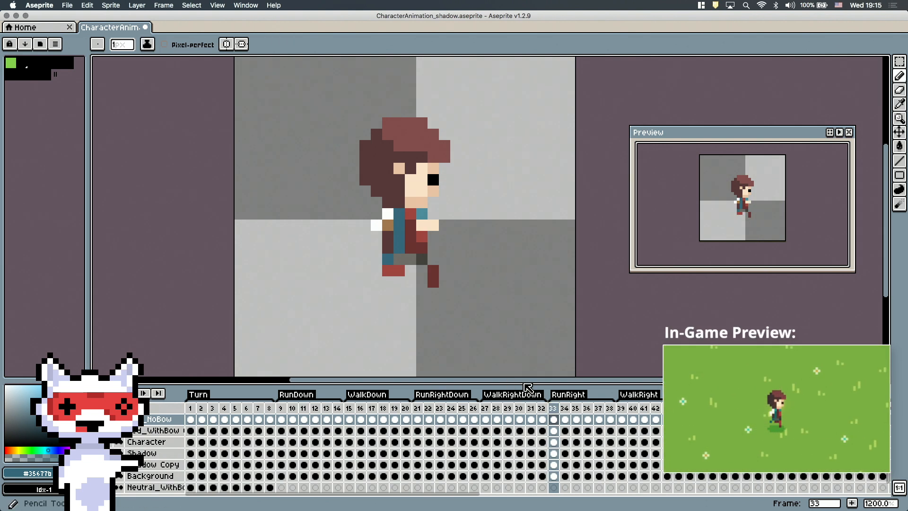
key(Return)
click(588, 409)
click(595, 410)
click(565, 410)
click(556, 416)
click(588, 408)
alt+click(421, 214)
click(565, 408)
key(Return)
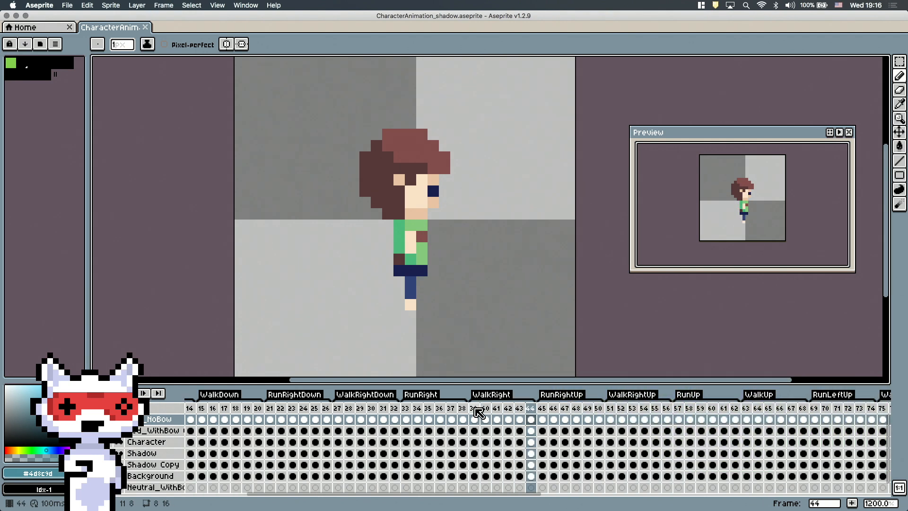
key(Return)
Step: Copy the finished character from RunRight frame 35 into WalkRight frames 41 and 44
click(431, 409)
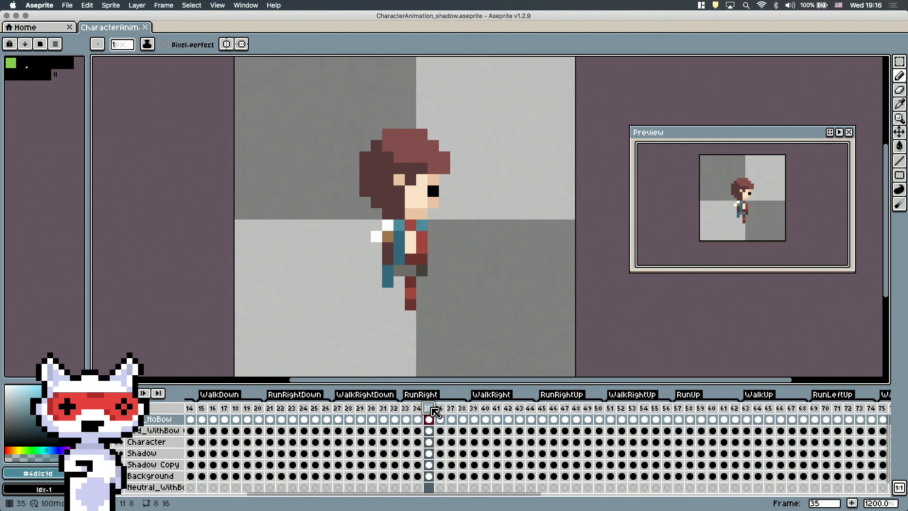
click(531, 410)
key(super+z)
key(Right)
alt+click(423, 232)
key(Right)
key(Return)
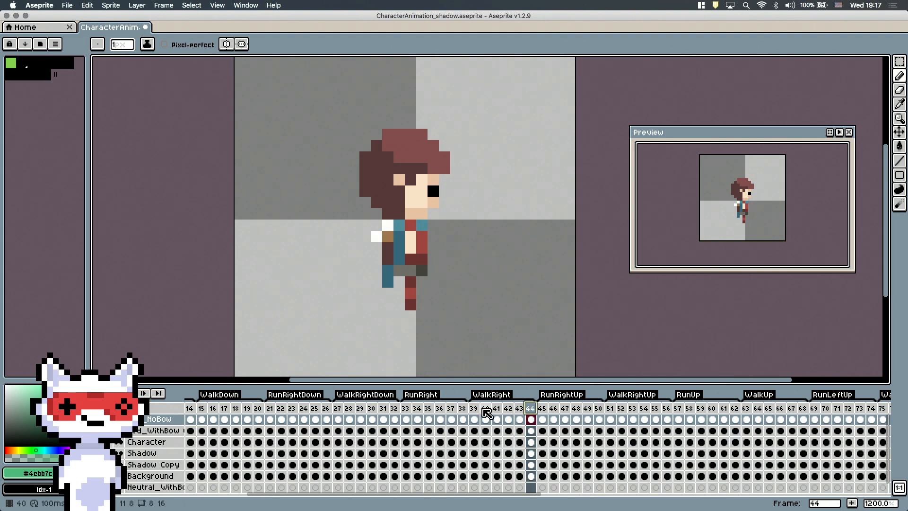
Step: Fill the dark green jacket areas with dark red #6a3231 in the unfinished WalkRight frames
click(472, 408)
key(Right)
key(Right)
alt+click(416, 258)
click(473, 410)
key(Right)
key(Right)
key(Right)
key(g)
click(410, 260)
key(Right)
key(Right)
Step: Recolor the light green jacket areas in light red #a0443f across the unfinished WalkRight frames
click(473, 408)
click(496, 407)
alt+click(424, 246)
key(Right)
key(Right)
key(Right)
click(474, 408)
Step: Paint the light teal #4d8c9d scarf pixel at the neck in WalkRight frame 42
click(497, 408)
key(Right)
key(Left)
alt+click(421, 225)
key(Right)
Step: Paint the dark brown #573839 quiver body behind the back in the unfinished WalkRight frames
click(497, 407)
alt+click(387, 248)
key(Right)
key(Right)
key(Right)
click(474, 408)
key(Right)
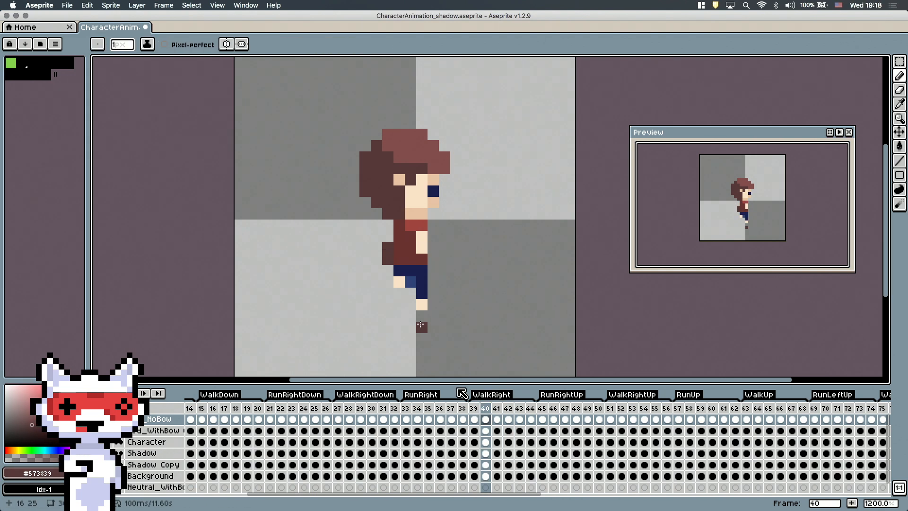
Step: Add the brown quiver rim and white #FFFFFF arrow fletching in the WalkRight frames
key(Left)
alt+click(390, 232)
key(Left)
alt+click(381, 233)
key(Right)
key(Right)
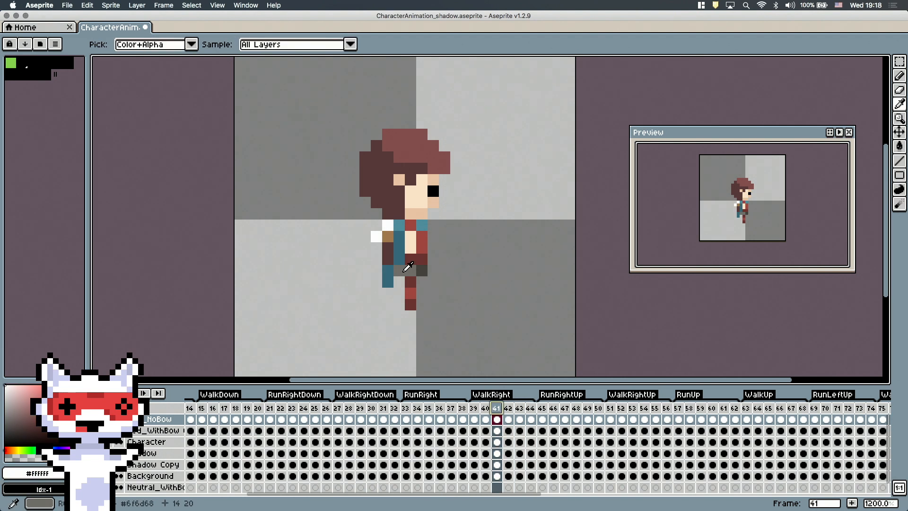
Step: Recolor the waistband in belt gray #6f6d68 across the unfinished WalkRight frames
key(Right)
drag(399, 270, 422, 271)
key(Right)
click(473, 408)
key(Right)
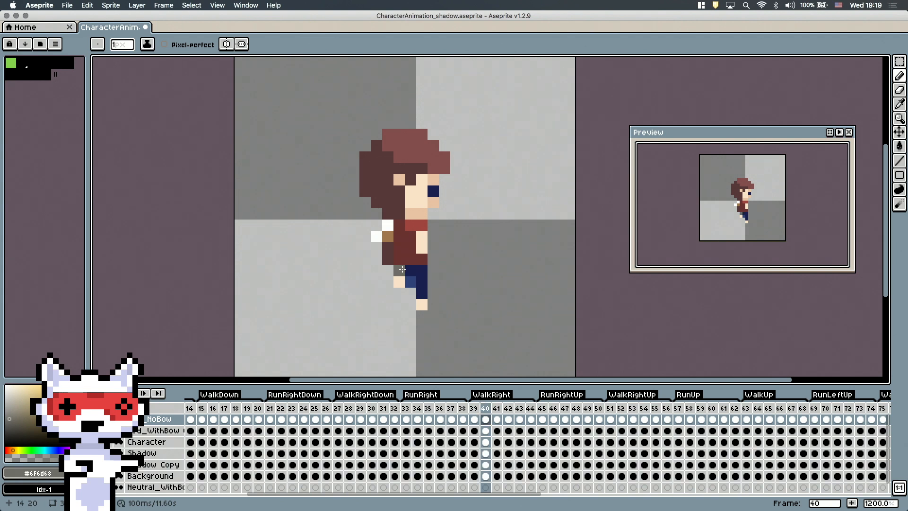
scroll(422, 267, down, 1)
key(Right)
Step: Paint the dark gray #43413b front pixel of the belt in the WalkRight frames
alt+click(421, 265)
key(Right)
key(Right)
key(Right)
click(474, 408)
key(Right)
key(Right)
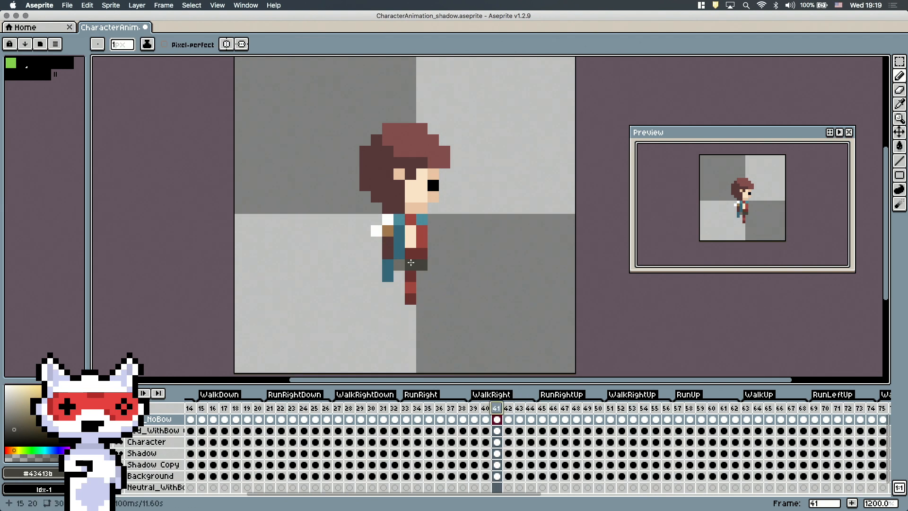
Step: Recolor the legs in WalkRight frame 42 with a dark red #6a3231 back leg and a light red #a0443f front leg
alt+click(411, 276)
click(509, 408)
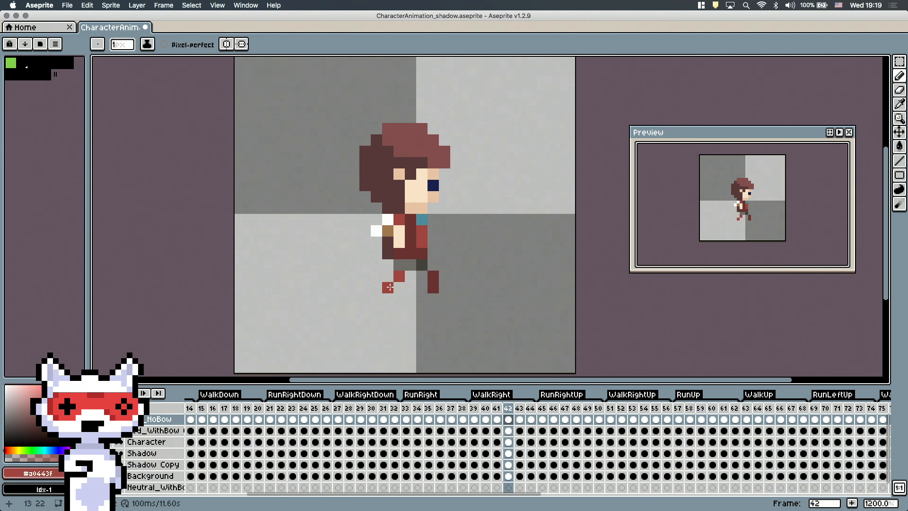
key(Right)
key(Left)
key(Right)
click(474, 408)
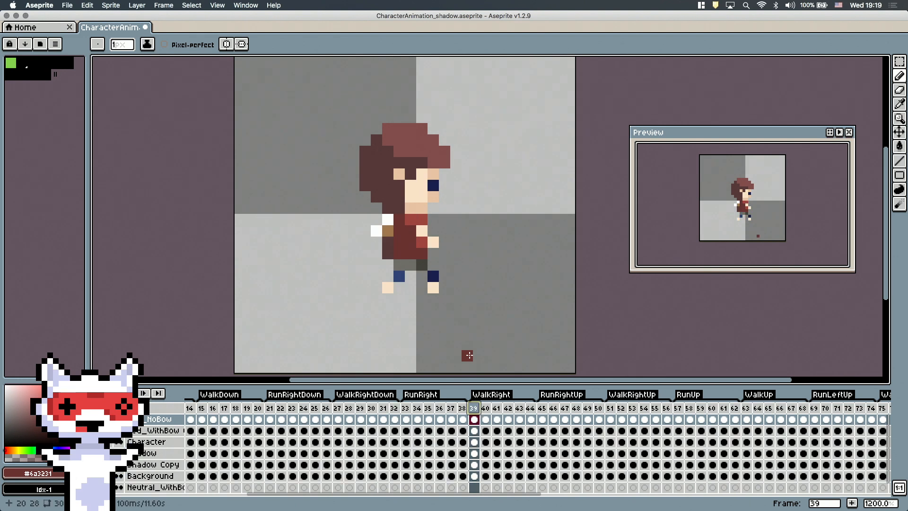
key(Right)
key(Right)
key(x)
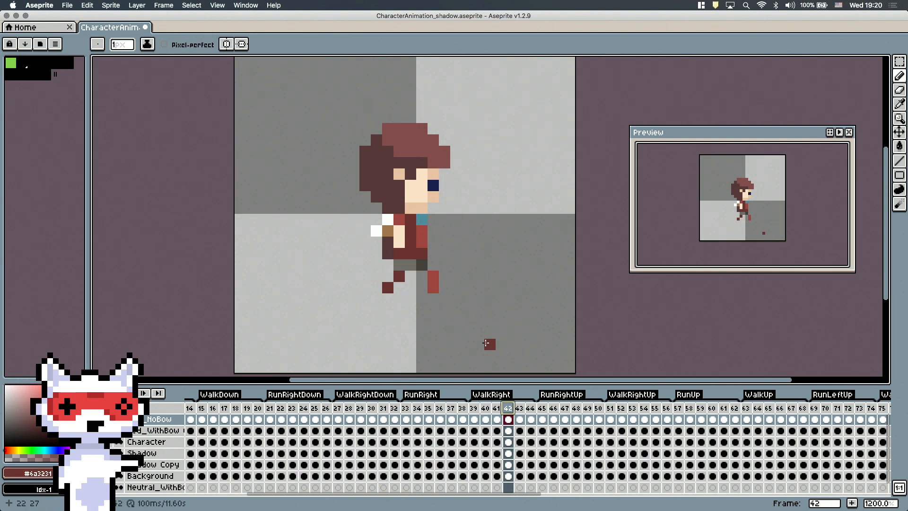
Step: Recolor the bare feet and blue legs in WalkRight frames 39 and 40 with light red #a0443f and dark red #6a3231
click(474, 408)
alt+click(421, 230)
click(387, 283)
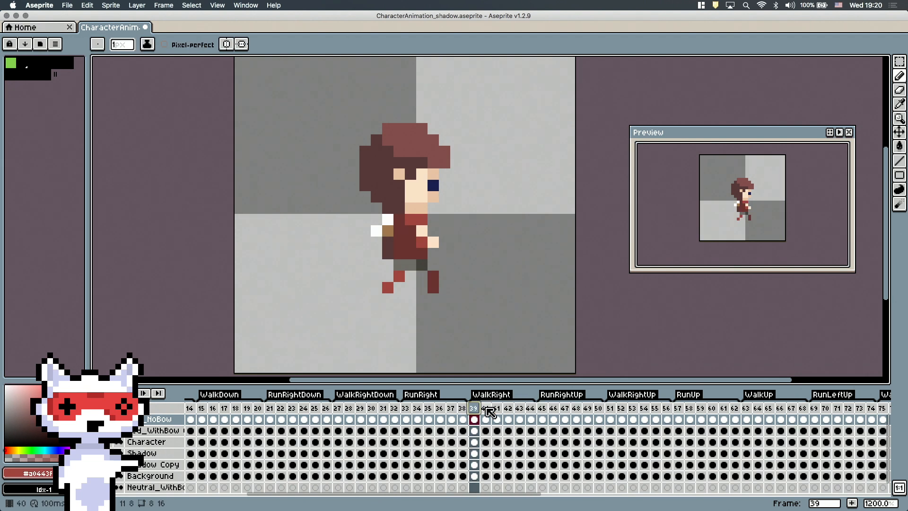
click(486, 408)
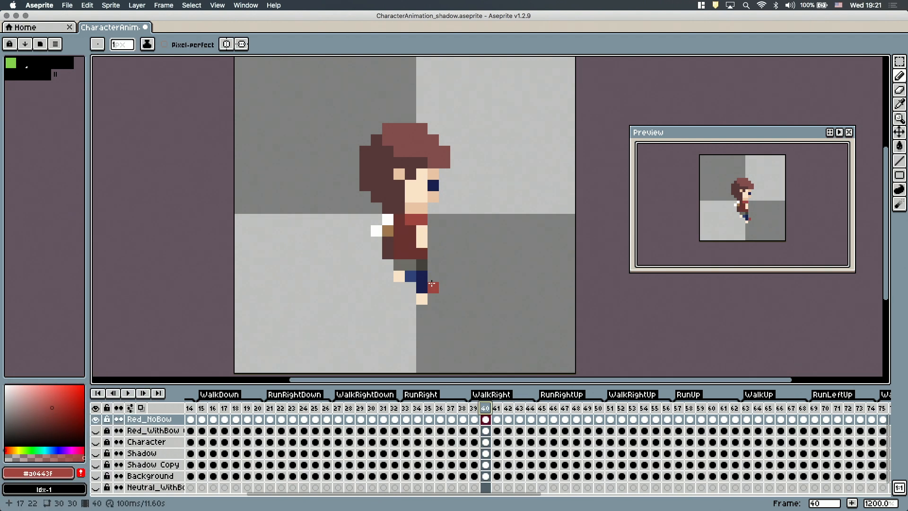
key(Right)
key(Down)
key(Down)
click(508, 419)
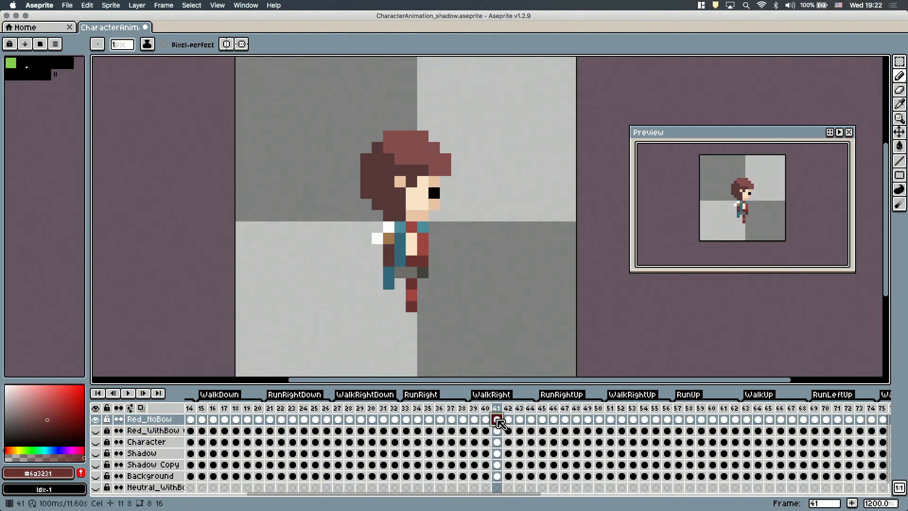
Step: Paint the scarf tail down the back in dark teal #35677b and light teal #4d8c9d across the WalkRight frames
key(Return)
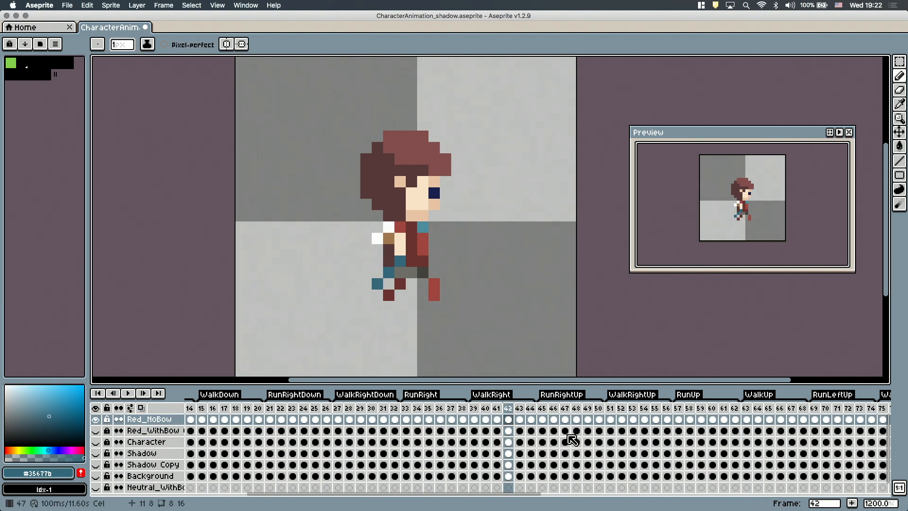
drag(400, 236, 400, 261)
click(485, 408)
alt+click(400, 227)
click(496, 408)
click(508, 409)
Step: Play back the WalkRight animation and erase the lowest pixel of the scarf tail in frame 44
key(Return)
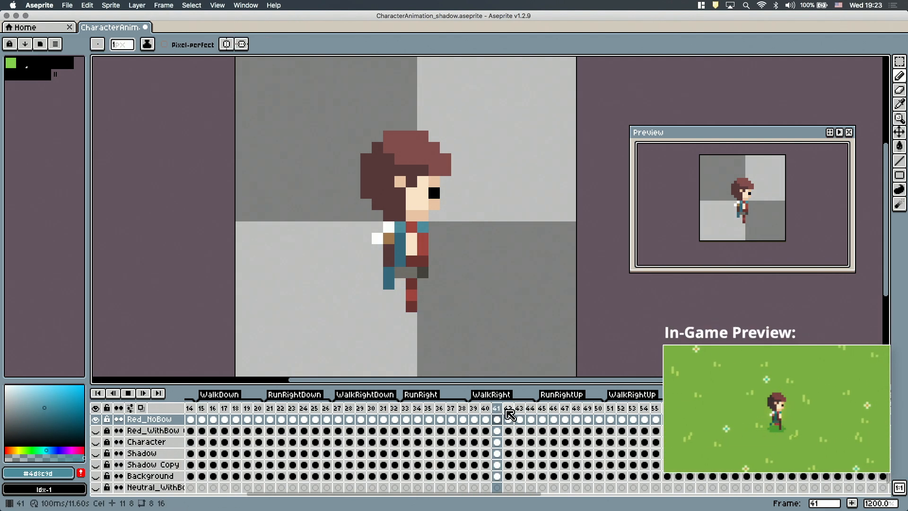
key(Return)
click(497, 408)
alt+click(389, 284)
key(e)
key(Return)
key(Return)
click(530, 408)
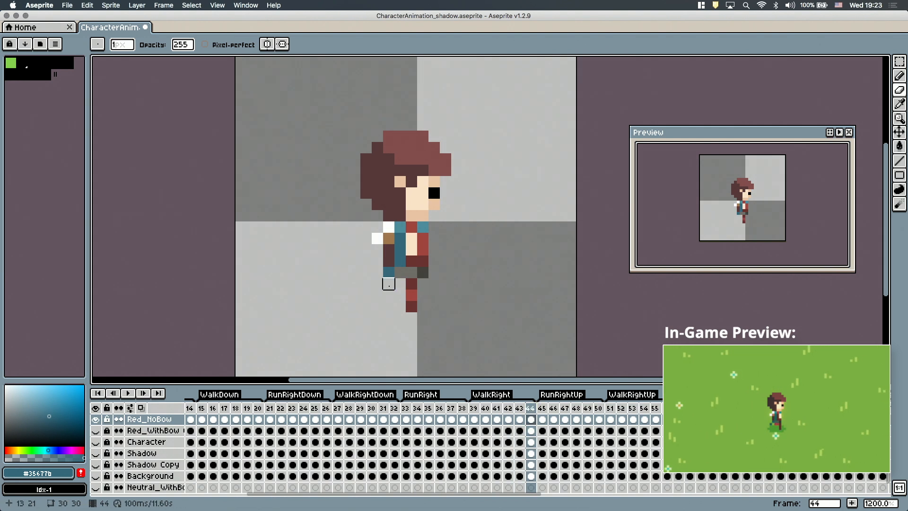
Step: Return to the Pencil tool, step back through the WalkRight frames and save the file
key(b)
key(Left)
key(Left)
key(Left)
key(Left)
key(super+s)
Step: Copy the finished archer pose from Turn frame 4 and paste it into RunRightUp frames 47 and 50
click(542, 408)
scroll(229, 423, left, 5)
click(224, 419)
key(super+a)
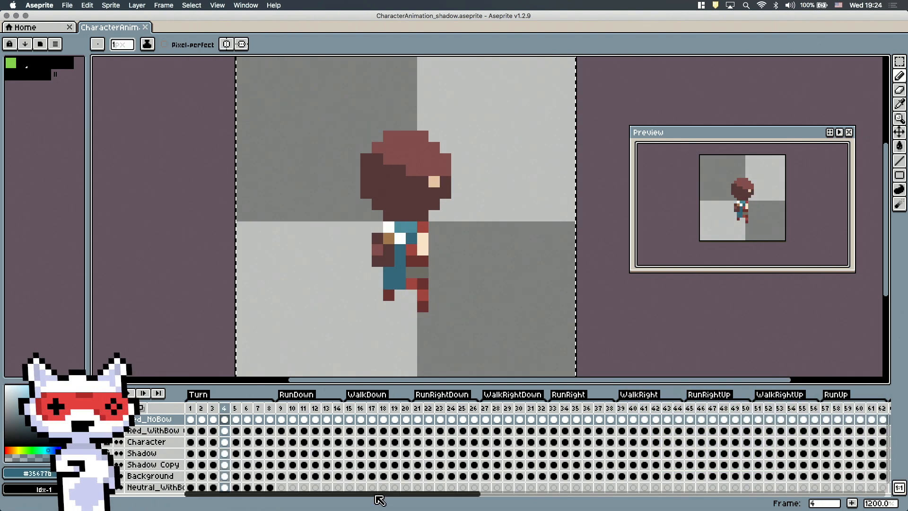
drag(375, 495, 453, 494)
click(515, 419)
key(super+v)
click(537, 419)
click(561, 419)
key(super+v)
key(super+d)
click(537, 419)
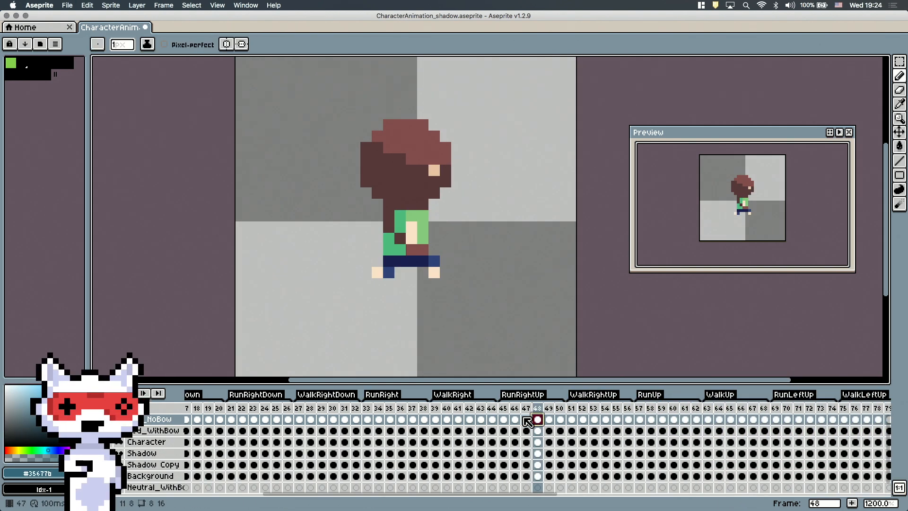
Step: Paint over the brown strap and belt with the shirt green #4cbb7c in the RunRightUp frames
key(Return)
key(Return)
alt+click(412, 254)
key(Right)
drag(411, 250, 423, 250)
click(526, 408)
click(537, 408)
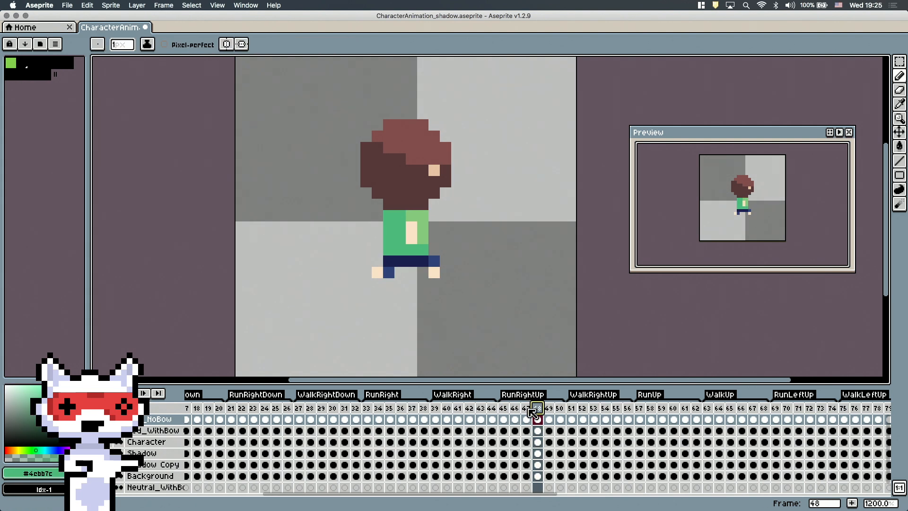
Step: Fill the green shirt areas of the RunRightUp frames with dark red #6a3231 and light red #a0443f
key(Left)
alt+click(423, 295)
key(Right)
key(g)
click(394, 232)
click(548, 407)
click(560, 407)
click(504, 407)
click(515, 408)
click(526, 407)
alt+click(423, 227)
click(548, 408)
Step: Paint the quiver on the character's back in dark brown #573839 with a #824d4d highlight across the RunRightUp frames
click(526, 408)
key(b)
alt+click(392, 247)
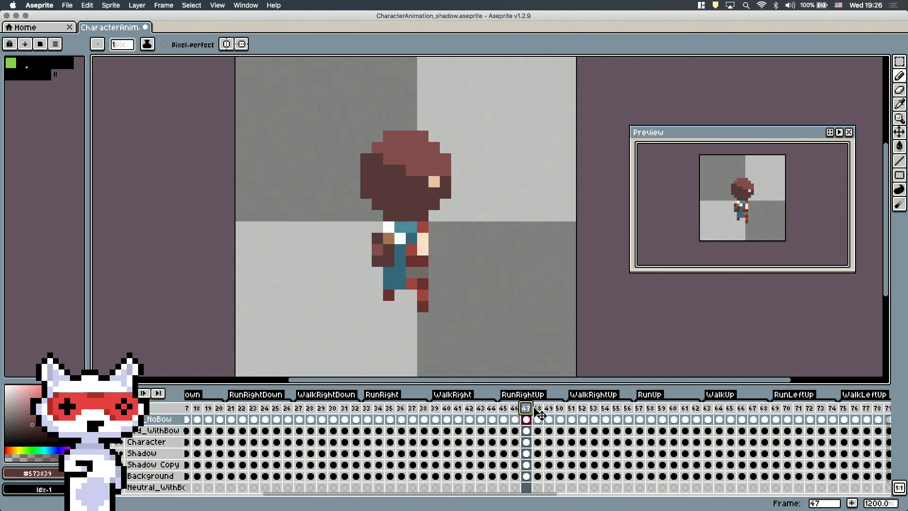
click(537, 408)
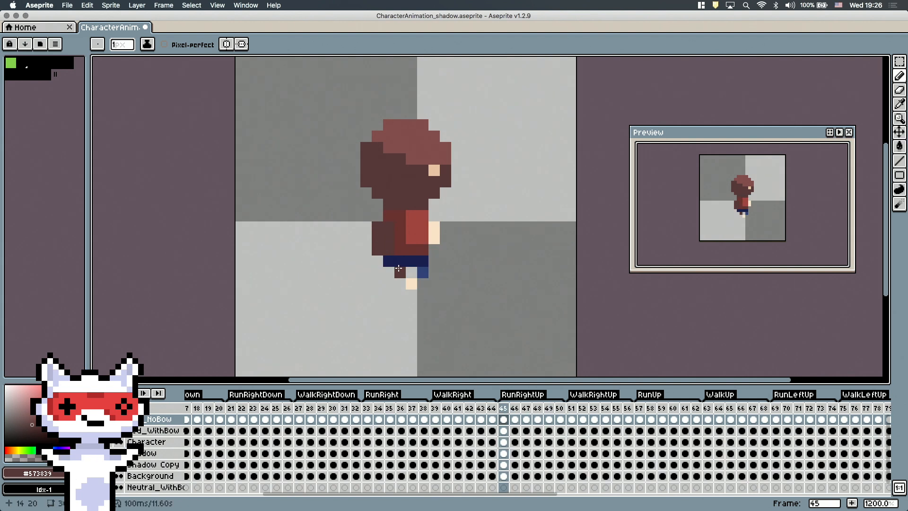
click(526, 408)
alt+click(377, 250)
click(537, 408)
click(378, 239)
click(560, 407)
Step: Add the tan pixel above the quiver in the RunRightUp frames, using the color from frame 47
click(526, 407)
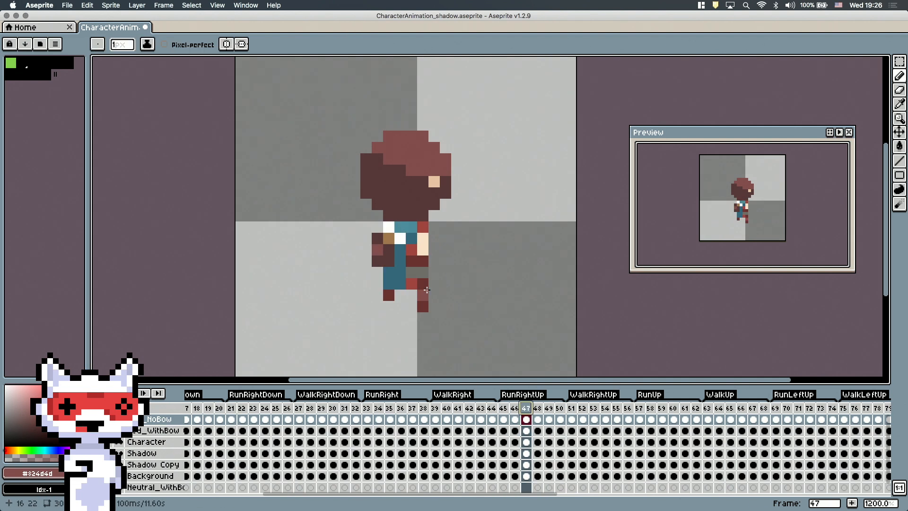
alt+click(389, 238)
click(537, 407)
key(Right)
key(Right)
click(504, 409)
Step: Add the white pixels at the neck and upper back in the RunRightUp frames, matching frame 47
click(526, 416)
alt+click(388, 215)
key(Right)
key(Right)
key(Left)
key(Left)
key(Left)
key(Left)
Step: Paint the two-pixel scarf collar below the hair in light teal #4d8c9d across the RunRightUp frames
click(525, 407)
alt+click(400, 227)
click(537, 407)
click(526, 408)
click(537, 408)
click(526, 408)
click(549, 407)
drag(400, 216, 409, 213)
key(Right)
key(Right)
key(Right)
key(Right)
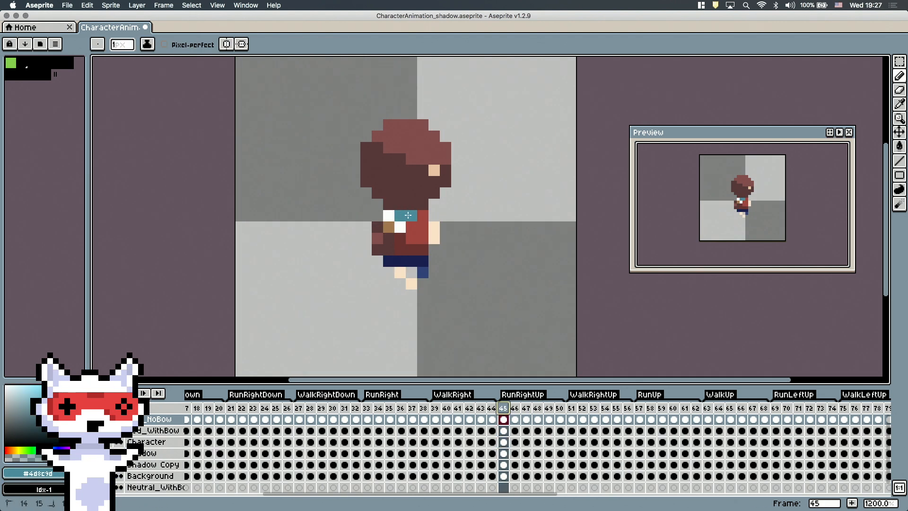
Step: Recolor the dark blue waist row grey #6f6d68 in the RunRightUp frames
alt+click(404, 281)
key(Right)
key(Right)
key(Right)
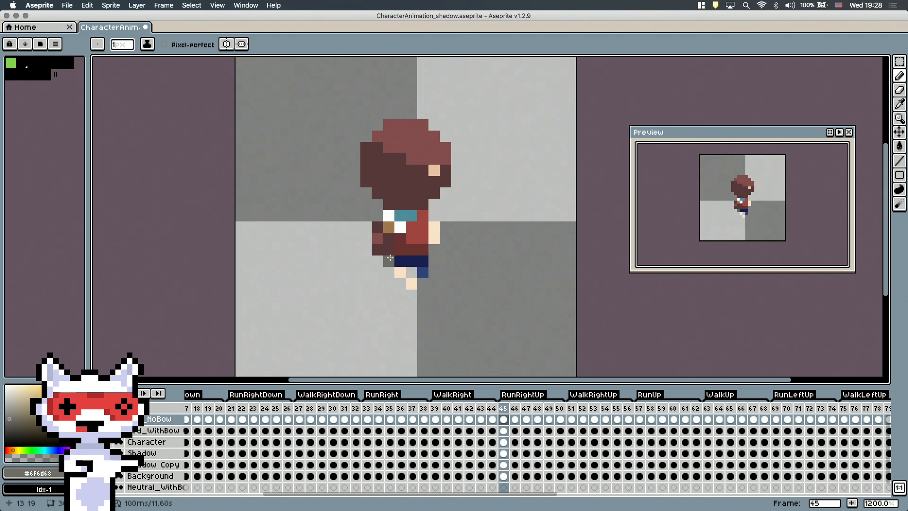
key(Right)
key(Right)
Step: Recolor the legs and bare feet of the RunRightUp frames with light red #a0443f and dark red #6a3231
click(548, 408)
alt+click(411, 249)
click(537, 407)
click(434, 272)
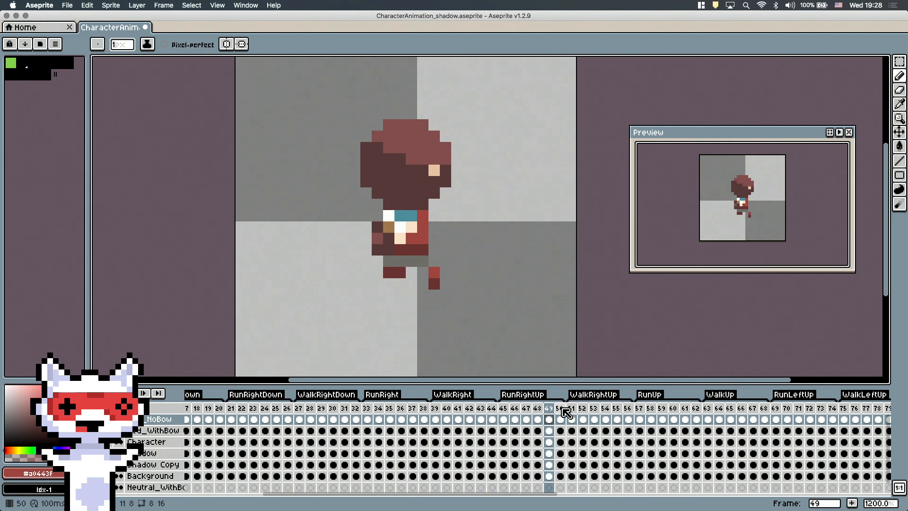
click(562, 408)
click(503, 407)
alt+click(411, 250)
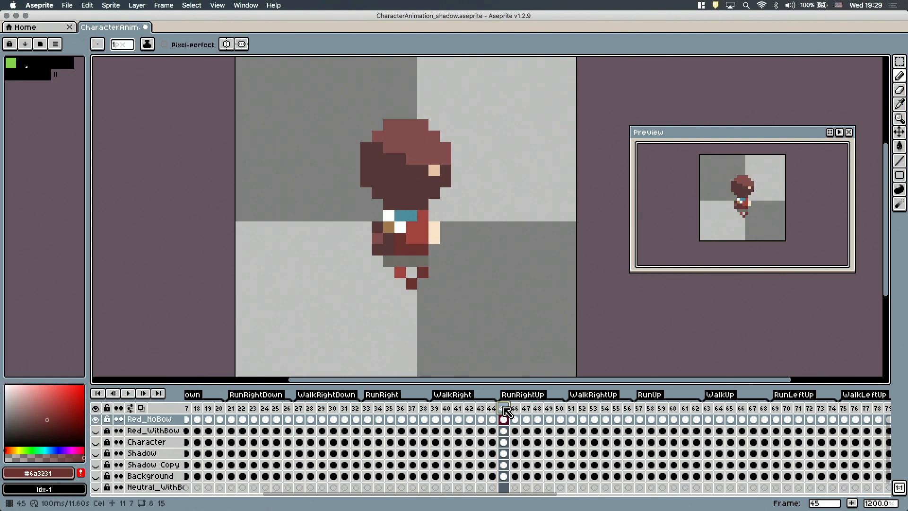
key(Right)
key(Right)
key(Right)
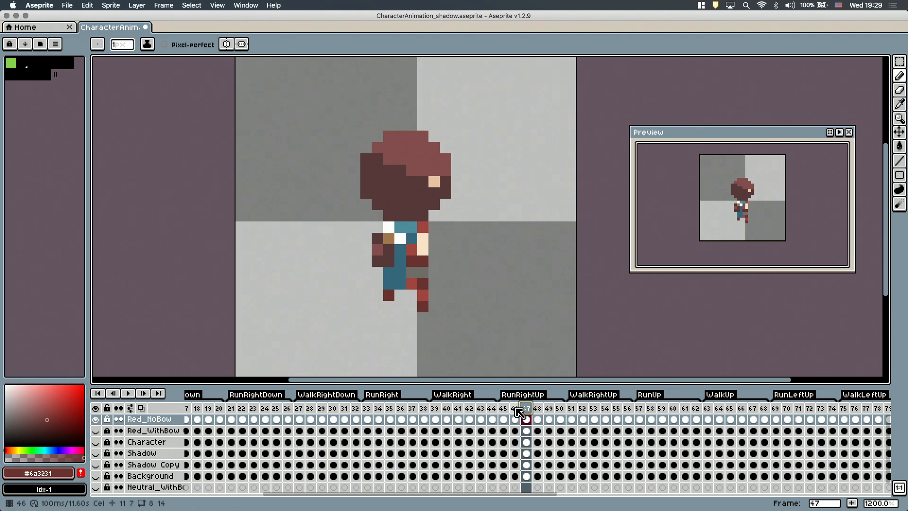
Step: Paint the scarf tail down the back in dark teal #35677b across the RunRightUp frames and play back the animation
alt+click(417, 232)
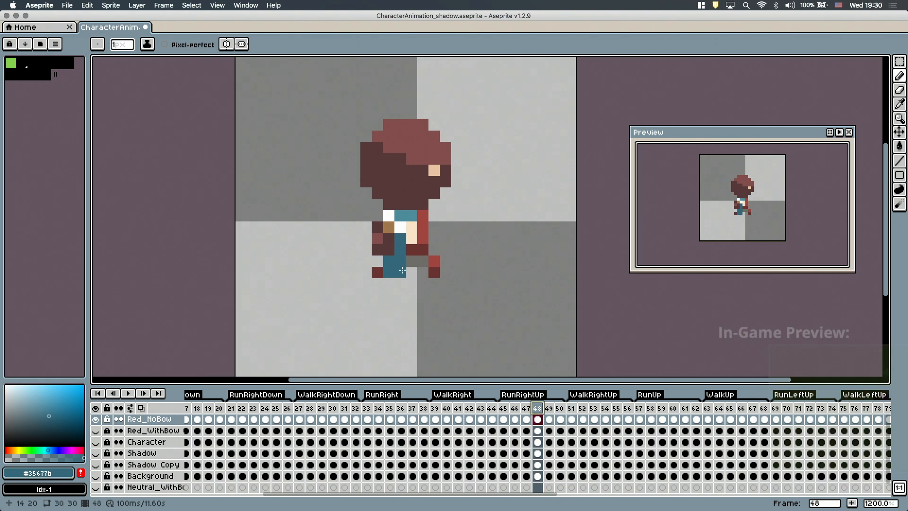
click(548, 408)
click(537, 408)
click(549, 408)
click(560, 408)
click(503, 408)
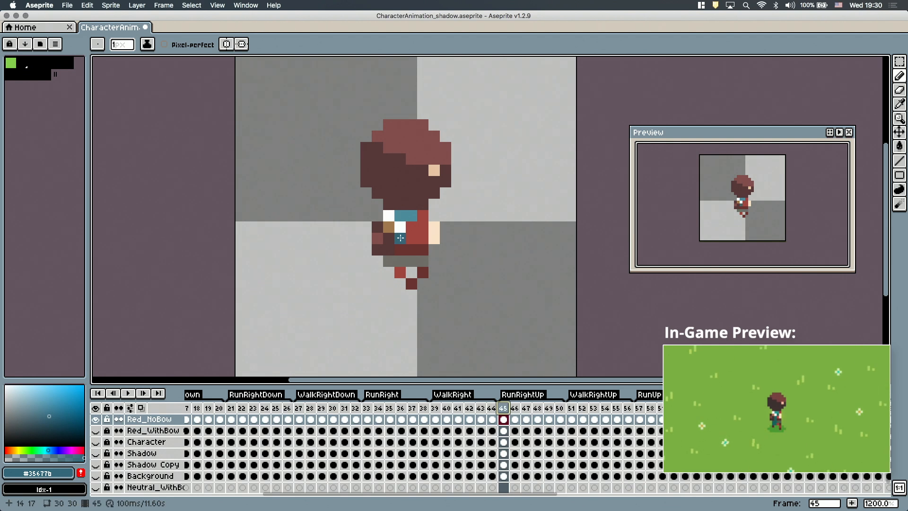
key(Return)
click(514, 408)
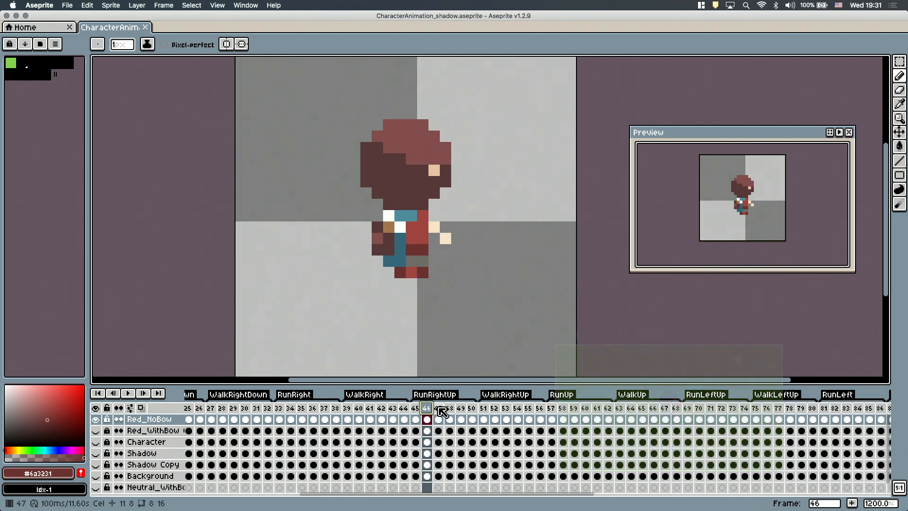
Step: Copy the finished pose from RunRightUp frame 47 and paste it into WalkRightUp frames 53 and 56
click(438, 407)
key(super+a)
click(483, 407)
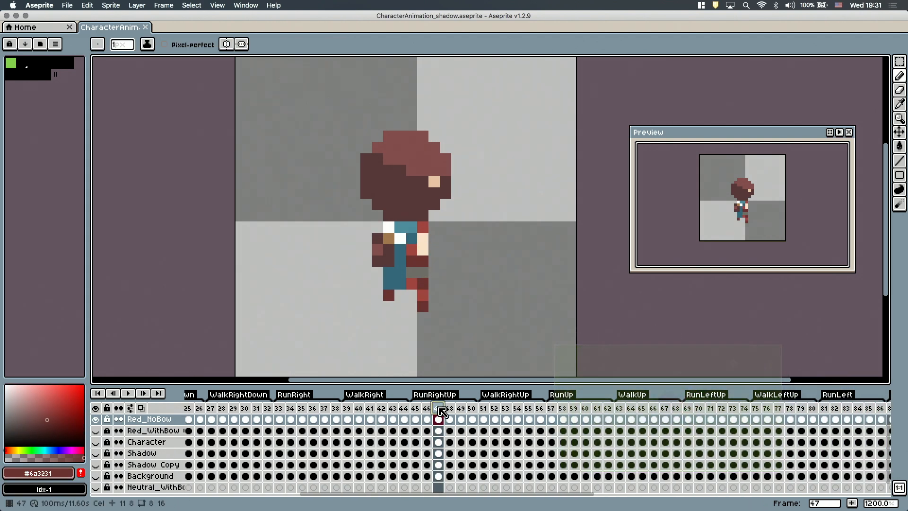
click(540, 408)
key(super+v)
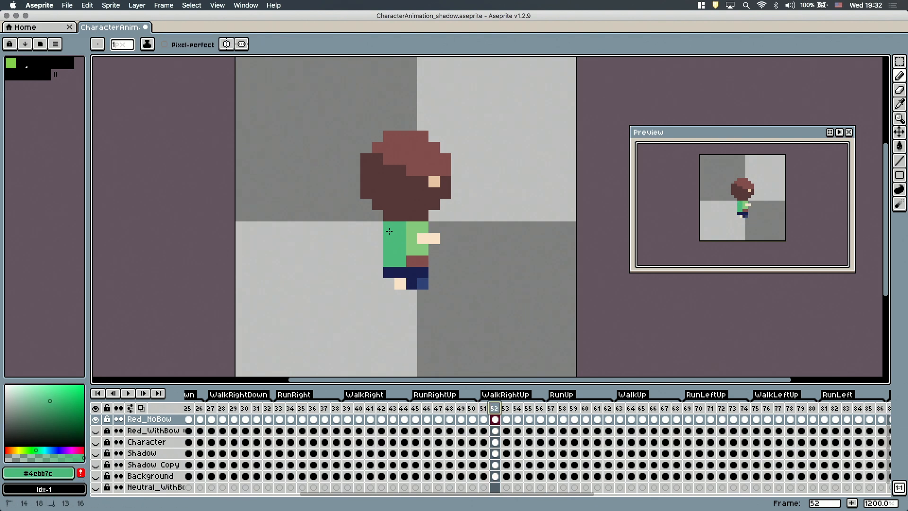
Step: Recolor the WalkRightUp shirts with dark red #6a3231 and light red #a0443f, and the waist row with grey #6f6d68
click(506, 407)
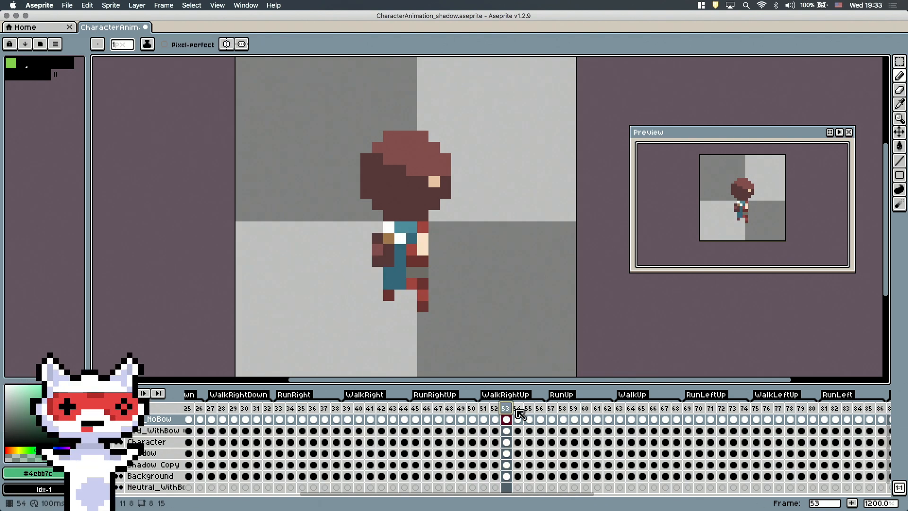
alt+click(417, 261)
click(899, 146)
click(518, 408)
key(Right)
key(Right)
alt+click(419, 247)
key(Right)
key(Right)
Step: Recolor the legs and feet in WalkRightUp frame 54 with light red #a0443f and dark red #6a3231
click(506, 408)
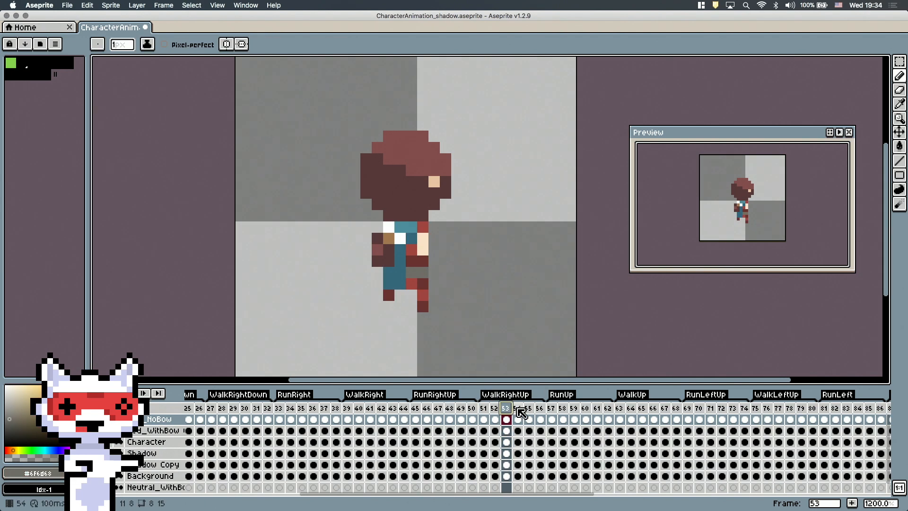
click(518, 407)
alt+click(419, 246)
click(434, 284)
alt+click(417, 261)
click(434, 295)
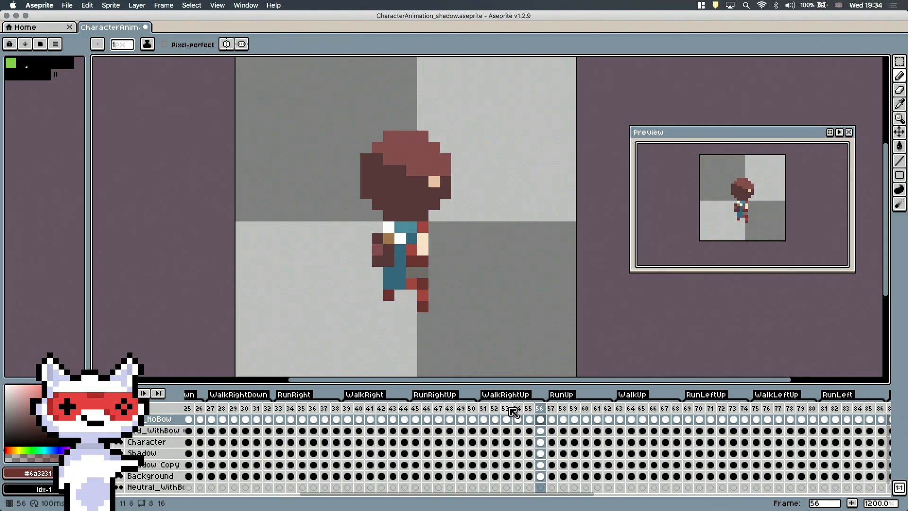
click(389, 284)
click(377, 295)
Step: Paint the quiver in dark brown #573839 with a #824d4d highlight across the WalkRightUp frames
click(506, 408)
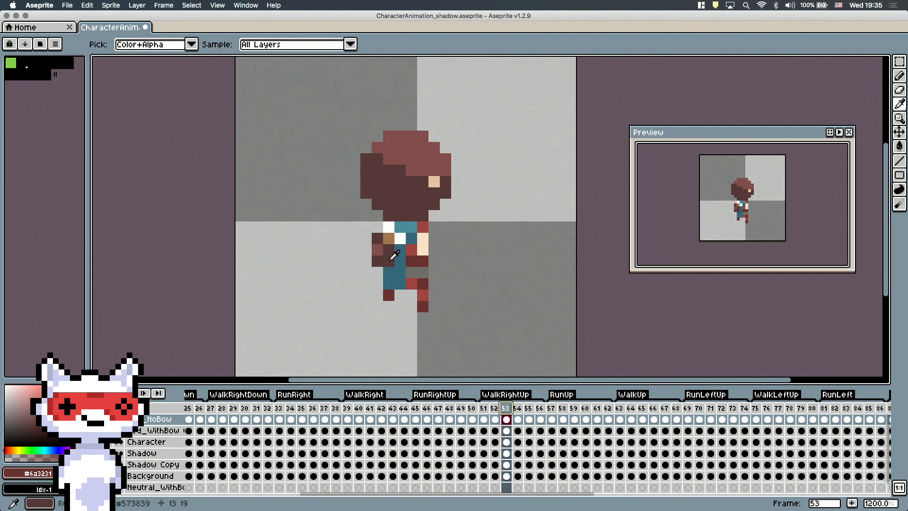
alt+click(389, 255)
click(518, 408)
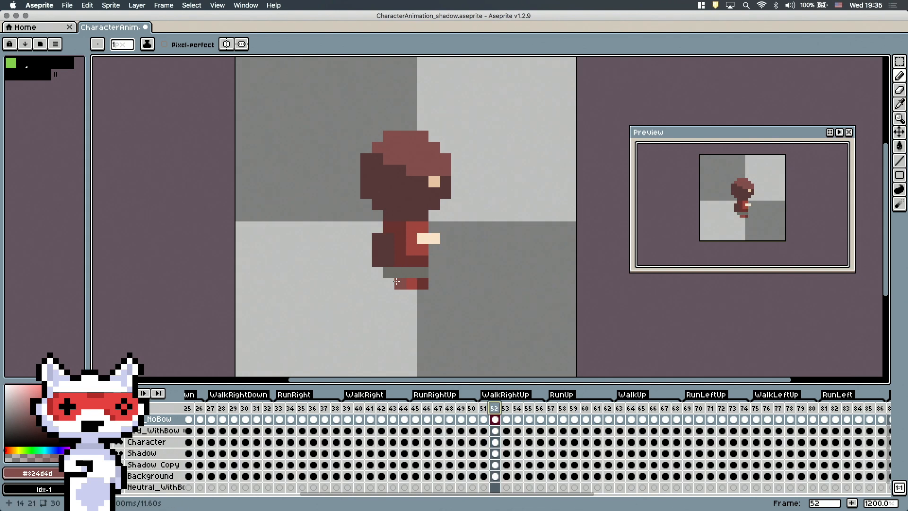
key(Right)
key(Right)
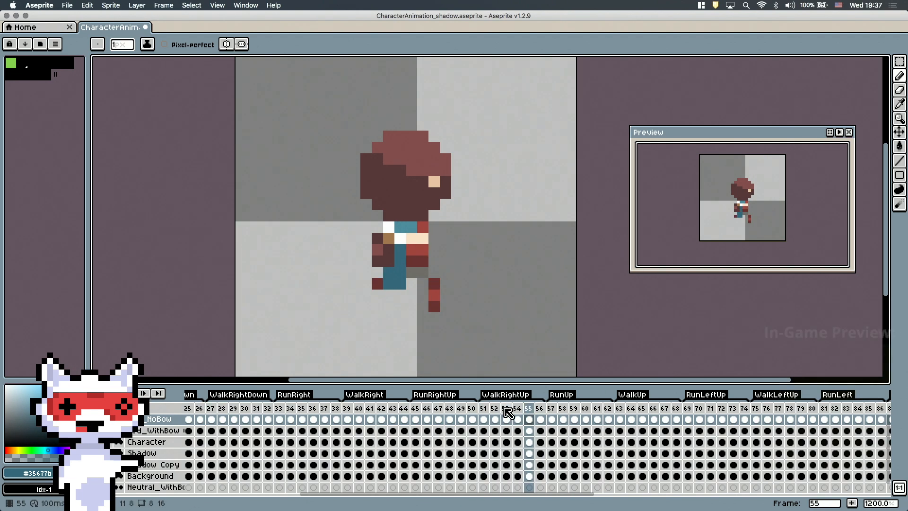
Step: Go to WalkRightUp frame 56, switch to the Eraser and undo the last four edits
click(545, 409)
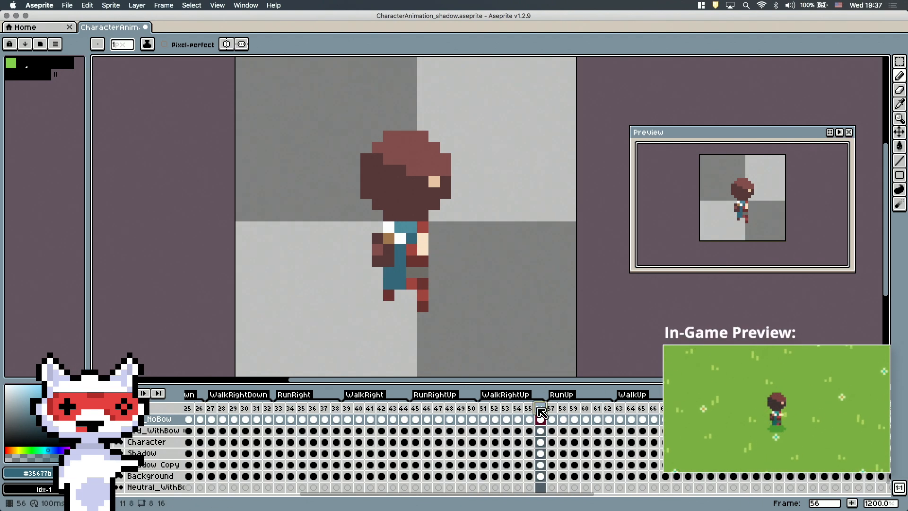
key(e)
key(super+z)
key(super+z)
key(super+z)
key(super+z)
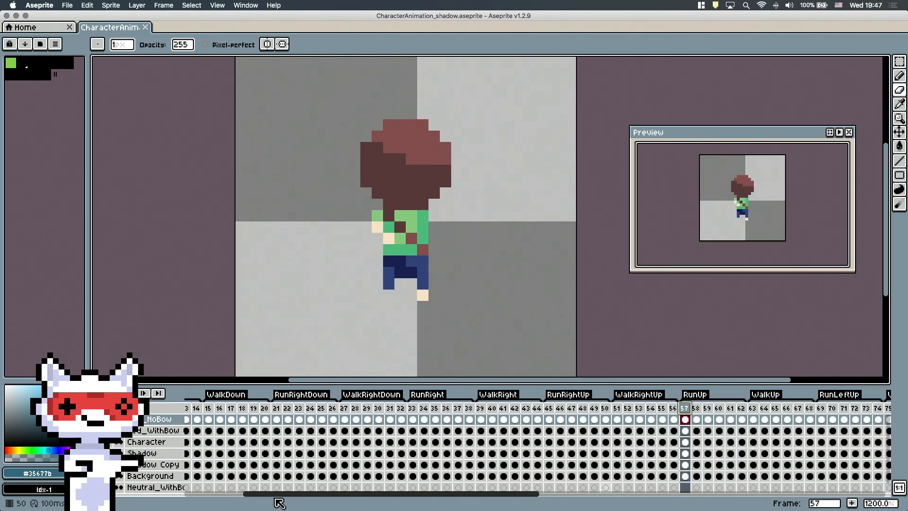
Step: Copy the finished back-view character from Turn frame 5 and paste it into RunUp frames 59 and 62
click(236, 408)
key(super+a)
drag(275, 498, 361, 493)
click(497, 408)
key(super+v)
click(548, 407)
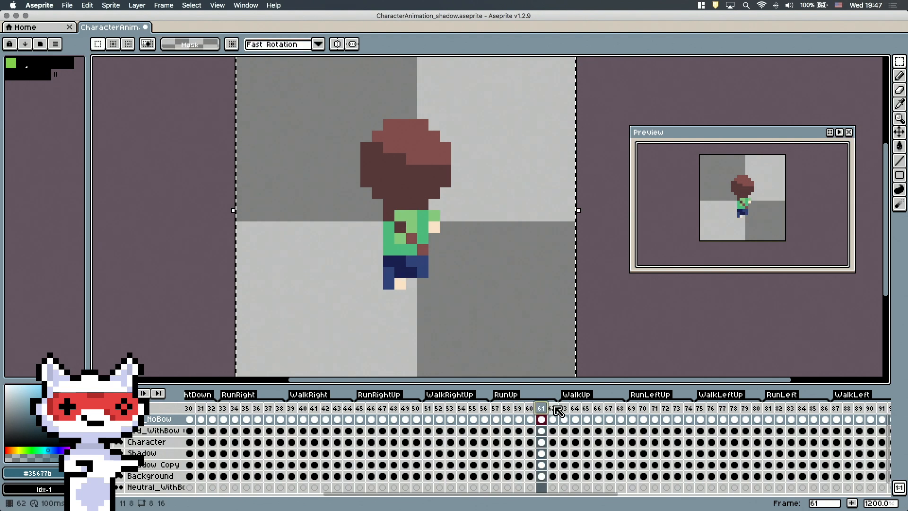
key(super+v)
Step: Fill the dark green shirt areas of the unfinished RunUp frames with dark red #6a3231 sampled from frame 59
click(522, 409)
click(530, 409)
key(b)
click(519, 409)
click(507, 409)
click(496, 409)
click(519, 409)
alt+click(422, 300)
key(g)
key(Right)
key(Right)
key(Left)
key(Left)
key(Left)
key(Left)
key(Right)
key(Right)
Step: Fill the light green shirt areas and sleeves of the unfinished RunUp frames with light red #a0443f
alt+click(393, 235)
key(Right)
key(Right)
key(Right)
key(Right)
key(Right)
key(Right)
key(Right)
Step: Paint over the leftover strap pixels on the RunUp shirts with dark red #6a3231 and light red #a0443f
key(b)
alt+click(391, 215)
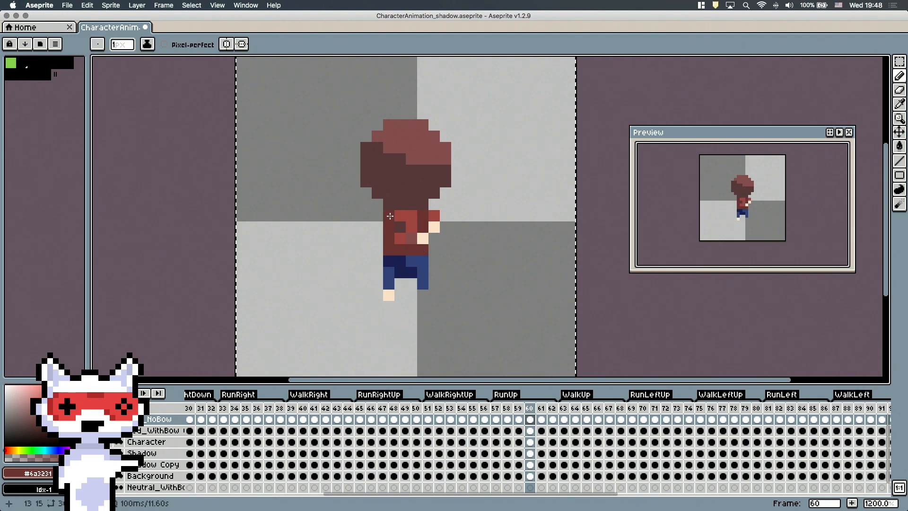
key(Right)
key(Left)
key(Left)
key(Left)
key(Left)
key(Left)
key(Right)
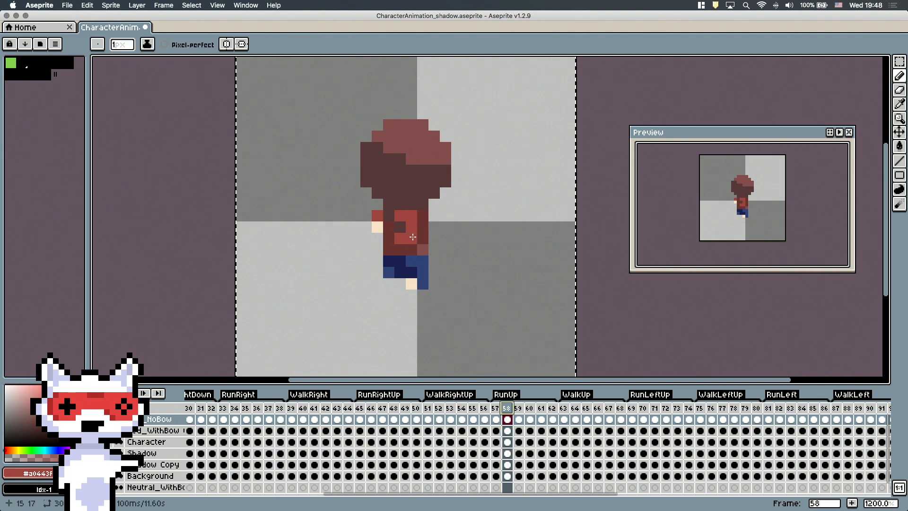
key(Right)
Step: Paint the waist row grey #6f6d68 across the unfinished RunUp frames, using frame 59 as the reference
click(530, 408)
click(519, 409)
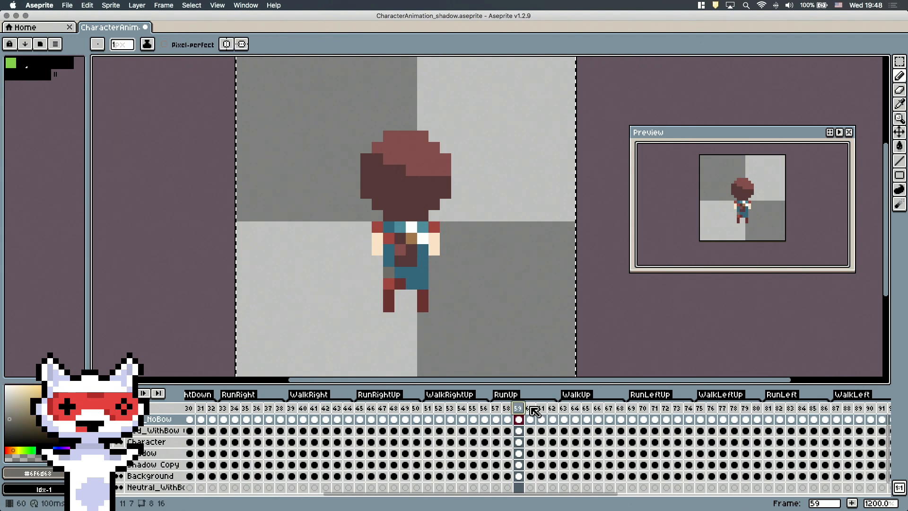
click(530, 408)
click(519, 409)
click(530, 408)
click(519, 409)
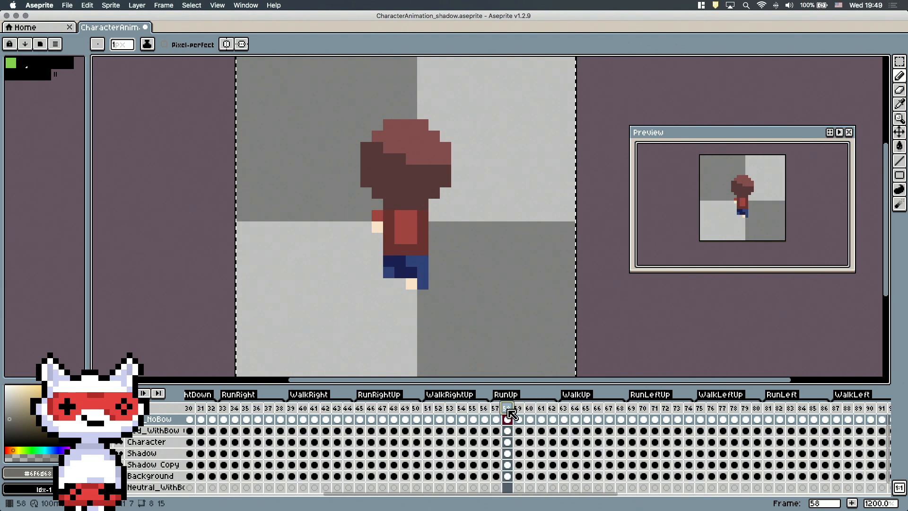
Step: Paint the quiver in dark brown #573839 with a #824d4d highlight across RunUp frames 57, 58, 60 and 61
click(398, 413)
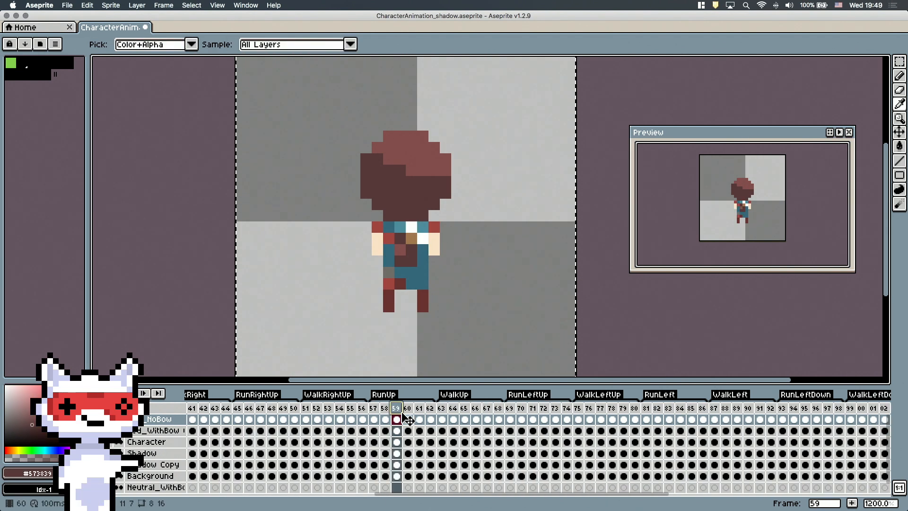
click(406, 407)
click(418, 407)
click(429, 406)
click(419, 407)
click(374, 408)
click(385, 407)
click(396, 408)
click(408, 408)
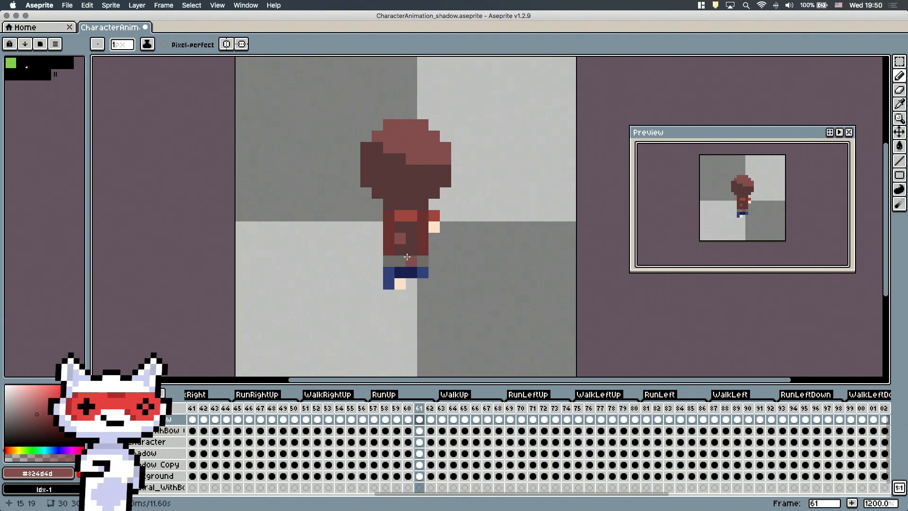
Step: Add the tan pixel at the top of the quiver in RunUp frames 57, 58, 60 and 61
click(430, 407)
click(374, 407)
click(396, 408)
alt+click(411, 227)
click(419, 407)
click(411, 228)
click(430, 408)
click(373, 407)
click(412, 227)
key(Right)
key(Right)
key(Right)
Step: Paint the white pixels above and beside the quiver's tan pixel across the unfinished RunUp frames
alt+click(411, 215)
key(Right)
click(412, 216)
key(Right)
key(Right)
click(412, 215)
key(Right)
Step: Paint the light teal shoulder pixels on both sides of the white pixel across the unfinished RunUp frames
click(407, 407)
click(397, 407)
alt+click(422, 227)
key(Right)
key(Right)
click(430, 408)
click(373, 408)
click(384, 407)
click(396, 408)
Step: Sample dark teal #35677b from the finished cape in RunUp frame 59
alt+click(422, 251)
click(408, 409)
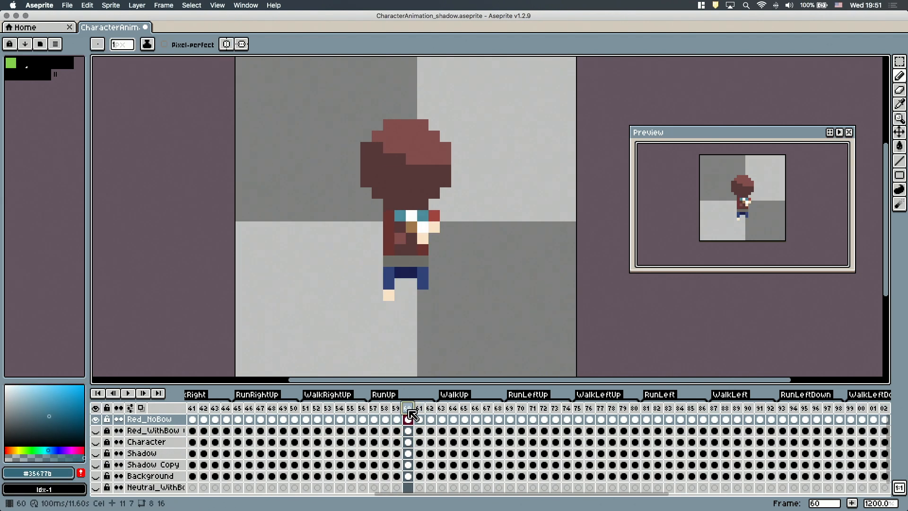
alt+click(424, 251)
key(Right)
Step: Examine the finished outfit in the Turn animation's frames as a reference for the cape
scroll(255, 444, left, 10)
click(247, 444)
click(235, 407)
click(227, 408)
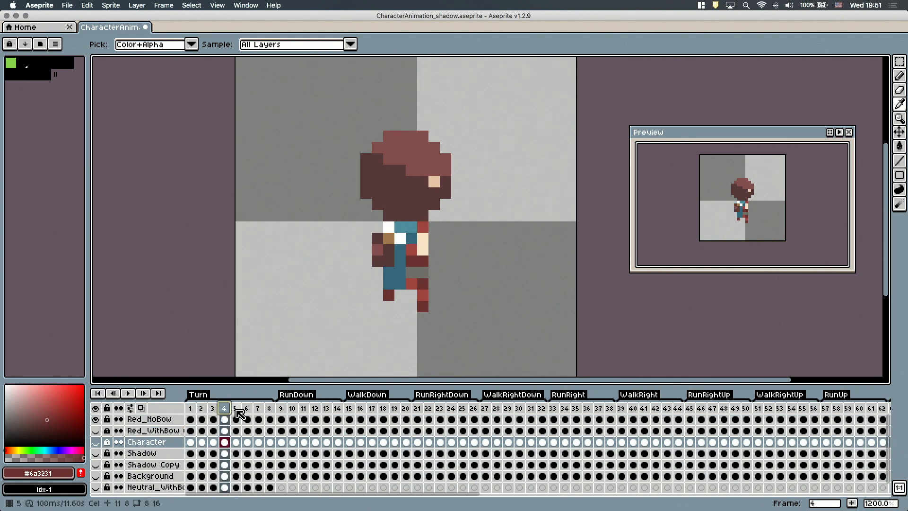
click(235, 409)
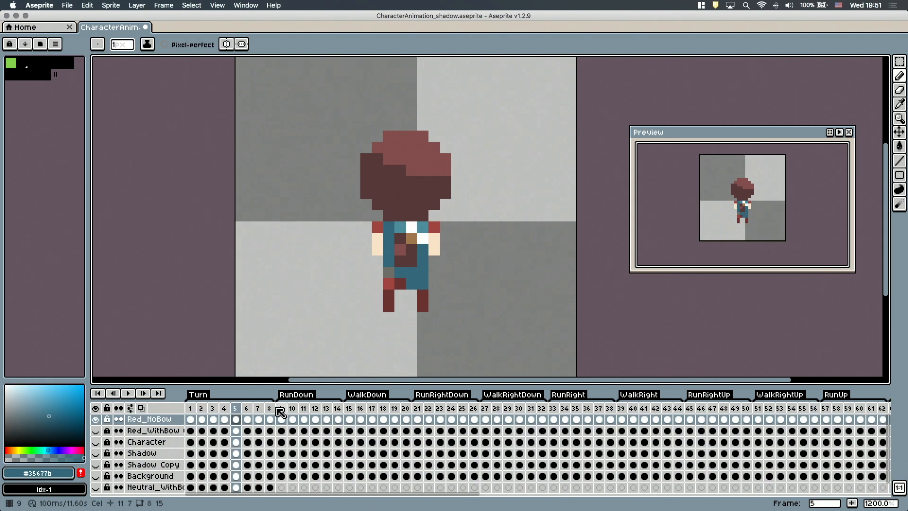
click(191, 409)
click(213, 409)
scroll(213, 411, right, 8)
Step: Paint the cape on RunUp frame 60 with dark teal #35677b and erase the excess pixels beyond its edge
click(562, 409)
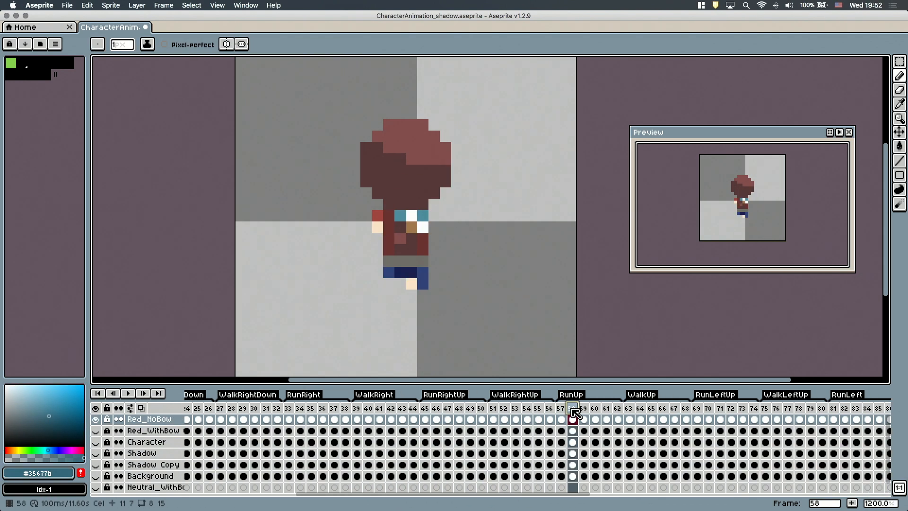
click(583, 416)
click(595, 421)
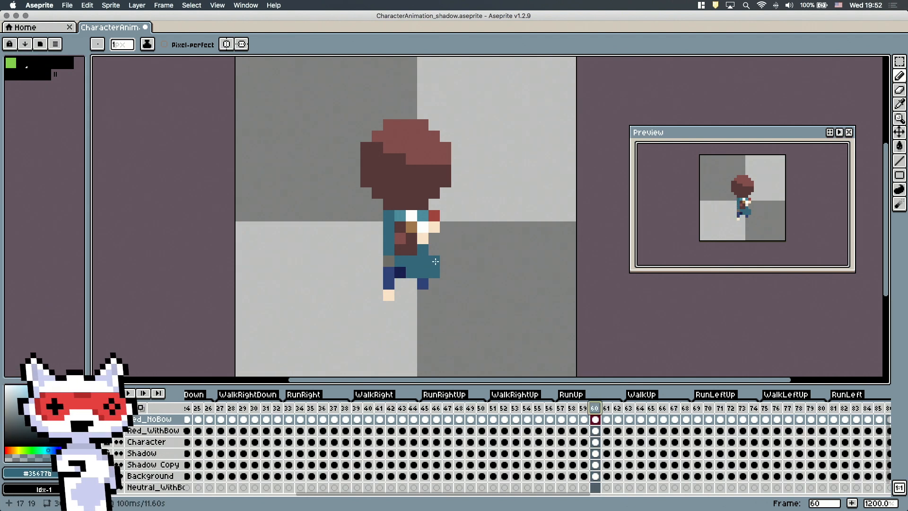
click(584, 408)
click(595, 408)
click(606, 408)
click(594, 409)
click(583, 409)
click(595, 408)
right_click(433, 259)
Step: Paint the cape on RunUp frames 61, 57 and 58 with dark teal #35677b, restoring one navy leg pixel in frame 58
click(606, 409)
click(597, 409)
click(607, 409)
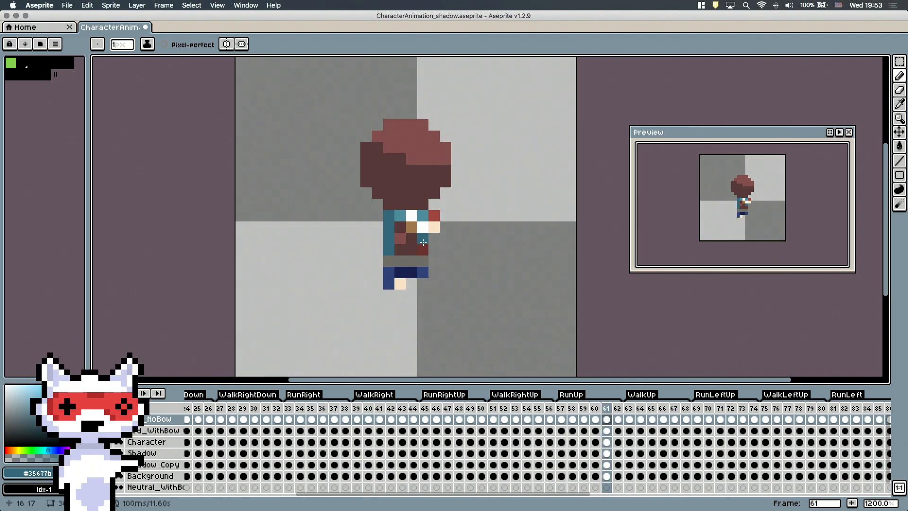
click(560, 409)
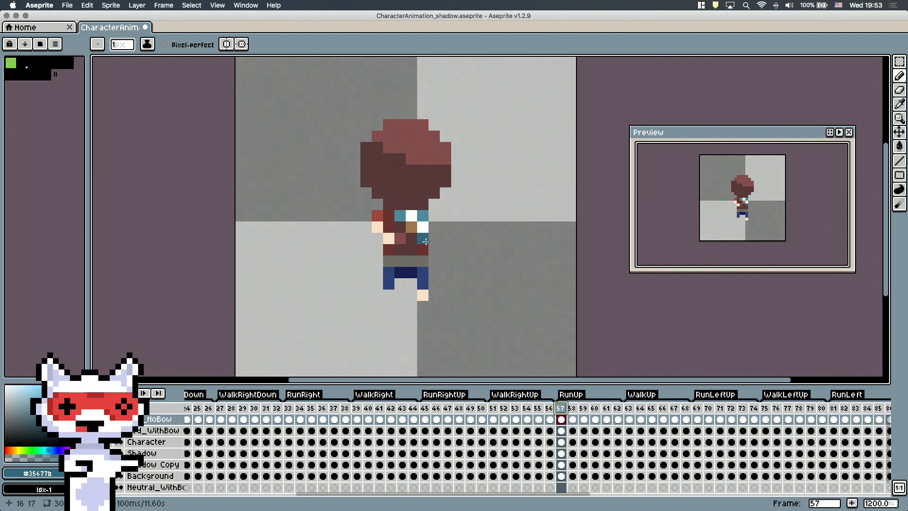
click(572, 408)
click(564, 407)
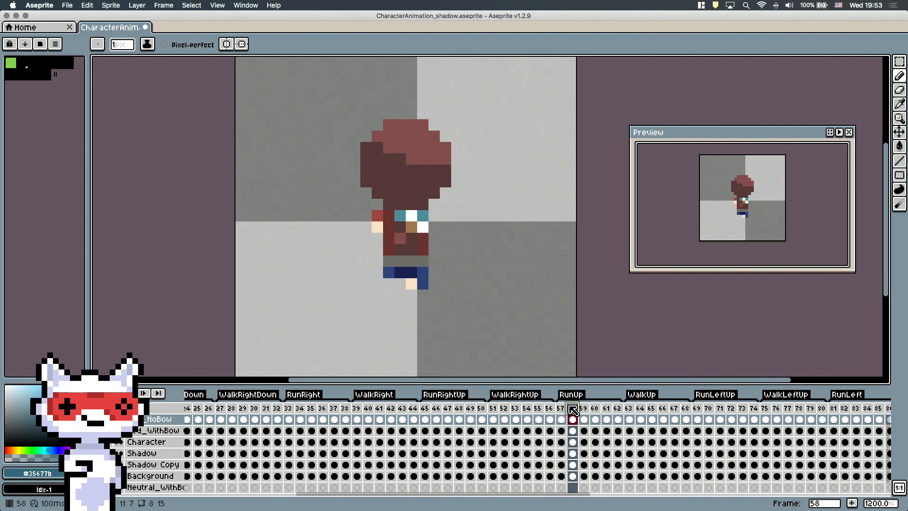
key(Return)
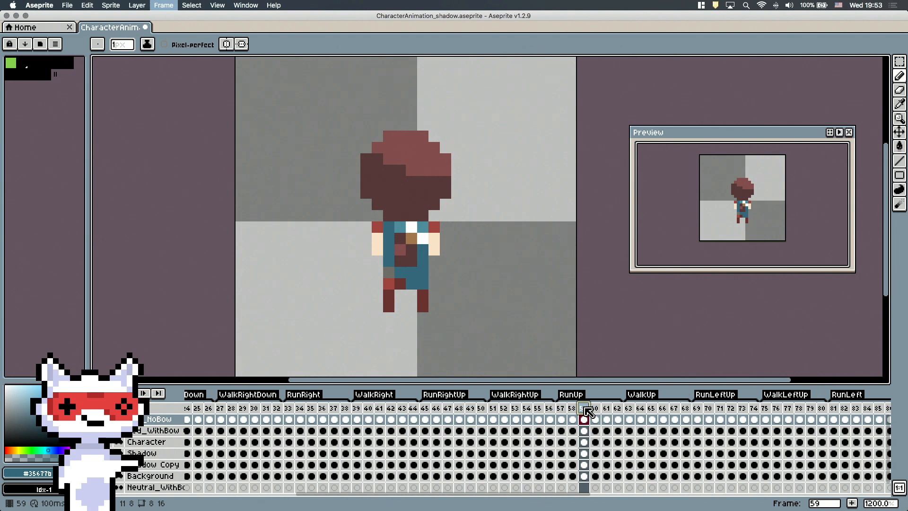
click(574, 409)
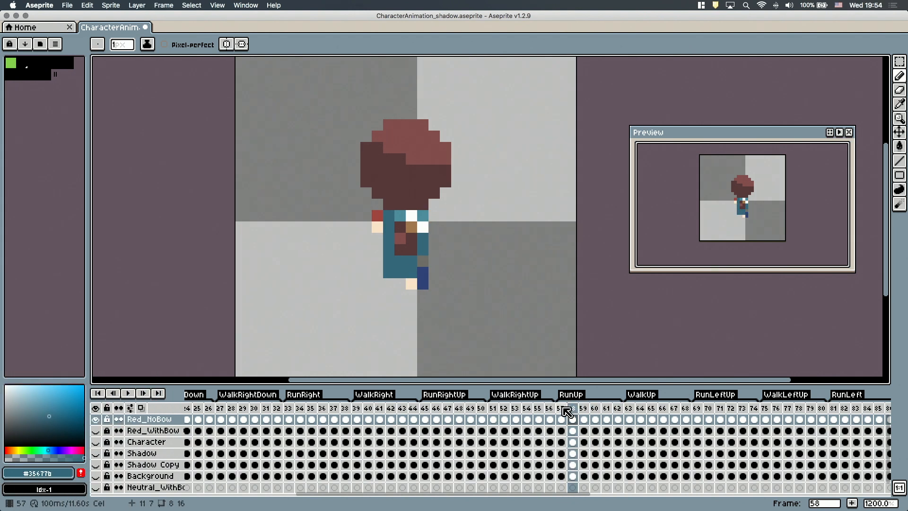
alt+click(422, 274)
click(390, 273)
Step: Recolor the upper leg pixels in the RunUp frames with light red #a0443f sampled from the finished frame
alt+click(385, 286)
key(Right)
alt+click(398, 281)
key(Right)
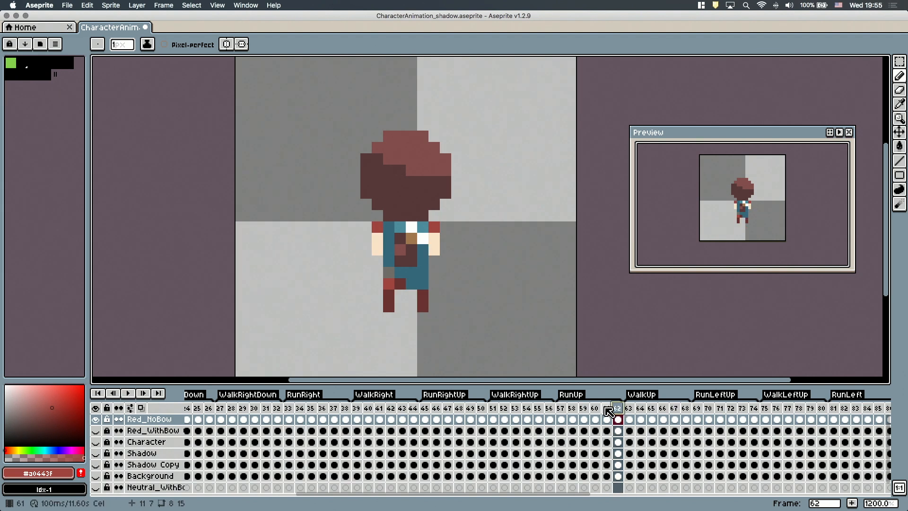
click(561, 410)
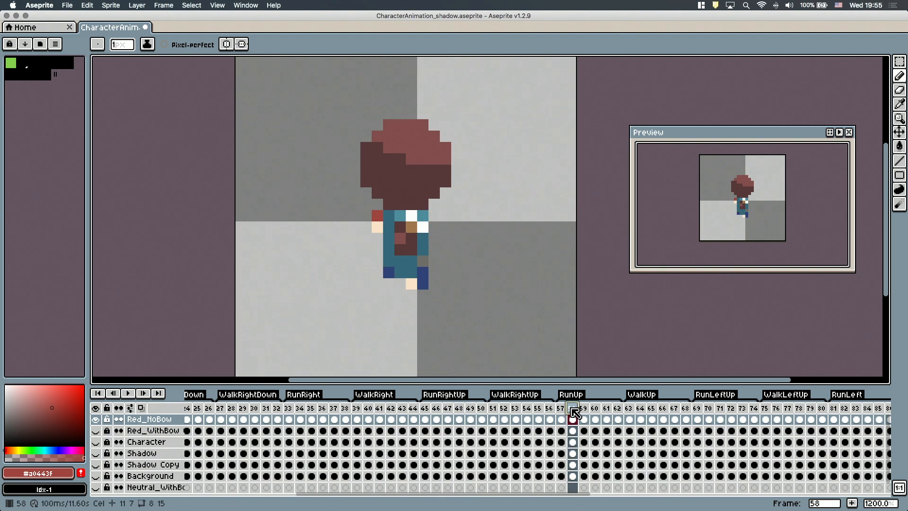
key(Right)
key(Right)
Step: Recolor the lower legs and feet in the RunUp frames with dark red #6a3231, adding remaining light red #a0443f pixels
alt+click(388, 306)
click(561, 408)
click(572, 407)
alt+click(377, 216)
click(583, 408)
click(561, 408)
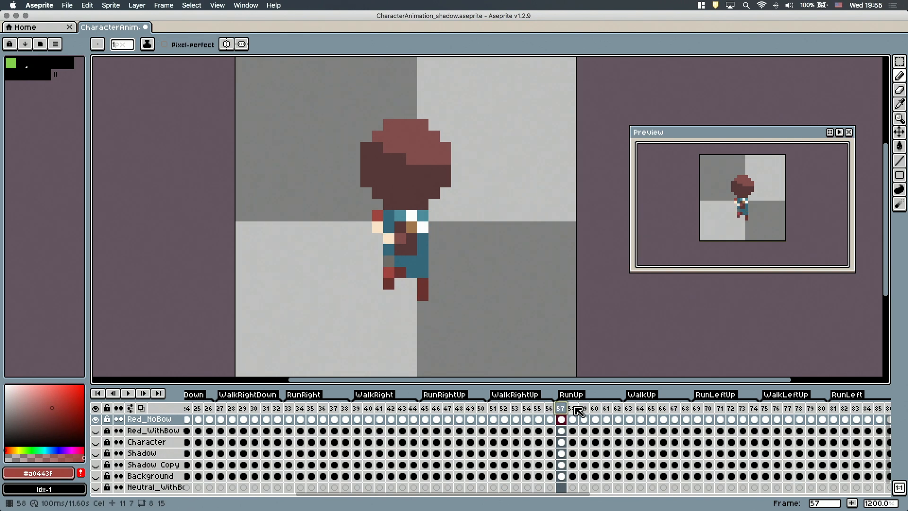
Step: Replace the light red leg pixels in RunUp with dark red #6a3231 and paste the corrected back view into WalkUp frame 65
key(Return)
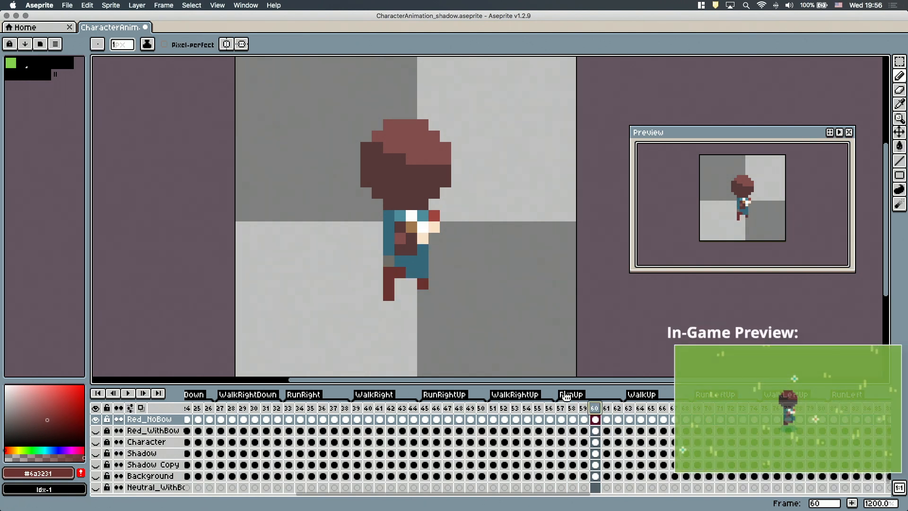
alt+click(402, 285)
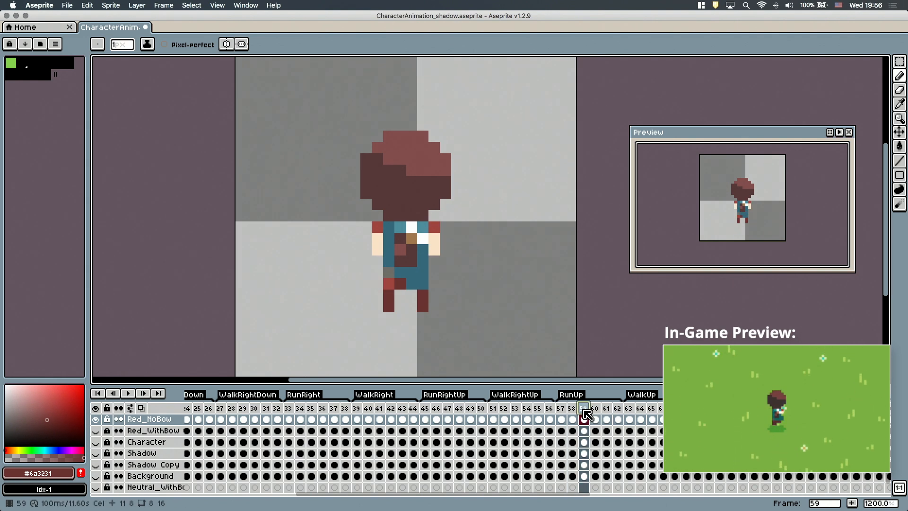
scroll(238, 443, left, 10)
key(Return)
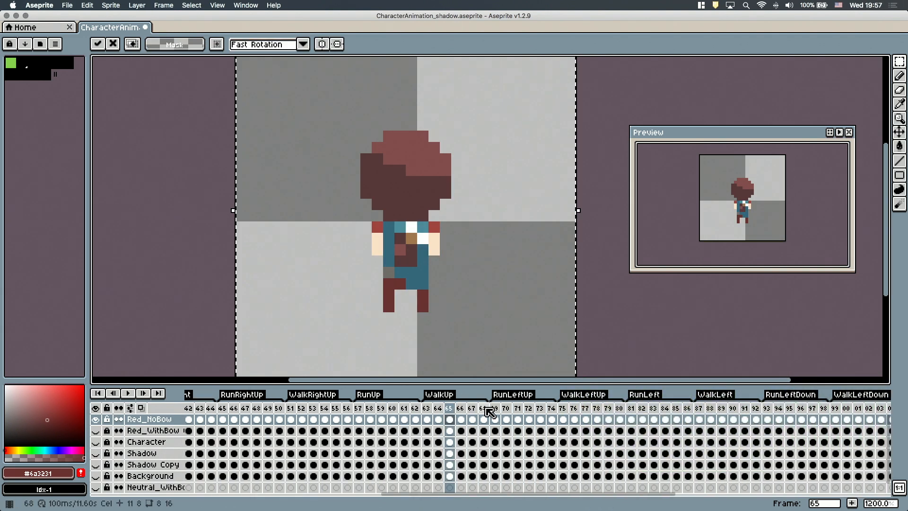
Step: Paint over the strap pixels on the WalkUp frame 63 shirt with the shirt's greens
alt+click(411, 261)
click(389, 227)
drag(400, 261, 422, 261)
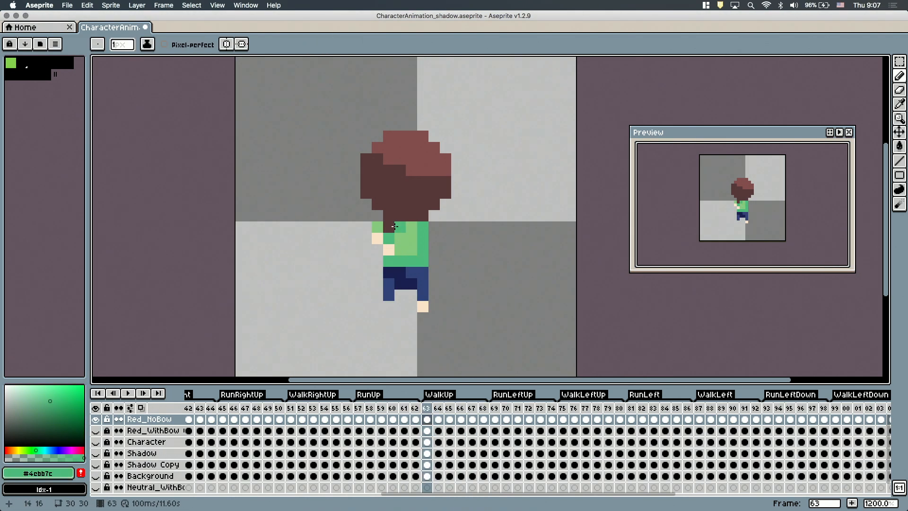
Step: Fill the green shirts in the unfinished WalkUp frames with light red #a0443f and dark red #6a3231
click(438, 408)
click(449, 408)
click(459, 409)
click(449, 410)
alt+click(406, 256)
key(g)
click(460, 409)
click(405, 239)
click(449, 408)
alt+click(396, 286)
click(471, 409)
click(404, 261)
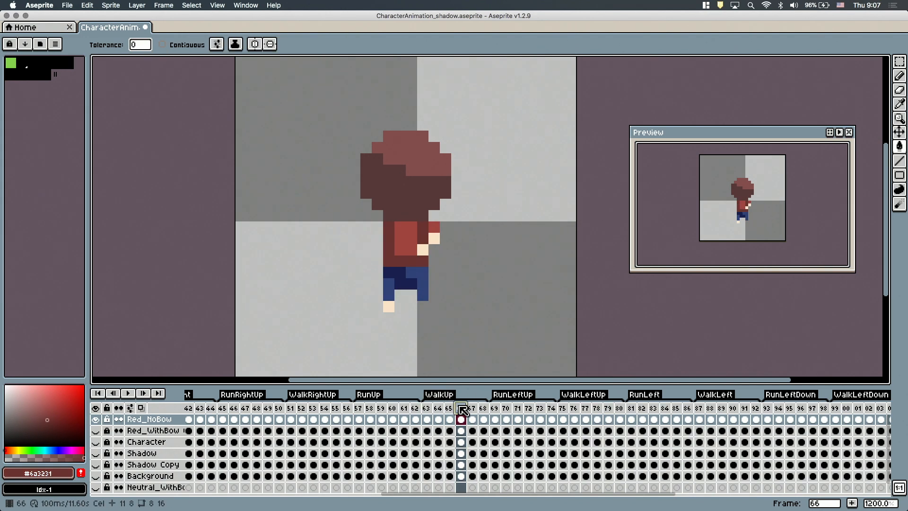
Step: Paint the waist row grey #6f6d68 across the unfinished WalkUp frames
key(b)
alt+click(393, 285)
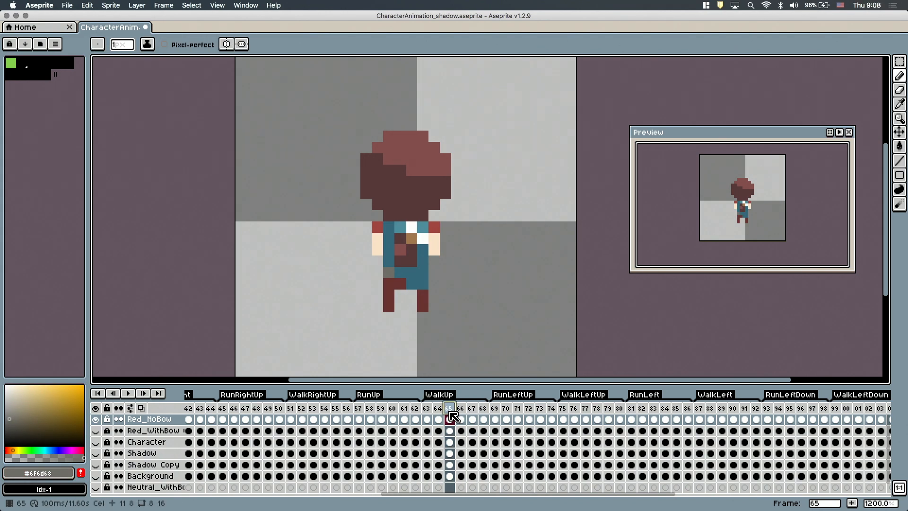
click(460, 409)
Step: Paste the quiver from frame 65 into the unfinished WalkUp frames and add #ffffff pixels above and beside it
key(super+v)
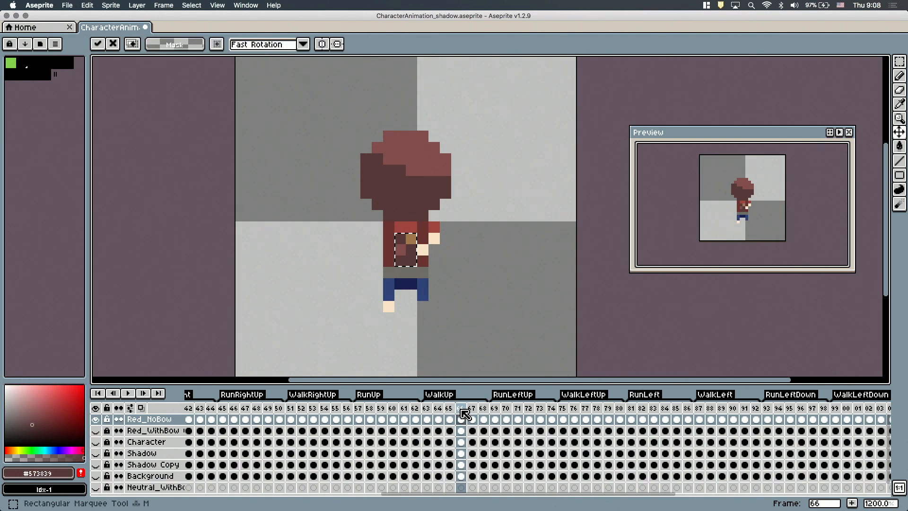
key(super+d)
key(Right)
key(Right)
key(b)
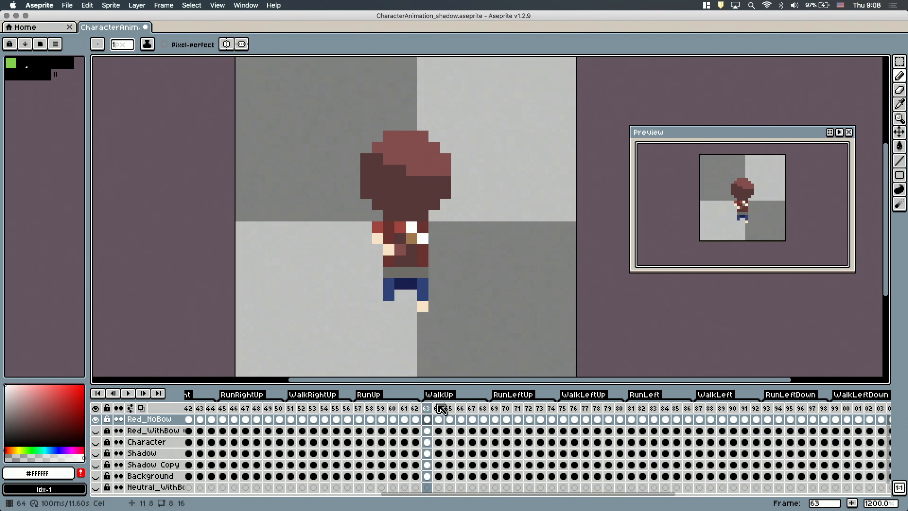
Step: Paint the legs and feet dark red #6a3231 across the WalkUp frames
key(Right)
alt+click(401, 294)
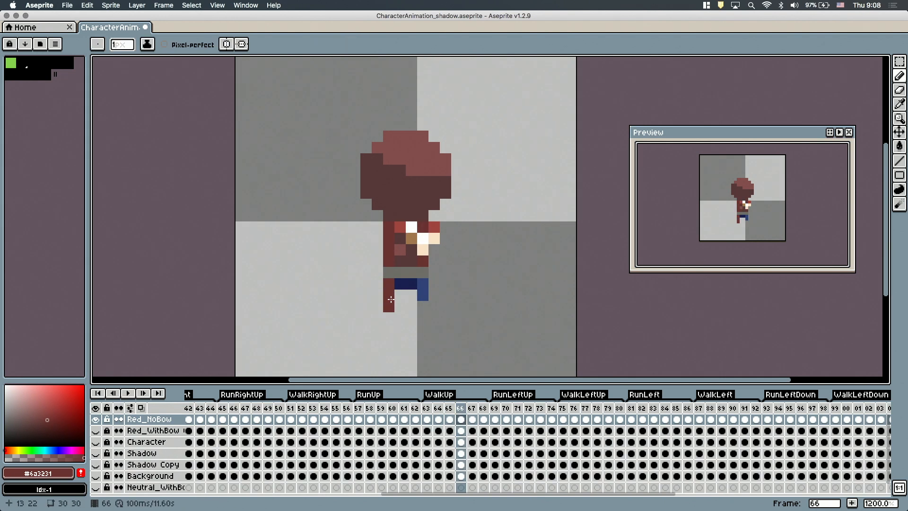
key(Right)
key(Right)
Step: Paint the cape around the quiver in light teal #4d8c9d and dark teal #35677b across the WalkUp frames and play the animation
alt+click(401, 230)
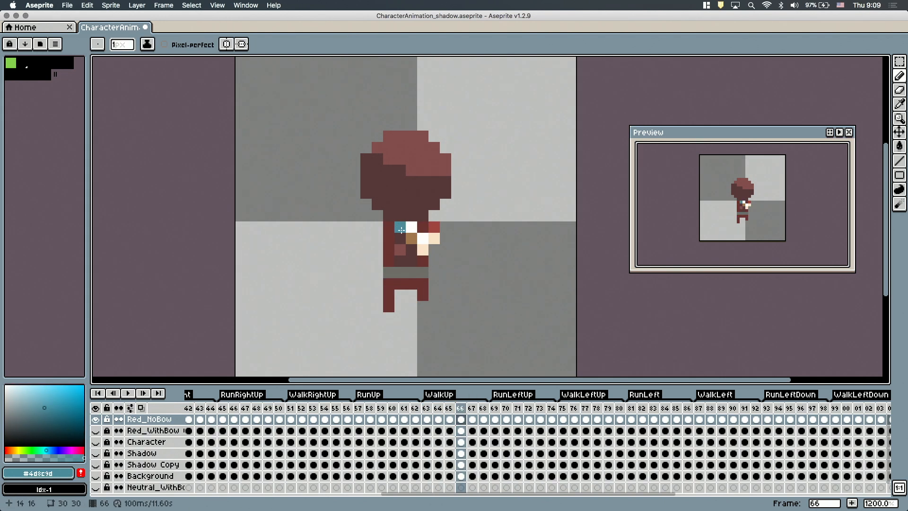
mouse_move(462, 407)
mouse_down()
mouse_move(408, 409)
mouse_move(460, 407)
mouse_up()
drag(403, 408, 426, 409)
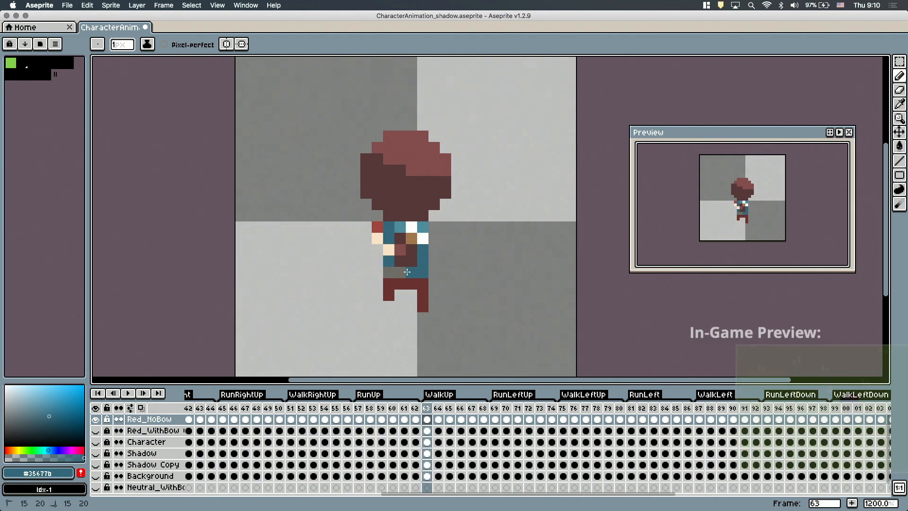
drag(412, 272, 399, 273)
click(437, 408)
click(389, 260)
click(371, 407)
click(439, 407)
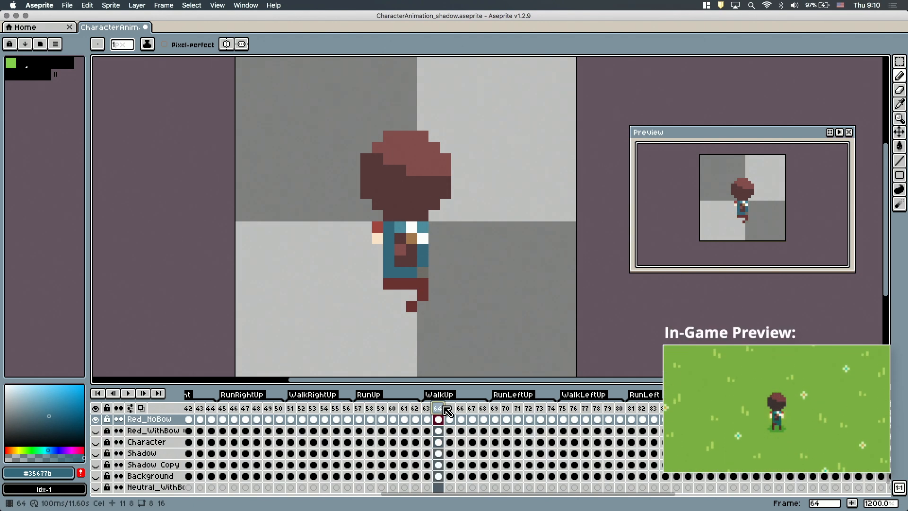
key(Return)
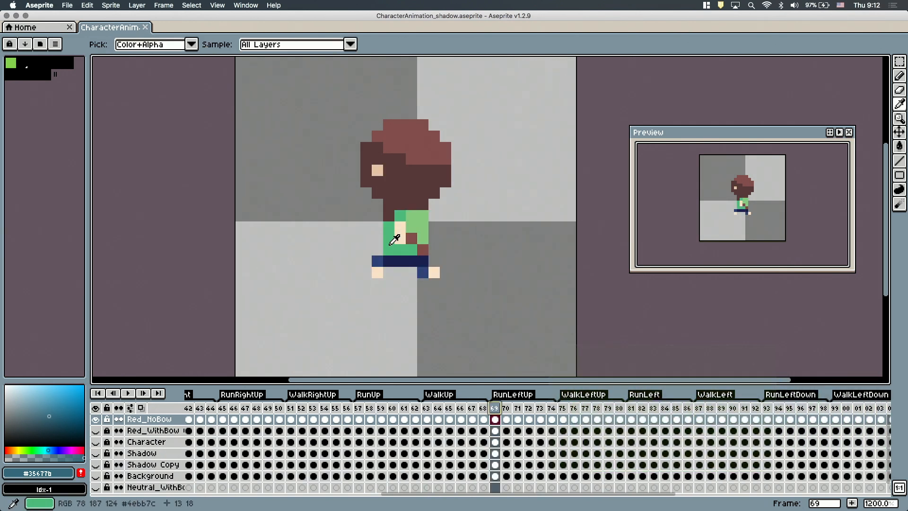
Step: Paint over the brown strap pixels on the RunLeftUp shirts with the shirt's greens and play the animation
alt+click(386, 240)
click(413, 237)
key(Right)
key(Right)
click(414, 248)
key(Right)
alt+click(417, 227)
click(413, 234)
mouse_move(422, 250)
mouse_down()
mouse_move(400, 227)
mouse_move(422, 261)
mouse_up()
key(Right)
alt+click(395, 233)
key(Right)
key(Return)
key(Return)
Step: Copy the red-outfit character from Turn frame 6 into RunLeftUp frames 71 and 74
mouse_move(485, 493)
mouse_down()
mouse_move(279, 494)
mouse_move(483, 494)
mouse_up()
click(239, 419)
click(247, 419)
key(super+a)
click(549, 419)
click(594, 420)
key(super+v)
click(560, 420)
key(super+d)
Step: Rework the shirt hem and leg shading on Turn frame 6 with dark red #6a3231 and light red #a0443f
alt+click(400, 249)
key(g)
click(571, 408)
click(561, 407)
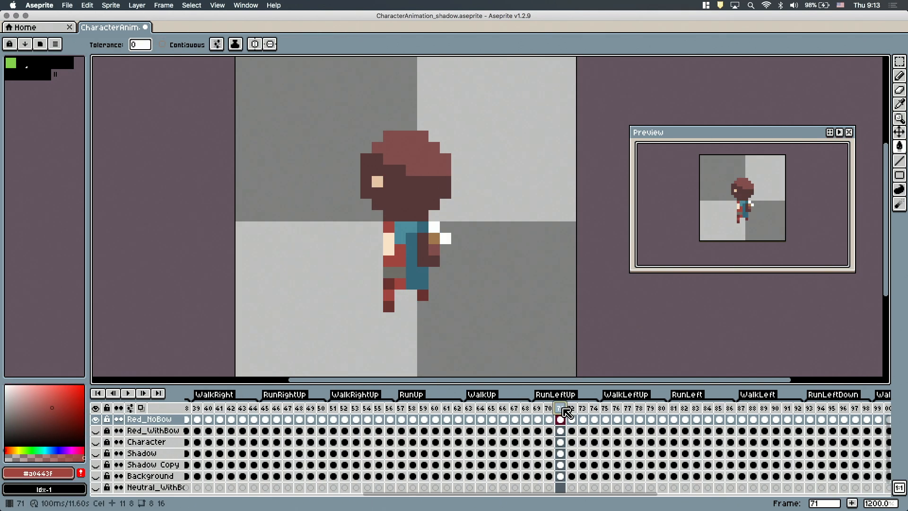
click(900, 76)
click(393, 249)
click(503, 418)
click(560, 419)
drag(591, 493, 413, 493)
click(258, 419)
click(236, 419)
key(Right)
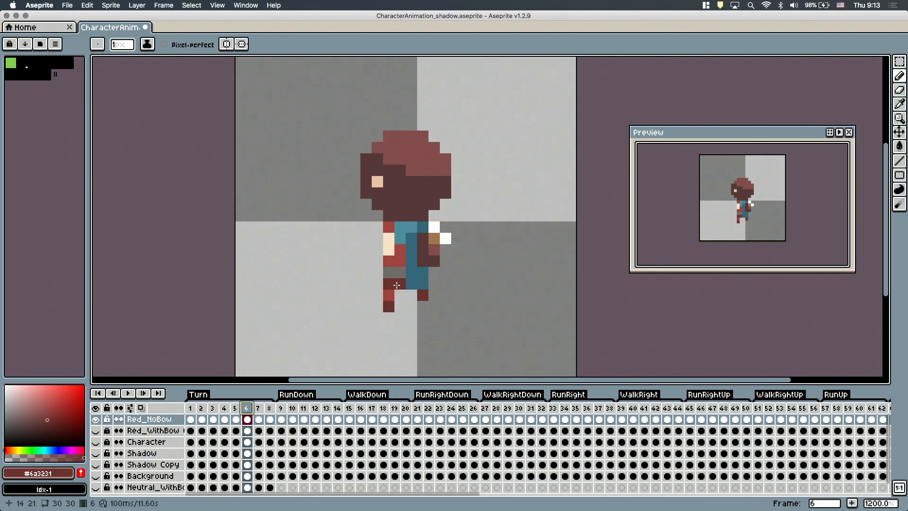
drag(235, 408, 246, 408)
alt+click(389, 295)
Step: Copy the whole reshaded character from Turn frame 6 and paste it into RunLeftUp frame 71
key(super+a)
key(super+c)
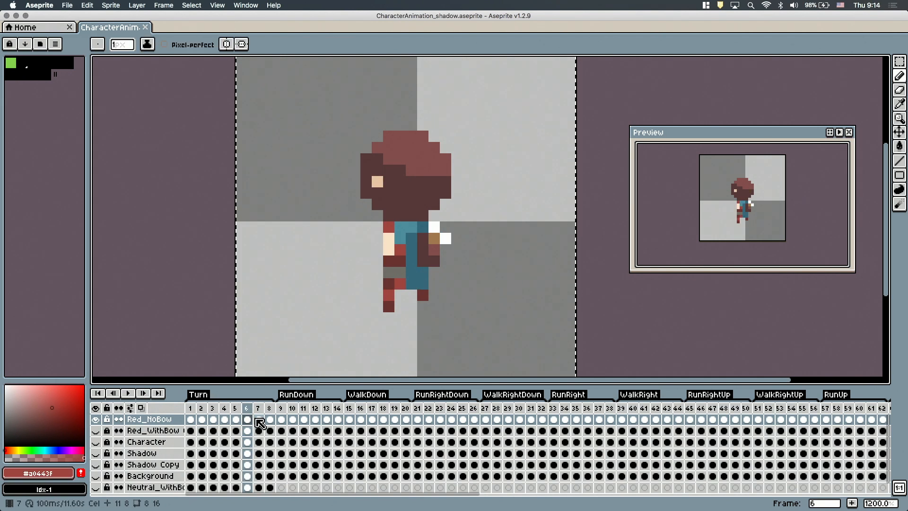
scroll(539, 424, right, 10)
click(524, 419)
key(super+v)
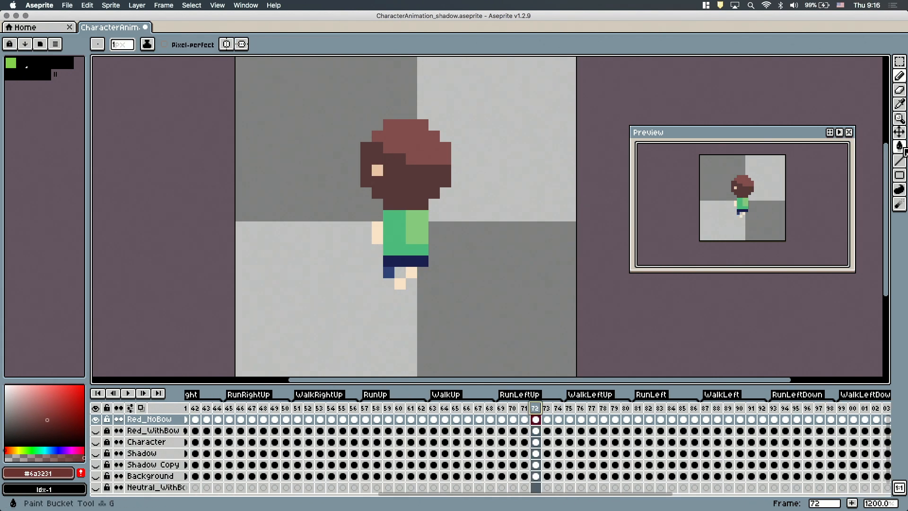
Step: Fill the darker green shirt areas in the unfinished RunLeftUp frames with dark red #6a3231
click(535, 408)
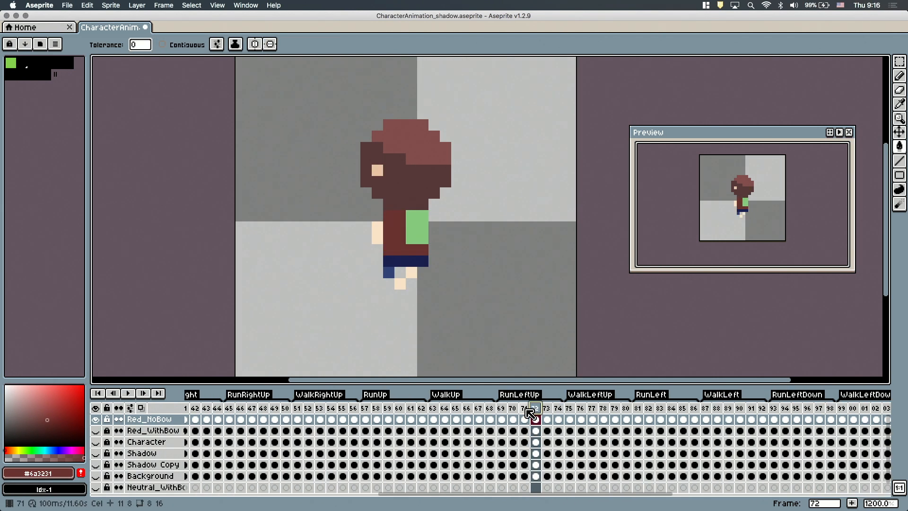
key(b)
mouse_move(562, 409)
mouse_down()
mouse_move(257, 411)
mouse_move(537, 408)
mouse_move(523, 409)
mouse_up()
alt+click(399, 238)
Step: Undo the last edit on Turn frame 6
scroll(331, 416, left, 10)
drag(268, 409, 235, 410)
key(super+z)
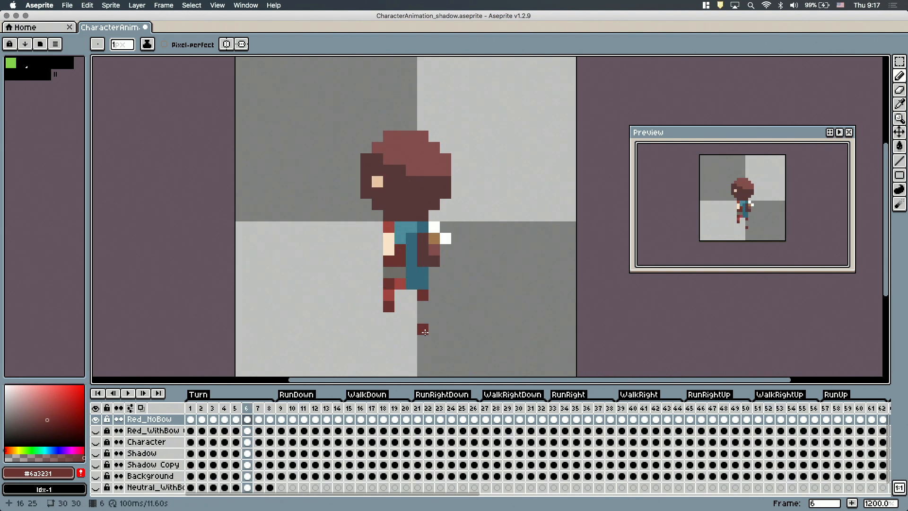
Step: Paint the waist row in the belt's grey across the unfinished RunLeftUp frames
drag(446, 493, 693, 502)
drag(384, 409, 429, 407)
key(alt)
alt+click(387, 272)
Step: Fill the light green shirt areas in the unfinished RunLeftUp frames with light red #a0443f
alt+click(389, 227)
click(898, 146)
key(Left)
key(Left)
click(415, 232)
click(418, 408)
click(372, 408)
click(383, 408)
click(395, 407)
Step: Paint the shoulder pixel light red #a0443f and the legs dark red #6a3231 in the unfinished RunLeftUp frames
key(b)
click(406, 407)
click(417, 409)
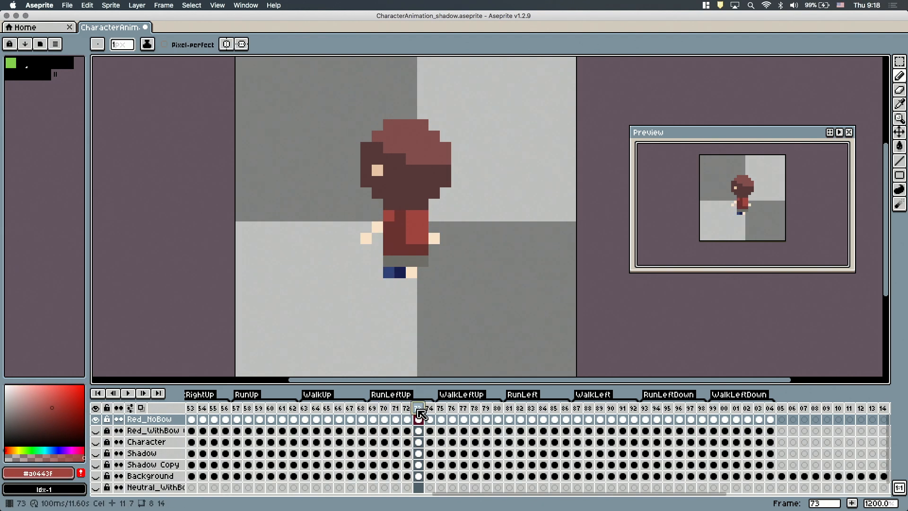
key(Return)
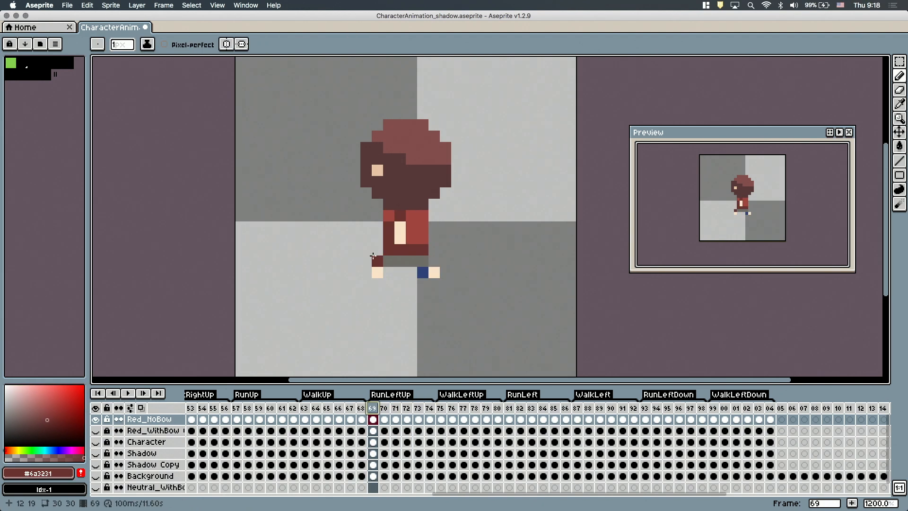
key(Return)
Step: Copy the quiver from frame 74 into the unfinished RunLeftUp frames, raised by one pixel
click(430, 407)
click(899, 62)
click(385, 408)
click(429, 410)
key(ctrl+v)
click(384, 409)
drag(428, 255, 426, 243)
click(373, 409)
click(384, 409)
key(super+v)
click(406, 410)
key(super+v)
click(418, 409)
key(super+v)
Step: Select and copy the teal cape from RunLeftUp frame 74
click(429, 409)
key(super+d)
drag(400, 227, 414, 250)
key(super+c)
Step: Try to paste the copied cape into RunLeftUp frame 69
click(373, 409)
key(super+v)
key(super+z)
Step: Paste the copied teal cape into RunLeftUp frames 72 and 73
click(395, 409)
click(406, 409)
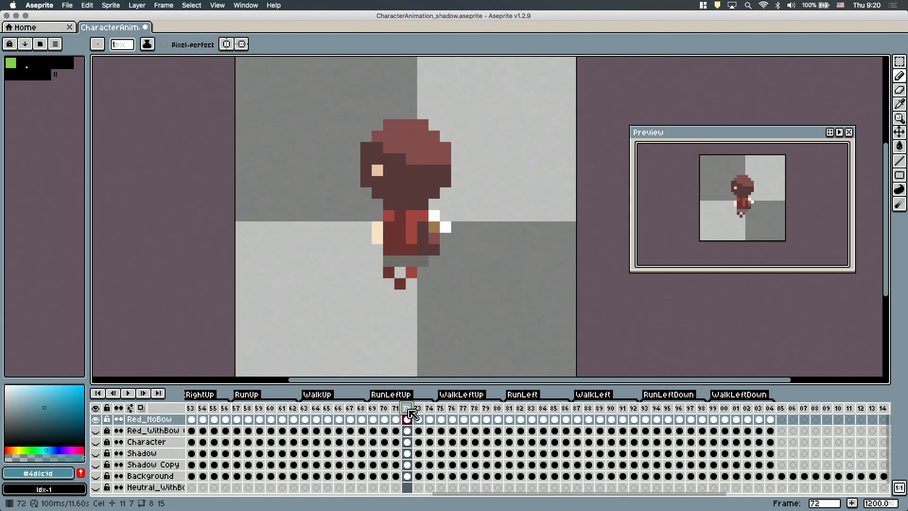
click(384, 409)
click(407, 410)
key(super+v)
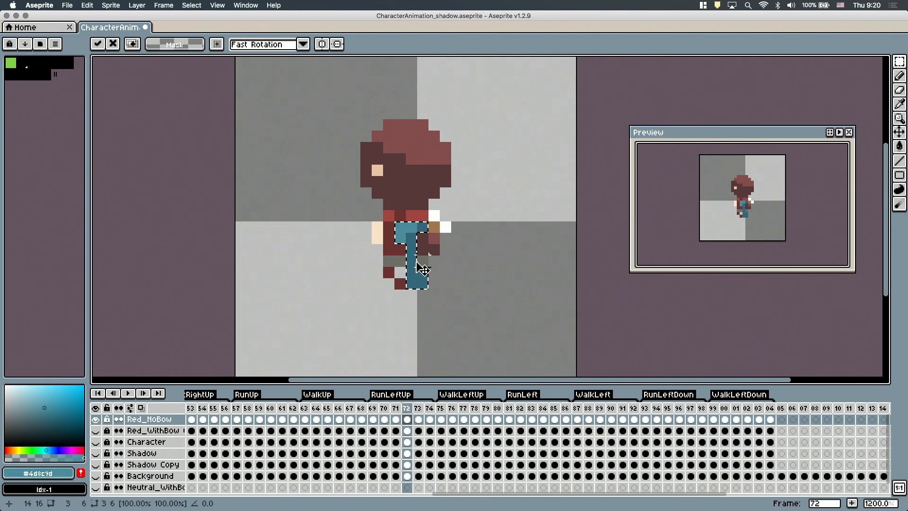
click(419, 407)
key(super+v)
key(super+d)
click(429, 409)
click(418, 409)
click(429, 408)
click(373, 408)
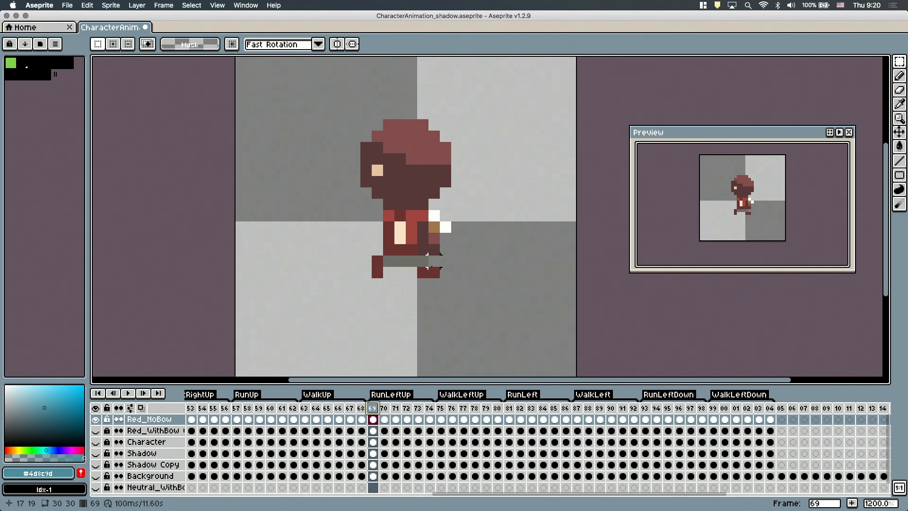
Step: Paint the cape's shoulder row light teal #4d8c9d on RunLeftUp frame 69
key(b)
click(396, 408)
click(373, 408)
drag(400, 215, 411, 216)
click(384, 407)
click(373, 408)
Step: Paint the hanging part of the cape dark teal #35677b on RunLeftUp frame 69, matching the neighbouring frames
key(i)
key(b)
key(Right)
key(Right)
key(Left)
key(Left)
drag(422, 261, 411, 273)
key(Right)
key(Right)
key(Left)
key(Left)
drag(423, 215, 412, 250)
Step: Finish the cape in the remaining RunLeftUp frames with light teal #4d8c9d and dark teal #35677b and play the animation
alt+click(406, 216)
click(395, 407)
click(373, 408)
alt+click(411, 238)
key(Return)
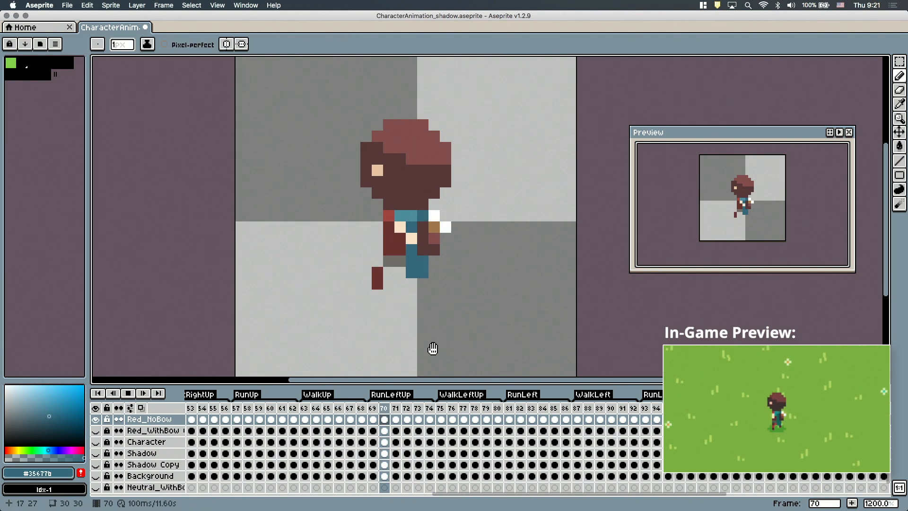
Step: Save the file and paste the finished standing character from frame 71 into WalkLeftUp frame 77
click(396, 409)
key(super+s)
click(465, 409)
key(super+v)
key(super+d)
Step: Select the cape and quiver on WalkLeftUp frame 77 and copy them into frame 78
key(b)
key(m)
drag(400, 227, 442, 280)
key(super+c)
click(474, 409)
key(super+v)
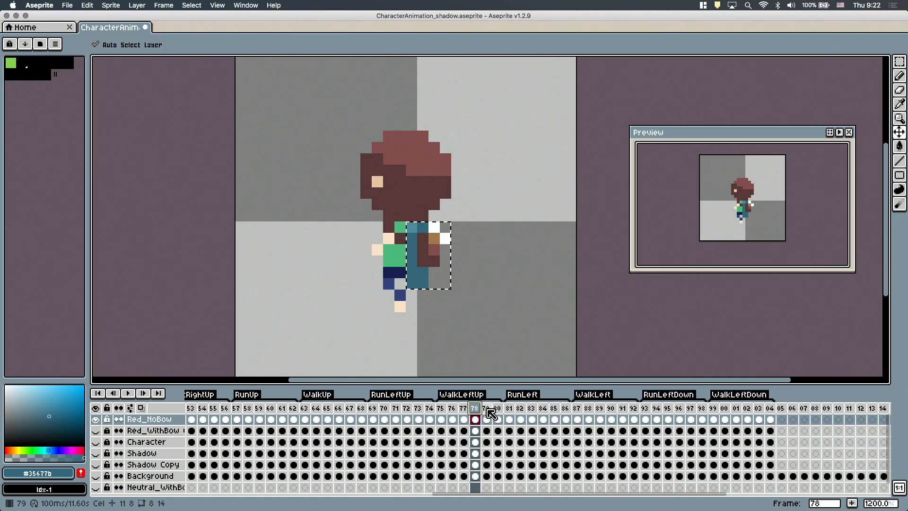
Step: Paste the copied cape and quiver into the remaining WalkLeftUp frames and drop the selection
click(486, 410)
click(497, 409)
click(453, 409)
key(super+v)
key(super+d)
Step: Recolour the green shirt on WalkLeftUp frame 78 with the dark red #6a3231 of frame 77
key(b)
click(464, 408)
alt+click(394, 256)
click(474, 409)
drag(389, 249, 400, 273)
Step: Paint the collar light teal, the sleeve red and the waist grey on WalkLeftUp frame 78, matching frame 77
click(465, 408)
alt+click(411, 228)
click(464, 408)
alt+click(389, 227)
click(472, 409)
click(389, 227)
click(464, 409)
alt+click(394, 272)
click(474, 409)
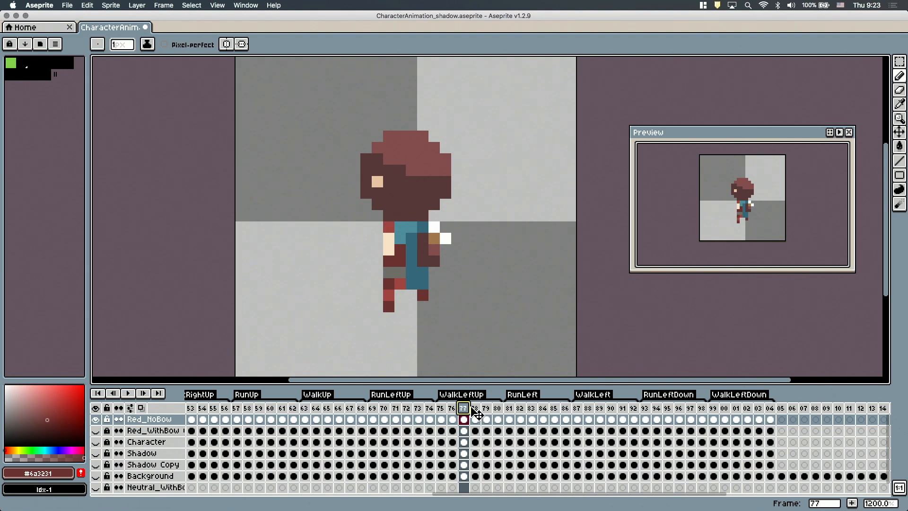
Step: Paint the collar light teal, the sleeve red and the waist grey #6f6d68 on WalkLeftUp frame 79 and continue to frame 80
click(485, 409)
alt+click(411, 227)
drag(400, 227, 400, 238)
click(464, 409)
alt+click(389, 227)
click(485, 408)
click(389, 227)
click(475, 409)
alt+click(395, 273)
click(497, 409)
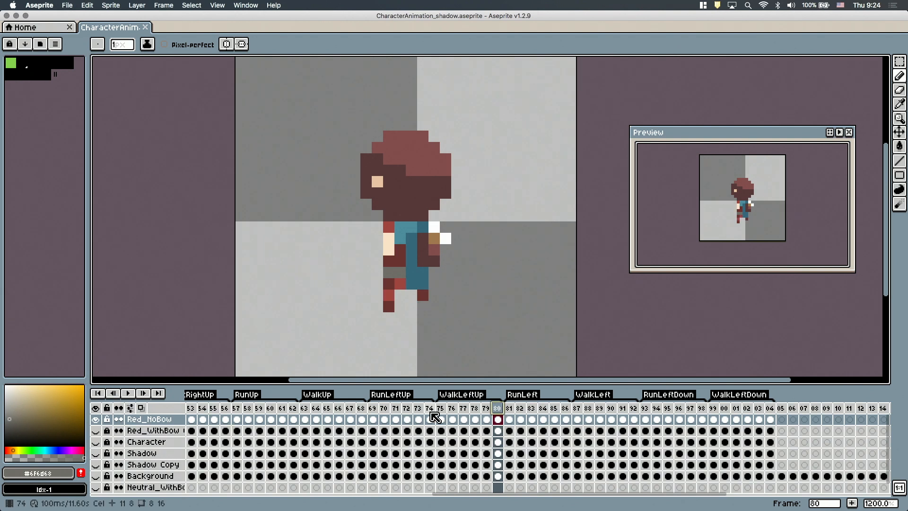
Step: Paint the lower tunic dark red #6a3231 and the cape collar light teal on WalkLeftUp frame 75
click(441, 408)
alt+click(400, 261)
drag(389, 249, 389, 261)
alt+click(411, 227)
drag(400, 227, 400, 238)
alt+click(394, 261)
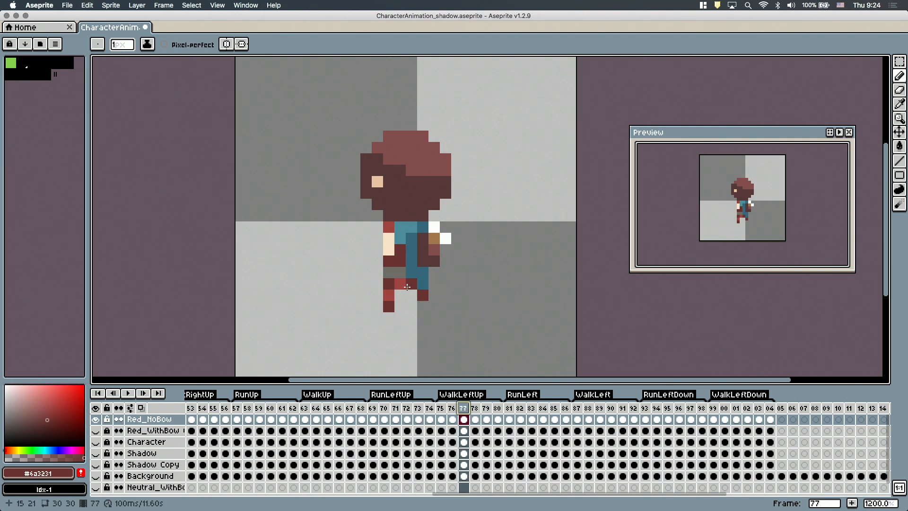
Step: Paint the waist grey #6f6d68 and the shoulder red #a0443f on WalkLeftUp frame 75
alt+click(394, 273)
key(Left)
key(Left)
click(442, 408)
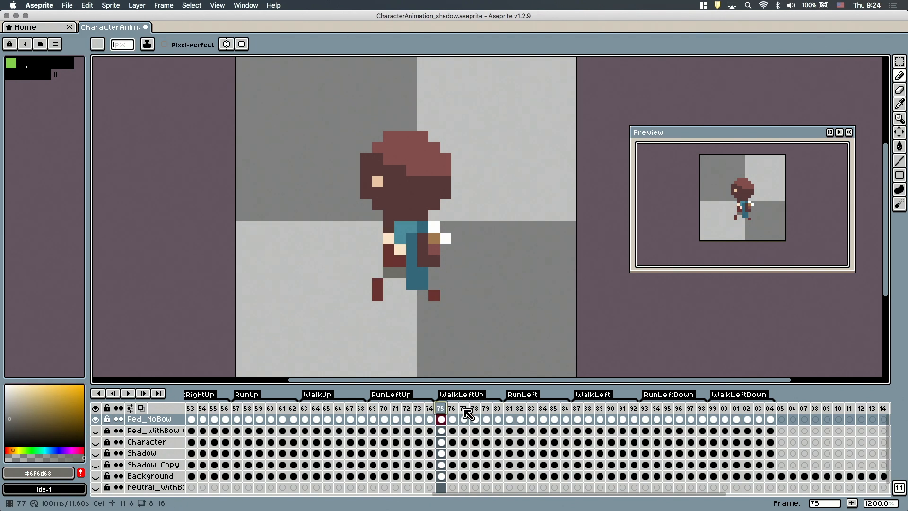
alt+click(393, 261)
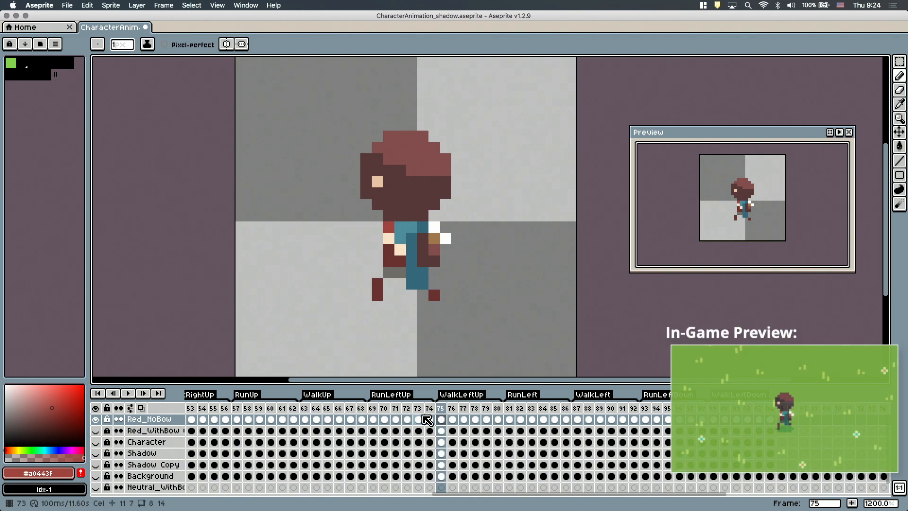
Step: Touch up single outfit pixels on neighbouring frames with colours sampled from the character
scroll(409, 412, left, 4)
click(242, 408)
click(515, 408)
click(504, 409)
click(493, 409)
click(504, 409)
alt+click(417, 255)
click(400, 227)
click(493, 408)
click(504, 408)
alt+click(394, 256)
click(436, 284)
click(515, 408)
click(504, 409)
click(538, 408)
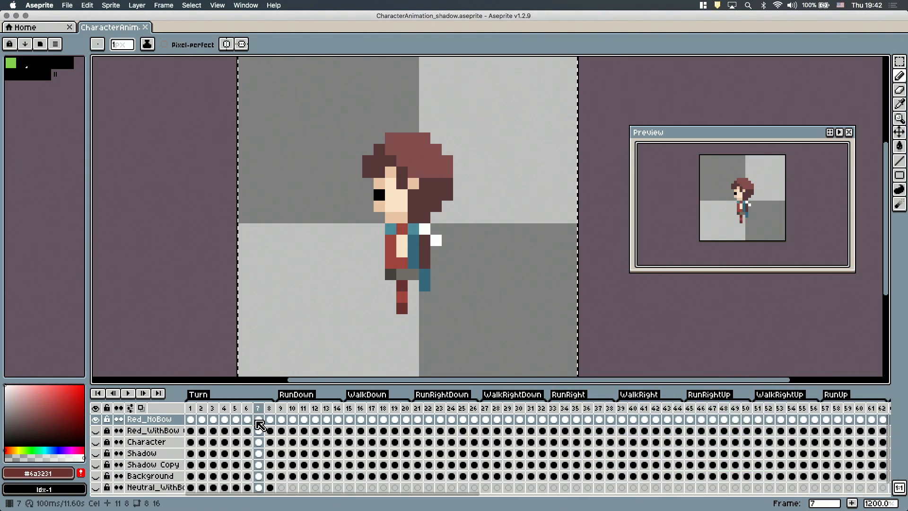
Step: Examine the RunLeft frames to compare them with the finished left-facing pose of the Turn animation
drag(274, 494, 614, 492)
click(396, 420)
click(434, 424)
key(super+d)
key(b)
click(397, 408)
click(410, 408)
click(397, 408)
key(Left)
key(Right)
Step: Swap the tunic shading on Turn frame 8, with dark red #6a3231 on the front and red #a0443f on the side
drag(504, 493, 200, 493)
click(269, 408)
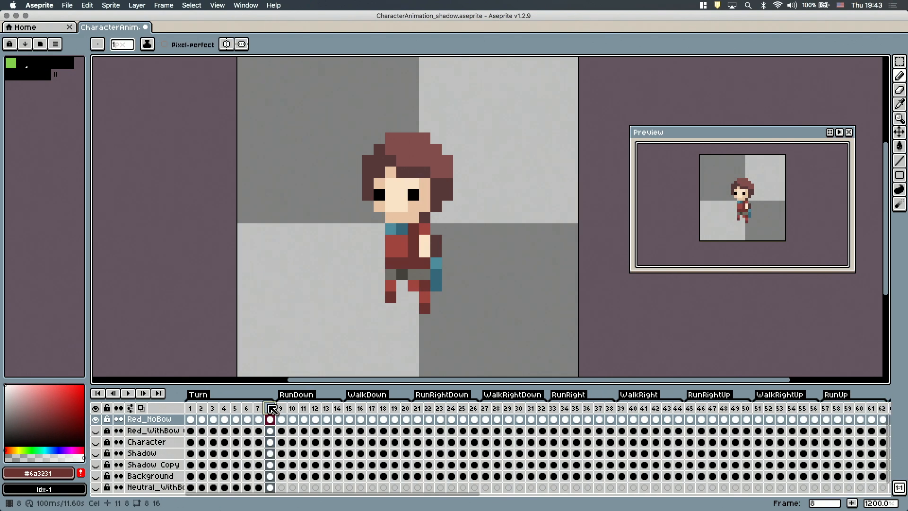
click(212, 408)
key(Right)
key(Left)
click(258, 408)
click(269, 409)
click(258, 410)
click(269, 410)
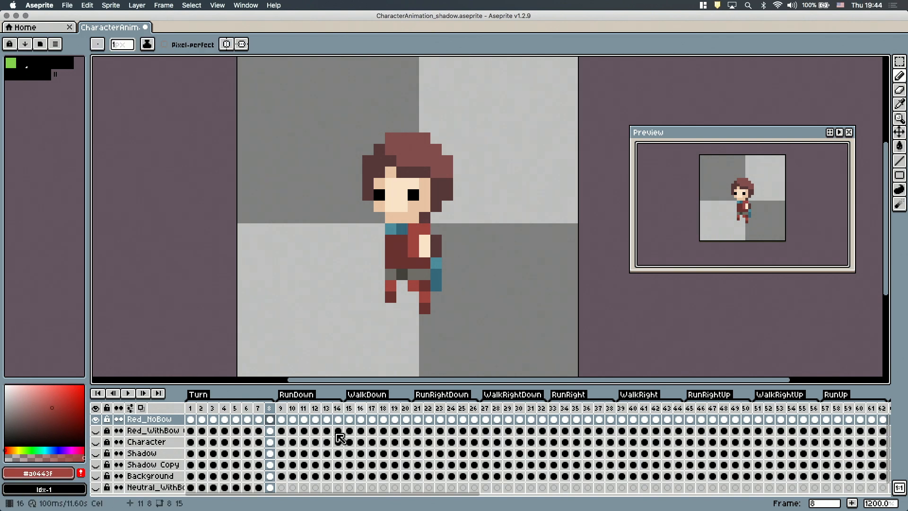
Step: Match the tunic shading across Turn frames 7 and 8 using dark red #6a3231 and play the animation
click(190, 408)
click(269, 408)
click(258, 408)
alt+click(391, 263)
click(247, 409)
click(269, 408)
click(213, 409)
click(246, 408)
click(258, 408)
click(270, 408)
alt+click(391, 246)
key(Return)
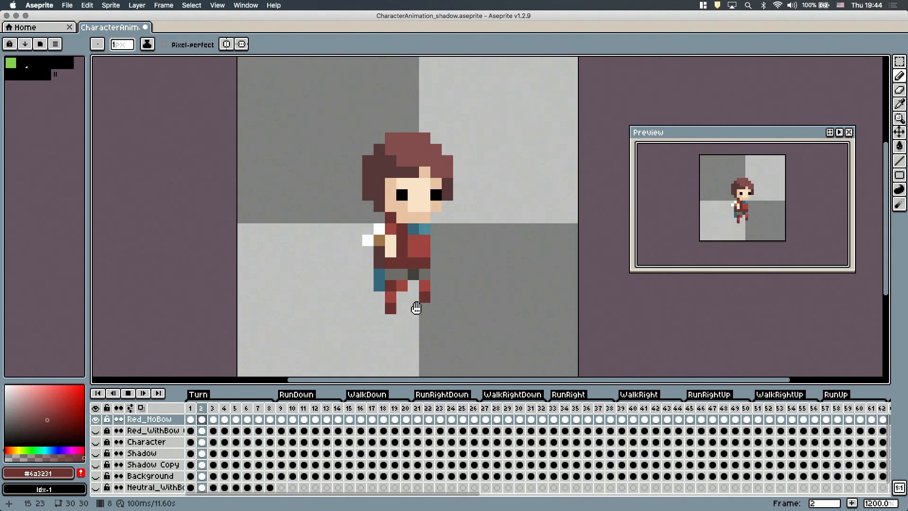
Step: Copy the whole left-facing character from Turn frame 7
click(258, 408)
click(246, 409)
click(258, 409)
key(super+a)
key(super+c)
Step: Paste the copied left-facing character into RunLeft frames 83 and 86 and drop the selection
scroll(359, 411, right, 10)
click(458, 409)
click(412, 409)
key(super+c)
click(446, 408)
key(super+v)
click(390, 409)
click(412, 409)
click(899, 146)
key(super+d)
Step: Replace the darker green of the shirt on RunLeft frame 84 with dark red #6a3231
key(Right)
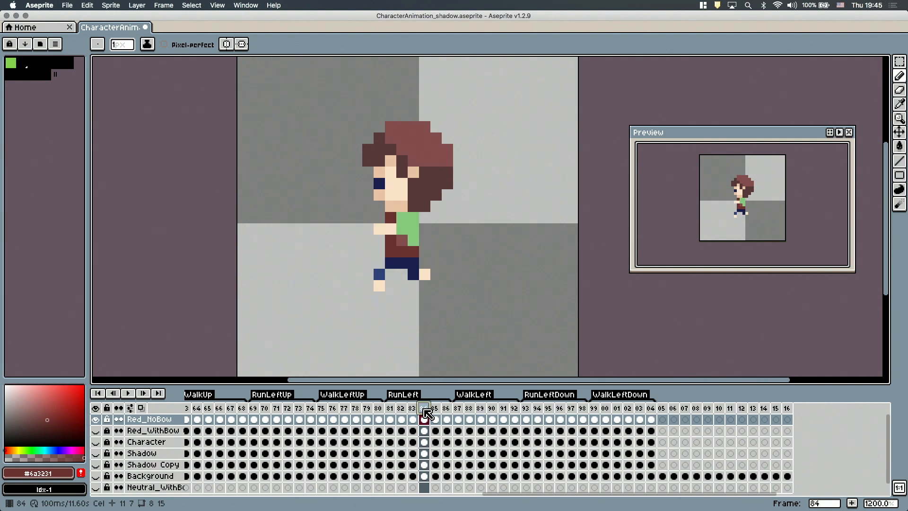
key(Left)
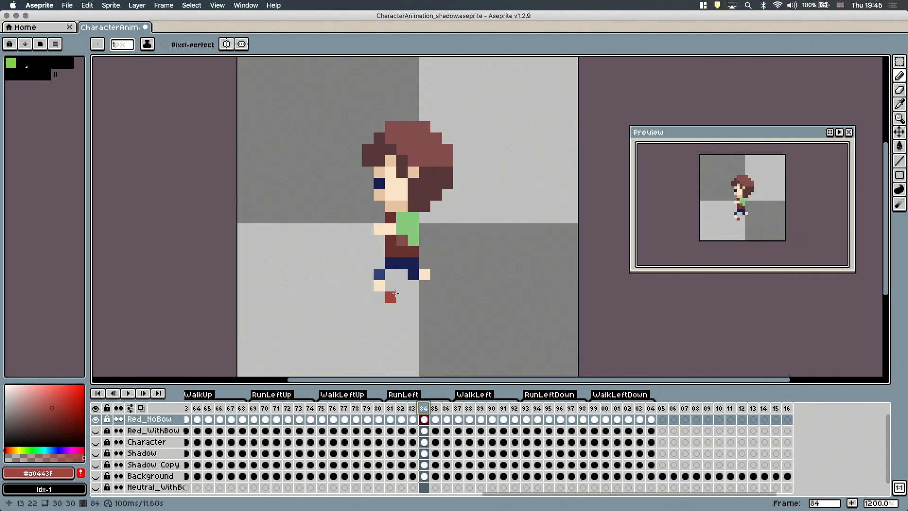
click(898, 75)
click(402, 240)
click(435, 408)
alt+click(405, 235)
click(447, 409)
click(390, 408)
click(402, 409)
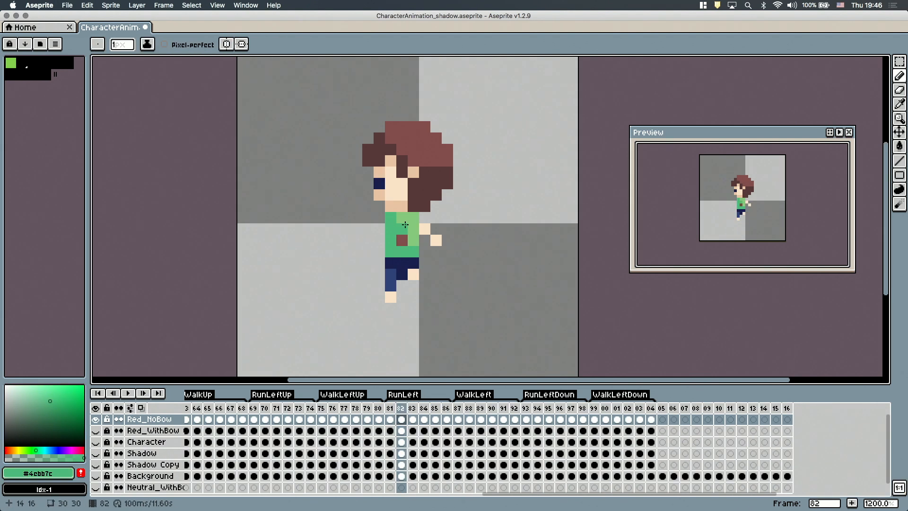
Step: Fill the greens of the shirt in the remaining RunLeft frames with red #a0443f and dark red #6a3231
click(424, 408)
click(900, 104)
click(434, 409)
click(409, 241)
key(g)
click(402, 409)
click(390, 408)
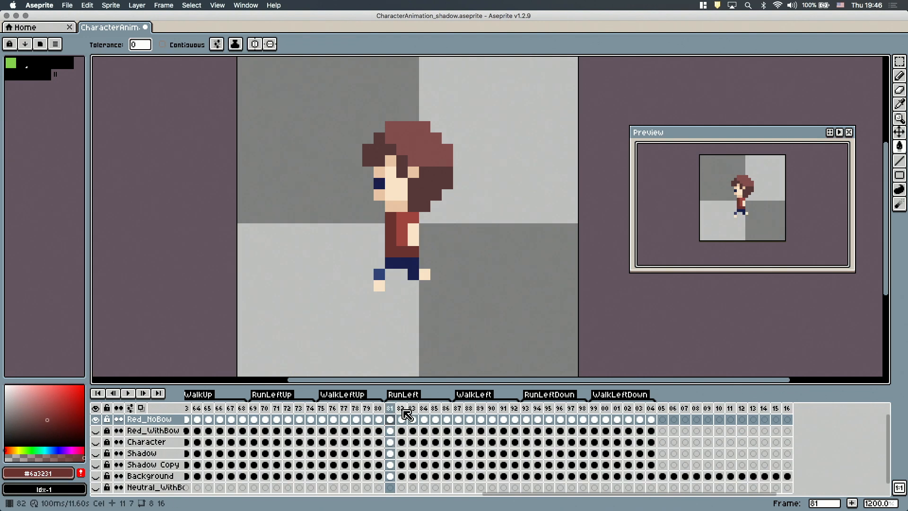
Step: Paint the waist dark grey #43413b and light grey on the RunLeft frames, matching the finished frame 83
key(b)
click(435, 408)
key(Right)
key(Right)
key(Right)
key(Right)
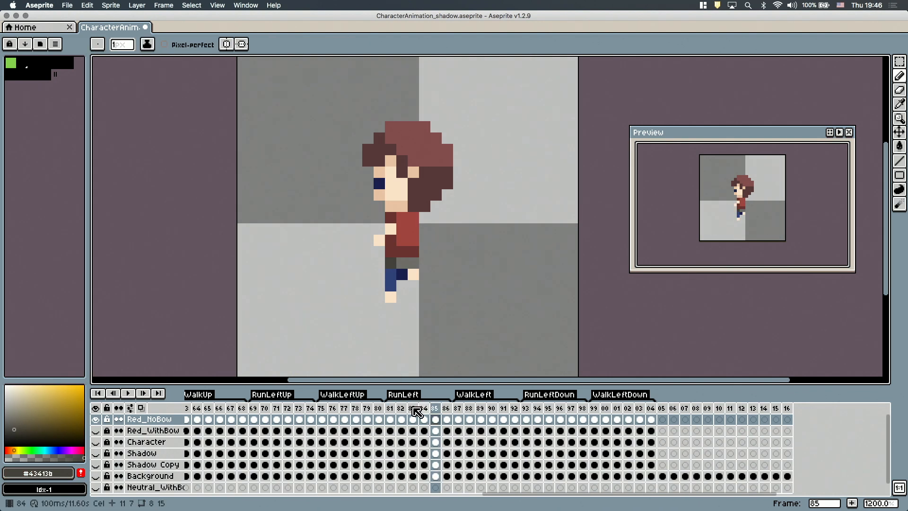
click(412, 408)
alt+click(413, 229)
click(423, 409)
click(412, 409)
click(435, 408)
Step: Copy the quiver and rear cape edge from RunLeft frame 83 into frames 84 and 81 and drop the selection
click(413, 409)
alt+click(425, 245)
key(m)
drag(419, 223, 441, 268)
key(ctrl+c)
click(424, 409)
key(ctrl+v)
click(390, 408)
key(ctrl+v)
click(402, 409)
click(413, 408)
key(super+d)
Step: Paint the cape on RunLeft frame 84 with dark teal #35677b and the collar light teal
key(b)
click(424, 409)
alt+click(408, 230)
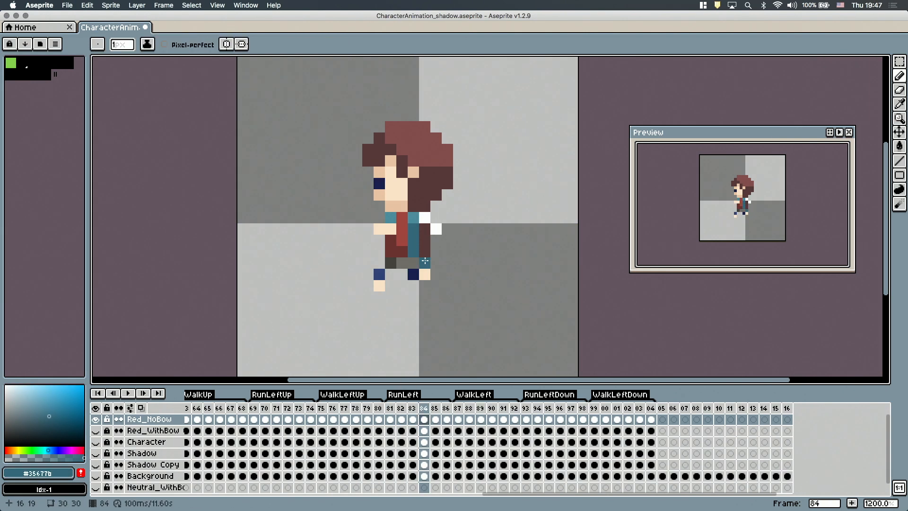
Step: Paint the remaining cape pixels on RunLeft frames 84 and 81 dark teal #35677b
click(436, 274)
scroll(412, 418, right, 2)
click(416, 409)
click(360, 408)
click(410, 249)
Step: Paint the legs on RunLeft frame 84 dark red #6a3231 and red #a0443f to match the outfit
click(427, 409)
click(417, 408)
click(361, 409)
mouse_move(382, 409)
mouse_down()
mouse_move(371, 409)
mouse_move(409, 409)
mouse_move(386, 409)
mouse_move(394, 410)
mouse_up()
alt+click(391, 250)
drag(379, 274, 379, 286)
alt+click(402, 236)
click(414, 277)
Step: Compare the RunLeft frames with each other and play the animation to check the outfit
click(416, 408)
click(360, 408)
click(372, 408)
click(387, 408)
key(Return)
Step: Copy the finished standing pose from RunLeft frame 83 into WalkLeft frames 89 and 92 and drop the selection
click(439, 409)
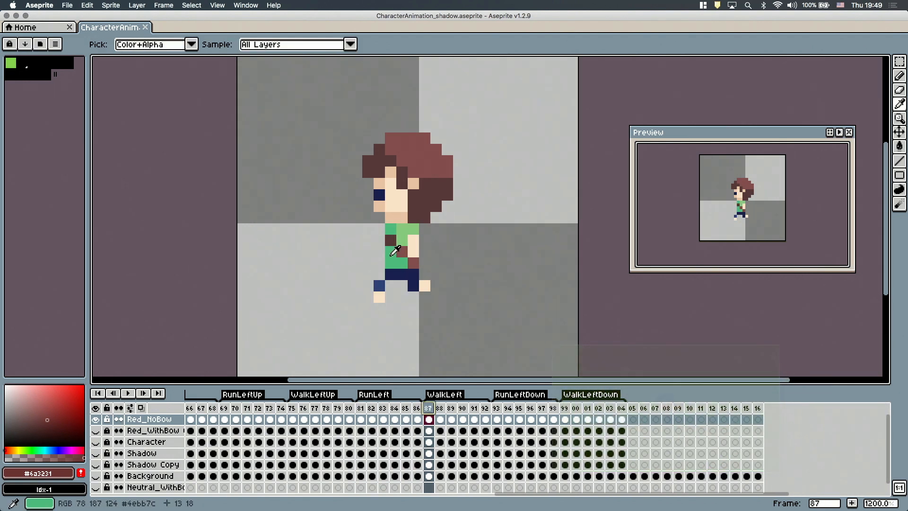
click(385, 409)
key(super+a)
click(451, 410)
key(super+v)
click(485, 409)
key(super+d)
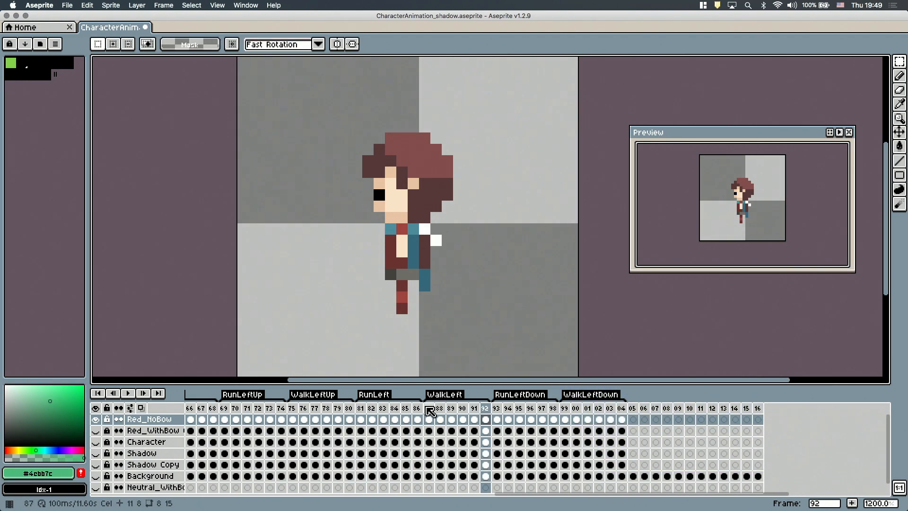
Step: Paint over the brown strap pixels across the shirt in the remaining WalkLeft frames, using the RunLeft frames as reference
click(439, 407)
key(b)
click(405, 408)
click(364, 407)
click(439, 408)
click(451, 409)
click(462, 408)
click(462, 409)
Step: Fill the dark green of the shirt in the remaining WalkLeft frames with dark red #6a3231
alt+click(401, 293)
click(485, 409)
click(428, 409)
click(899, 146)
click(440, 408)
click(391, 241)
click(484, 410)
Step: Fill the light green of the shirt in the remaining WalkLeft frames with red #a0443f
click(428, 409)
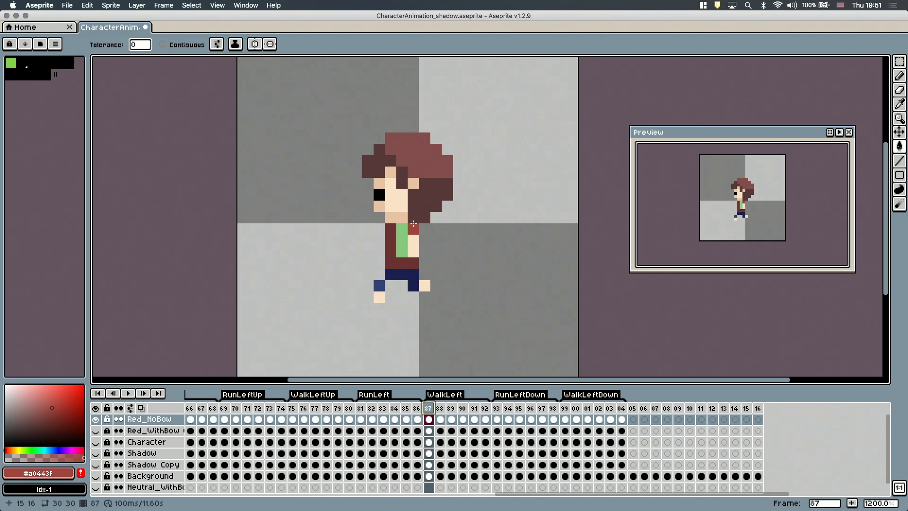
click(439, 409)
click(451, 408)
click(474, 409)
click(485, 410)
Step: Copy the quiver and rear cape edge from WalkLeft frame 92 into frames 87 and 91 and drop the selection
alt+click(390, 229)
key(b)
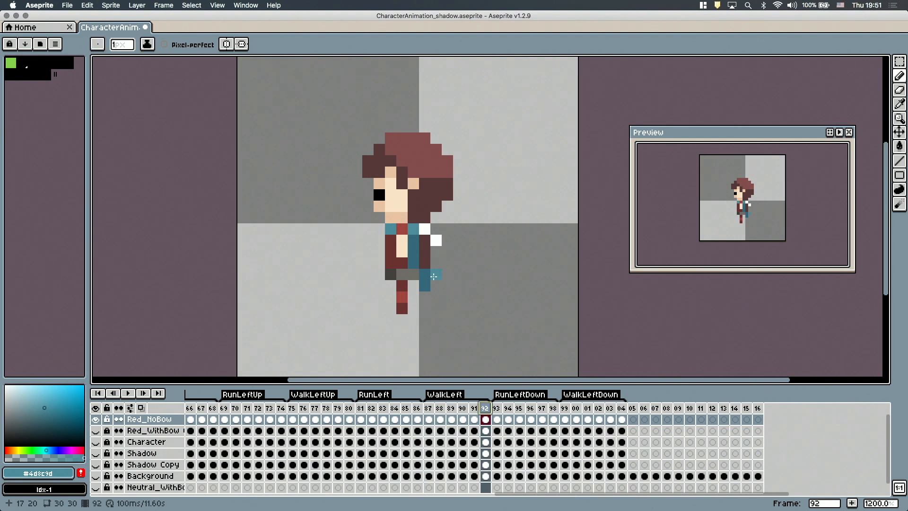
alt+click(413, 252)
click(899, 62)
click(429, 409)
key(super+v)
click(474, 410)
key(super+d)
key(b)
click(484, 408)
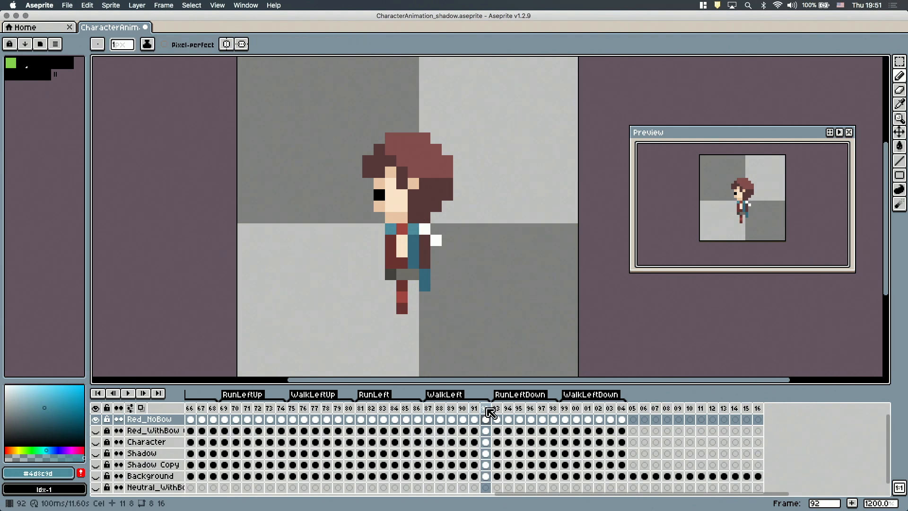
Step: Paint the scarf and the hanging cloth at the back in teal, including #35677b, on the WalkLeft frames
click(428, 410)
alt+click(413, 228)
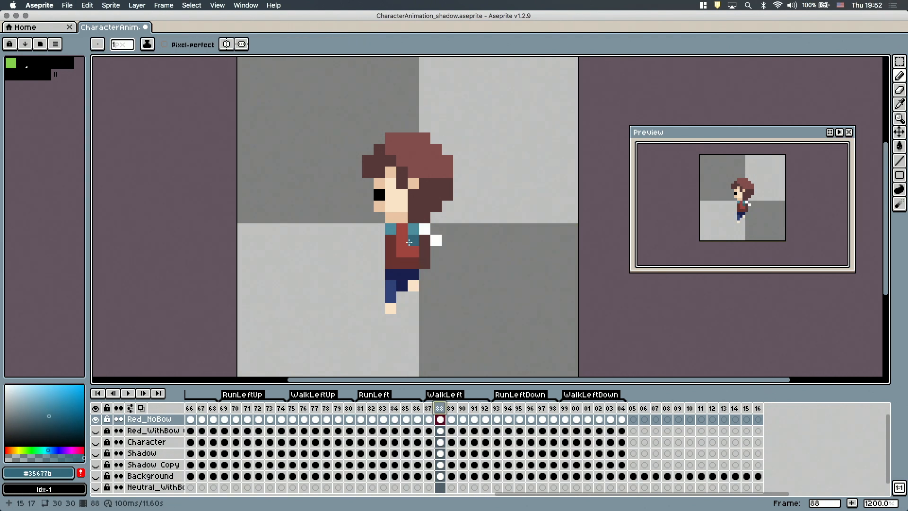
click(441, 415)
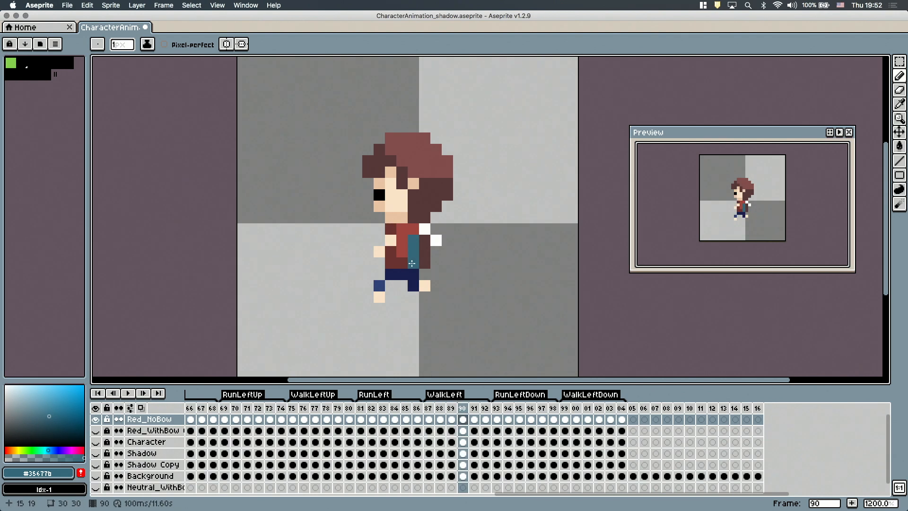
click(441, 408)
alt+click(413, 229)
Step: Recolour the shorts grey with #43413b and the legs red with #6a3231 and #a0443f on the WalkLeft frames, and play the animation
click(463, 409)
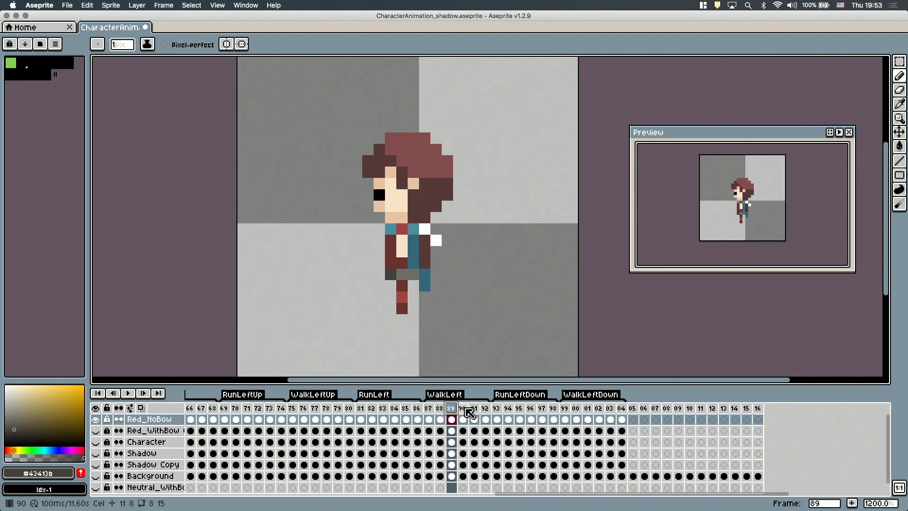
key(Right)
alt+click(382, 287)
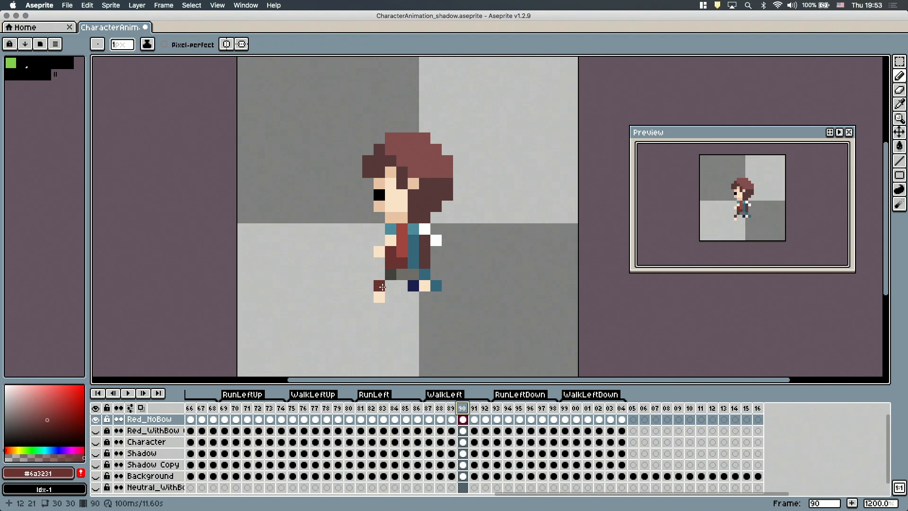
key(Left)
key(Left)
key(Left)
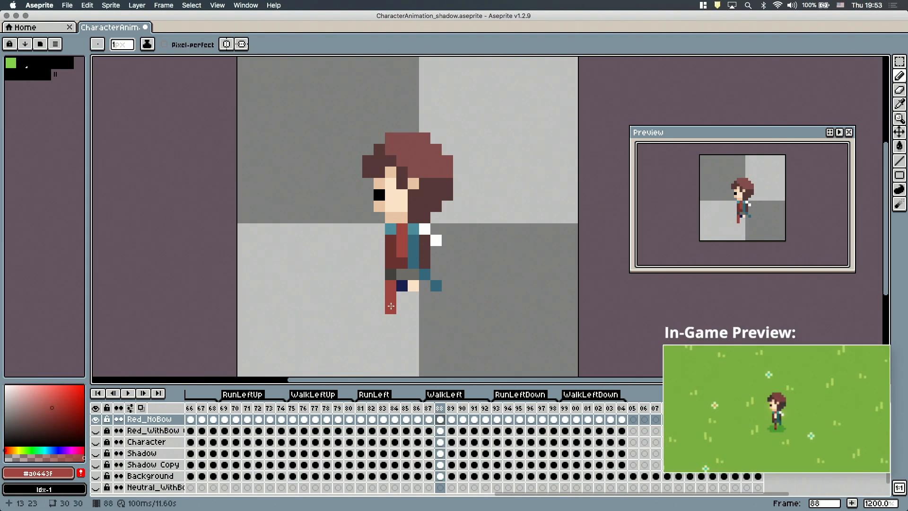
drag(439, 408, 456, 408)
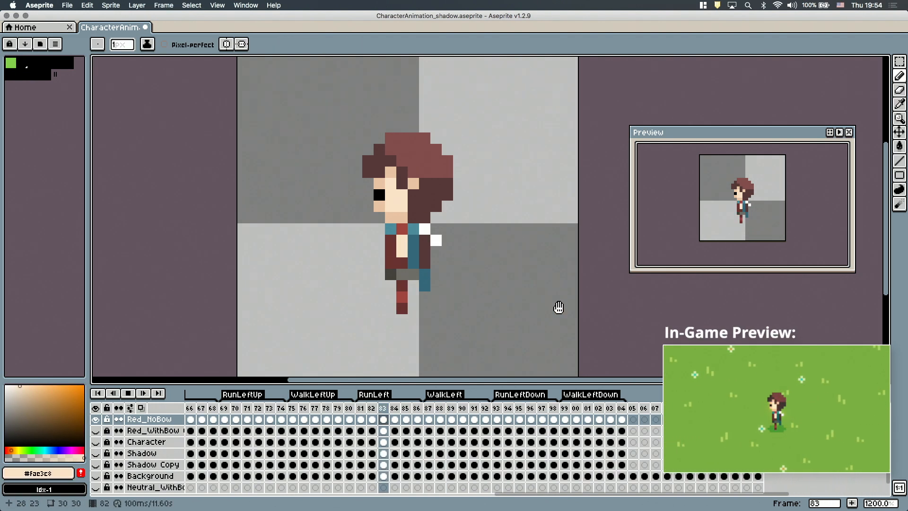
click(438, 408)
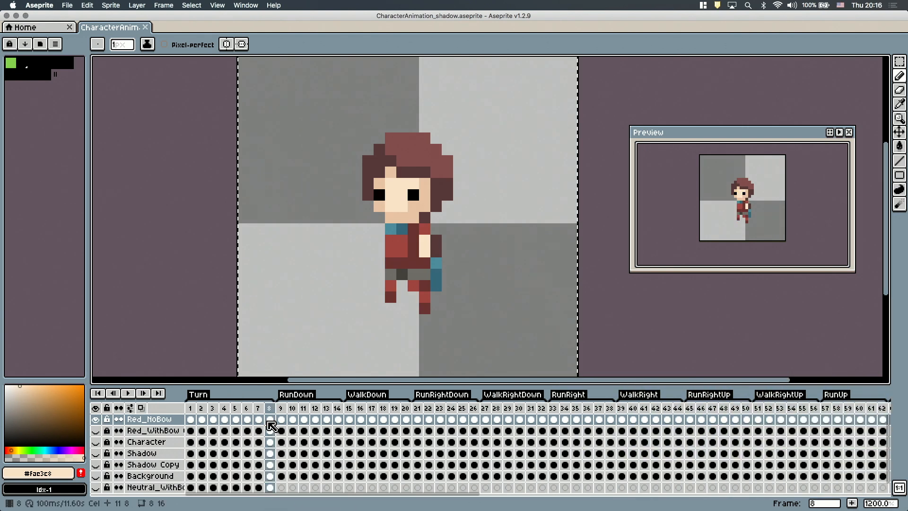
Step: Paste the copied frame 8 sprite into frame 95 of the Red_NoBow layer and clear the selection
scroll(643, 488, right, 10)
click(555, 419)
key(super+v)
key(super+d)
Step: Paint over the brown strap on the RunLeftDown frames with the two sampled shirt greens
alt+click(396, 244)
click(566, 408)
alt+click(402, 237)
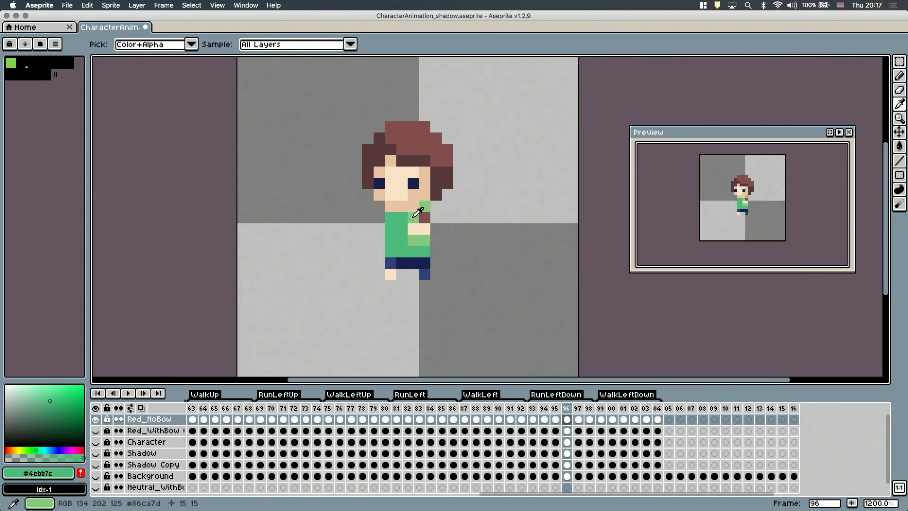
alt+click(413, 217)
click(556, 409)
click(577, 409)
click(533, 408)
alt+click(425, 233)
click(544, 408)
alt+click(388, 249)
click(555, 409)
Step: Sample the reference sprite's shirt reds on frame 95 to recolour the shirt on frame 96
key(g)
alt+click(402, 244)
click(566, 408)
click(556, 408)
key(b)
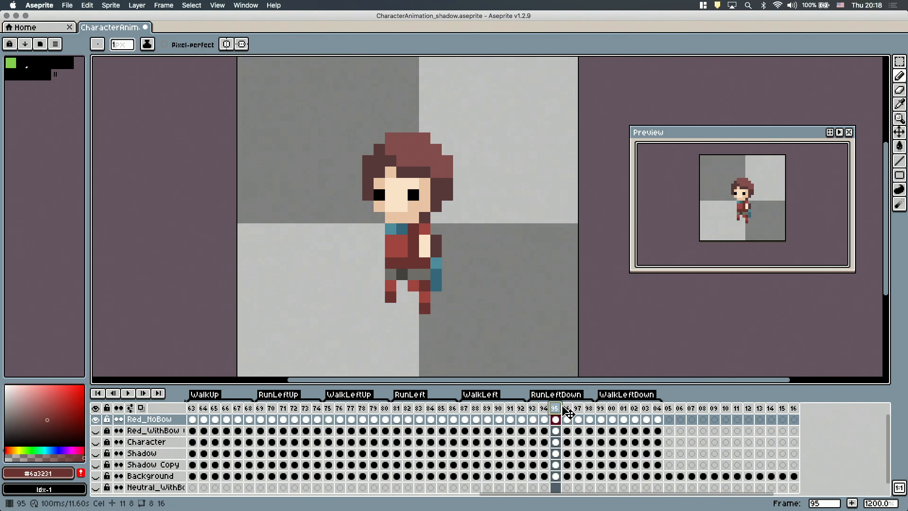
click(566, 408)
alt+click(402, 244)
Step: Try a diagonal pencil stroke across the chest on frame 96, undo it, and return to frame 95
click(556, 408)
click(566, 408)
alt+click(425, 240)
drag(402, 240, 391, 219)
key(super+z)
click(555, 408)
Step: Rework the chest shading on frame 8 of the Turn animation with the sprite's own reds, and play the animation
drag(569, 493, 274, 493)
click(270, 419)
alt+click(400, 241)
alt+click(399, 241)
key(Return)
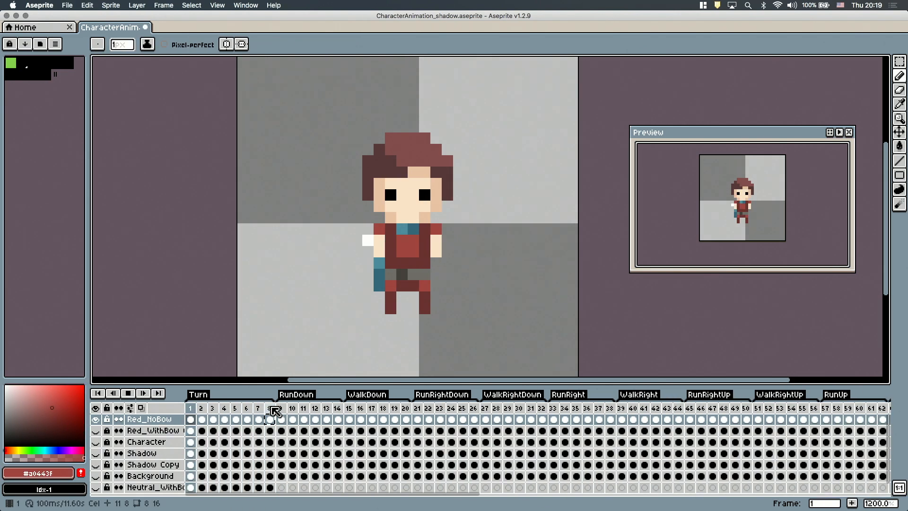
key(Return)
Step: Paste the reworked frame 8 sprite into RunLeftDown frames 95 and 98, and clear the selection
scroll(274, 412, right, 10)
click(500, 419)
click(477, 419)
click(421, 419)
key(m)
click(456, 419)
key(super+d)
Step: Fill the green shirt areas on the RunLeftDown frames with red shades, using #6a3231 for the dark front
key(b)
click(430, 407)
click(421, 407)
key(g)
click(443, 407)
click(455, 408)
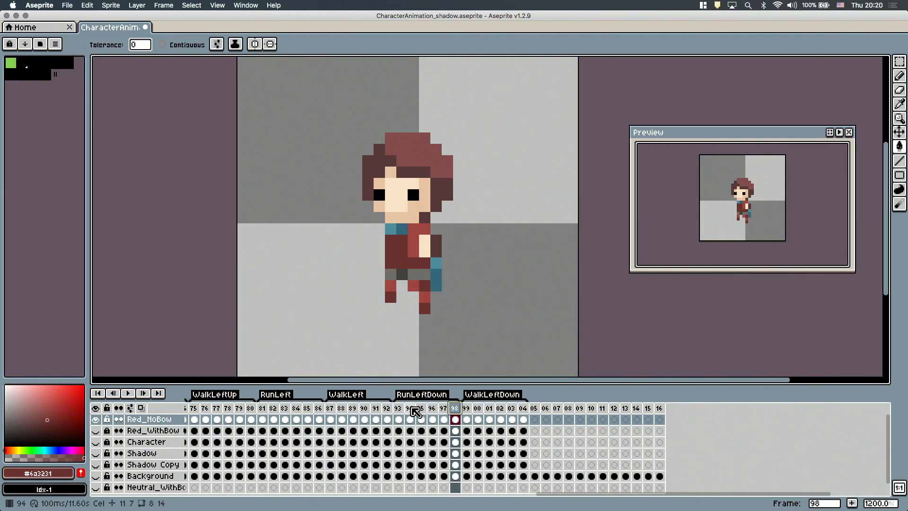
click(398, 408)
click(409, 408)
click(421, 408)
click(432, 408)
click(444, 408)
click(455, 407)
Step: Sample the light teal #4d8c9d from frame 98 and add the scarf's light pixel on the other RunLeftDown frames
click(398, 408)
key(Right)
key(Right)
key(Right)
key(Right)
key(Right)
alt+click(391, 229)
key(b)
key(Left)
key(Left)
key(Left)
key(Left)
key(Right)
key(Right)
key(Right)
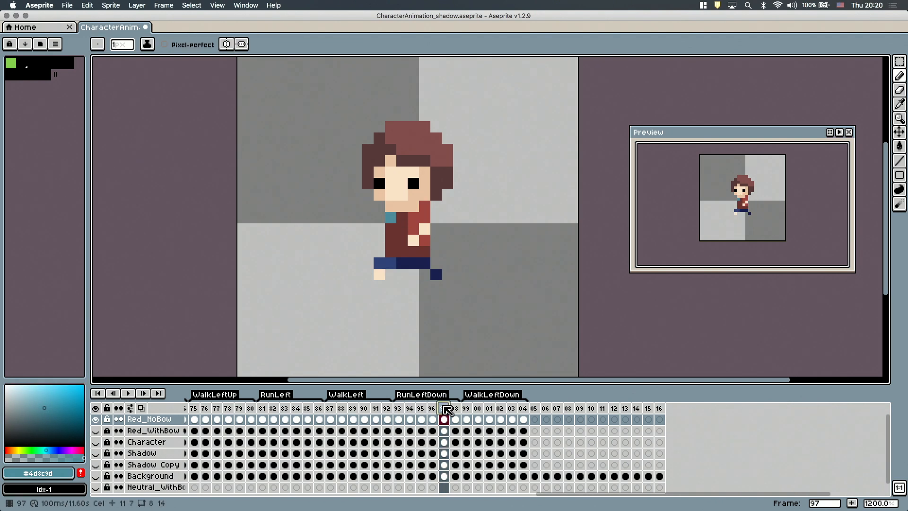
Step: Add the scarf's dark teal pixel beside the light one on the RunLeftDown frames
key(Left)
key(Left)
key(Left)
alt+click(403, 217)
alt+click(419, 229)
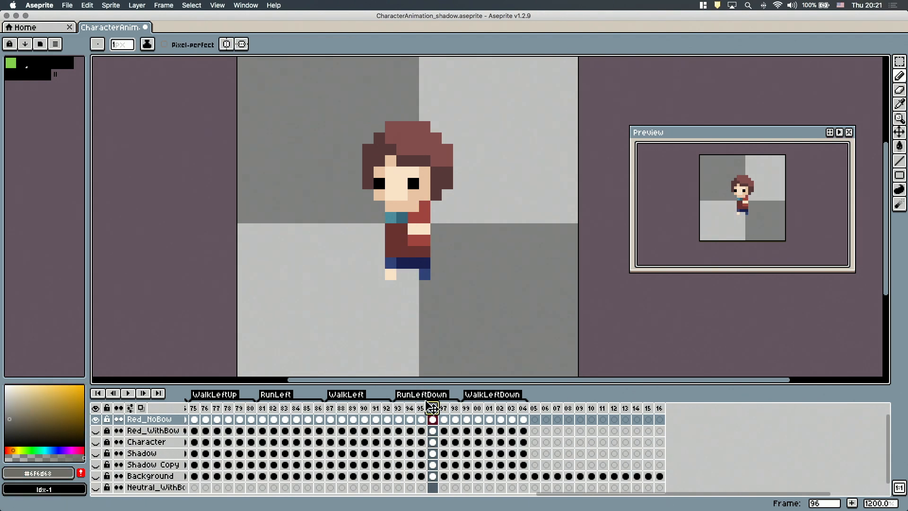
Step: Copy the small dark brown area behind the arm from frame 95 and paste it into frame 96
click(420, 408)
alt+click(436, 189)
click(899, 62)
drag(432, 236, 440, 255)
key(super+c)
key(Right)
key(super+v)
click(423, 408)
click(409, 409)
key(super+d)
Step: Touch up the dark brown #573839 area behind the arm across the RunLeftDown frames with the Pencil tool
key(b)
click(433, 409)
key(Left)
key(Left)
key(Left)
key(Right)
key(Right)
key(Right)
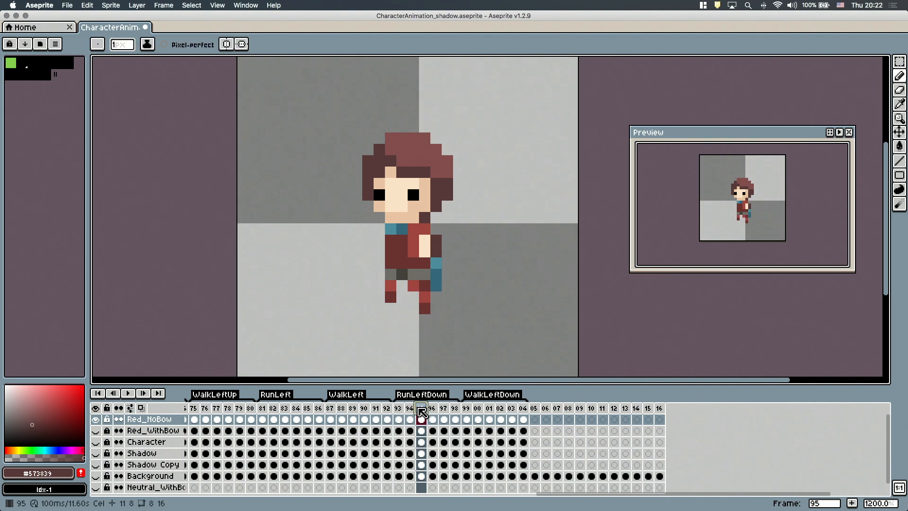
Step: Paint the hanging cloth at the back in light and dark teal on the RunLeftDown frames
alt+click(439, 259)
click(445, 407)
alt+click(437, 259)
alt+click(436, 268)
click(433, 408)
alt+click(390, 217)
click(421, 408)
click(398, 408)
alt+click(401, 217)
click(436, 263)
alt+click(391, 217)
Step: Recolour the blue shorts grey on the RunLeftDown frames, with a dark #43413b pixel as shading
click(421, 408)
alt+click(414, 274)
click(444, 410)
drag(387, 264, 419, 264)
click(398, 410)
click(421, 411)
alt+click(402, 274)
key(Right)
key(Right)
key(Left)
key(Left)
key(Left)
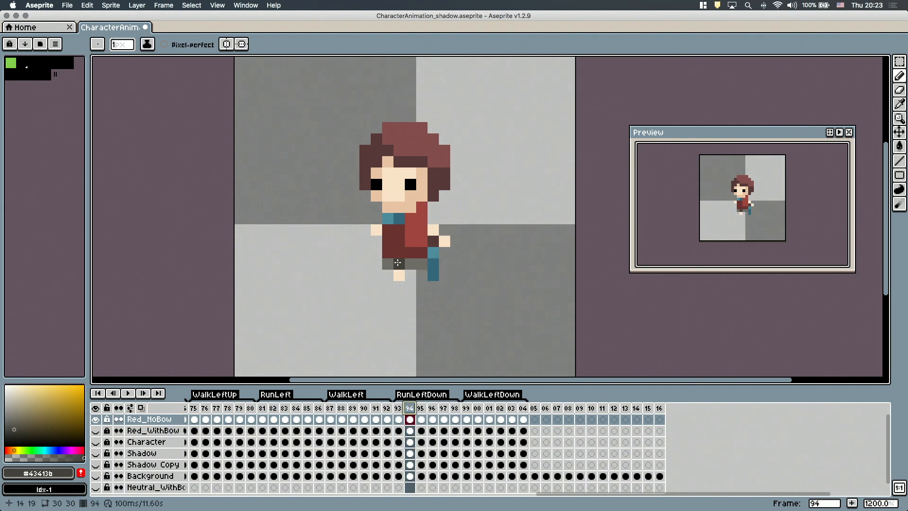
Step: Paint the legs on RunLeftDown frames 93 to 97 in red #a0443f, undo the stray pixel below the feet, and play the animation
alt+click(416, 241)
click(398, 408)
click(409, 408)
click(420, 408)
click(432, 408)
click(444, 408)
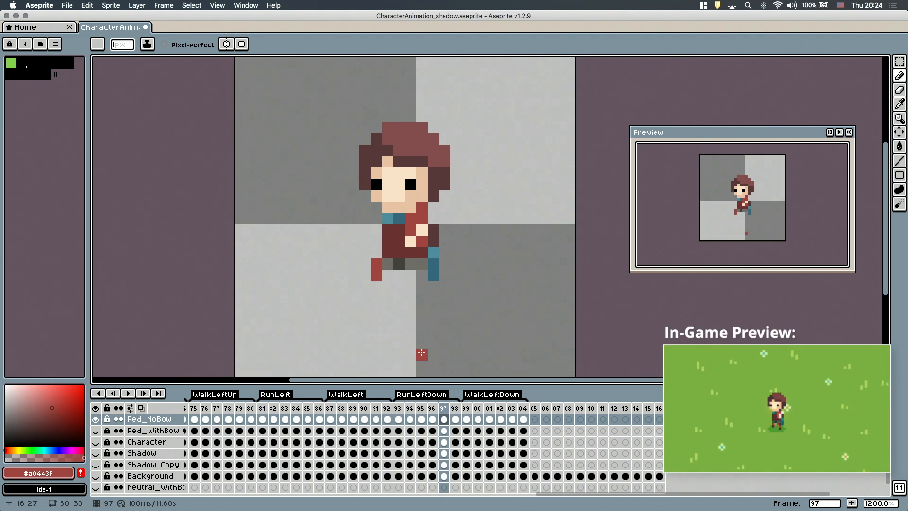
key(super+z)
key(b)
click(422, 272)
key(Return)
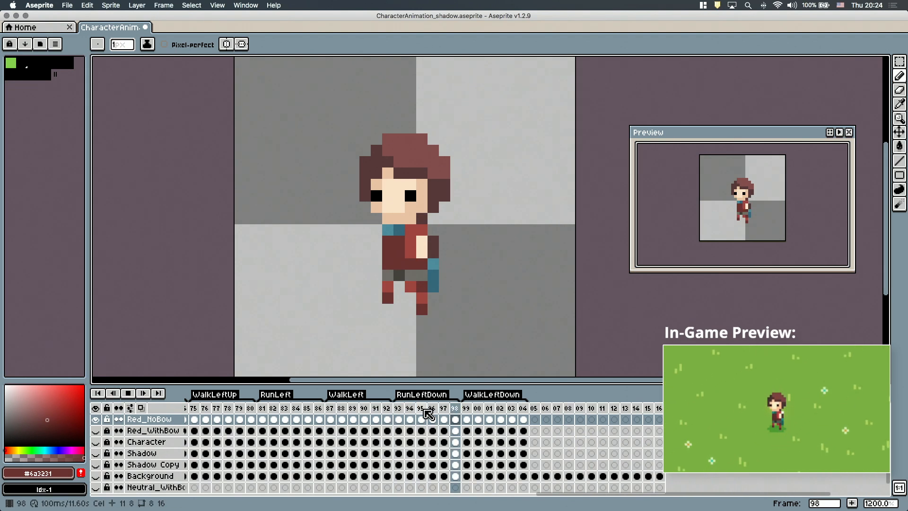
key(Return)
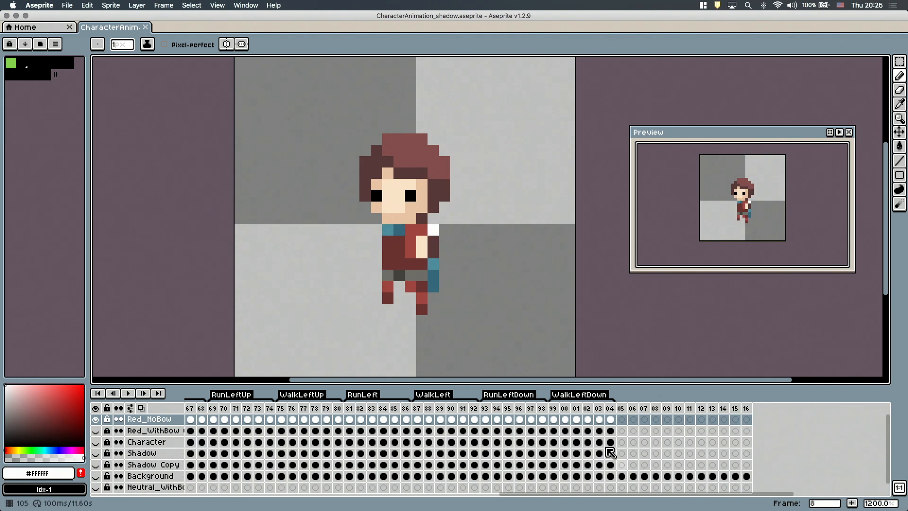
Step: Copy the whole Red_NoBow sprite from frame 95 and place it in WalkLeftDown frames 101 and 104
drag(554, 407, 511, 417)
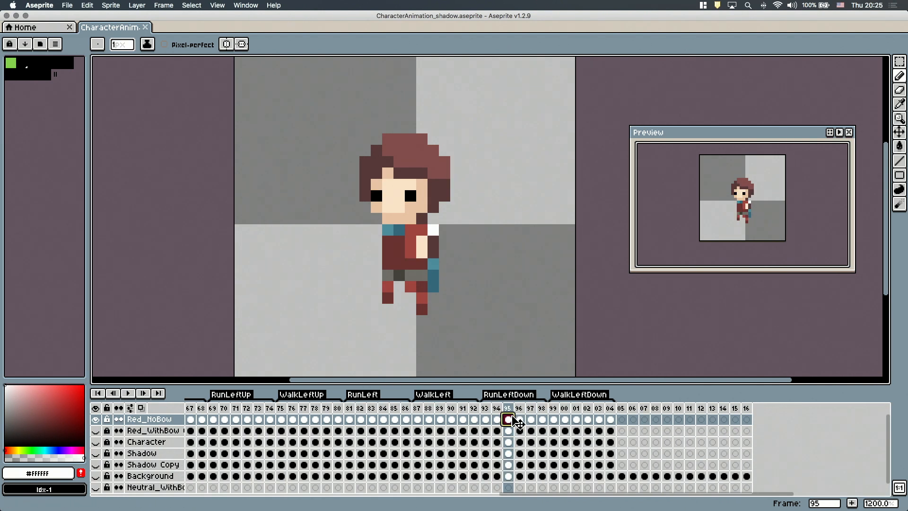
key(super+a)
key(m)
click(611, 419)
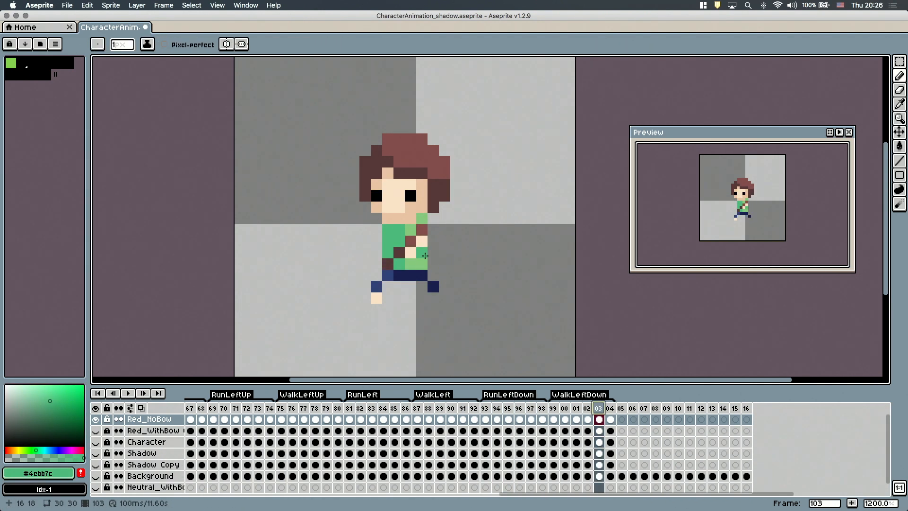
Step: Paint over the brown strap on the WalkLeftDown frames with shirt greens #4cbb7c and #86ca7d
drag(399, 252, 388, 264)
alt+click(419, 221)
drag(422, 230, 411, 241)
key(Left)
mouse_move(516, 410)
mouse_down()
mouse_move(486, 412)
mouse_move(588, 410)
mouse_up()
alt+click(449, 221)
key(Right)
key(Right)
alt+click(422, 230)
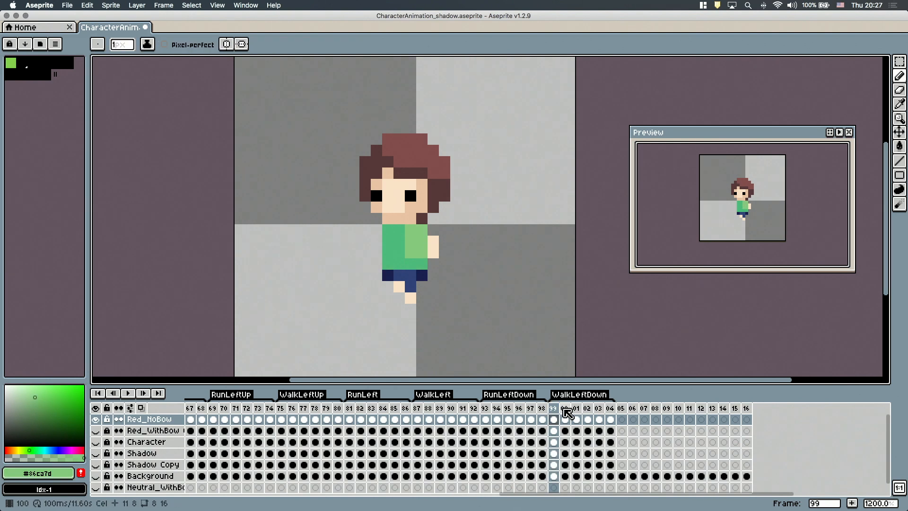
Step: Fill the green shirt on the WalkLeftDown frames with dark red #6a3231 and the lighter red sampled from the reference sprite
alt+click(394, 253)
key(g)
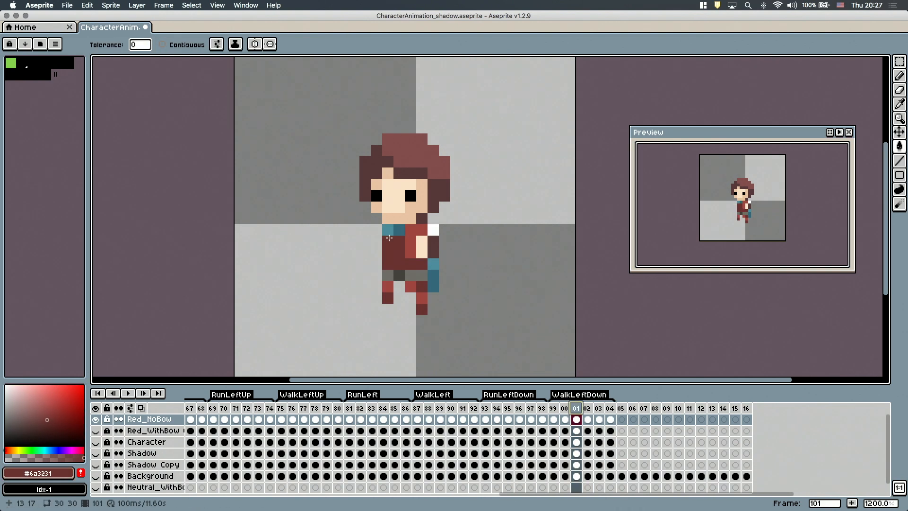
key(Right)
alt+click(416, 242)
click(556, 409)
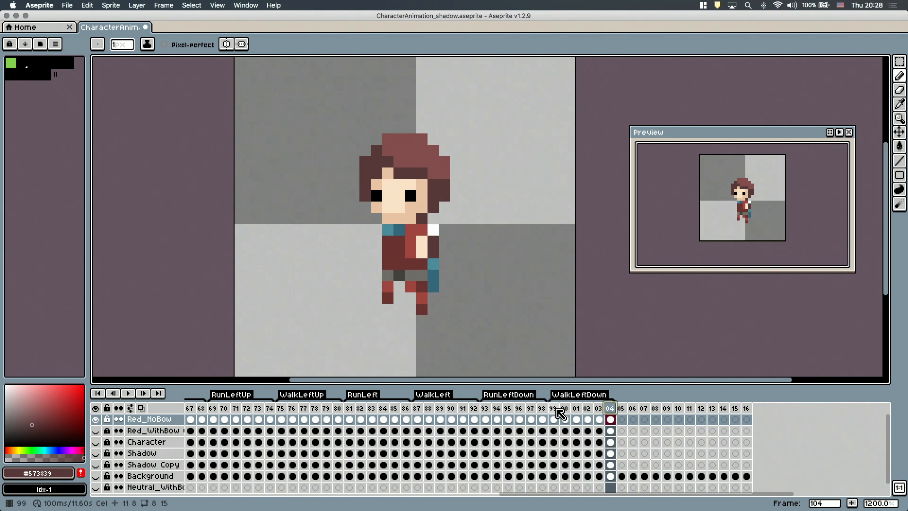
Step: Paint the shoulder pixel on the WalkLeftDown frames in white #ffffff, sampled from the finished frame
key(Left)
key(Left)
key(Left)
key(Left)
alt+click(433, 230)
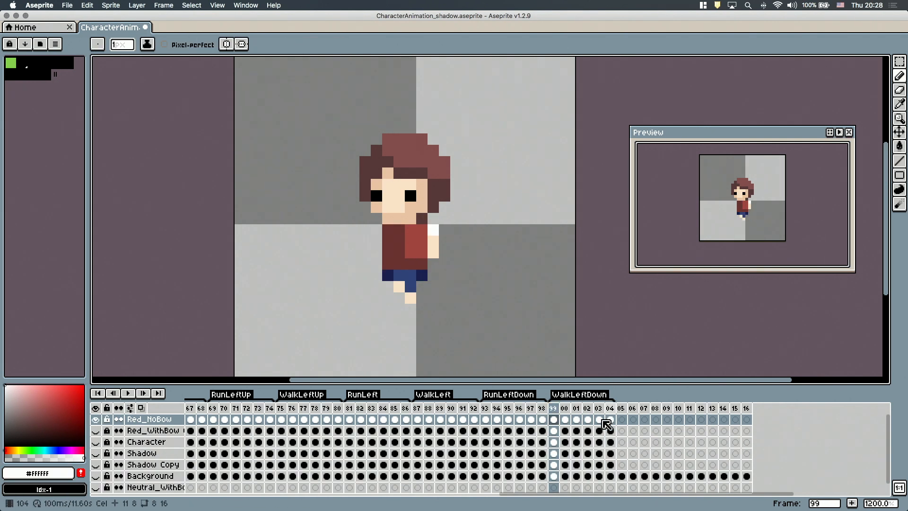
Step: Recolour the blue shorts on the WalkLeftDown frames with the greys of frame 104, including dark grey #43413b
click(610, 408)
alt+click(410, 275)
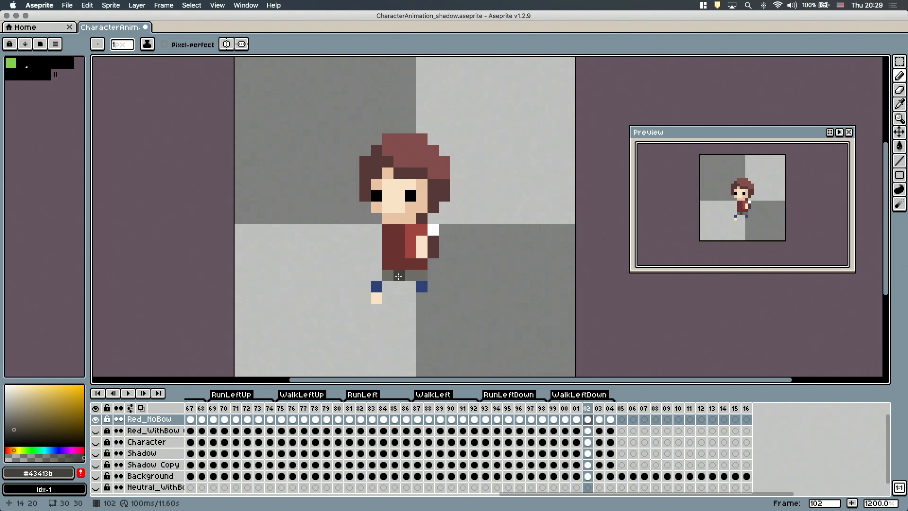
key(Left)
key(Left)
key(Left)
key(Left)
key(Left)
Step: Paint the scarf at the neck on the WalkLeftDown frames in teal #4d8c9d and darker #35677b
alt+click(391, 231)
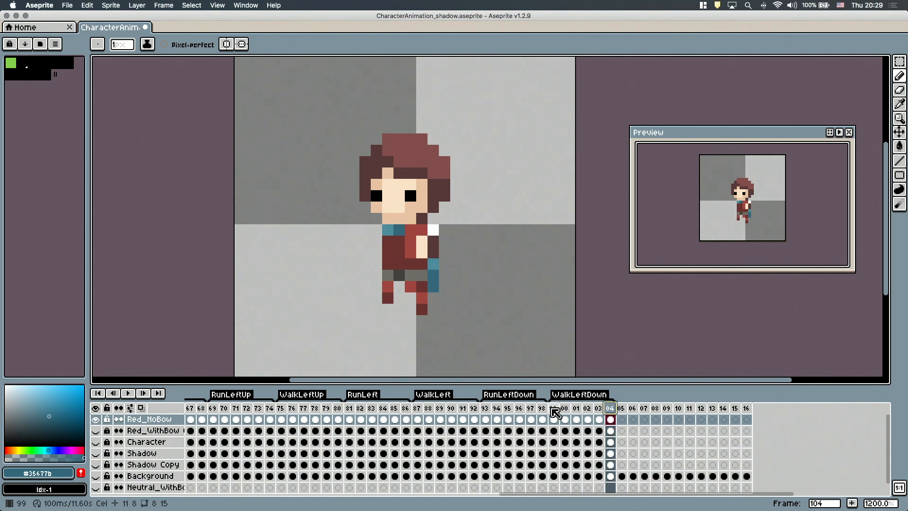
click(551, 408)
key(m)
key(b)
key(Left)
key(Left)
key(Left)
key(Left)
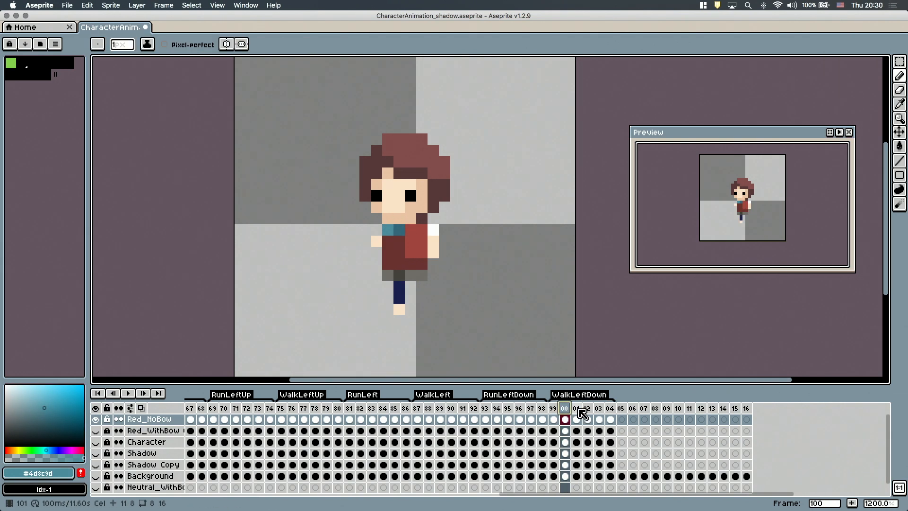
Step: Paint the legs on the WalkLeftDown frames in red #a0443f and dark red #6a3231
alt+click(410, 263)
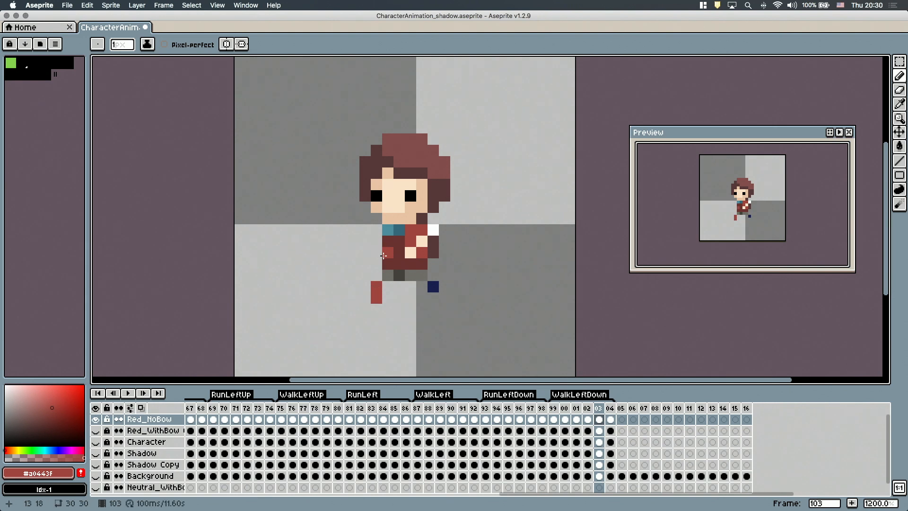
click(610, 408)
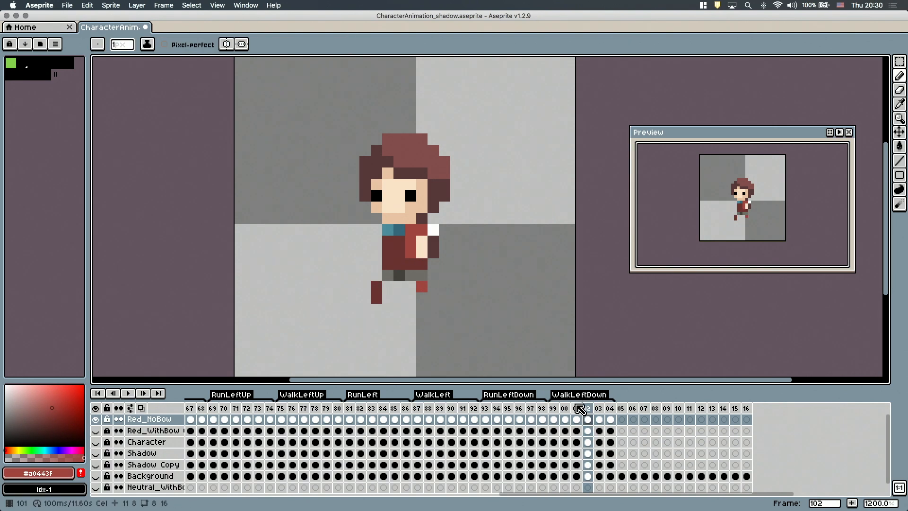
click(578, 408)
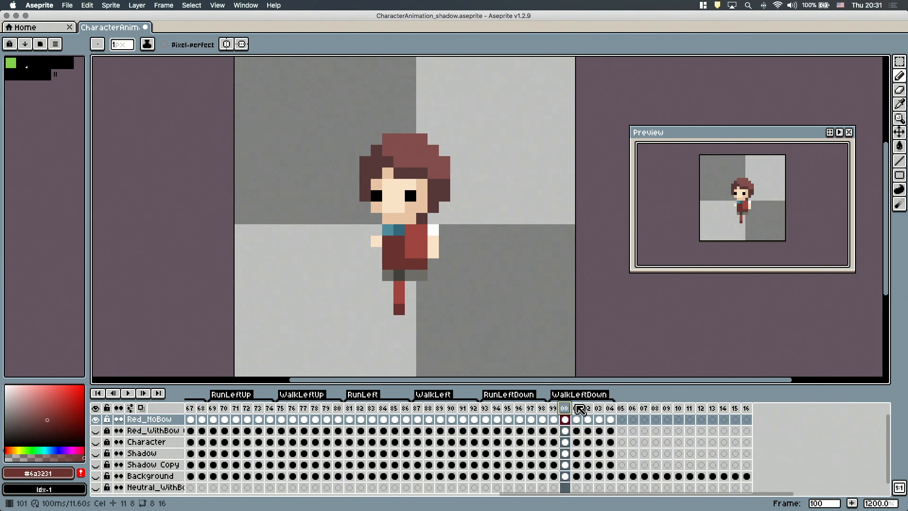
Step: Add the hanging teal cloth behind the arm on the remaining WalkLeftDown frames in #4d8c9d and #35677b
click(577, 408)
key(super+v)
click(601, 409)
key(super+v)
key(super+d)
key(b)
click(432, 275)
alt+click(387, 229)
click(433, 264)
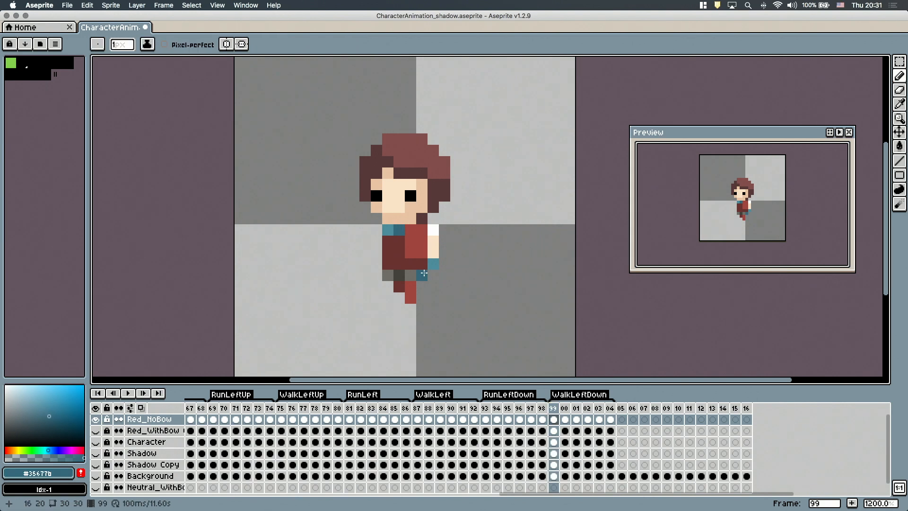
Step: Play the RunLeftDown and WalkLeftDown animations to check the recoloured outfit
click(565, 409)
click(531, 408)
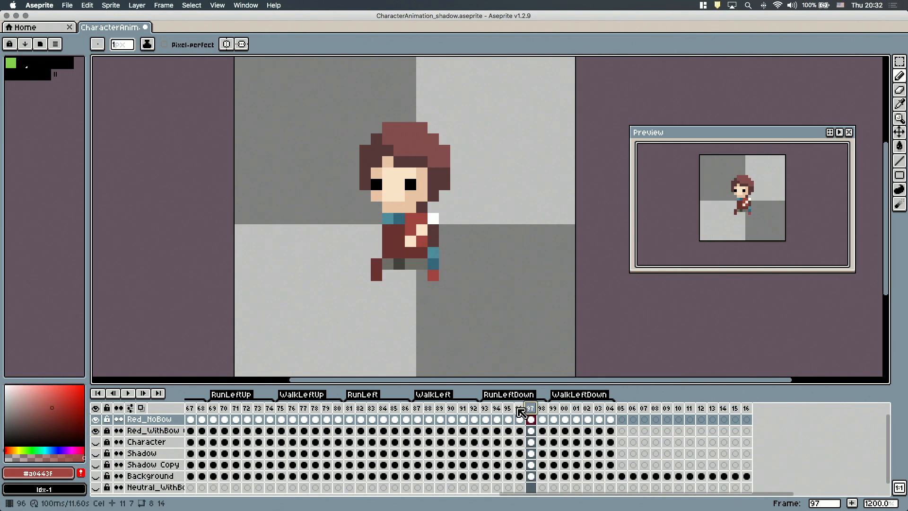
click(554, 410)
click(520, 411)
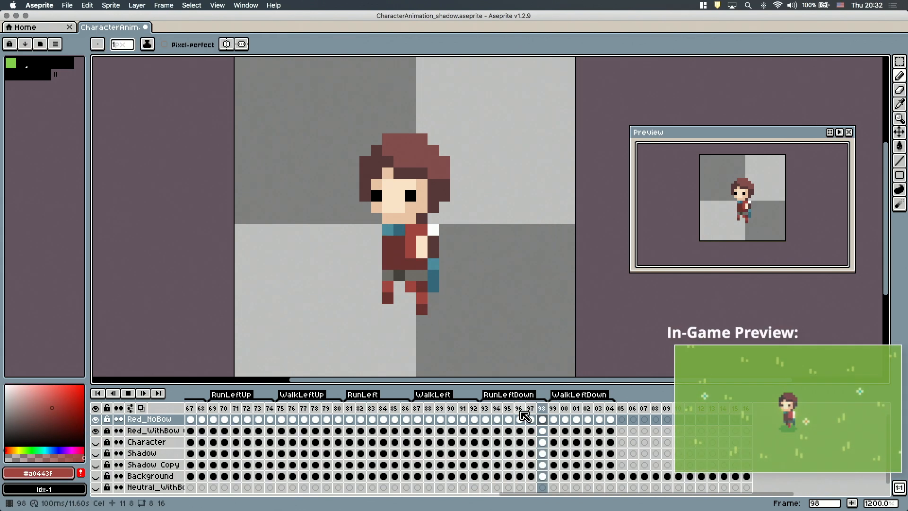
click(525, 415)
click(570, 411)
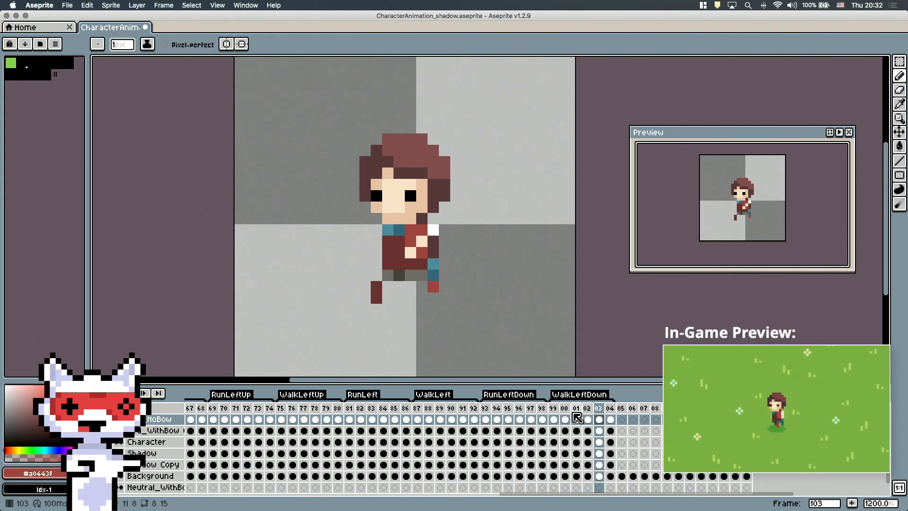
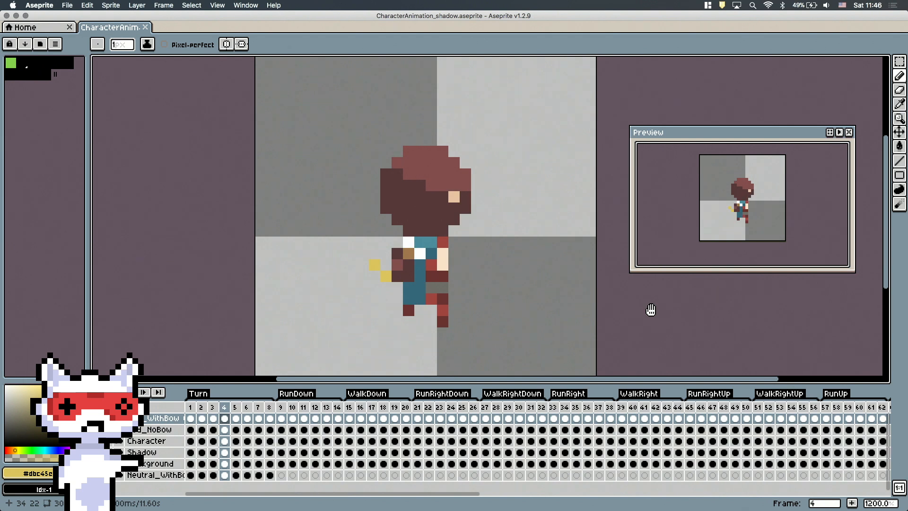
Step: Select the sprite in Turn frame 1 as the source for the yellow bow
click(282, 418)
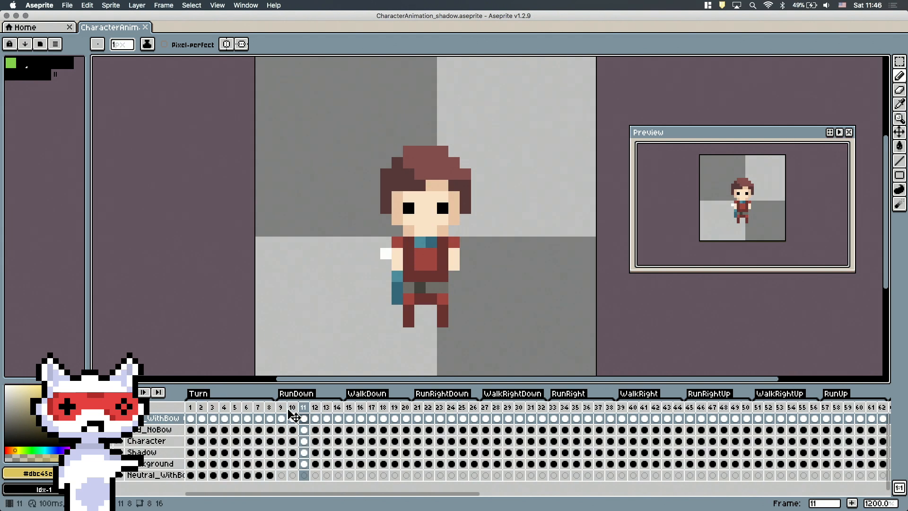
click(259, 408)
click(190, 407)
click(898, 61)
key(super+a)
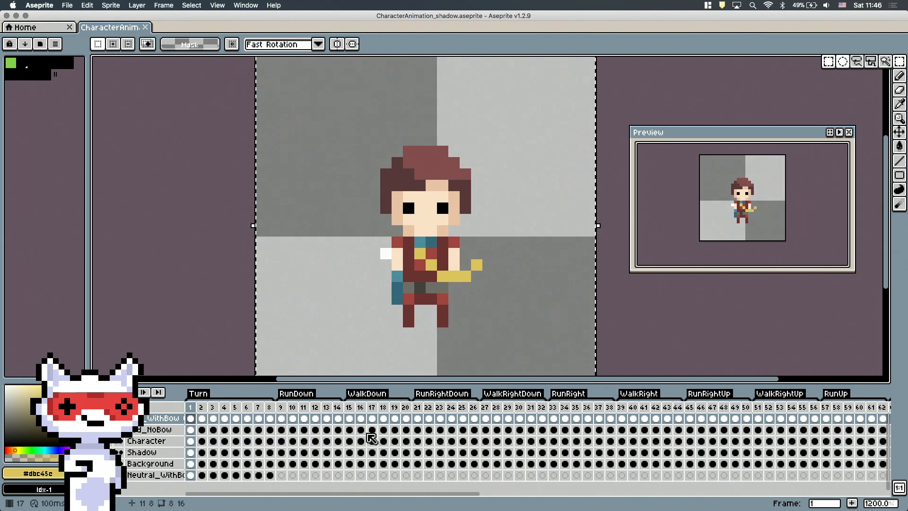
Step: Create a new layer named Bow above the character layers and paste the yellow bow into RunDown frames 11 and 14
click(304, 407)
key(super+d)
key(shift+n)
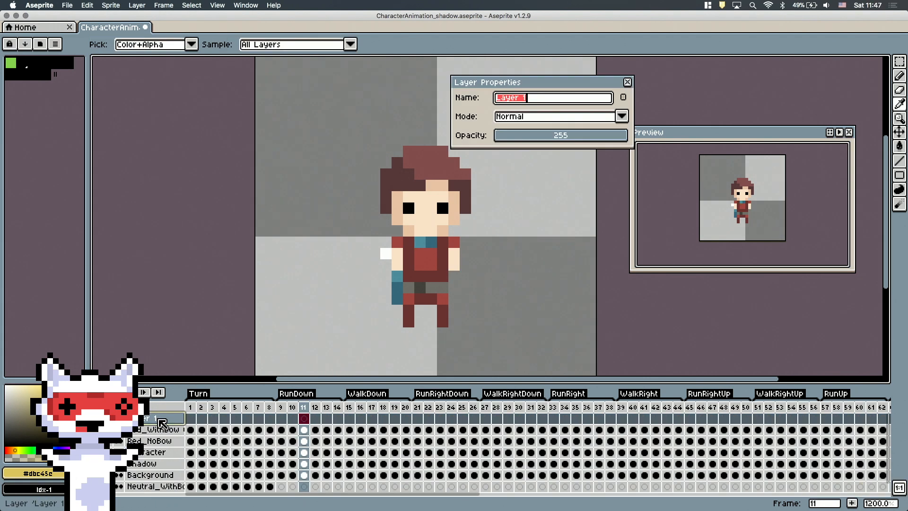
key(super+v)
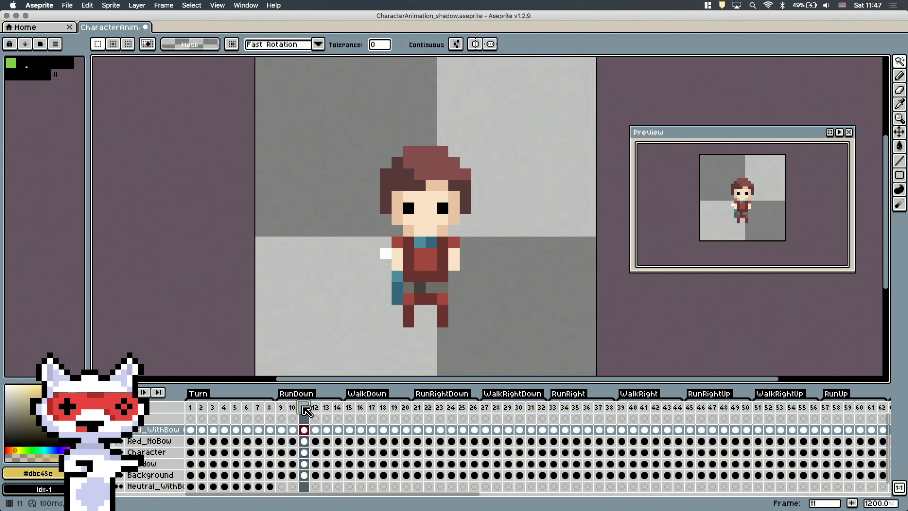
key(b)
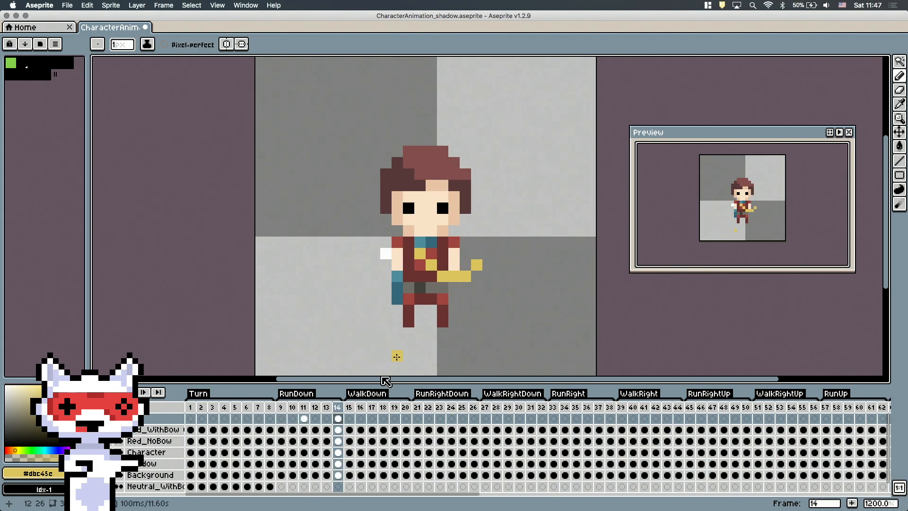
Step: Draw the yellow bow on RunDown frame 12, using the neighbouring frames as reference
key(Left)
key(Left)
key(Left)
key(Right)
key(e)
key(Left)
drag(308, 407, 330, 409)
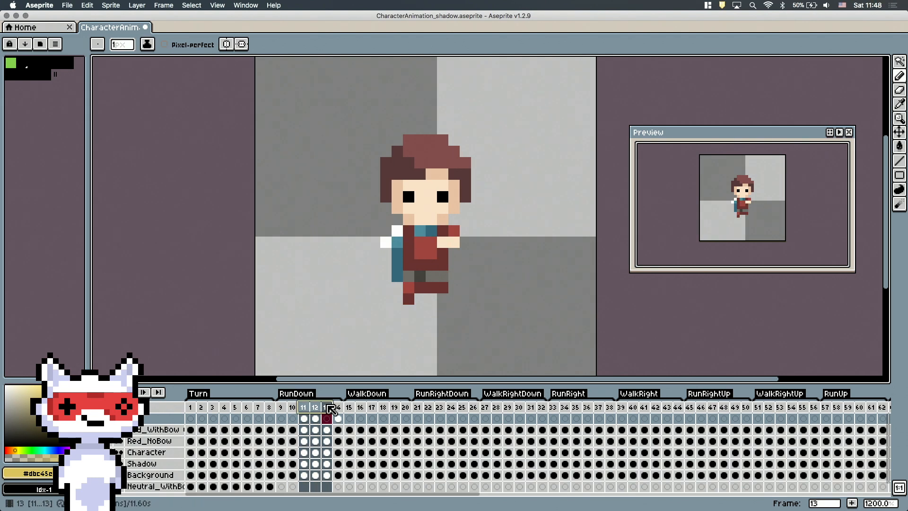
Step: Draw the yellow bow across the chest on RunDown frame 13
click(307, 415)
key(Right)
key(Right)
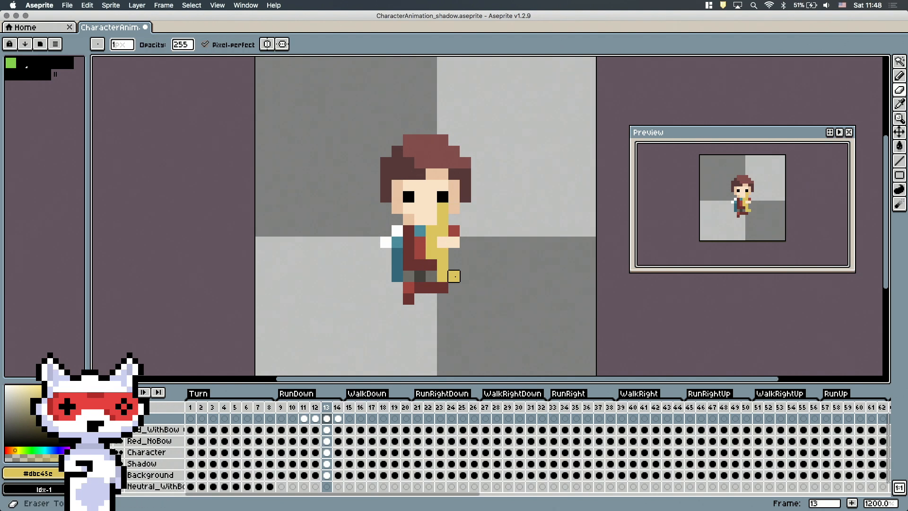
key(Left)
key(Left)
key(Left)
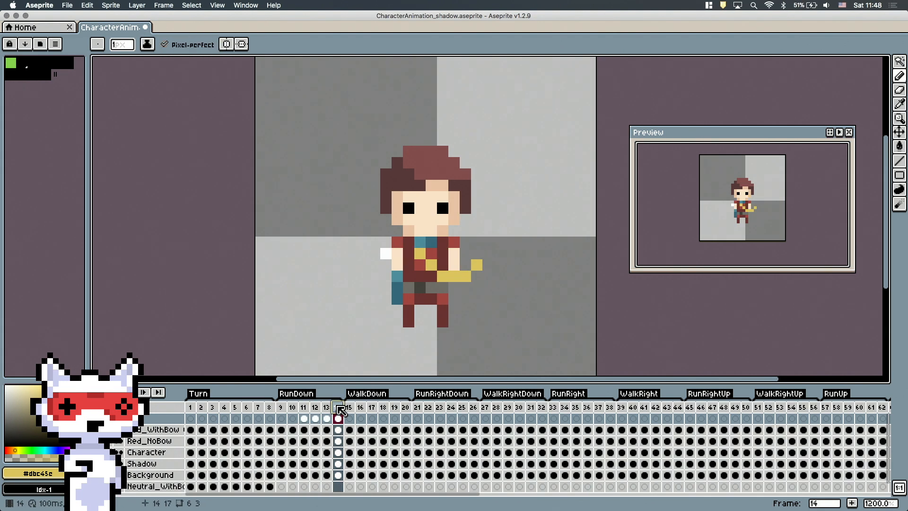
Step: Draw the yellow bow on RunDown frame 9 and erase its surplus pixels
key(e)
click(455, 278)
key(b)
key(Left)
key(Right)
drag(465, 242, 475, 241)
key(e)
key(e)
key(Right)
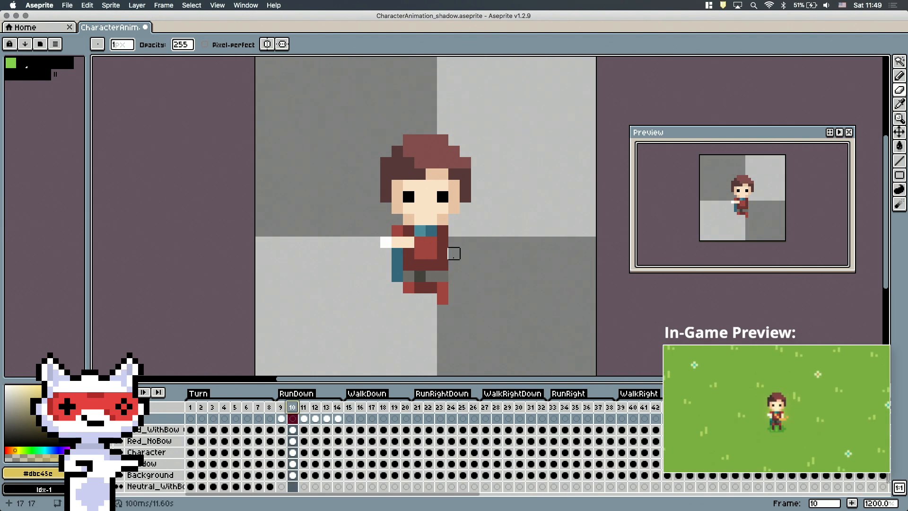
Step: Paint the visible bow pixels beside the body on RunDown frame 10 and play the animation
key(b)
click(464, 241)
key(Right)
key(Right)
key(Left)
key(Left)
key(Left)
key(Right)
key(Right)
key(Return)
Step: Copy the bow from the RunDown frames and paste it into WalkDown frame 20
click(349, 409)
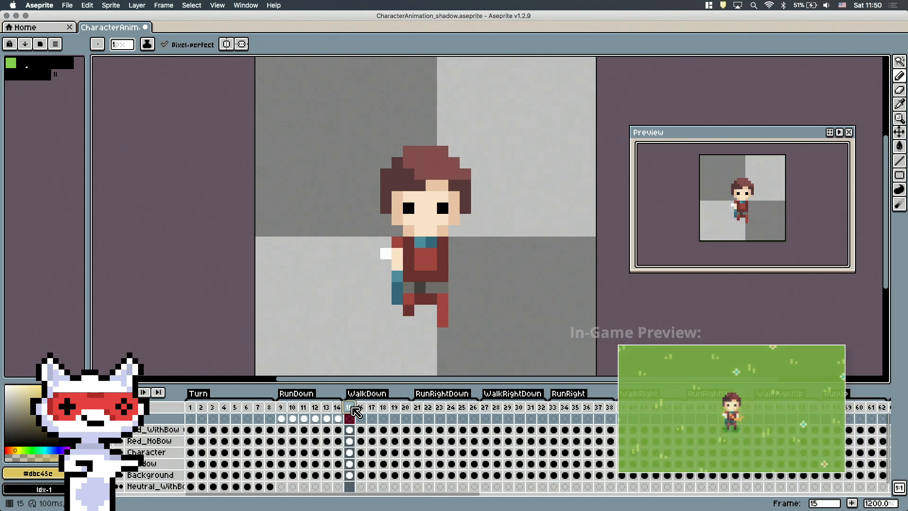
click(371, 407)
click(313, 407)
key(super+c)
click(372, 407)
key(super+v)
drag(281, 418, 407, 418)
key(super+c)
key(super+v)
key(super+z)
click(351, 419)
key(super+v)
key(Right)
key(Right)
key(Right)
key(e)
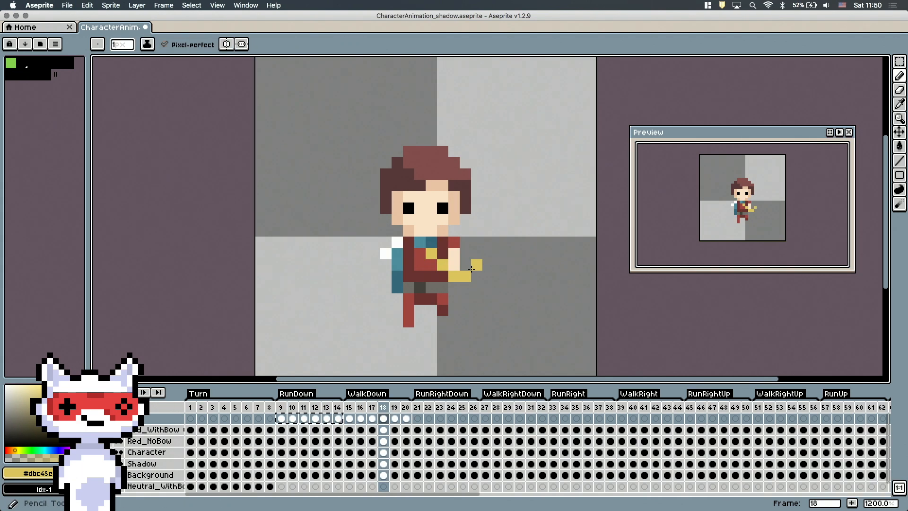
key(Left)
key(super+z)
key(super+z)
key(super+z)
key(super+z)
key(super+z)
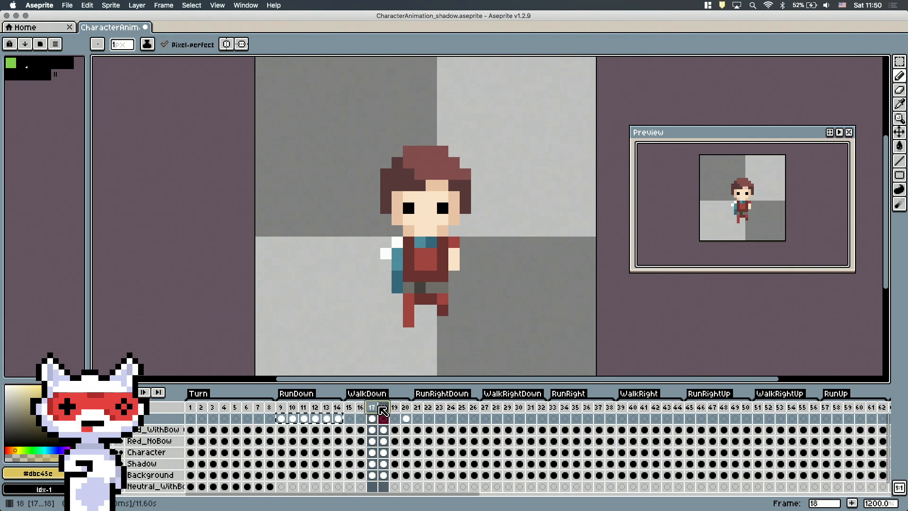
Step: Paste the bow into WalkDown frames 17 and 18 and adapt its pixels to the arm position
key(Right)
key(super+v)
key(super+d)
drag(372, 407, 396, 409)
key(b)
key(super+z)
key(Right)
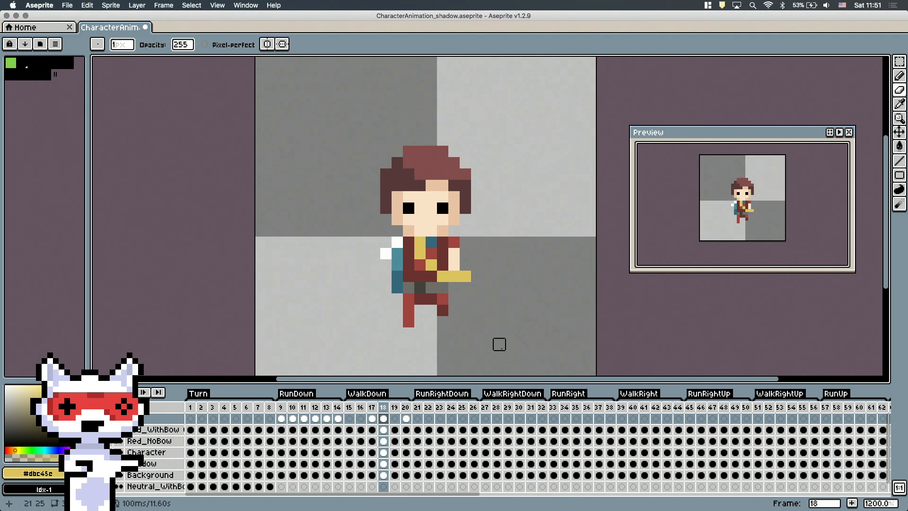
Step: Copy the bow from the RunDown frames into WalkDown frame 19 and move it down to fit the arm
key(m)
key(super+shift+d)
key(Right)
key(super+d)
drag(372, 408, 396, 406)
click(315, 408)
key(super+a)
key(super+c)
click(395, 408)
key(super+v)
key(Down)
key(super+d)
key(Down)
click(395, 407)
key(super+d)
Step: Copy the bow cels of RunDown frames 9 and 10 into WalkDown frames 15 and 16 and play the animation
click(406, 408)
click(372, 407)
click(384, 407)
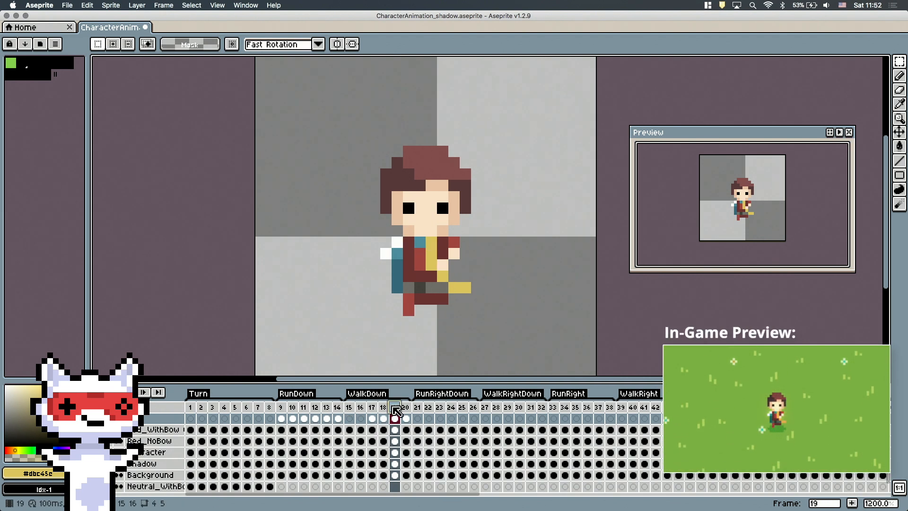
click(394, 407)
click(404, 409)
drag(395, 409, 405, 411)
click(350, 410)
click(281, 415)
drag(282, 417, 292, 418)
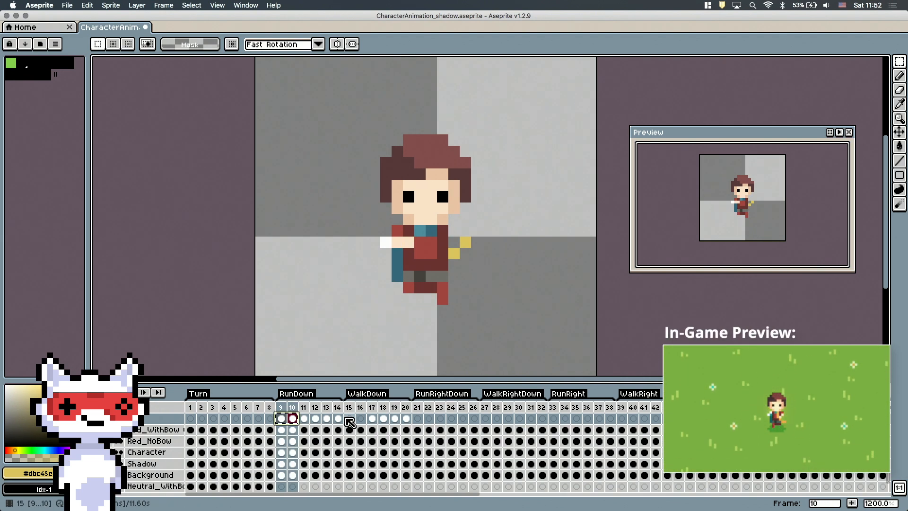
click(349, 422)
key(Return)
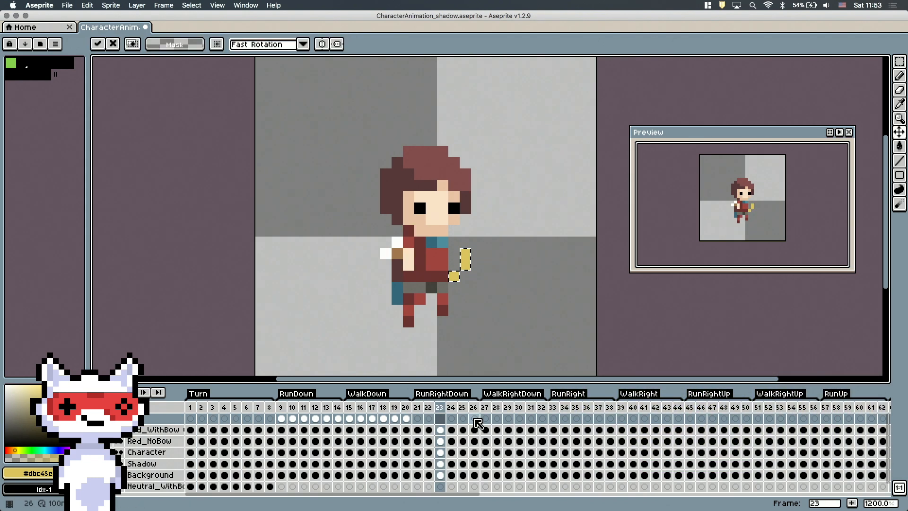
Step: Place the yellow bow in front of the body on RunRightDown frames 23 and 26
click(440, 407)
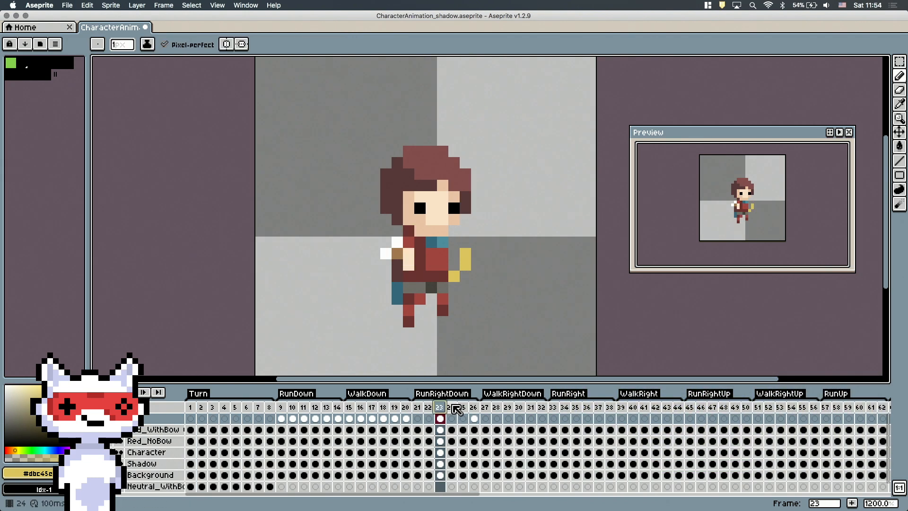
click(455, 410)
drag(441, 408, 452, 407)
click(899, 61)
click(442, 417)
Step: Draw the yellow bow on RunRightDown frames 24 and 25, matching it to frame 23
click(462, 408)
key(b)
drag(477, 254, 487, 242)
key(super+z)
drag(454, 208, 454, 265)
click(452, 408)
drag(441, 408, 463, 405)
click(451, 408)
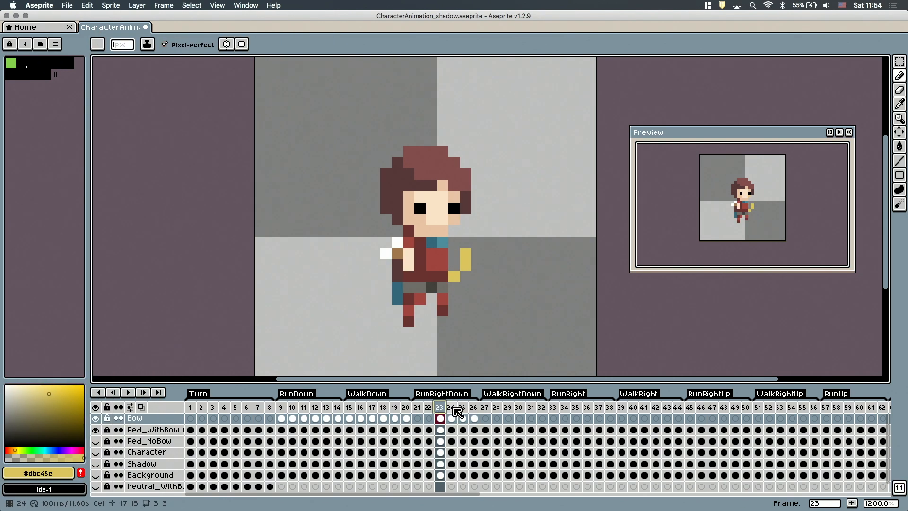
Step: Adjust the bow pixels on RunRightDown frame 24 and play the animation to check the bow's movement
click(442, 408)
drag(190, 407, 204, 406)
click(452, 408)
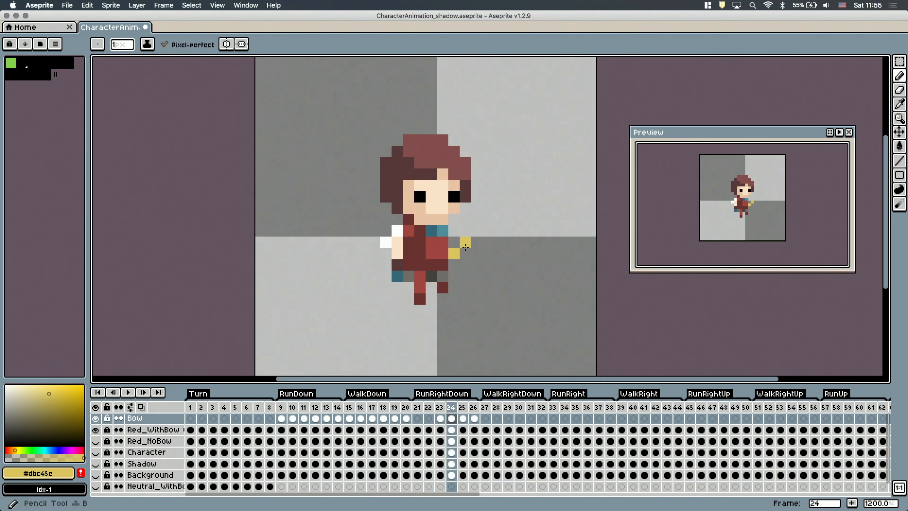
click(474, 408)
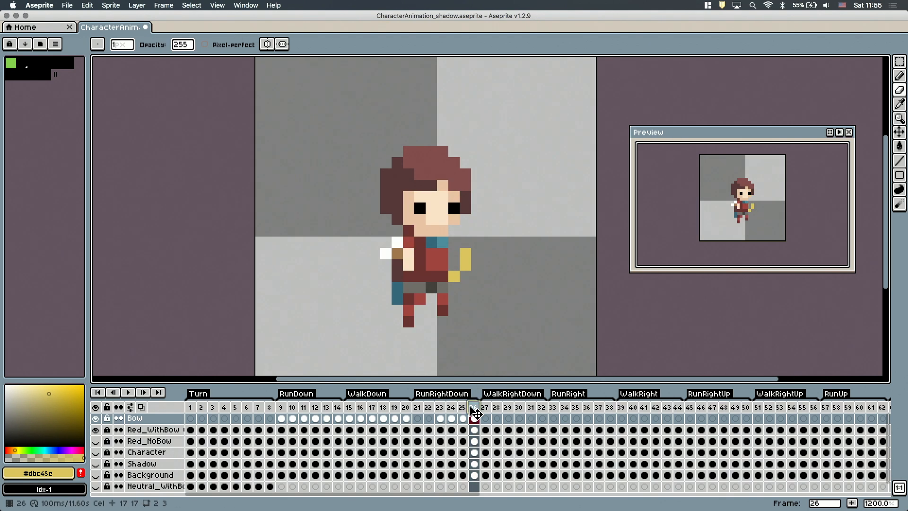
click(430, 407)
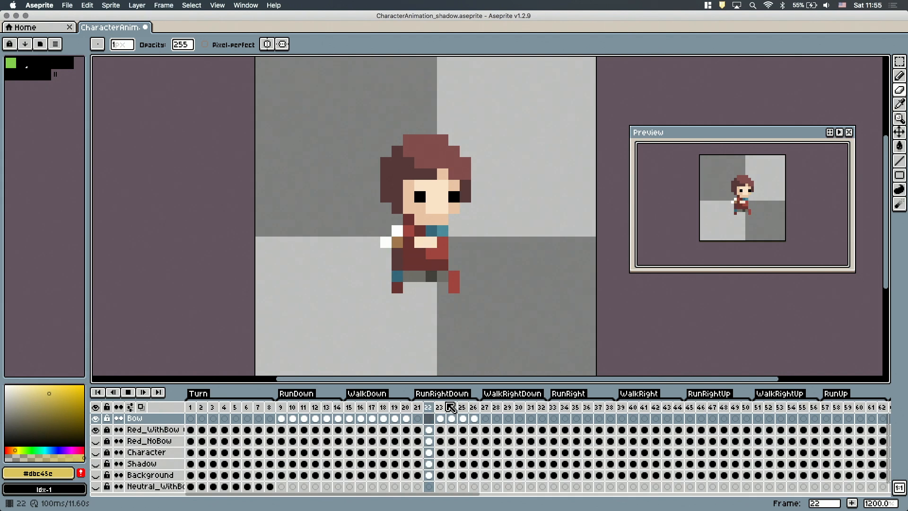
Step: Redraw and trim the yellow bow's pixels in front of the body on the RunRightDown frames
key(e)
key(b)
mouse_move(454, 265)
mouse_down()
mouse_move(468, 208)
mouse_move(475, 231)
mouse_up()
key(e)
key(Left)
key(m)
key(e)
drag(441, 407, 449, 404)
key(b)
Step: Compare the bow across RunRightDown frames 23 to 26, correct its pixels on frame 26 and play the animation
click(462, 407)
click(451, 407)
click(440, 407)
key(e)
click(451, 407)
click(202, 429)
click(474, 407)
click(474, 419)
click(465, 253)
key(Return)
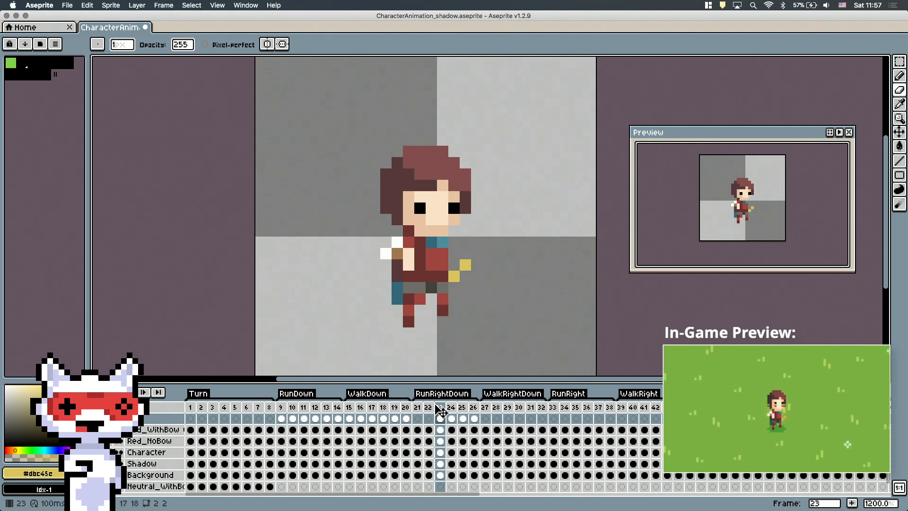
Step: Copy the bow cels of RunRightDown frames 23 to 26 into WalkRightDown frames 29 to 32, realign them with the body and play the animation
key(Return)
drag(440, 418, 474, 419)
key(super+c)
click(511, 419)
key(super+v)
key(Right)
click(900, 62)
drag(382, 167, 517, 327)
click(530, 408)
click(542, 407)
key(super+d)
key(Return)
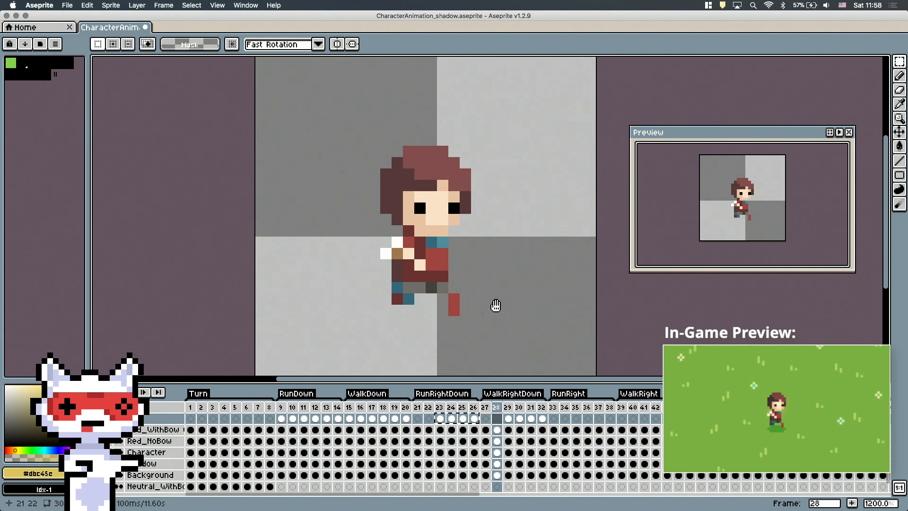
Step: Refer to the Red_WithBow cel of Turn frame 3 and draw the yellow bow in front of the body on RunRight frame 36
click(213, 429)
drag(900, 62, 891, 64)
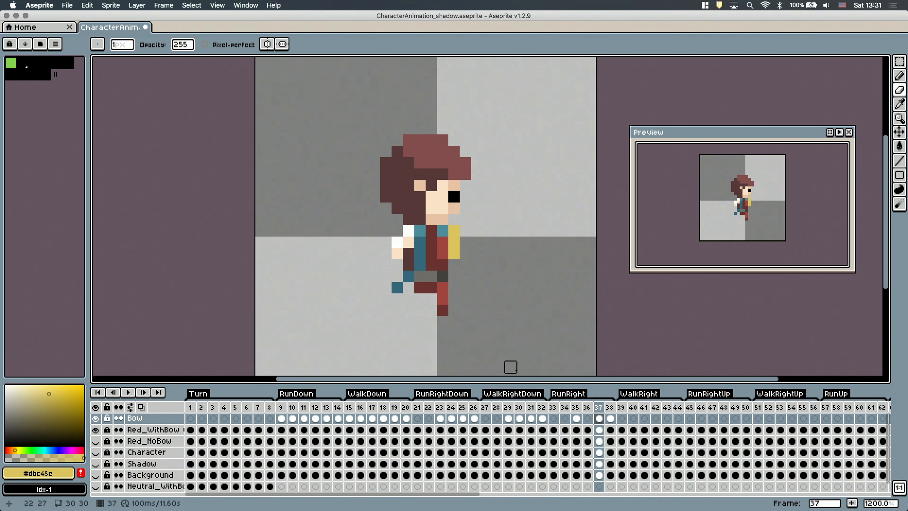
click(588, 408)
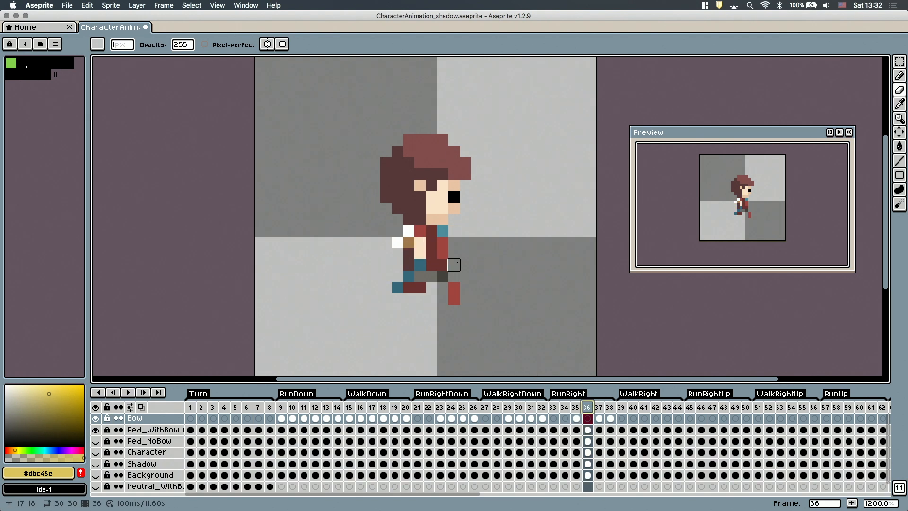
key(b)
drag(454, 253, 465, 242)
click(588, 408)
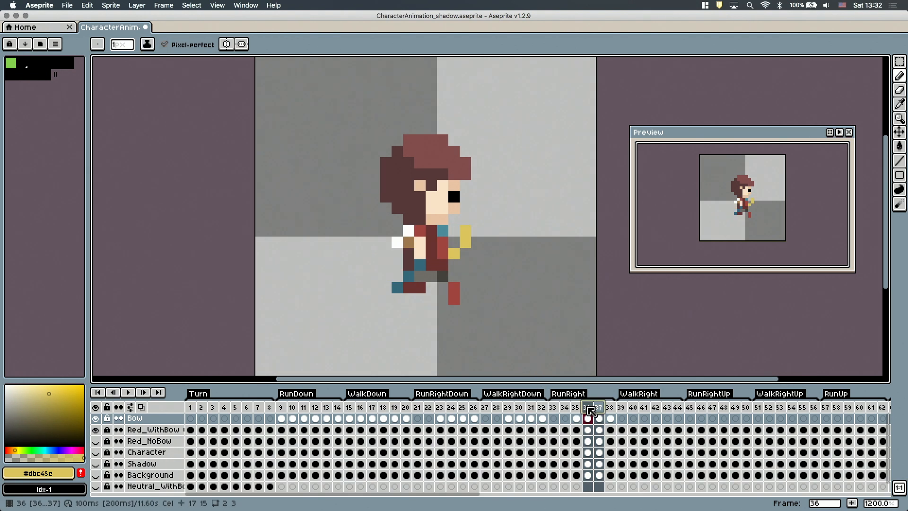
click(599, 407)
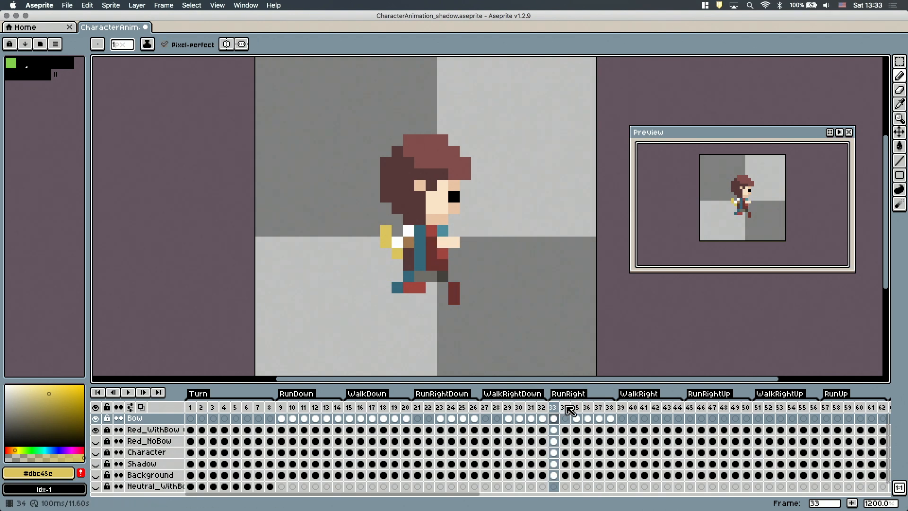
Step: Refine the bow's front and rear pixels on RunRight frames 33 to 36, checking the motion between neighbouring frames
key(Return)
key(e)
click(375, 231)
key(b)
key(e)
click(587, 407)
click(576, 407)
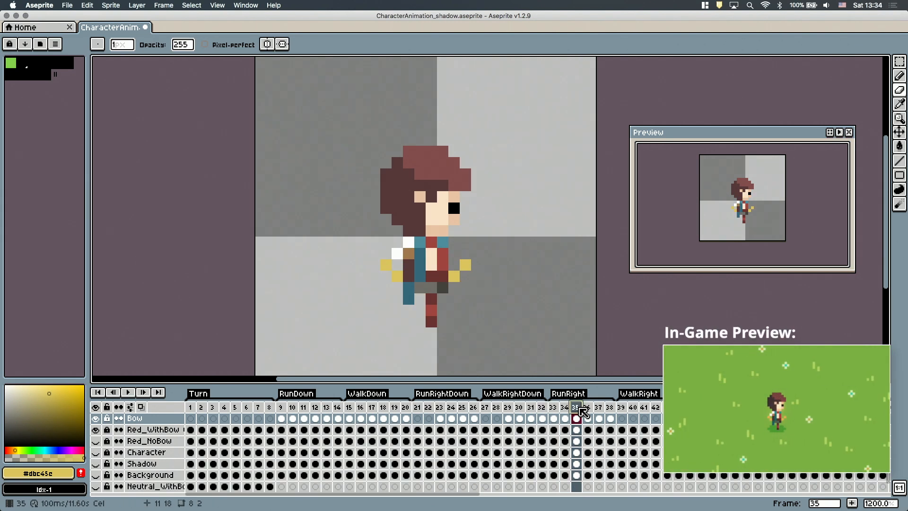
click(587, 411)
key(b)
key(e)
click(554, 408)
click(565, 407)
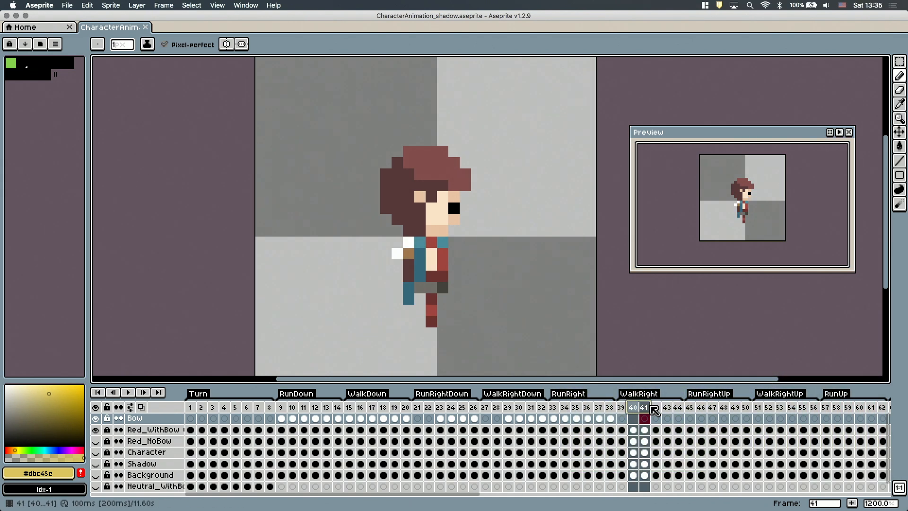
Step: Copy the bow cels of RunRight frames 33 to 38 into WalkRight frames 39 to 44 and shift them down to fit the body
drag(554, 418, 611, 418)
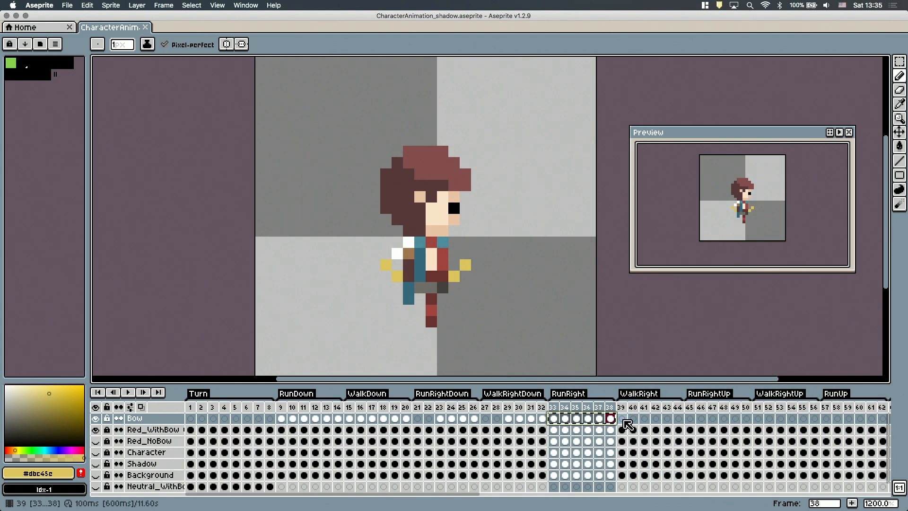
click(622, 418)
key(super+v)
click(899, 62)
drag(290, 145, 516, 372)
click(633, 407)
drag(434, 264, 434, 276)
click(656, 407)
click(667, 407)
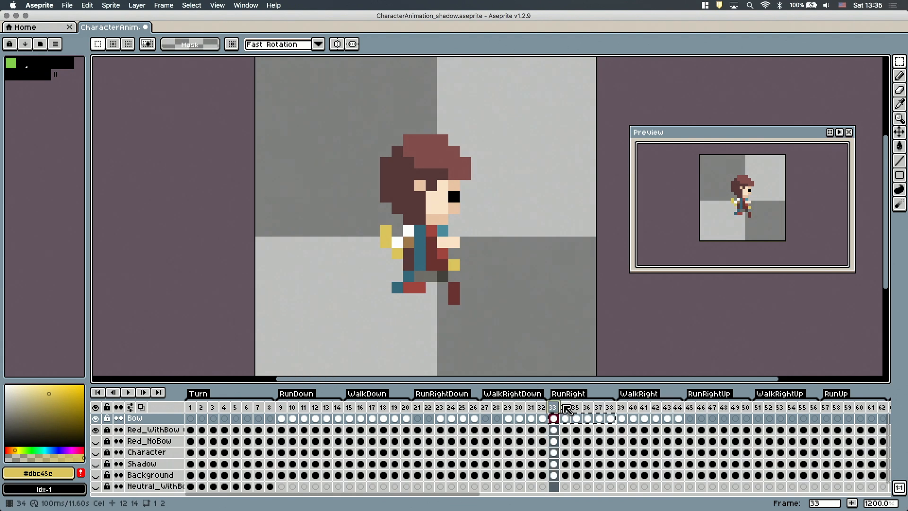
Step: Correct the bow's front and rear pixels on WalkRight frames 41 to 43, undoing the misplaced edits
drag(558, 407, 669, 410)
key(super+z)
key(super+z)
key(super+z)
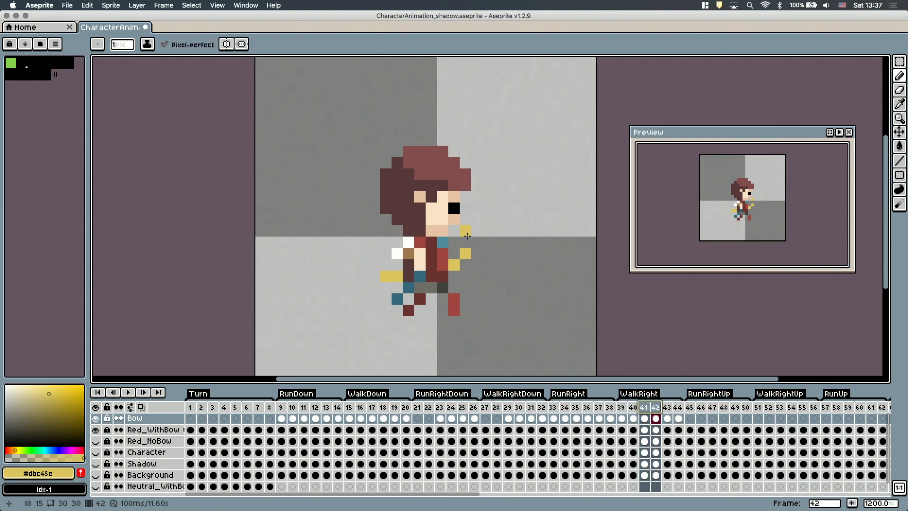
key(b)
key(super+z)
key(super+z)
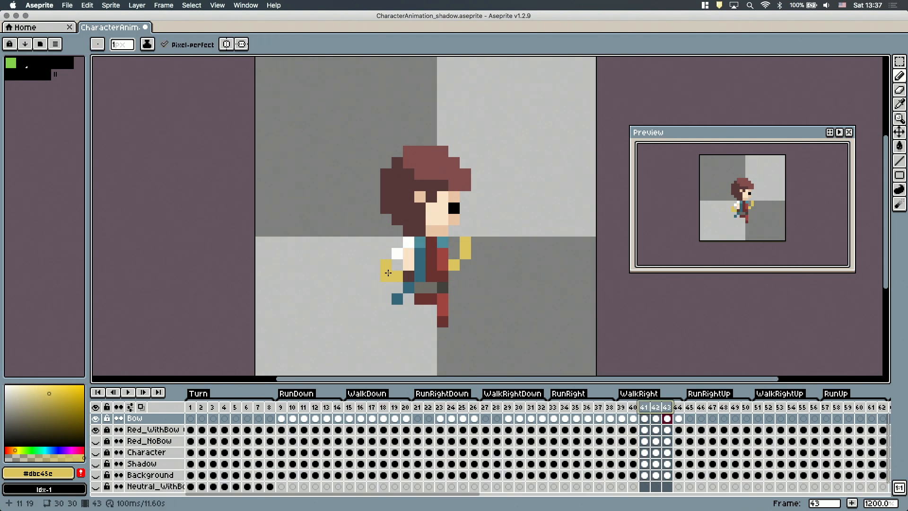
click(667, 407)
mouse_move(670, 406)
mouse_down()
mouse_move(645, 407)
mouse_move(666, 407)
mouse_up()
Step: Adjust the bow pixels on WalkRight frames 39 and 40 and play the animation
click(621, 408)
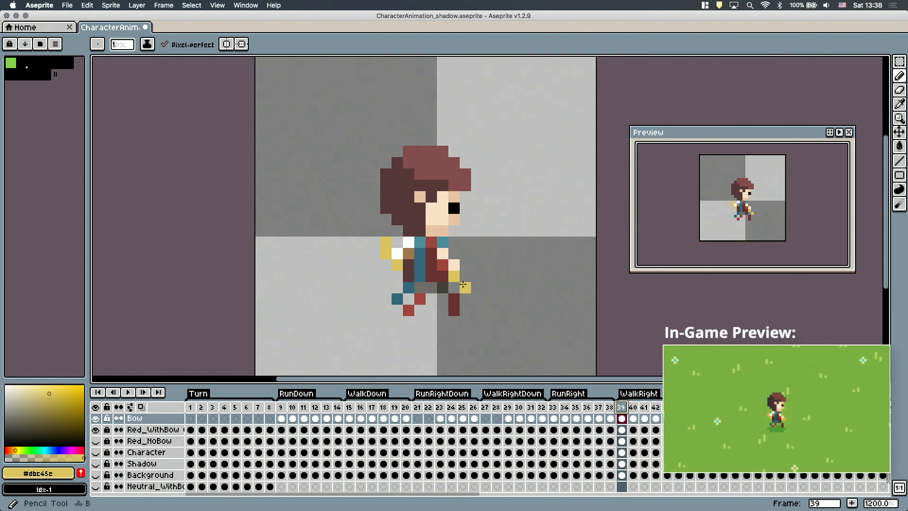
click(453, 262)
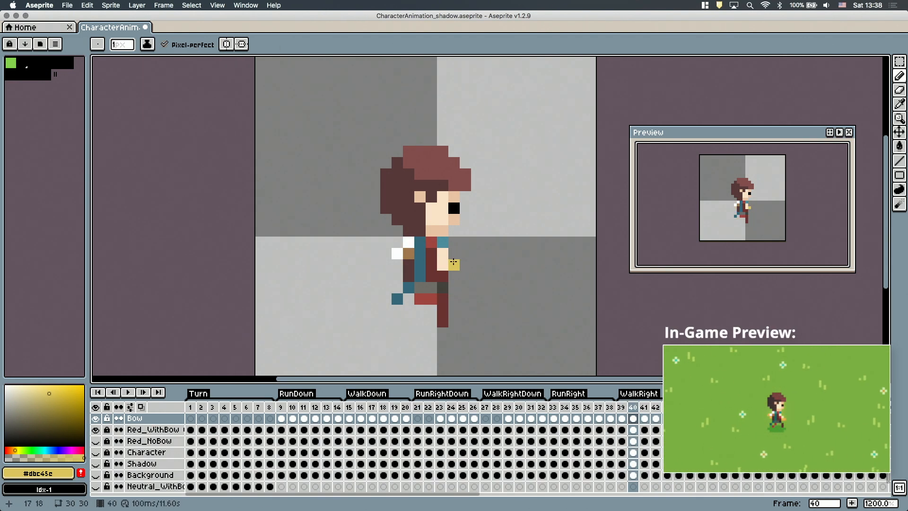
click(397, 231)
key(Return)
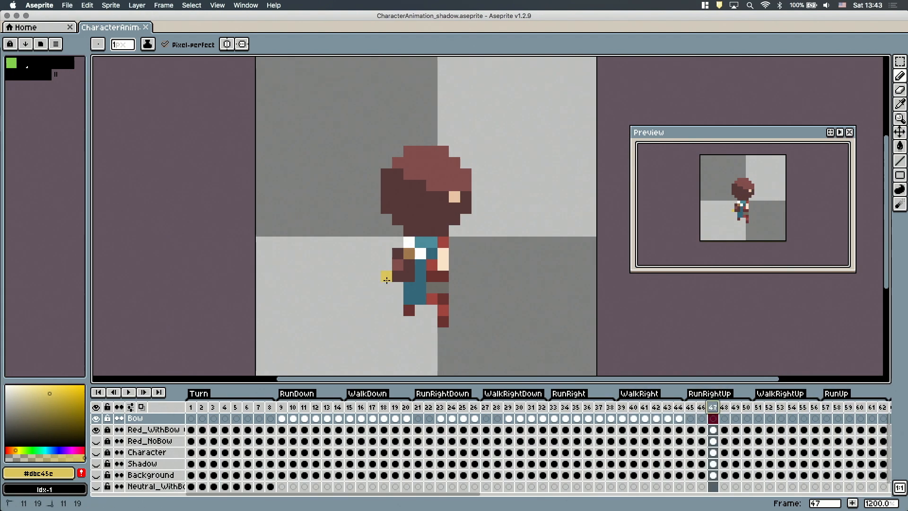
Step: Draw the yellow bow on the Bow layer for RunRightUp frames 45 to 50, comparing neighbouring frames
click(722, 417)
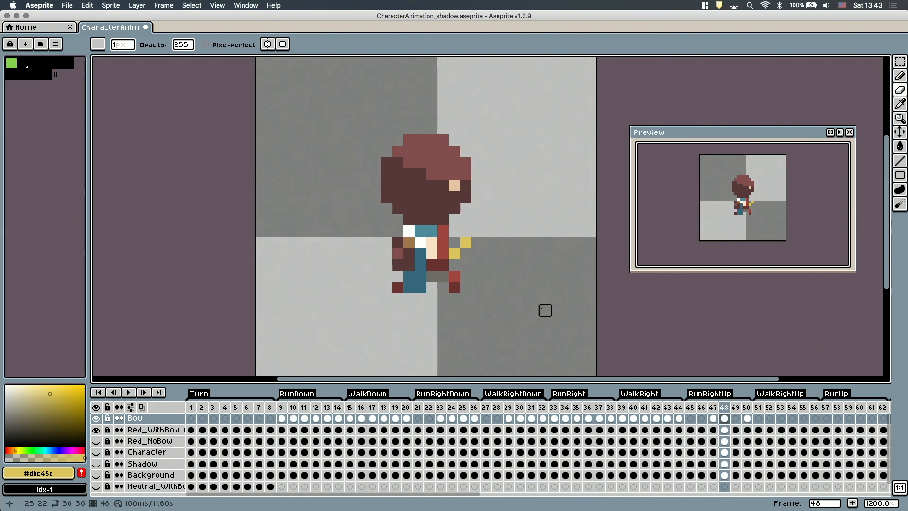
drag(718, 412, 728, 412)
click(736, 415)
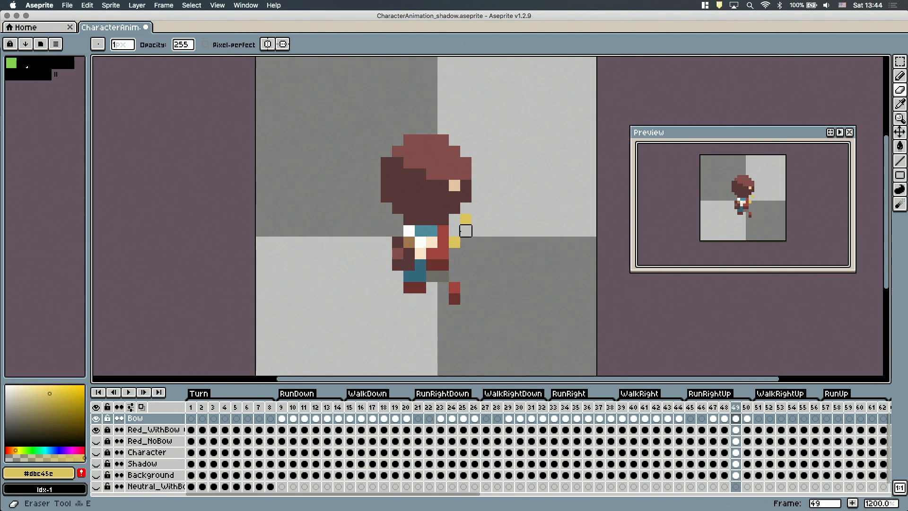
key(Right)
key(Left)
key(Right)
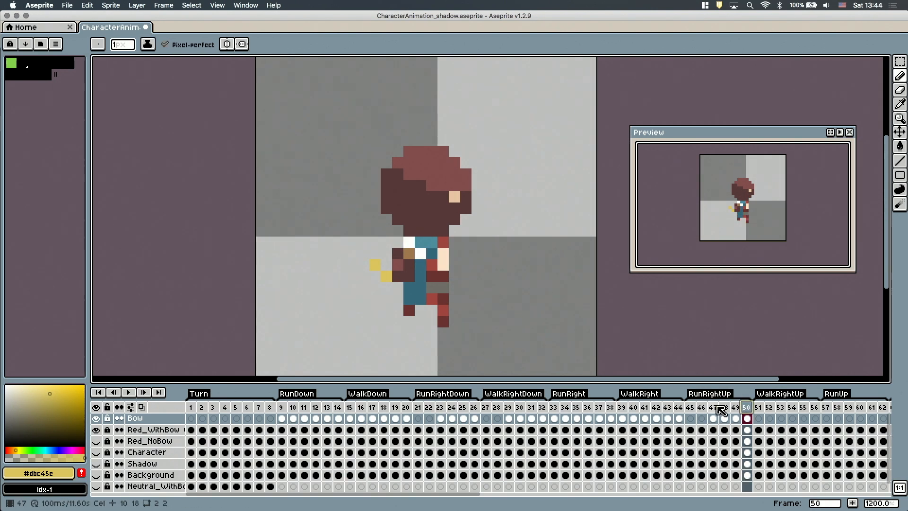
key(Right)
key(Left)
key(Right)
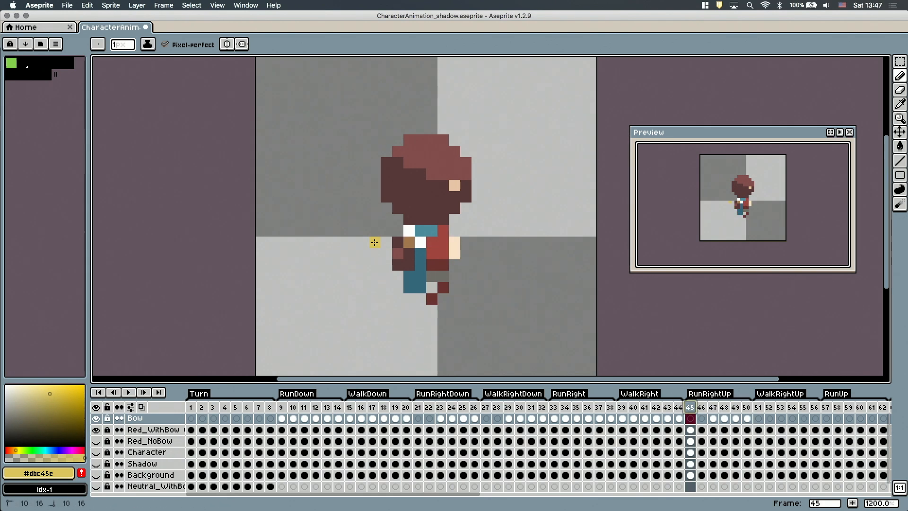
key(e)
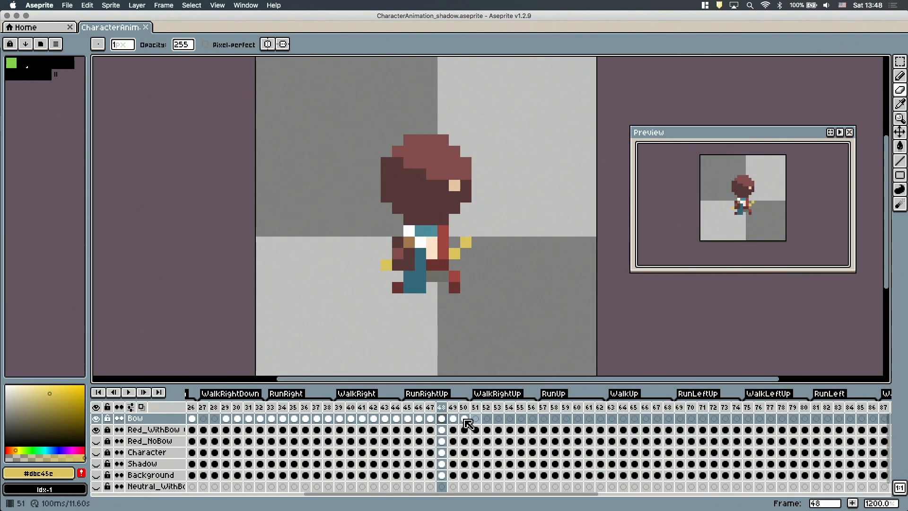
Step: Copy the bow cels of RunRightUp frames 45 to 50 into WalkRightUp frames 51 to 56, shift the bow down and play the animation
drag(407, 418, 464, 419)
key(super+c)
click(475, 418)
key(super+v)
drag(313, 168, 471, 316)
click(475, 411)
key(Down)
key(Down)
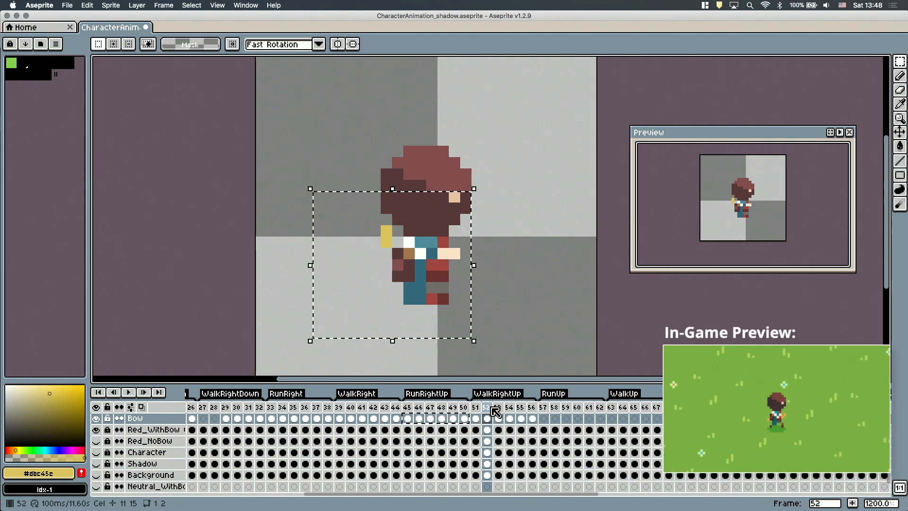
key(Return)
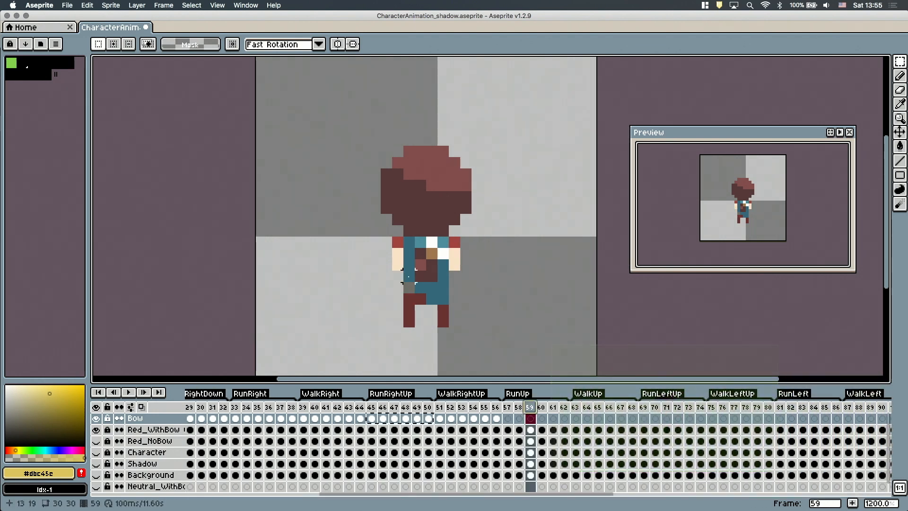
Step: Draw the yellow bow beside the left arm on RunUp frames 59 to 62 and play the animation
key(b)
drag(398, 276, 397, 264)
click(531, 418)
click(542, 418)
click(532, 416)
click(542, 417)
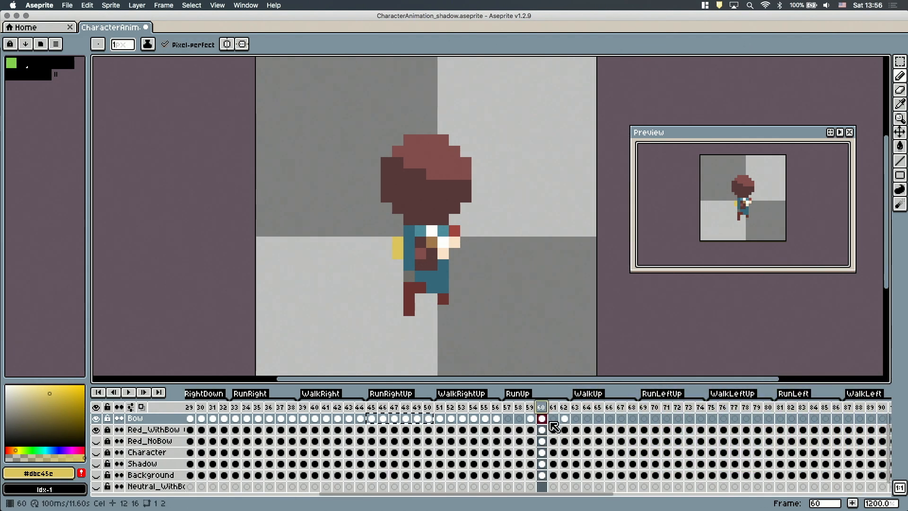
click(554, 417)
click(564, 415)
key(Return)
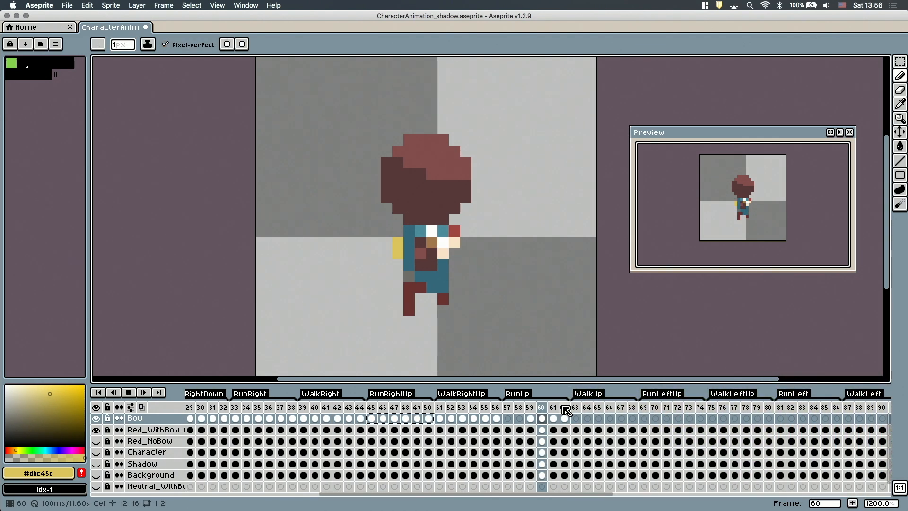
Step: Lay the bow flat on RunUp frame 60, add the bow on frame 57 and play the animation
key(Return)
click(534, 406)
click(542, 418)
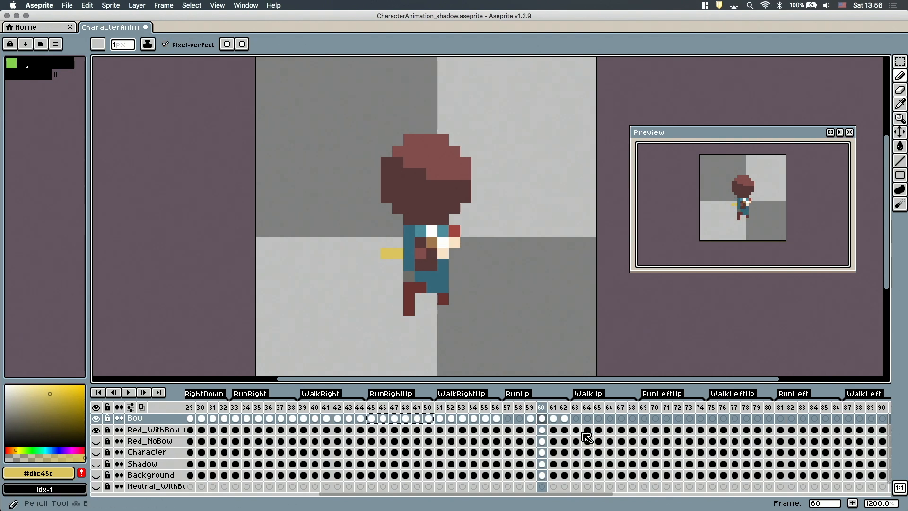
click(508, 408)
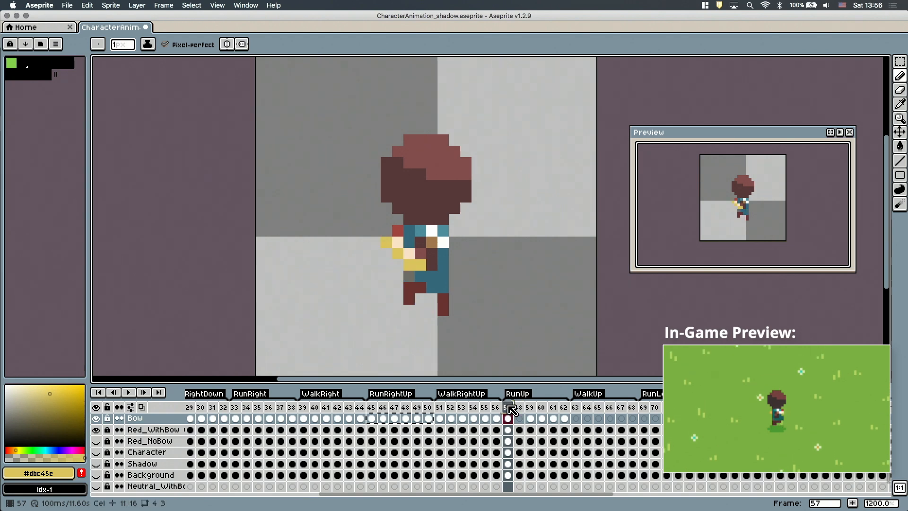
key(Return)
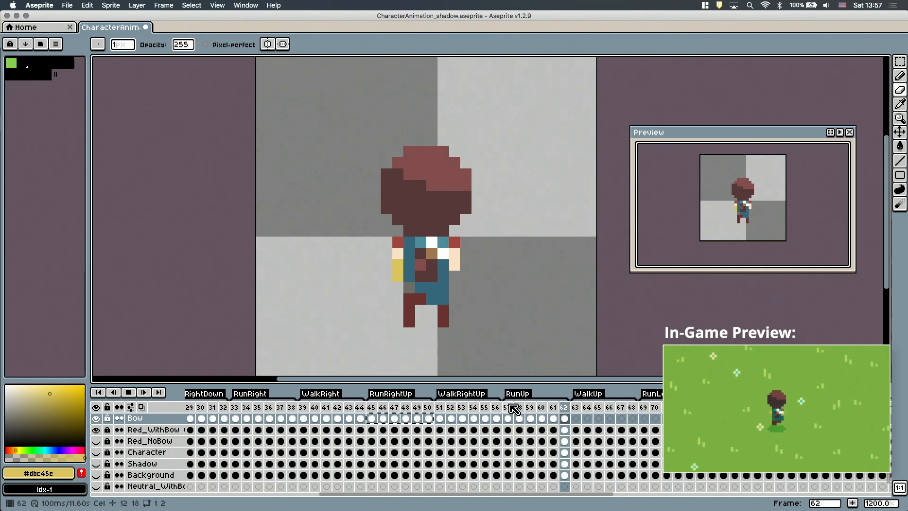
Step: Copy the bow cels of RunUp frames 57 to 62 into WalkUp frames 63 to 68, realign them with the body and play the animation
key(Return)
drag(508, 418, 565, 418)
key(super+c)
click(576, 418)
key(super+v)
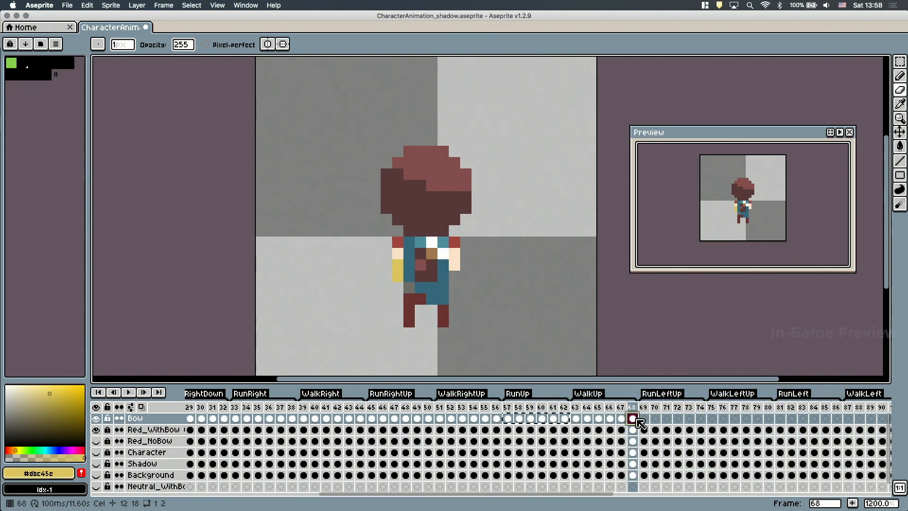
click(576, 417)
key(super+z)
key(m)
mouse_move(349, 235)
mouse_down()
mouse_move(378, 216)
mouse_move(502, 370)
mouse_up()
key(Right)
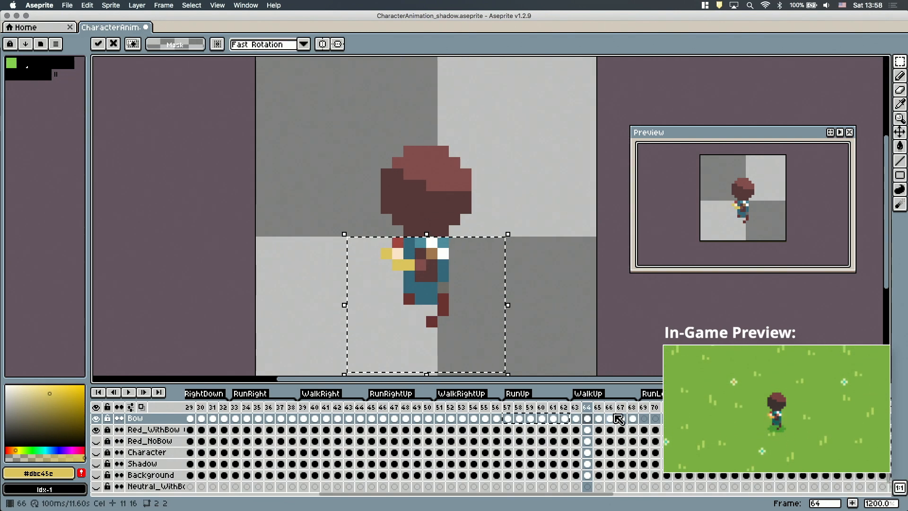
key(Return)
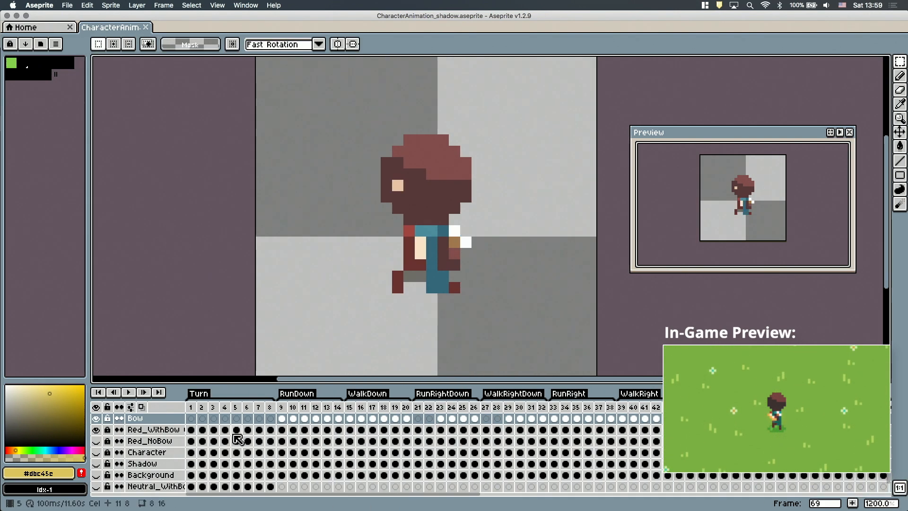
Step: Pick the bow from the Red_WithBow cel of Turn frame 6 and place the yellow bow on RunLeftUp frames 71 and 72
click(248, 430)
key(w)
click(410, 276)
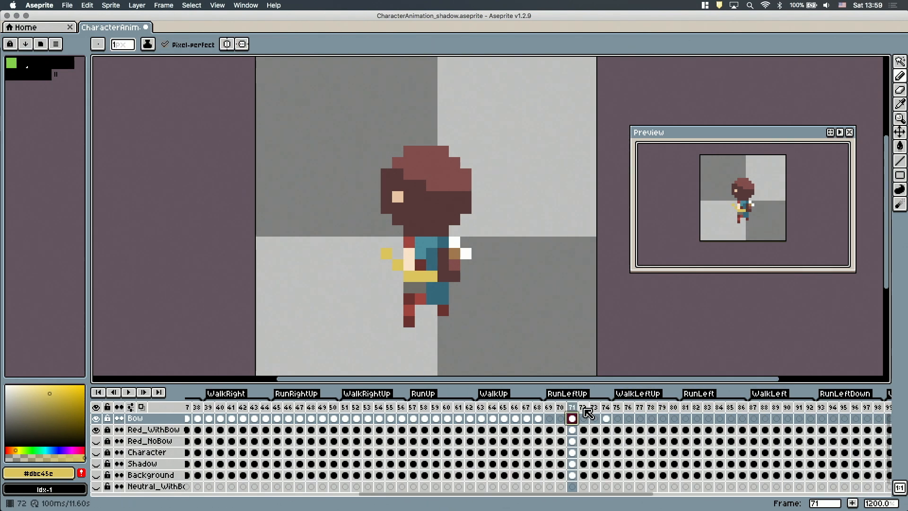
key(Right)
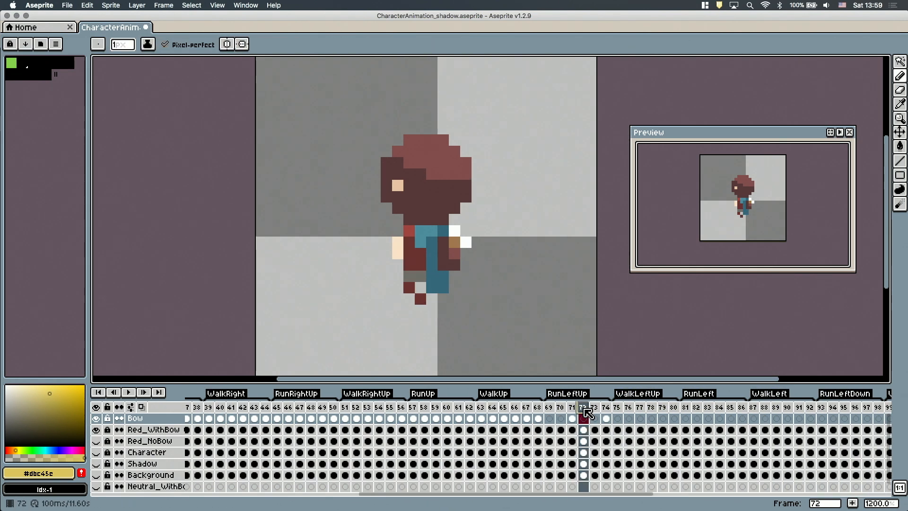
drag(572, 407, 586, 411)
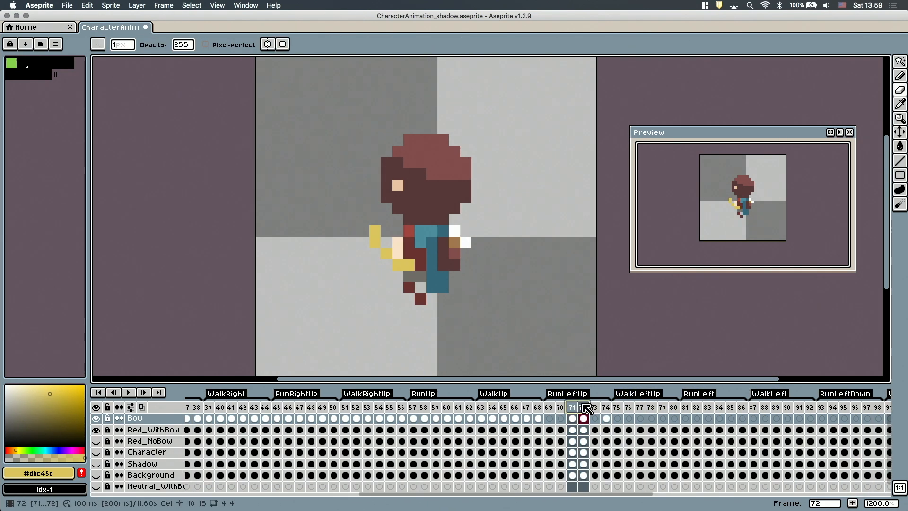
Step: Move the bow on RunLeftUp frame 72 one pixel down and one pixel right, compare it with frame 71 and play the animation
click(900, 62)
click(828, 62)
drag(336, 191, 415, 281)
drag(369, 258, 369, 268)
drag(571, 407, 586, 406)
key(Right)
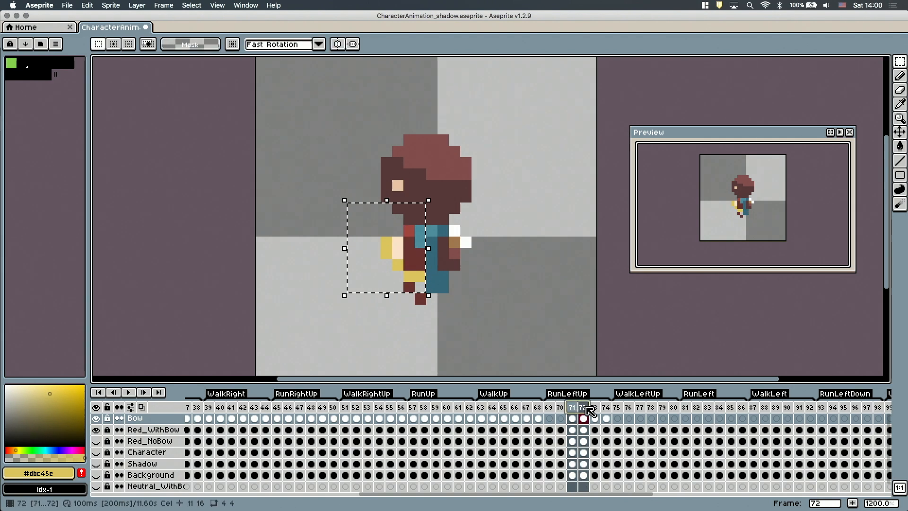
key(super+d)
key(Return)
Step: Draw the yellow bow on RunLeftUp frame 69, fit it to the body, compare it with frame 74 and play the animation
key(b)
mouse_move(397, 253)
mouse_down()
mouse_move(443, 265)
mouse_move(405, 262)
mouse_up()
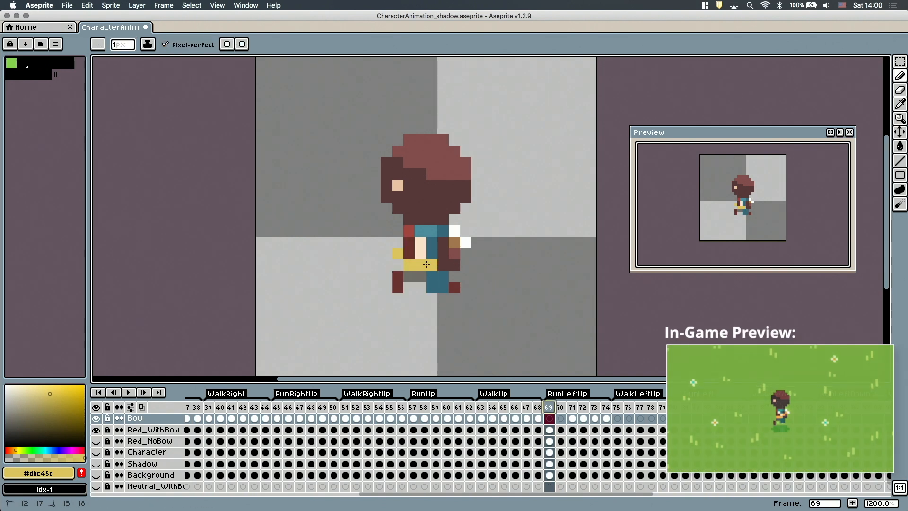
click(386, 242)
click(607, 408)
click(549, 406)
key(b)
click(606, 407)
click(549, 407)
key(m)
drag(335, 202, 505, 304)
key(super+d)
key(Return)
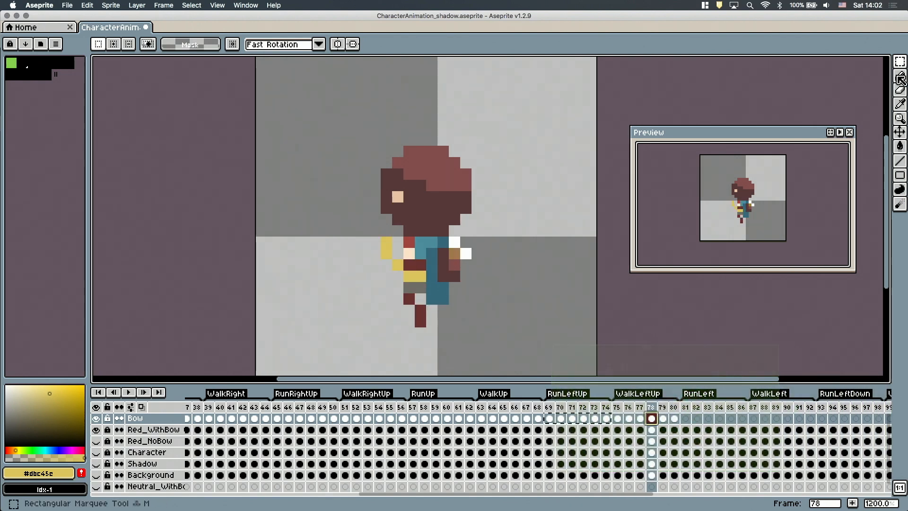
Step: Realign the copied bow with the body on WalkLeftUp frames 78, 79 and 75, comparing the neighbouring frames
drag(279, 146, 506, 350)
mouse_move(412, 285)
mouse_down()
mouse_move(402, 285)
mouse_move(413, 286)
mouse_up()
click(662, 407)
drag(360, 216, 371, 215)
click(652, 409)
click(663, 408)
key(Left)
click(618, 407)
drag(439, 258, 414, 289)
click(628, 407)
click(642, 407)
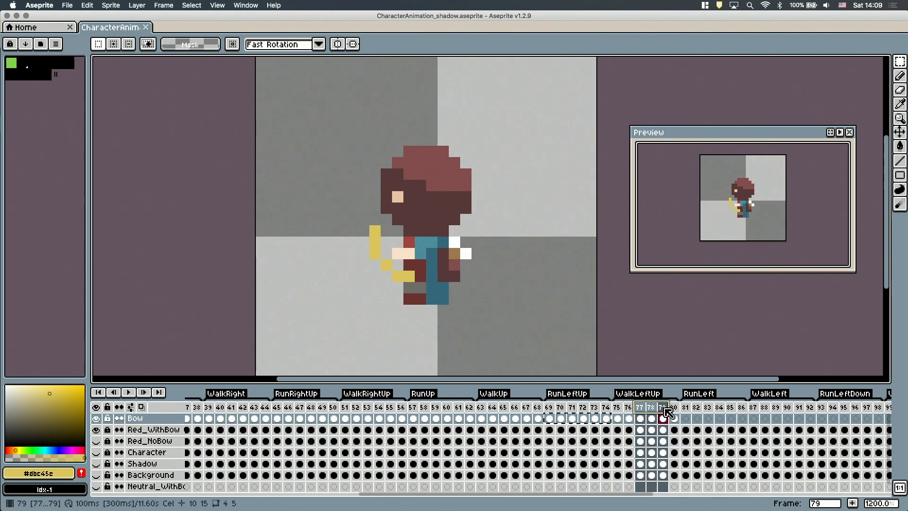
Step: Undo the last two bow changes and rework the bow on WalkLeftUp frame 78, comparing it with frame 77
key(super+z)
key(super+z)
key(e)
key(b)
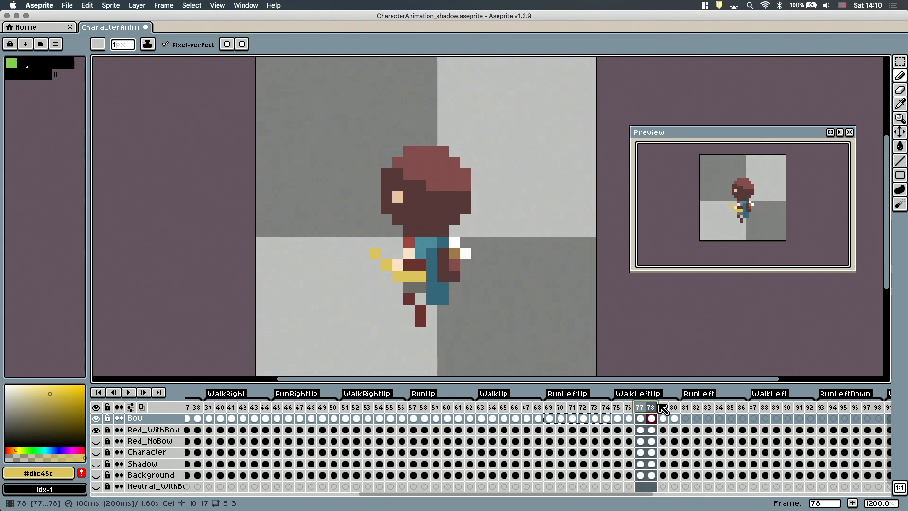
click(642, 407)
click(642, 408)
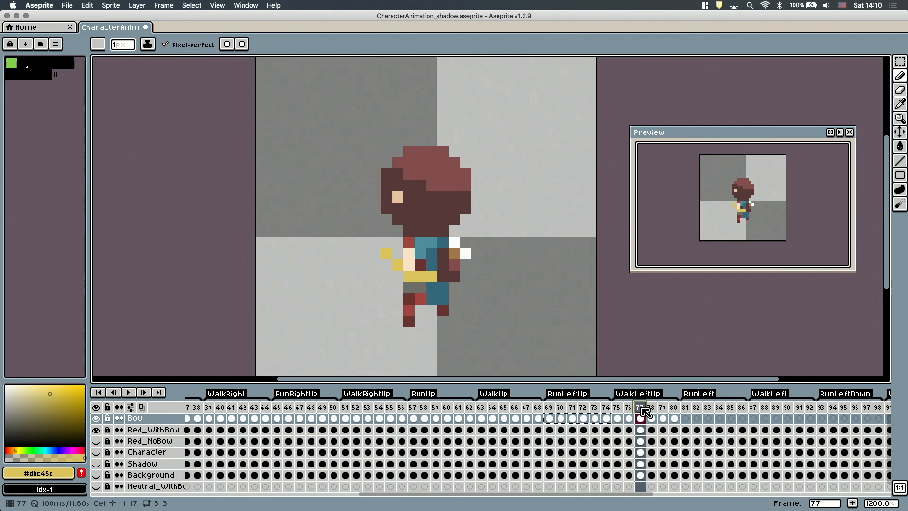
key(m)
click(642, 408)
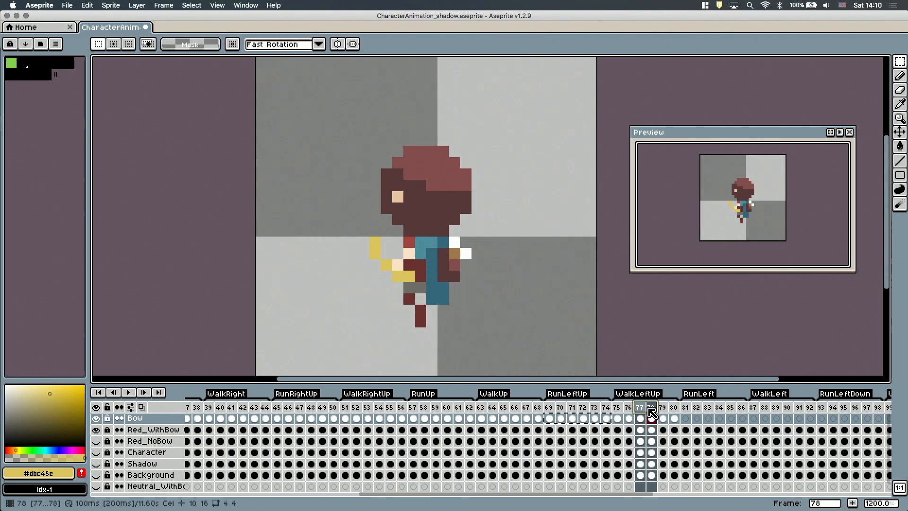
Step: Redraw the bow more upright on WalkLeftUp frames 78 and 79 and compare it across the WalkLeftUp frames
key(b)
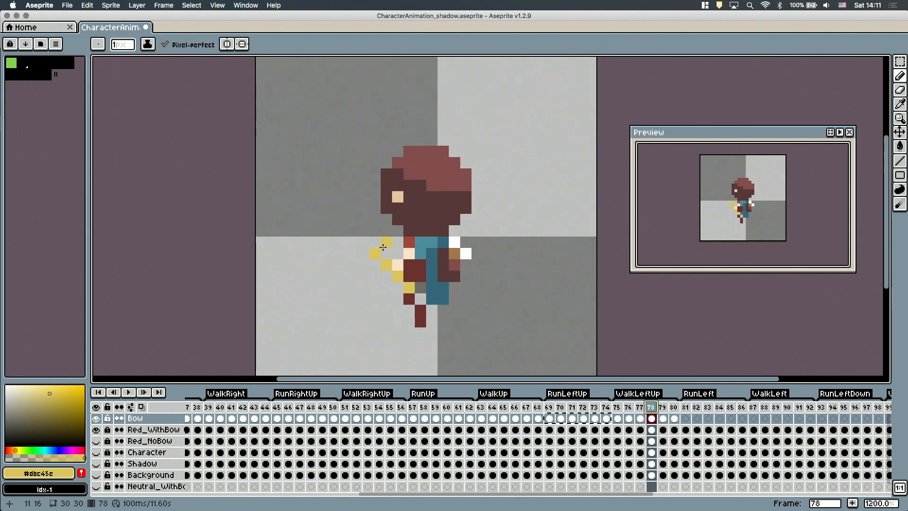
drag(398, 231, 387, 244)
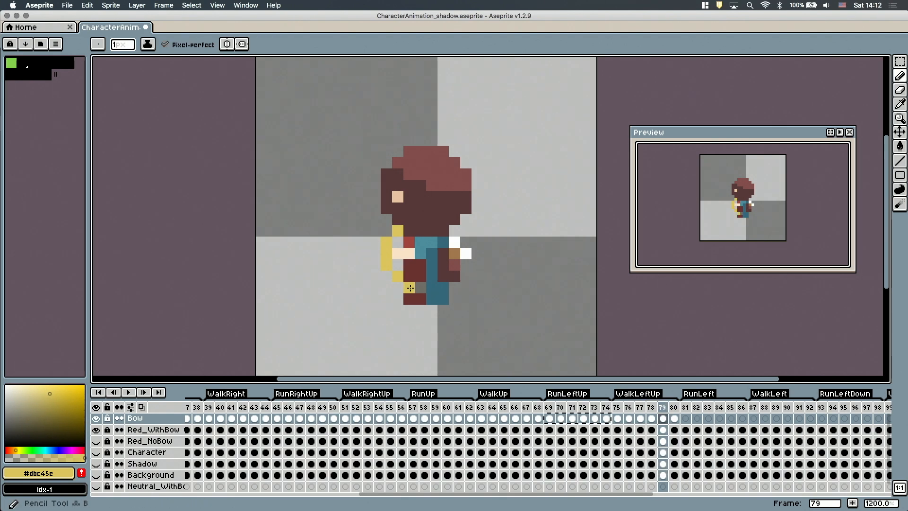
key(e)
drag(657, 409, 641, 411)
click(618, 409)
key(Right)
key(Left)
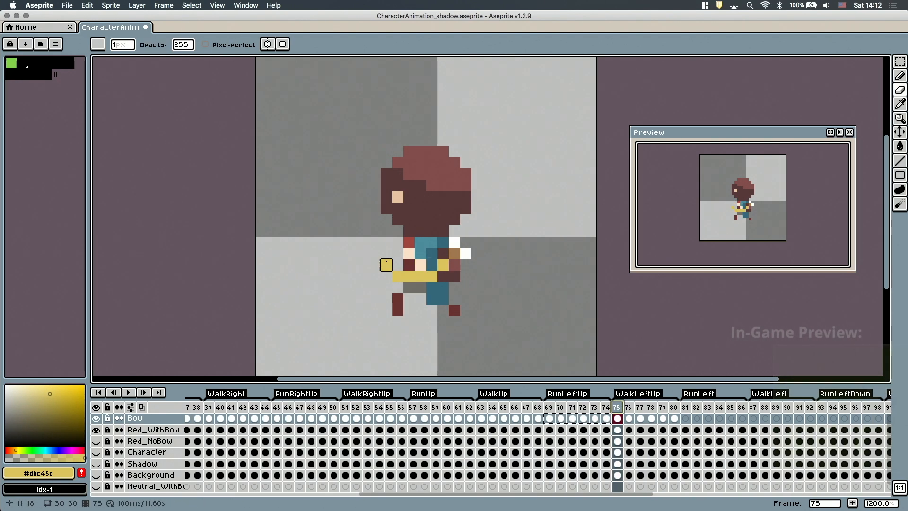
Step: Reshape the bow on WalkLeftUp frame 75 so its rear end bends upward in front of the body, then play the animation
click(386, 265)
key(b)
click(618, 408)
key(super+v)
key(super+z)
key(e)
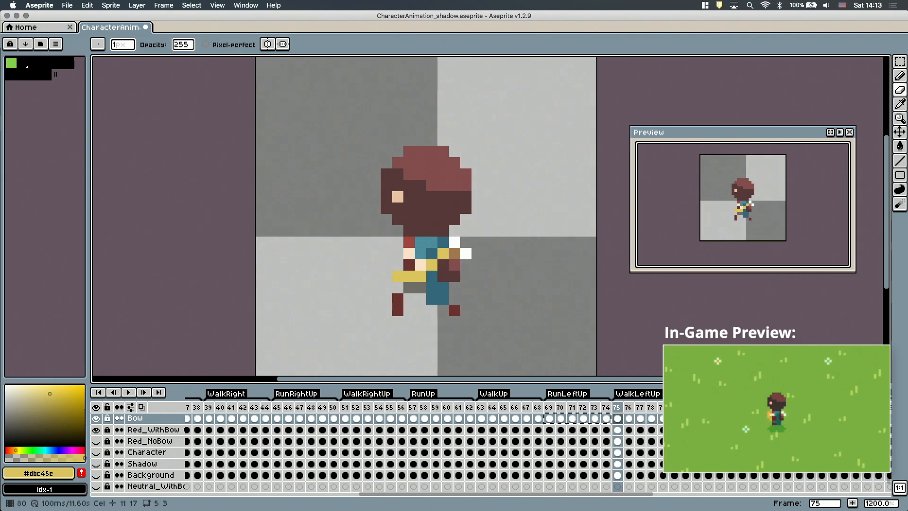
drag(617, 408, 629, 408)
drag(443, 254, 398, 277)
key(b)
key(Return)
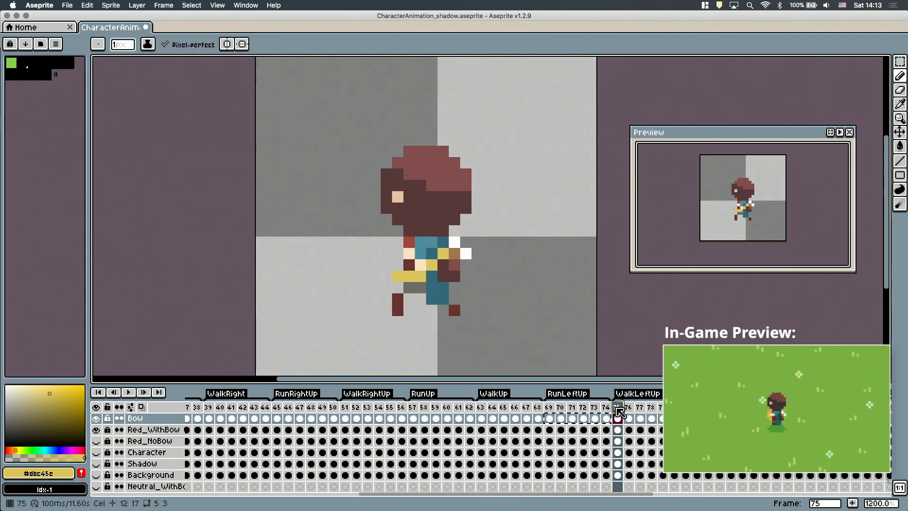
Step: Copy the bow from the Red_WithBow cel of Turn frame 7 onto the Bow layer at RunLeft frames 83 and 86
drag(587, 494, 385, 493)
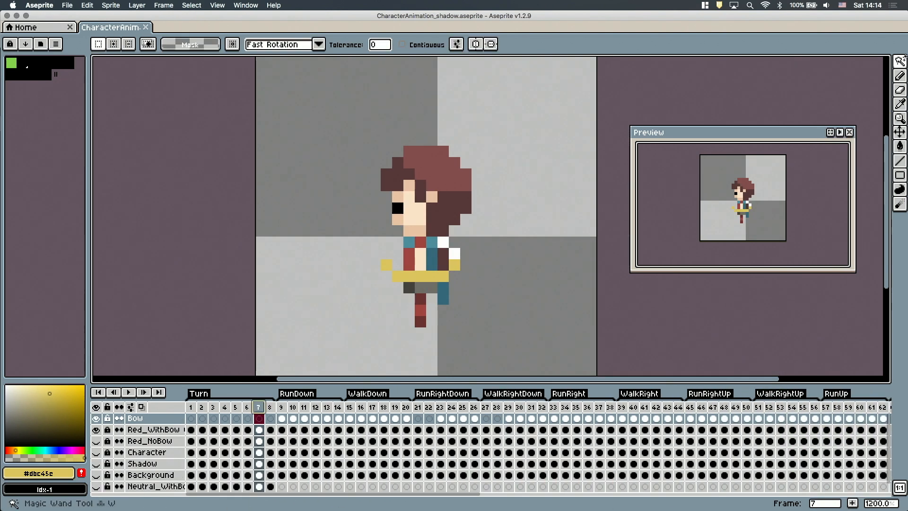
click(153, 429)
click(419, 276)
scroll(604, 430, right, 10)
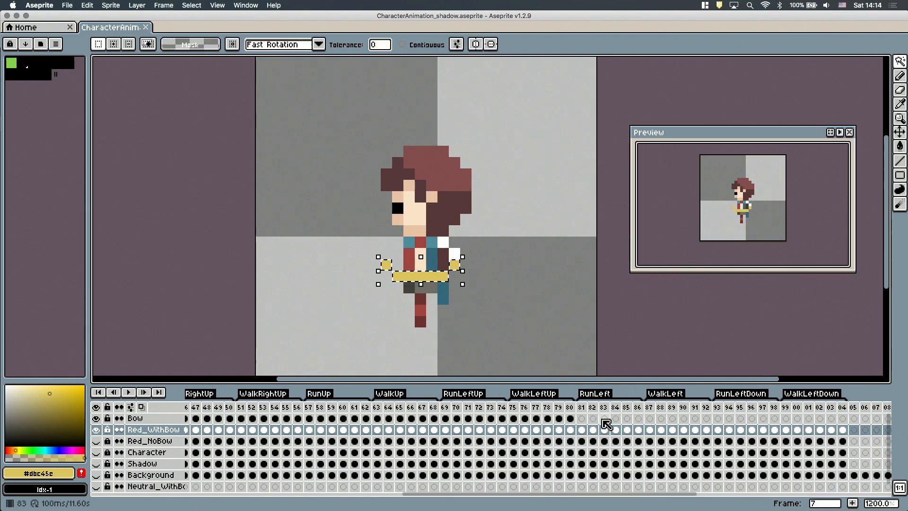
click(603, 418)
click(638, 418)
key(super+v)
key(super+d)
key(b)
Step: Draw the upright bow on RunLeft frame 84, nudge the bow one pixel right and one pixel down, and play the animation
click(618, 407)
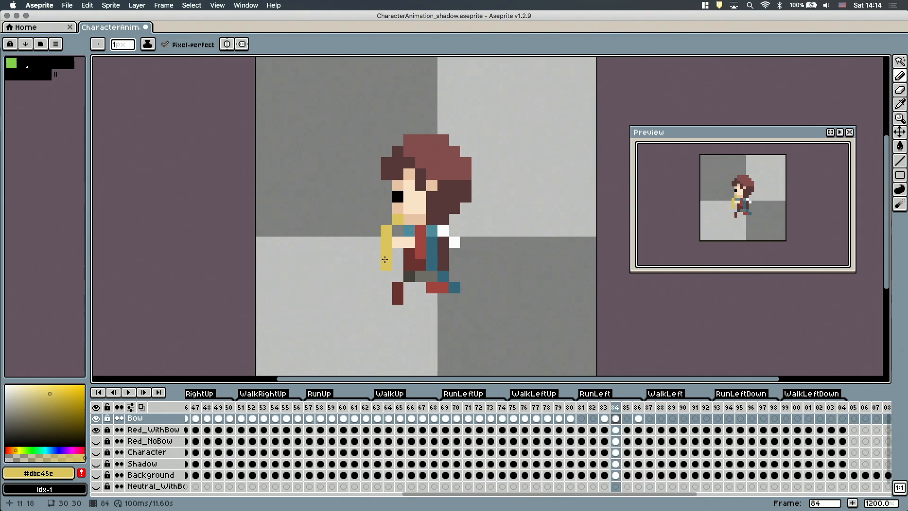
click(899, 61)
click(829, 61)
drag(301, 181, 437, 328)
key(Right)
key(Down)
key(super+d)
key(b)
click(605, 407)
key(Return)
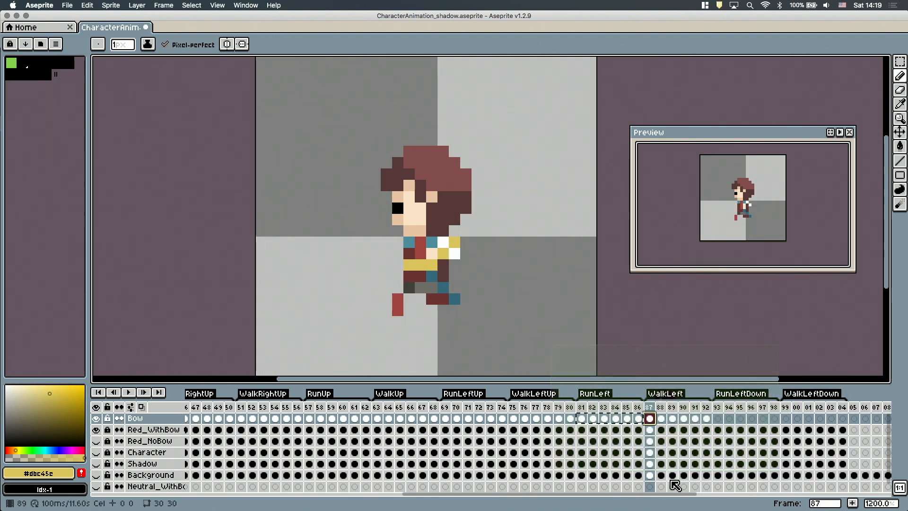
Step: Copy the RunLeft bow cels into WalkLeft frames 87 to 92 and realign them one pixel lower with the body
key(ctrl+v)
drag(435, 326, 435, 338)
click(525, 407)
drag(393, 248, 402, 295)
click(535, 407)
click(479, 407)
click(490, 407)
key(ctrl+d)
key(b)
key(Right)
drag(514, 408, 526, 410)
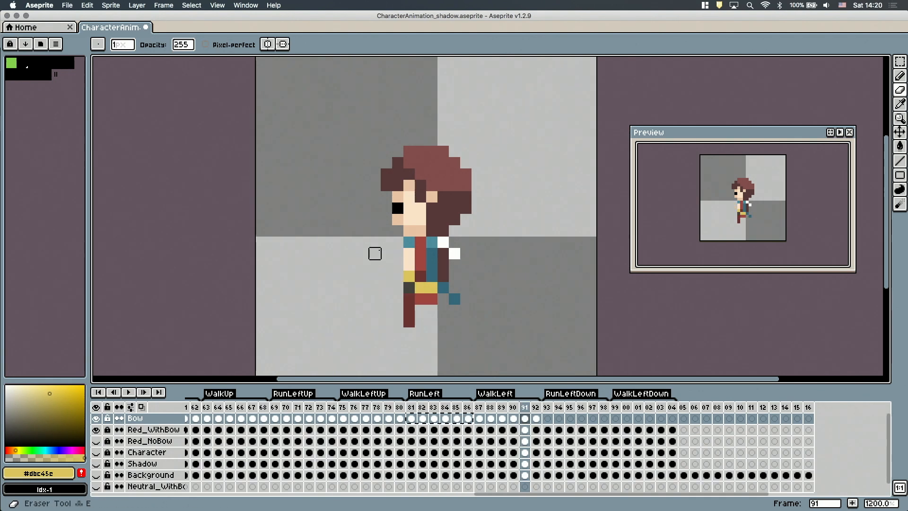
Step: Redraw the bow on WalkLeft frame 91, compare it with the earlier WalkLeft frames and play the animation
key(b)
drag(375, 253, 443, 279)
mouse_move(514, 408)
mouse_down()
mouse_move(535, 410)
mouse_move(482, 412)
mouse_up()
click(480, 406)
key(Return)
Step: Reposition the bow on WalkLeft frames 87 and 88 to follow the rear hand and play the animation
key(m)
drag(300, 188, 541, 351)
click(491, 408)
drag(366, 199, 530, 300)
key(super+d)
drag(480, 408, 492, 406)
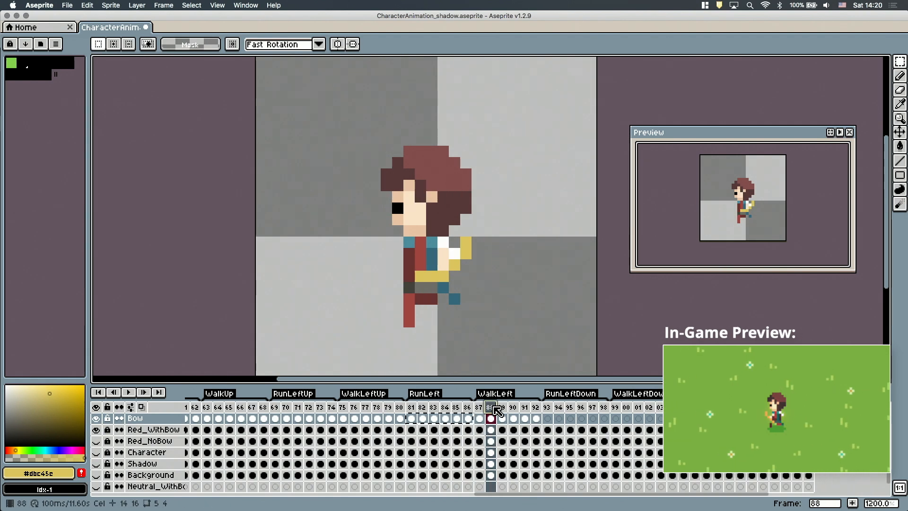
key(b)
key(Return)
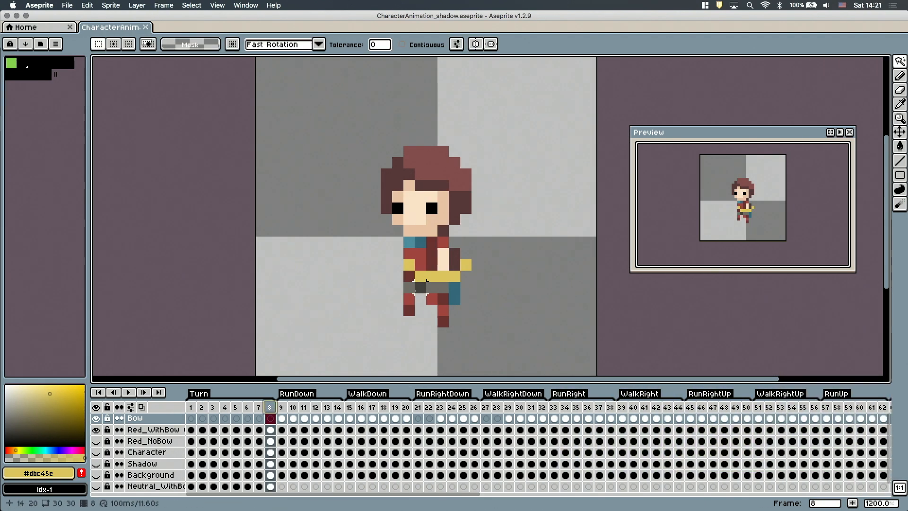
Step: Take the bow from the Red_WithBow cel of Turn frame 8 and place it on RunLeftDown frames 95 to 98
click(270, 429)
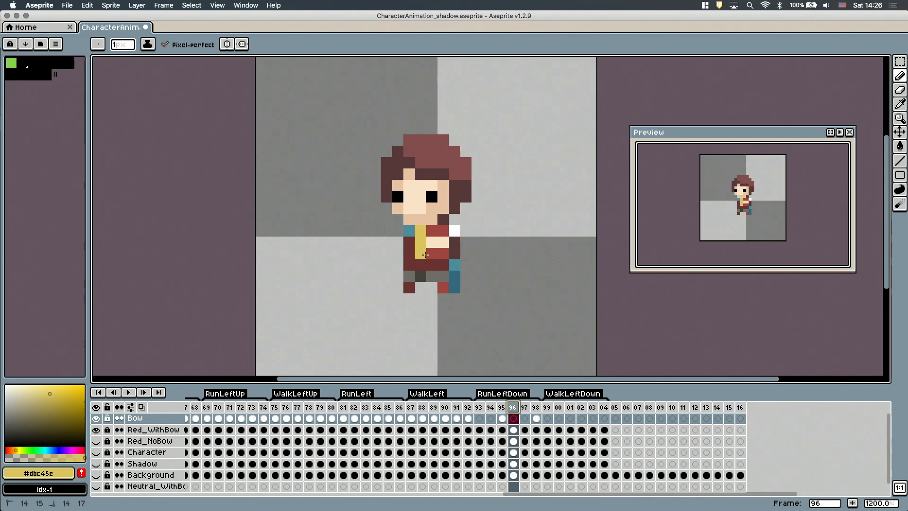
key(Left)
key(Right)
key(Right)
drag(516, 406, 526, 408)
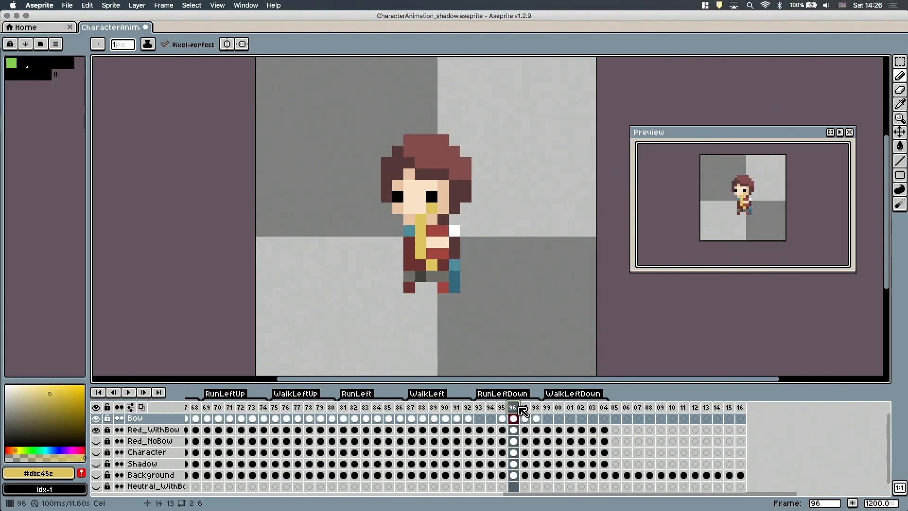
click(525, 407)
click(536, 407)
Step: Draw the yellow bow at the hand on RunLeftDown frame 93 and compare it with frame 98
click(479, 406)
drag(443, 264, 457, 265)
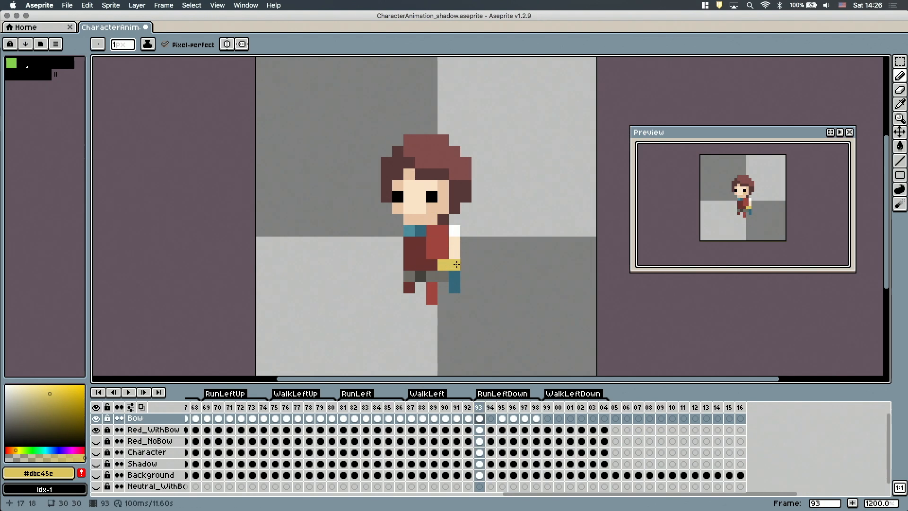
click(536, 407)
click(479, 407)
click(481, 408)
key(m)
key(e)
click(535, 407)
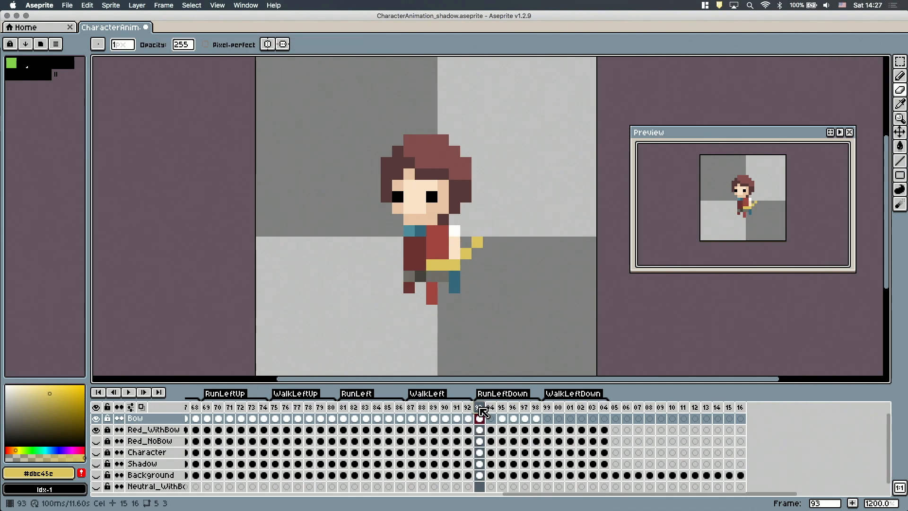
Step: Draw the bow on RunLeftDown frame 94, move it one pixel down and one pixel left, and play the animation
click(490, 408)
key(b)
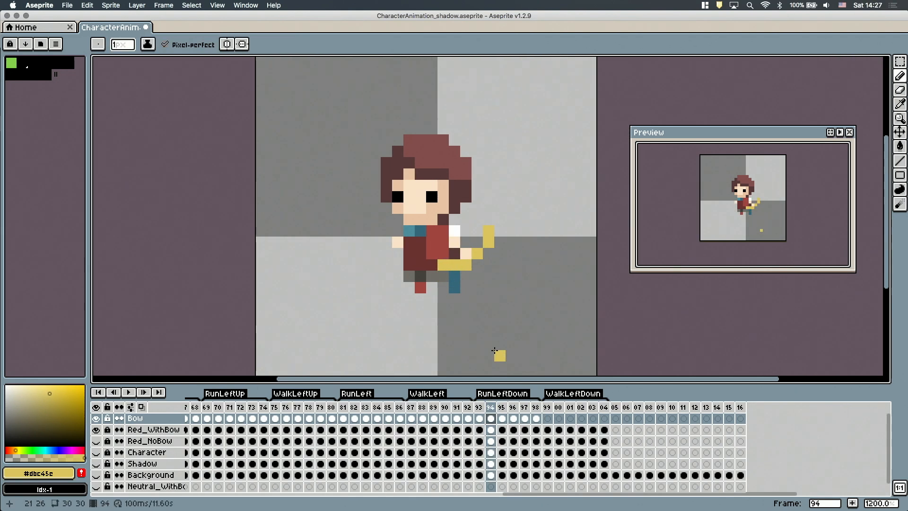
key(Return)
click(490, 407)
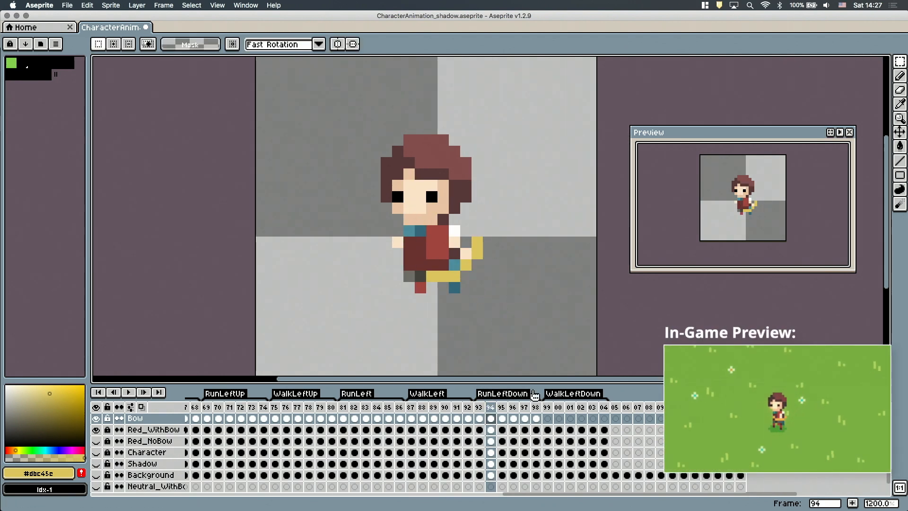
Step: Extend the bow's upper tip diagonally outward on RunLeftDown frame 94, comparing it with frames 93 and 98, and play the animation
click(480, 407)
click(536, 407)
click(479, 406)
click(492, 408)
key(b)
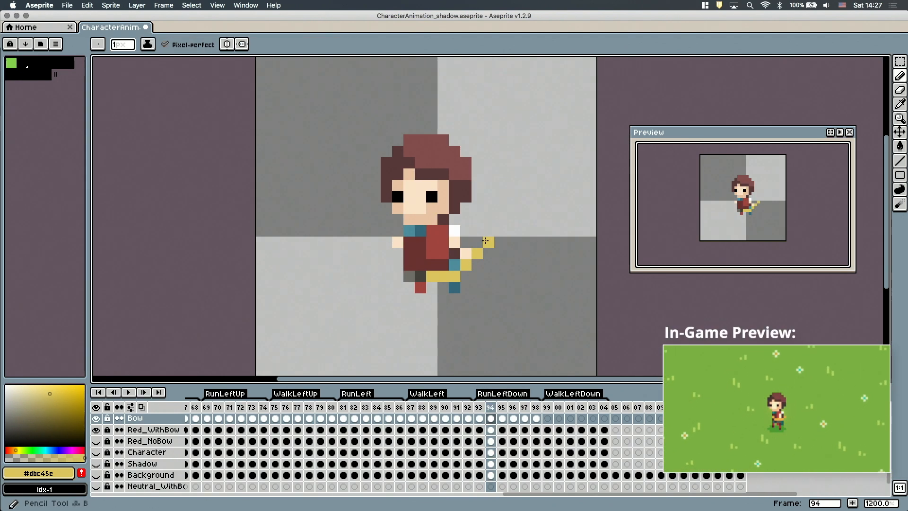
key(Return)
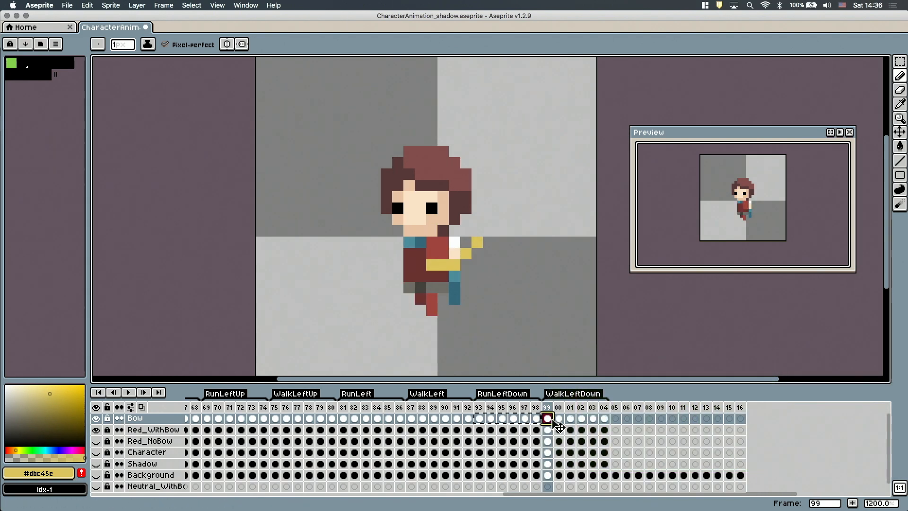
Step: Delete the misplaced bow on WalkLeftDown frame 102, redraw it over the torso, compare it with frames 99 to 101 and play the animation
key(Right)
key(Right)
key(Right)
key(Left)
key(Right)
key(m)
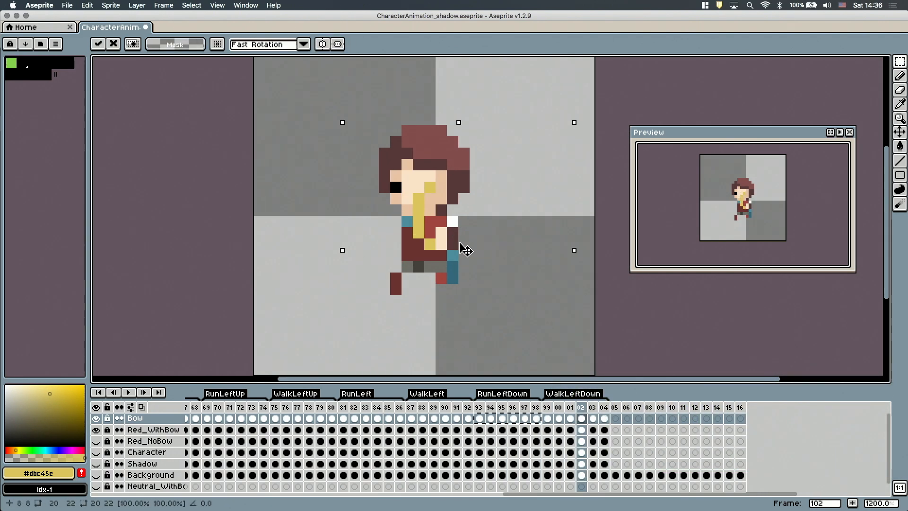
key(Delete)
key(Right)
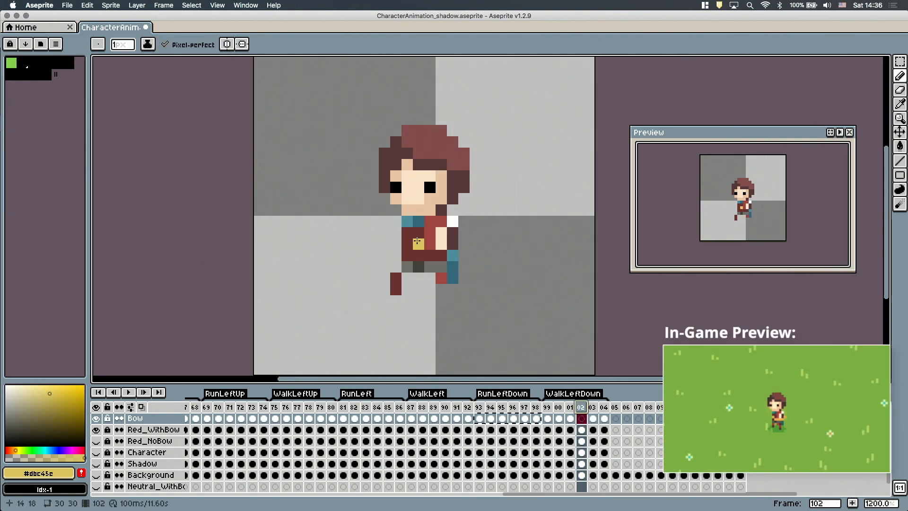
click(585, 407)
drag(585, 408, 548, 408)
key(m)
key(Return)
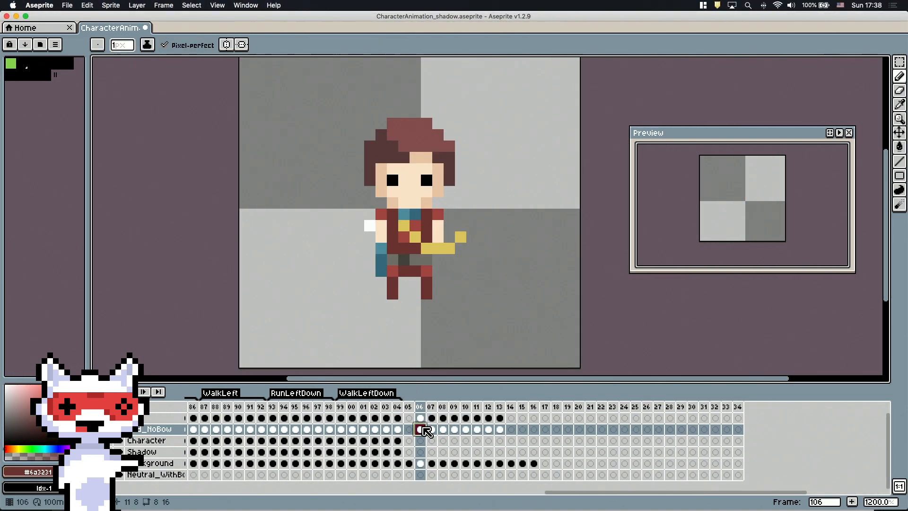
Step: Add a new layer for a white bowstring on frame 115 and make that layer semi-transparent
key(Delete)
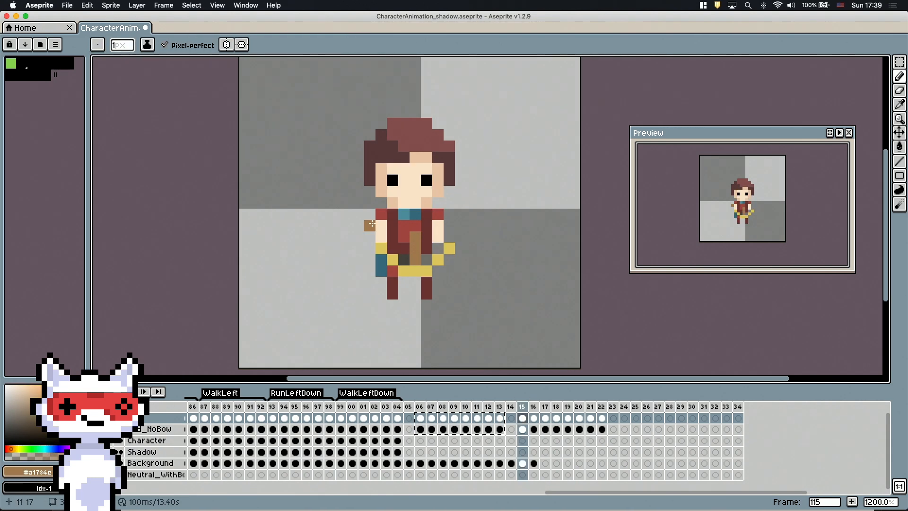
key(shift+n)
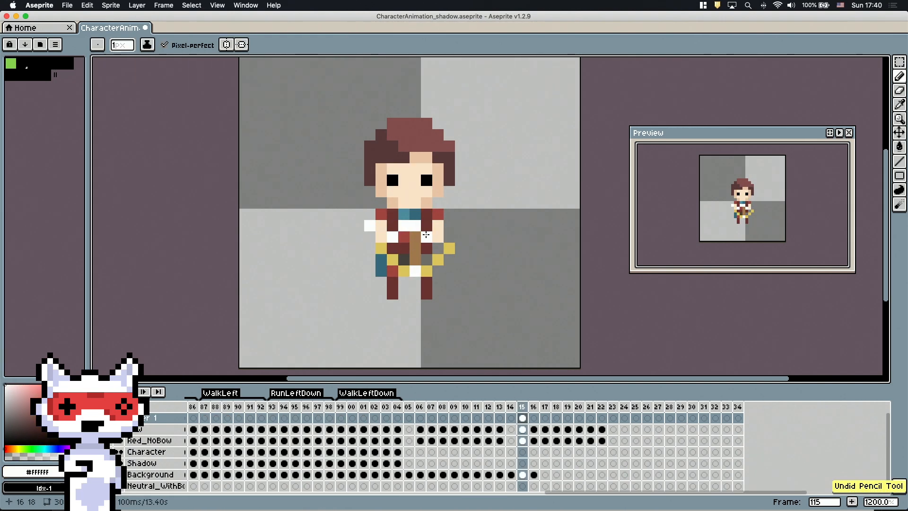
key(shift+p)
click(627, 83)
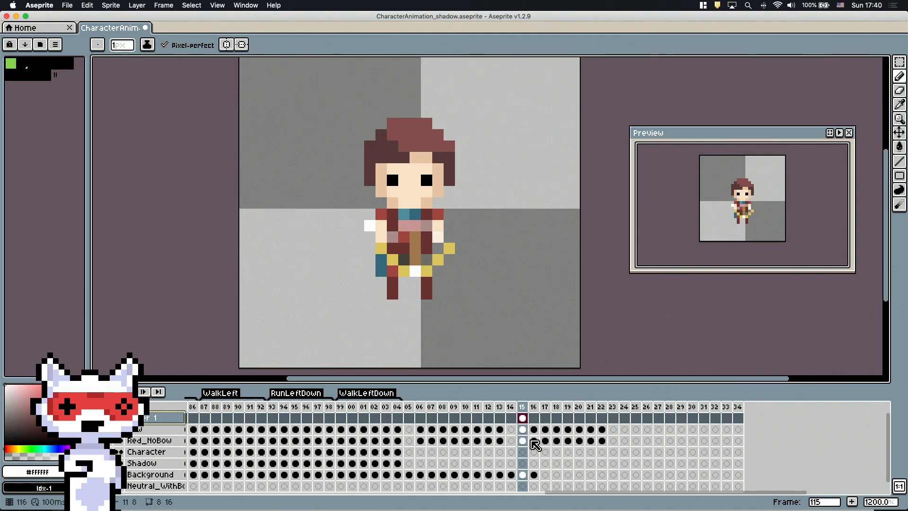
Step: Erase the far arm on Red_NoBow frame 115, repaint the near side blue with the hand at the chest, and compare with earlier frames
click(523, 440)
key(e)
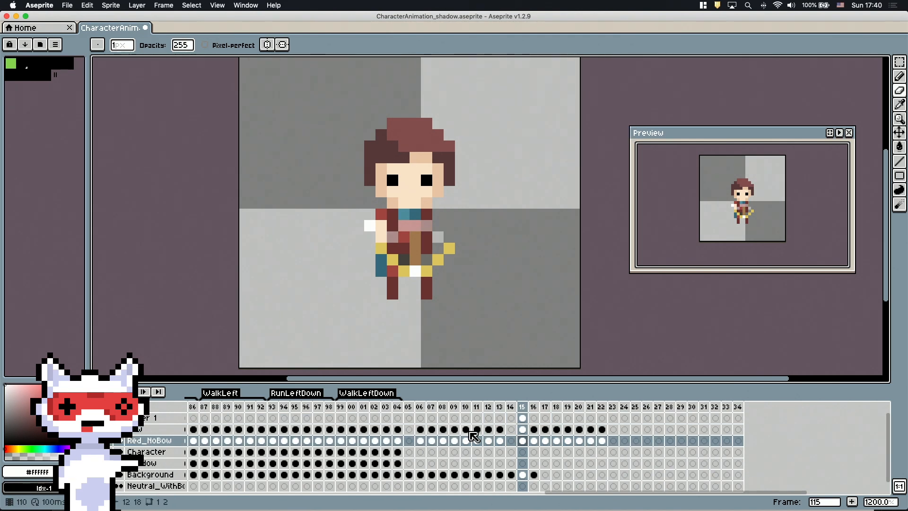
click(420, 406)
click(523, 406)
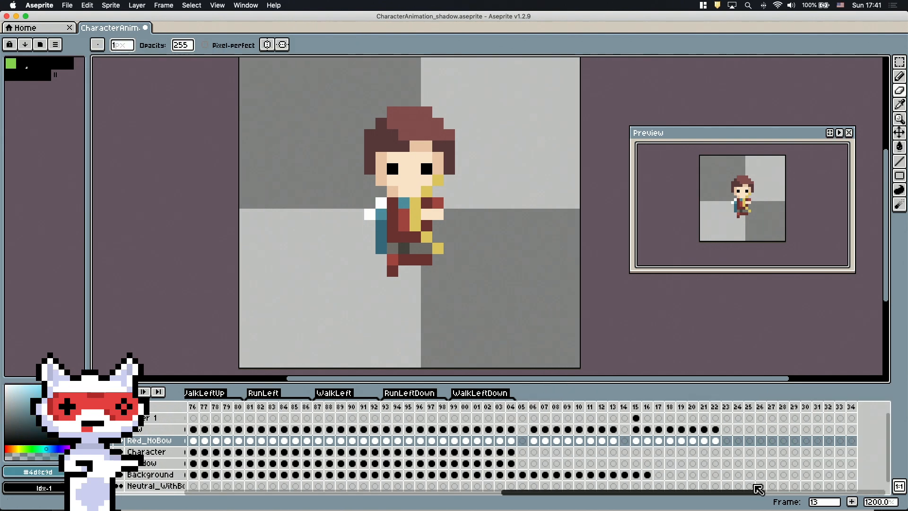
click(625, 407)
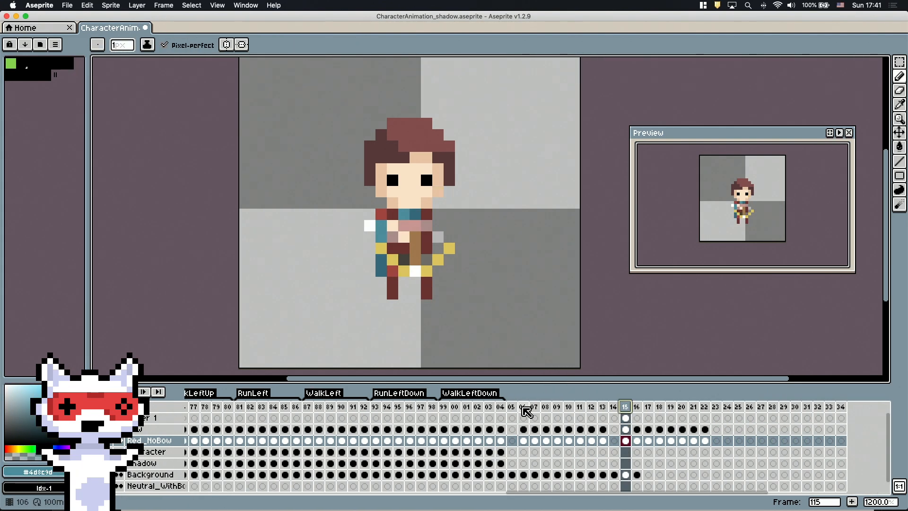
Step: Try Layer 1's bowstring at full opacity and return the layer to semi-transparent
double_click(158, 418)
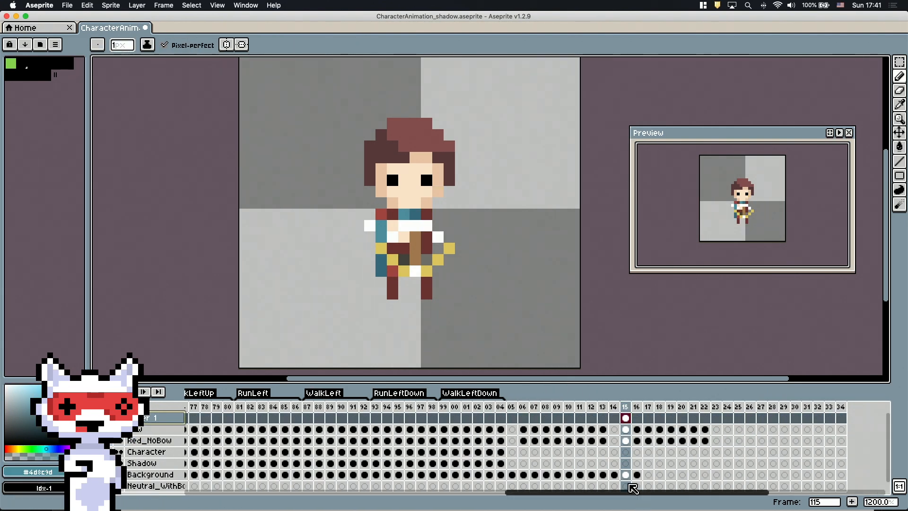
key(shift+p)
click(558, 137)
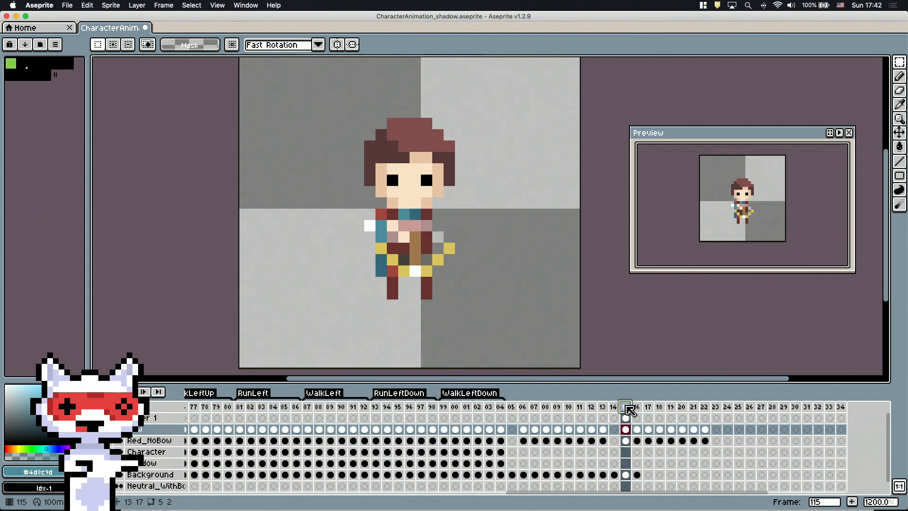
Step: Draw the yellow bow with a white grip and brown arrow on Bow frame 116, comparing it with frame 115
click(637, 406)
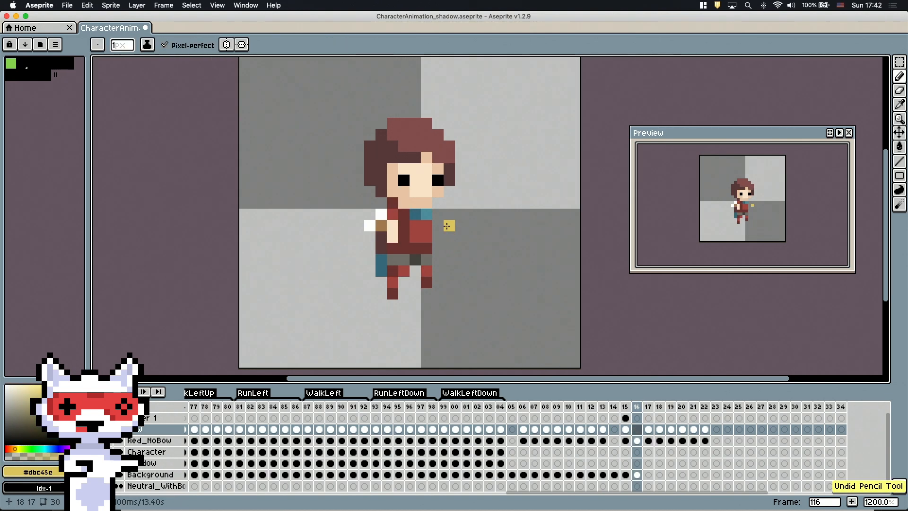
drag(446, 225, 403, 260)
click(625, 407)
click(636, 407)
key(e)
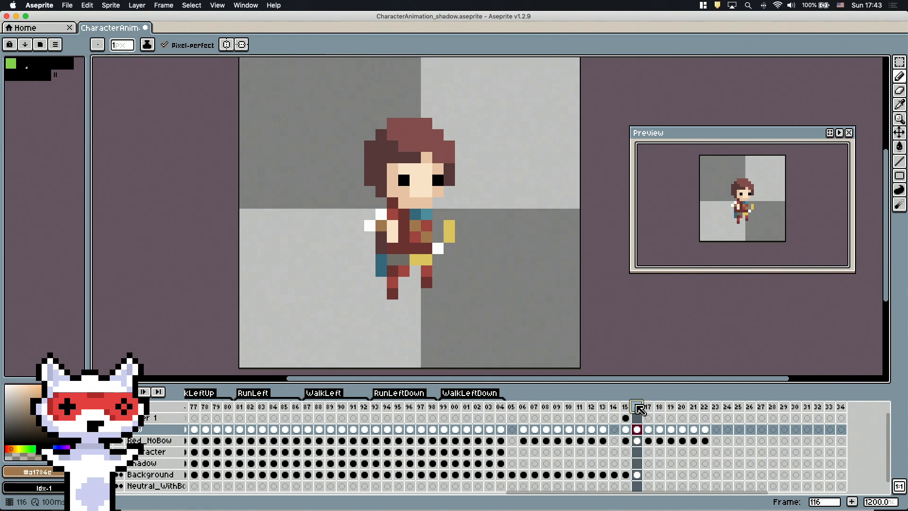
Step: Paint Red's arm across the chest on frame 116 and draw the white bowstring there on Layer 1
alt+click(401, 227)
click(636, 418)
drag(416, 249, 438, 225)
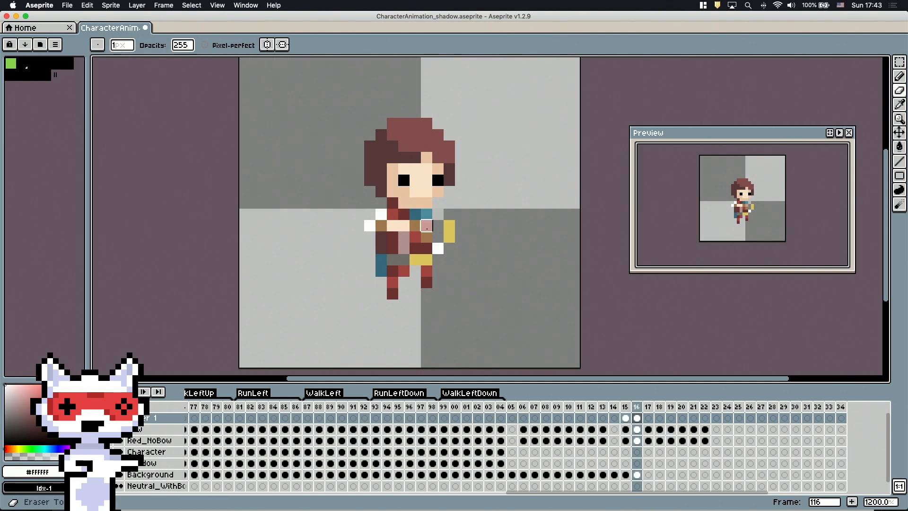
Step: Lengthen the yellow bow on frame 116 by one pixel at its upper tip and one at its lower tip
alt+click(452, 230)
key(Down)
click(449, 214)
click(404, 260)
Step: Raise Red's forearm across the chest on Red_NoBow frame 115 and repaint the torso beneath it in red
mouse_move(625, 406)
mouse_down()
mouse_move(639, 400)
mouse_move(626, 406)
mouse_up()
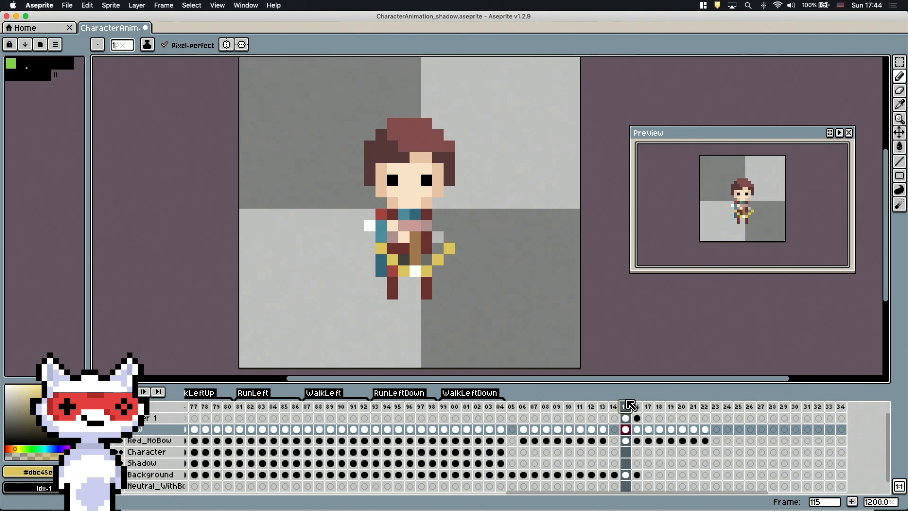
click(626, 441)
drag(534, 407, 629, 410)
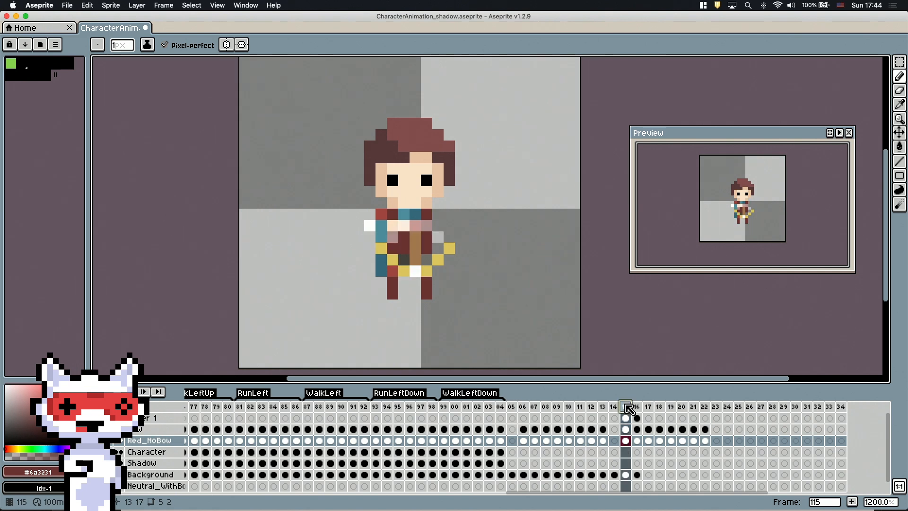
alt+click(381, 213)
drag(404, 237, 424, 259)
Step: Compare the bow poses on frames 115 and 116 with the matching poses on frames 106 and 107
click(636, 406)
click(522, 406)
click(626, 406)
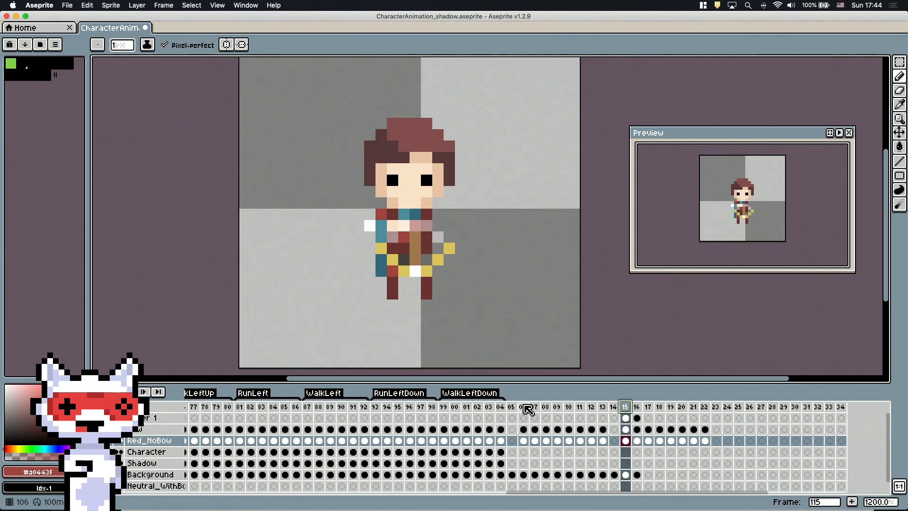
click(534, 406)
click(636, 406)
click(534, 406)
click(636, 406)
click(533, 406)
click(635, 406)
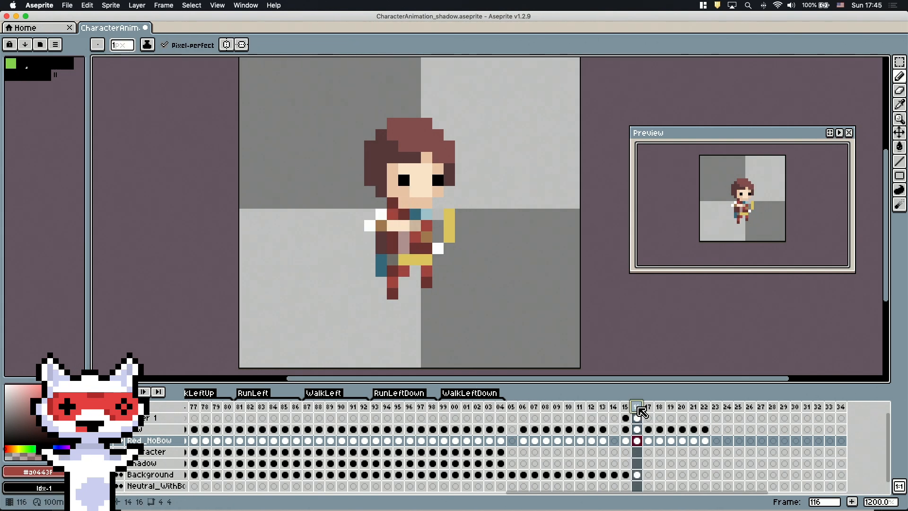
Step: Erase the old bow from the side-view character on Bow frame 117
click(649, 405)
click(648, 429)
alt+click(370, 236)
key(e)
drag(370, 236, 450, 236)
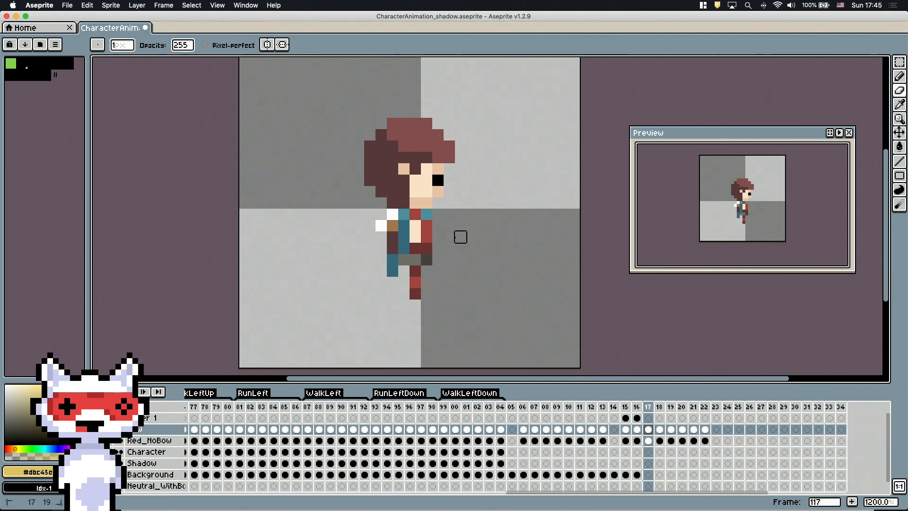
Step: Draw a curved yellow bow in front of Red's body on Bow frame 117
key(b)
key(super+v)
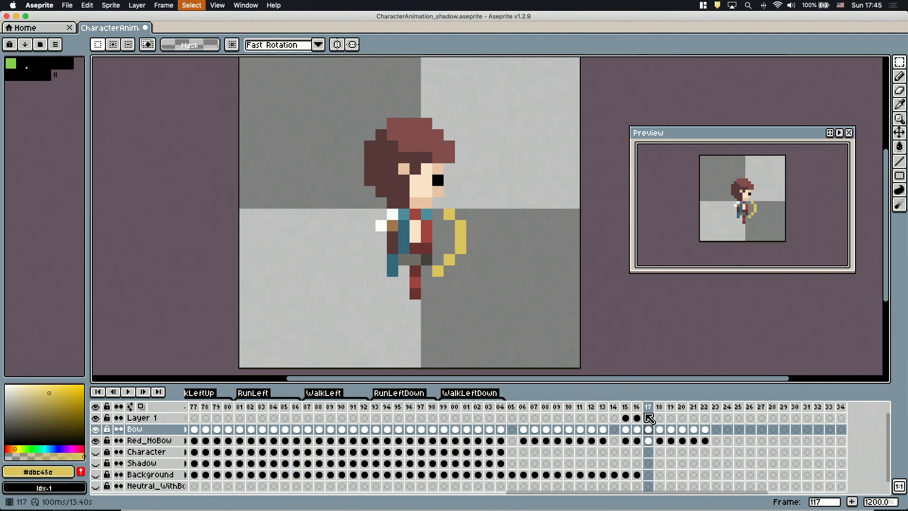
key(super+d)
key(b)
Step: Add a white grip and a horizontal brown arrow to frame 117's bow, and draw the bowstring on Layer 1
alt+click(461, 227)
click(461, 236)
alt+click(392, 226)
drag(449, 236, 430, 236)
alt+click(460, 237)
key(Up)
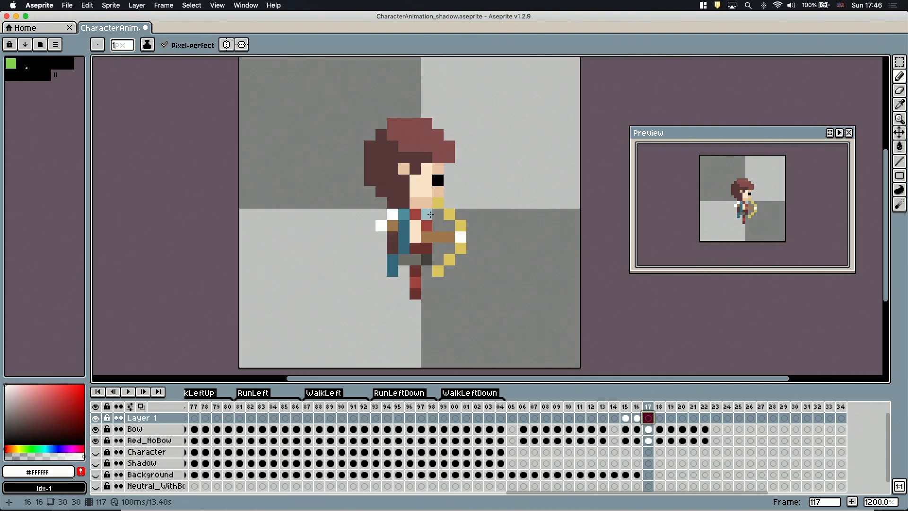
Step: Move the bow and arrow on frame 116 one pixel right and adjust the bowstring on Layer 1 to match
click(636, 406)
key(m)
drag(370, 191, 518, 305)
click(637, 429)
drag(424, 252, 446, 260)
key(Up)
click(637, 418)
Step: Repaint the torso dark red and extend Red's arm towards the bow on Red_NoBow frame 116
click(637, 440)
alt+click(395, 243)
drag(392, 237, 393, 226)
alt+click(415, 226)
drag(403, 226, 392, 225)
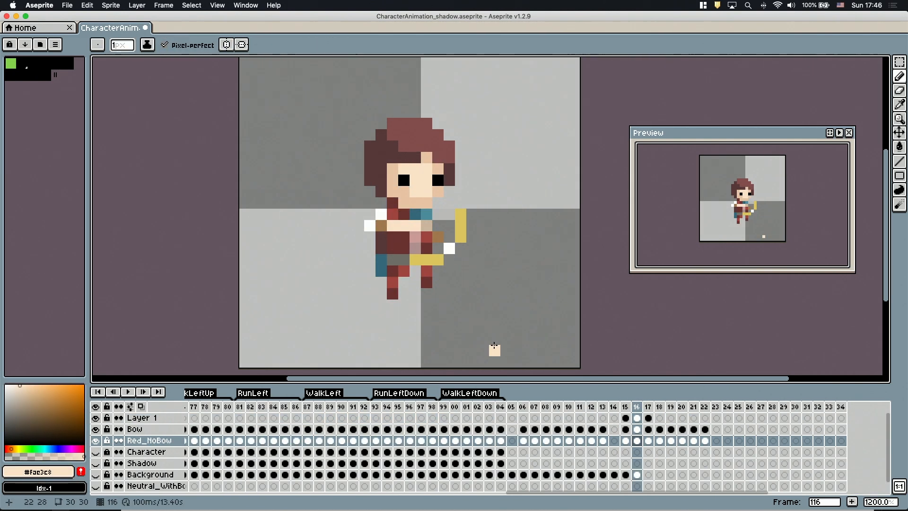
Step: Hide Layer 1 and repaint the torso and the brown arrow around Red's hand on frame 116
click(95, 417)
click(134, 429)
click(415, 226)
click(148, 440)
alt+click(421, 237)
key(b)
click(636, 429)
alt+click(427, 226)
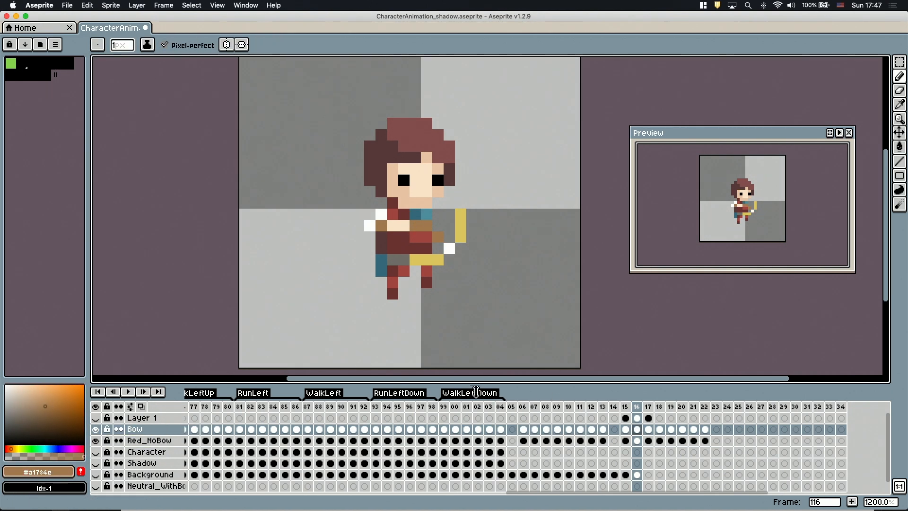
Step: Curve the bow's upper tip inward and lengthen Red's arm by one skin-coloured pixel on frame 116
alt+click(460, 226)
key(e)
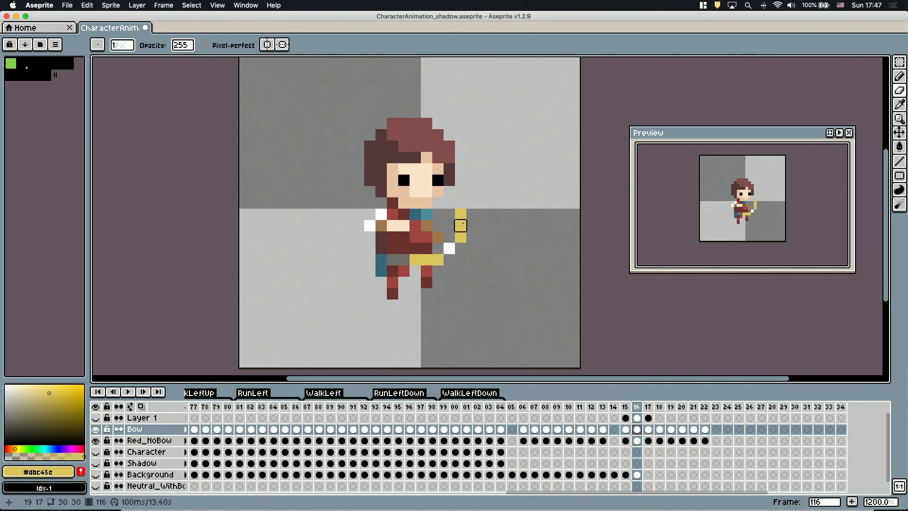
key(b)
alt+click(419, 228)
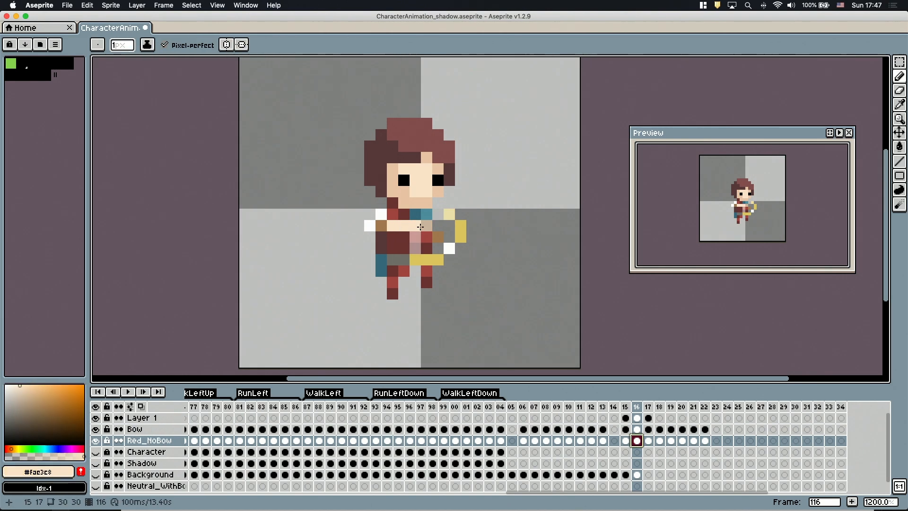
Step: Clear the bowstring pixel covering the bow's upper tip on Layer 1 frame 116, and compare frames 115 to 117
click(637, 418)
key(b)
alt+click(449, 248)
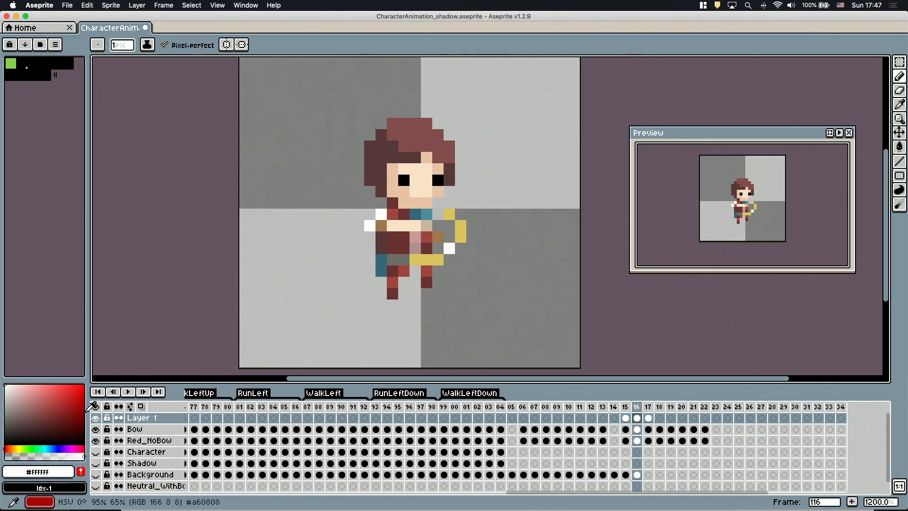
drag(625, 406, 654, 410)
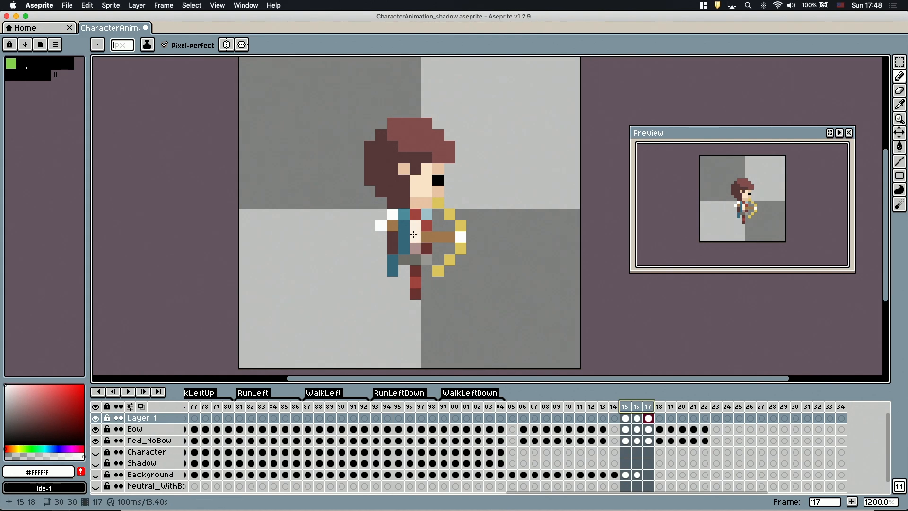
Step: Hide Layer 1, move Red's hand one pixel forward on frame 117, and repaint the torso red behind it
click(95, 418)
click(149, 440)
alt+click(415, 225)
click(426, 236)
alt+click(417, 233)
key(Up)
key(e)
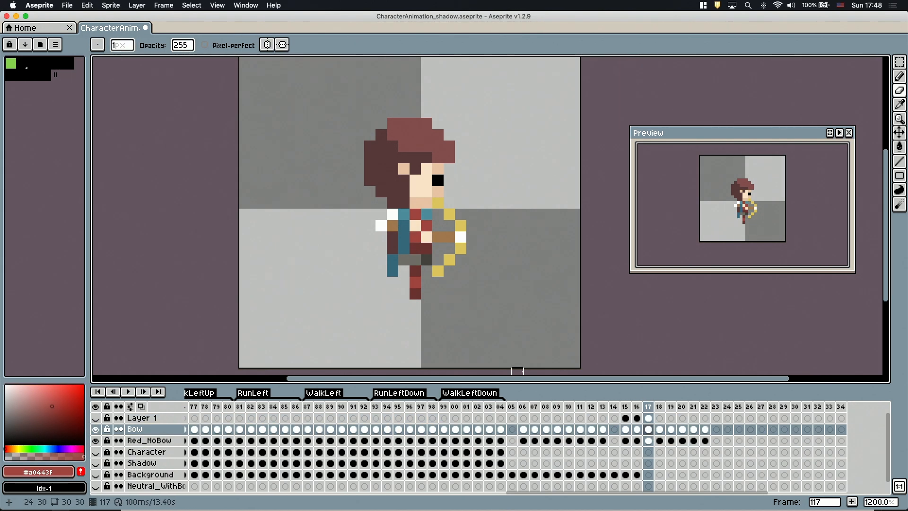
Step: Rework the bowstring on Layer 1 frame 117 to fit the moved hand, and step through frames 116 to 118
key(Up)
drag(427, 260, 415, 248)
drag(426, 214, 438, 214)
drag(637, 407, 660, 405)
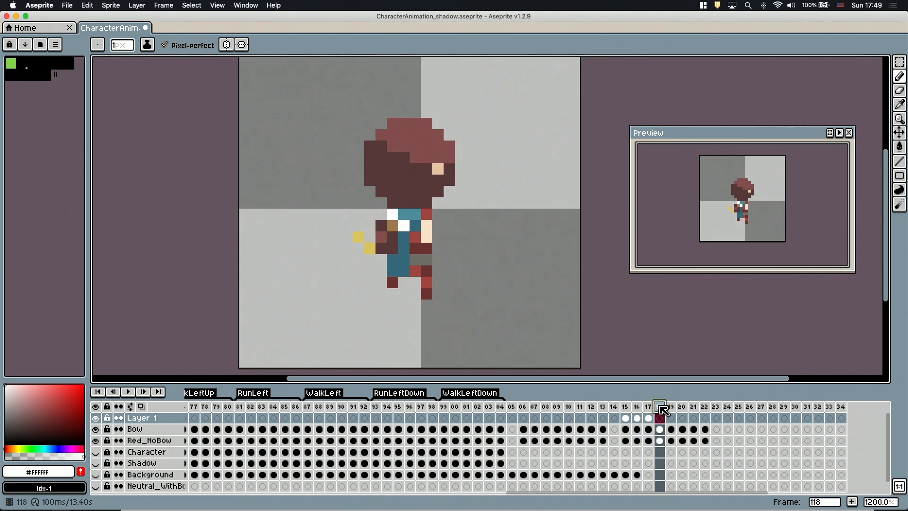
Step: Replace the old bow on Bow frame 118 with a diagonal yellow bow and reposition it ahead of Red
key(Down)
click(377, 242)
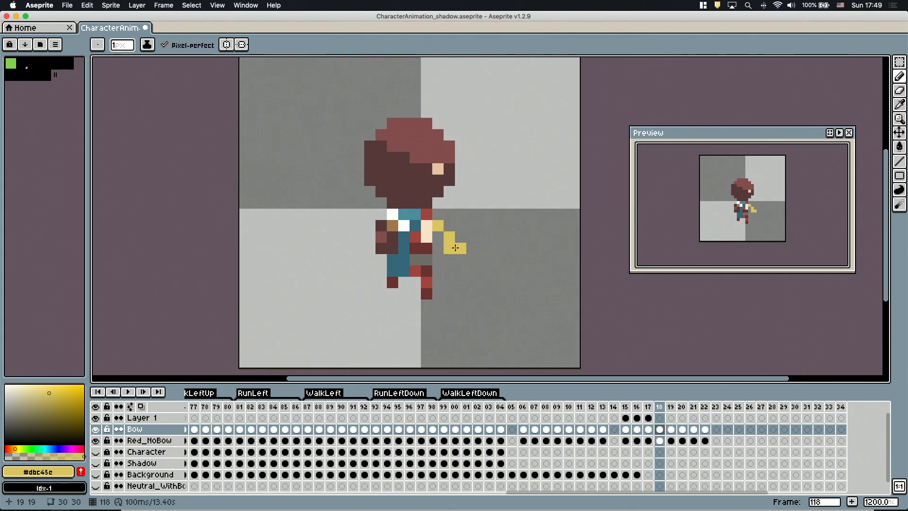
key(m)
drag(398, 197, 467, 266)
mouse_move(445, 248)
mouse_down()
mouse_move(457, 236)
mouse_move(487, 250)
mouse_up()
Step: Extend Red's forearm horizontally forward on Red_NoBow frame 118 and repaint the torso below it in red
key(Down)
alt+click(426, 236)
click(438, 225)
alt+click(415, 237)
click(426, 236)
Step: Select the bow on frame 118, adjust its placement, and extend its upper tip in yellow
key(Up)
key(m)
key(Return)
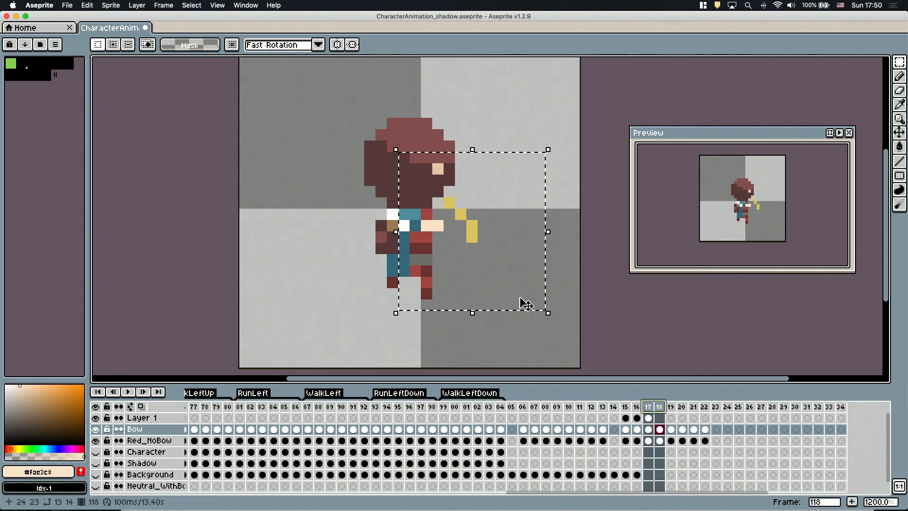
key(super+d)
key(b)
alt+click(449, 203)
Step: Add a brown arrow pixel ahead of the hand and a white grip to the bow on frame 118
key(Down)
alt+click(392, 225)
click(660, 428)
click(450, 226)
alt+click(404, 226)
click(460, 214)
Step: Draw the bowstring on Layer 1 frame 118 and compare it with frame 117
click(660, 417)
click(460, 237)
click(438, 215)
drag(647, 407, 659, 408)
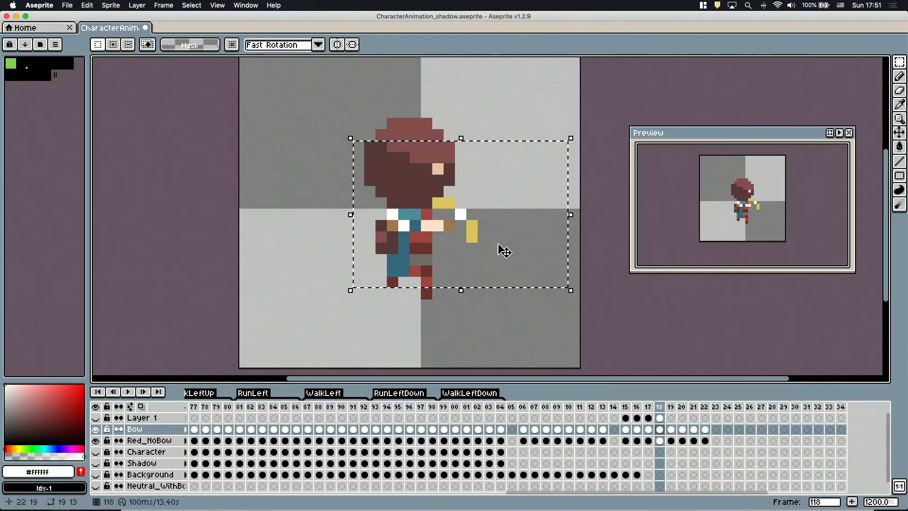
Step: Move the bow and arrow on Bow frame 118 one pixel left
drag(496, 250, 483, 245)
key(super+d)
key(b)
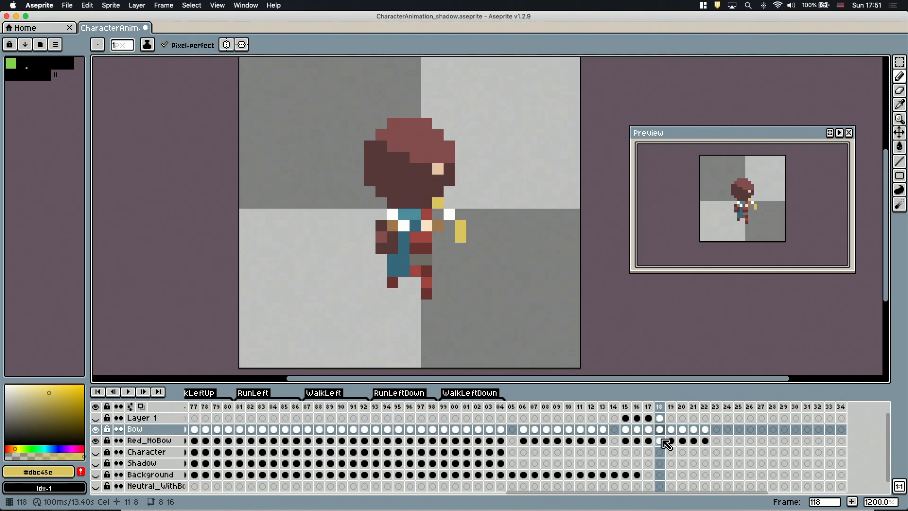
Step: Repaint Red's forearm in skin colour up to the bow on frame 118, covering the arrow pixel
click(660, 441)
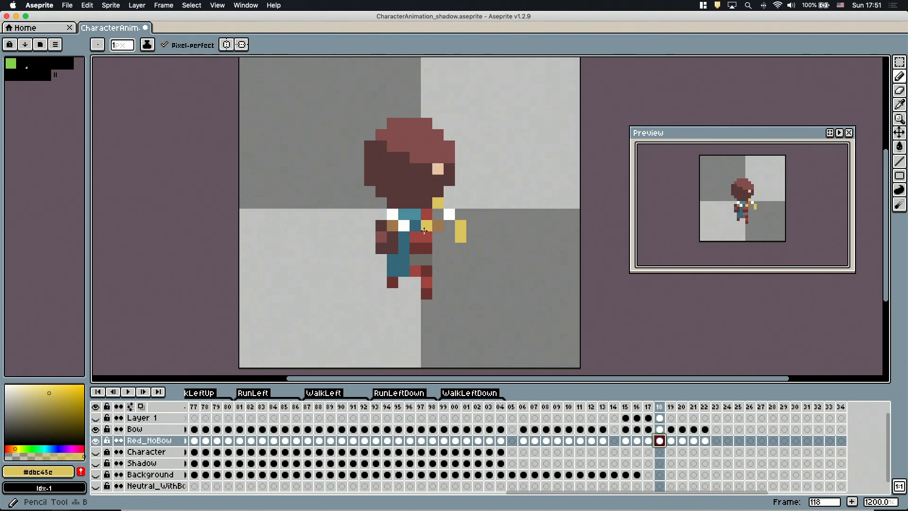
alt+click(426, 225)
key(Up)
click(437, 225)
key(e)
Step: Show Layer 1 again and redraw the white bowstring behind the bow on frame 118
click(661, 418)
key(shift+x)
alt+click(448, 214)
key(b)
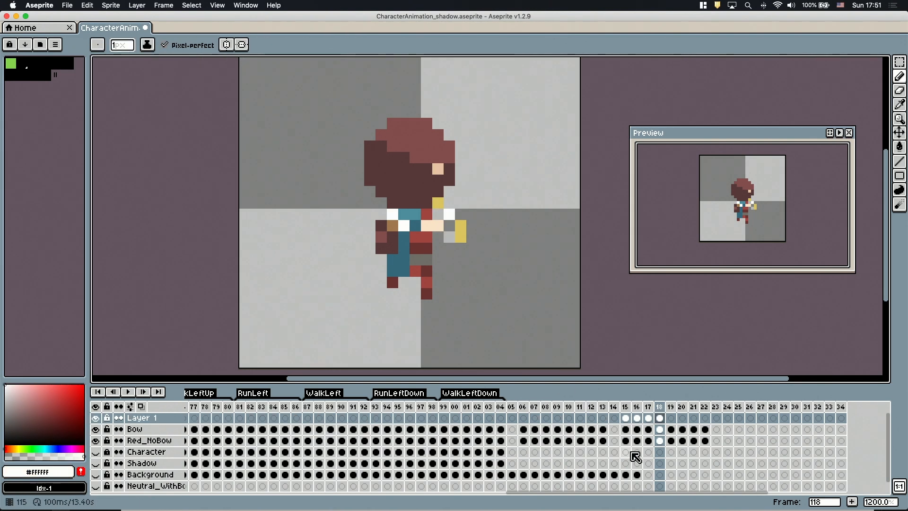
Step: Erase the front hand pixel on Red_NoBow frame 118 and paint a skin-coloured pixel further back on the arm
click(660, 429)
alt+click(426, 225)
click(658, 439)
key(e)
click(438, 225)
key(b)
click(415, 225)
Step: Paint the brown arrow ahead of the hand on Bow frame 118 and adjust the bowstring on Layer 1
key(Up)
alt+click(392, 225)
click(437, 225)
click(660, 418)
alt+click(449, 214)
click(438, 237)
Step: Compare frame 118 with frames 117 and 113, and save the file
drag(648, 406, 659, 408)
click(606, 407)
click(659, 406)
mouse_move(658, 406)
mouse_down()
mouse_move(648, 407)
mouse_move(660, 408)
mouse_up()
key(super+s)
Step: Delete the old bow on Bow frame 119 and paint a yellow bow pixel beside each arm of the back-view character
click(670, 407)
click(670, 429)
alt+click(382, 245)
key(Delete)
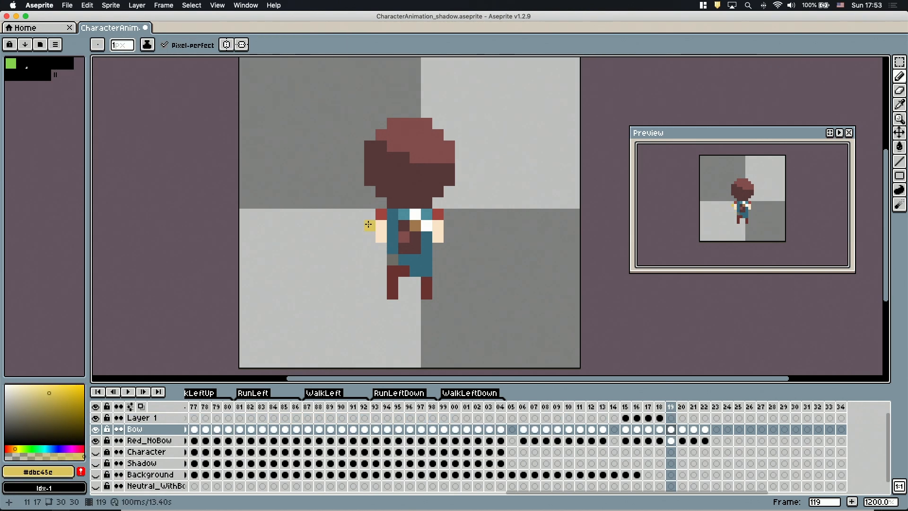
Step: Erase the lower hands and the left arm on Red_NoBow frame 119, compare with frame 118, and undo the last erasure
click(671, 440)
key(e)
click(380, 236)
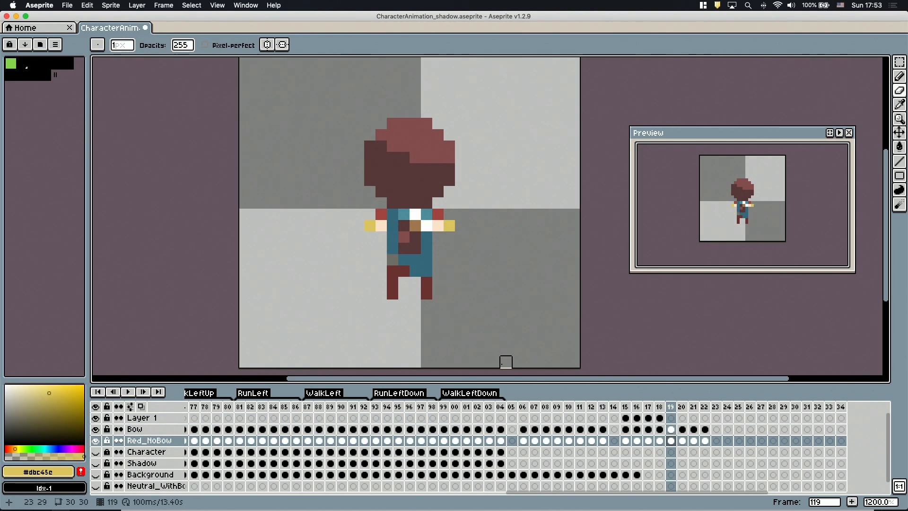
click(437, 214)
click(659, 407)
key(super+z)
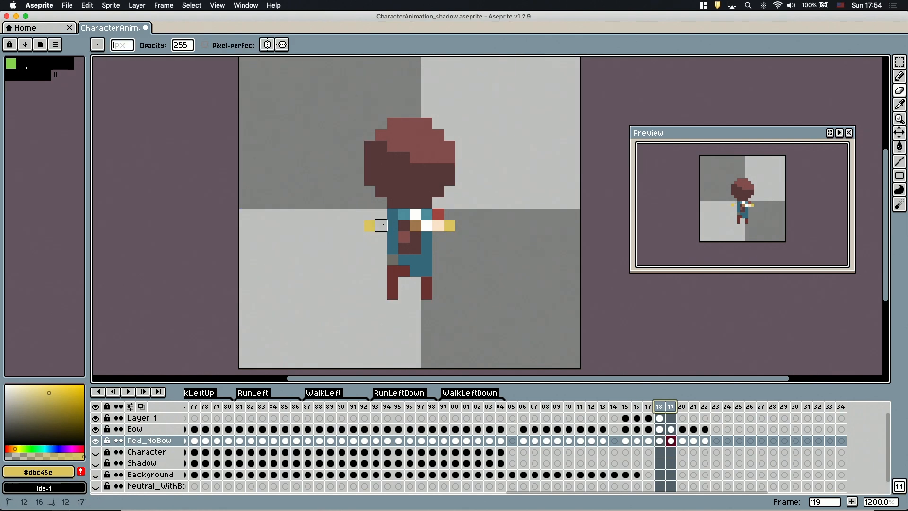
Step: Extend the left end of the yellow bow inward on Bow frame 119 and compare it with frame 118
click(671, 429)
key(b)
click(659, 407)
click(672, 406)
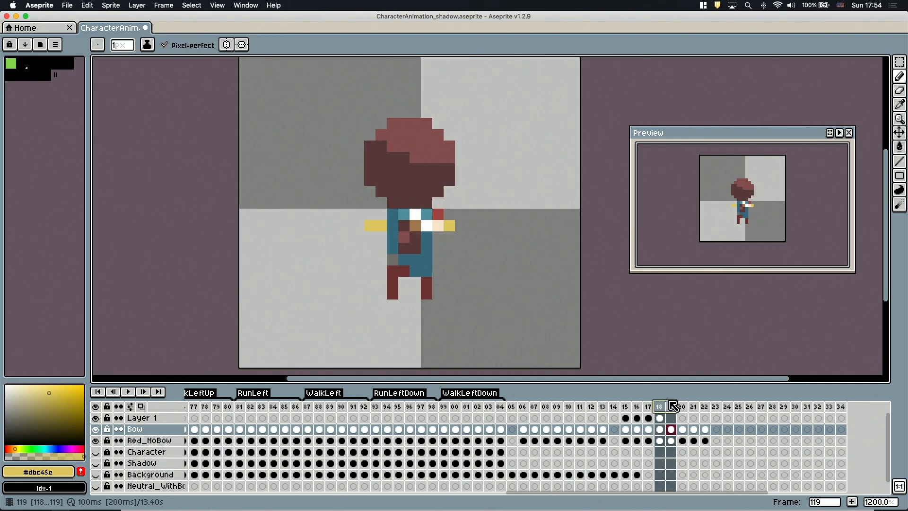
Step: Redraw the bow on Bow frame 120 as three yellow pixels in front of the back-turned character, and compare with frame 119
click(682, 407)
key(e)
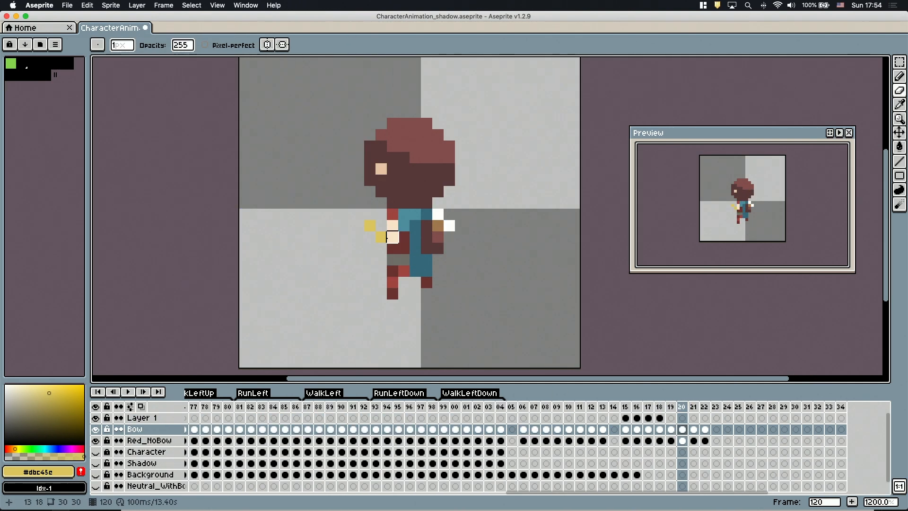
click(671, 406)
click(681, 407)
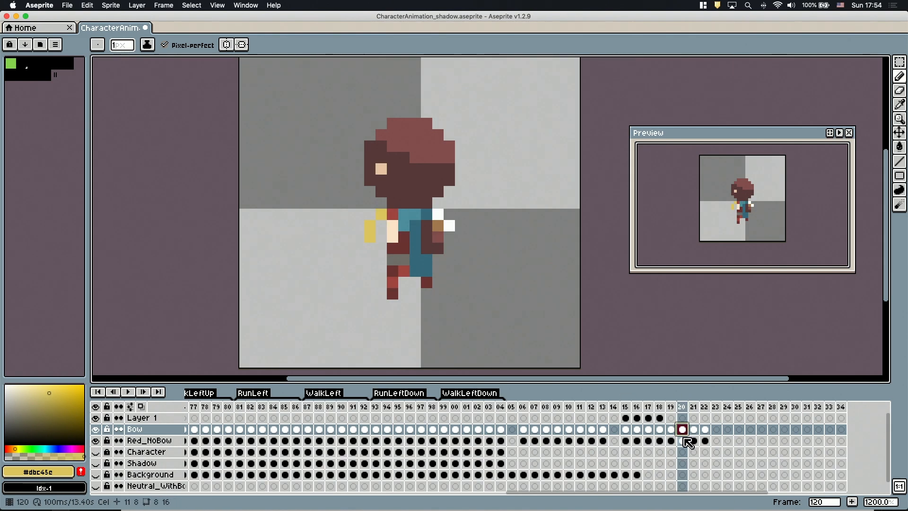
Step: Move the hand on Red_NoBow frame 120 outward against the bow and fill its old position with dark red
click(682, 441)
alt+click(389, 252)
drag(392, 226, 393, 237)
key(Left)
alt+click(443, 218)
key(Right)
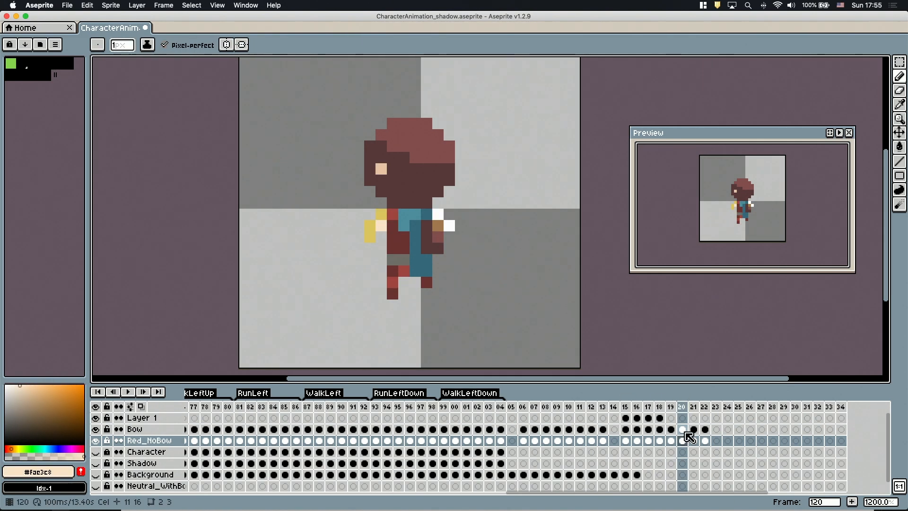
Step: Compare frame 120 with the preceding frames and recolor the upper bow pixel on Bow frame 120 in the quiver's brown
key(Left)
key(Left)
click(682, 406)
super+click(440, 225)
alt+click(439, 226)
click(380, 215)
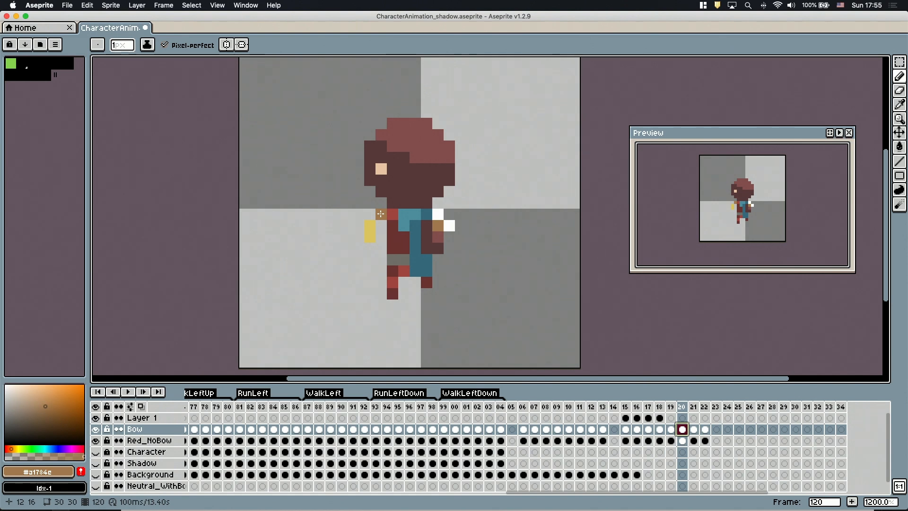
Step: Paint the semi-transparent white bowstring on Layer 1 frame 120 and compare it with frames 118, 119 and 121
key(Up)
alt+click(438, 215)
drag(671, 406, 659, 411)
click(686, 407)
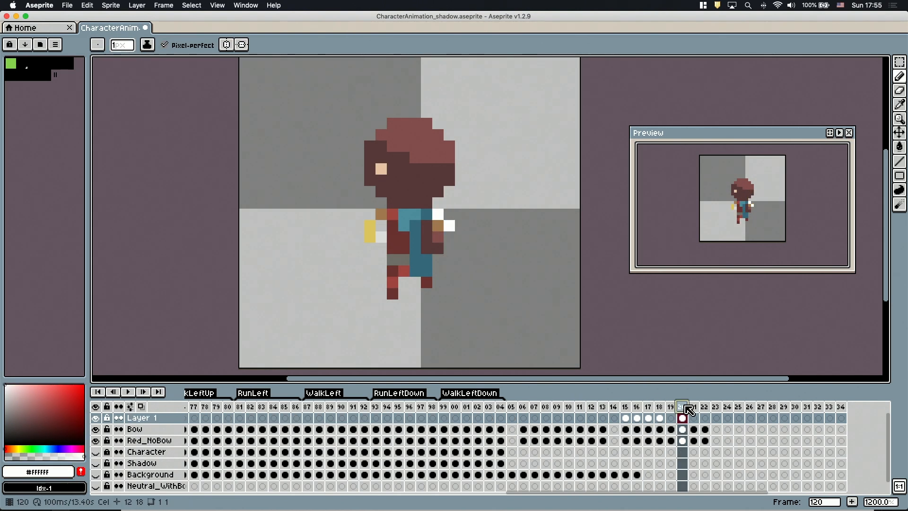
mouse_move(671, 406)
mouse_down()
mouse_move(644, 406)
mouse_move(685, 406)
mouse_up()
click(695, 406)
Step: Copy the bow and arrow cel from Bow frame 117 onto Bow frame 121
click(648, 406)
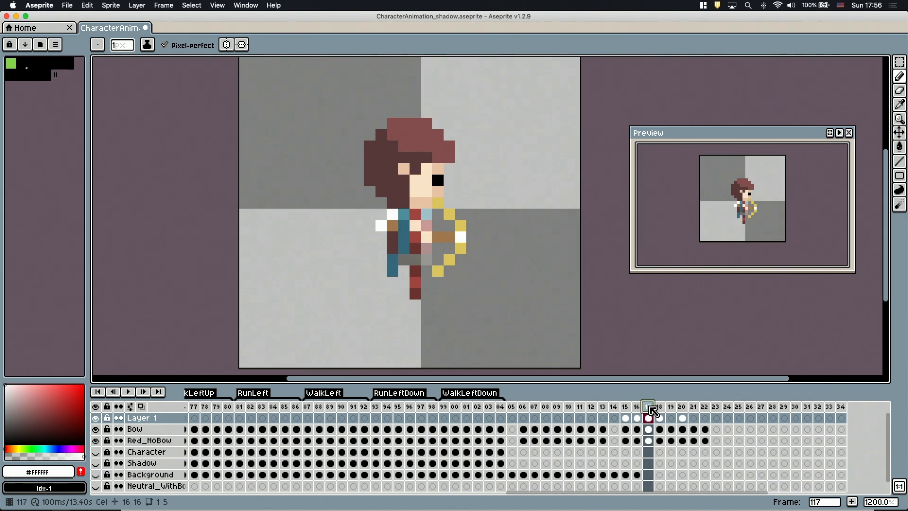
key(m)
click(648, 428)
key(super+c)
click(694, 429)
key(super+v)
Step: Flip the pasted bow on frame 121 horizontally, place it in front of the character, and compare it with frame 117
click(87, 6)
drag(449, 227, 374, 239)
click(109, 133)
click(648, 406)
click(694, 406)
key(super+d)
click(649, 407)
click(693, 408)
Step: Repaint the arm pixels on Red_NoBow frame 121 and add a skin-colored hand pixel at the arrow's inner end on the Bow layer
key(b)
alt+click(403, 231)
click(693, 440)
mouse_move(392, 227)
mouse_down()
mouse_move(373, 261)
mouse_move(396, 246)
mouse_move(404, 225)
mouse_up()
alt+click(393, 246)
alt+click(391, 225)
key(Up)
click(382, 237)
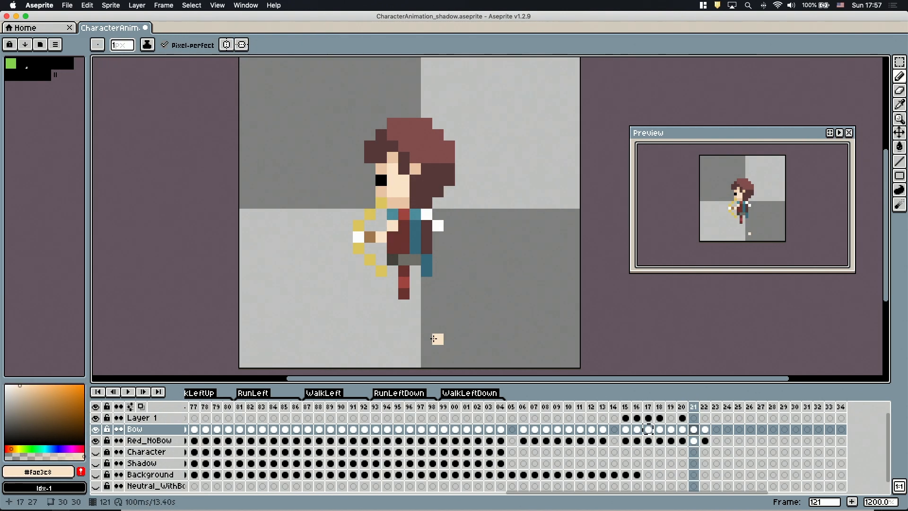
Step: Compare frames 116 to 121, and copy the bow and arrow cel from Bow frame 116 onto Bow frame 122
drag(683, 406, 690, 406)
mouse_move(639, 406)
mouse_down()
mouse_move(692, 406)
mouse_move(645, 407)
mouse_up()
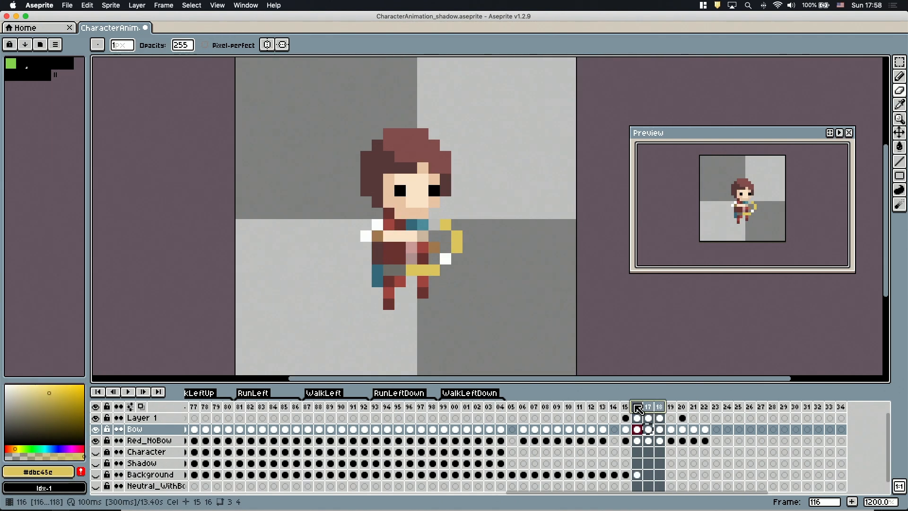
drag(635, 405, 692, 405)
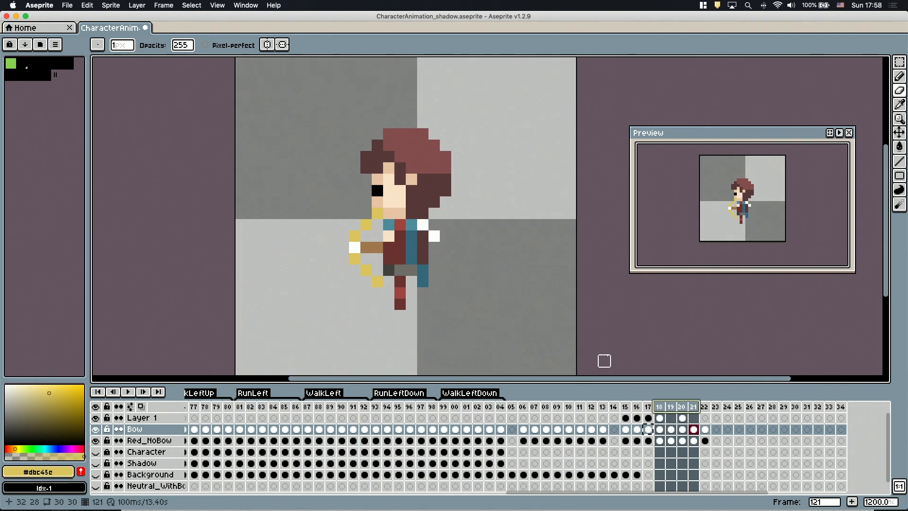
click(707, 407)
click(640, 429)
key(m)
key(super+a)
key(super+c)
click(704, 429)
key(super+v)
Step: Flip the pasted bow on frame 122 horizontally and move it in front of the character, using frame 116 as reference
click(693, 428)
click(700, 428)
key(m)
drag(567, 366, 352, 162)
drag(499, 282, 407, 283)
click(110, 5)
click(105, 137)
drag(391, 251, 368, 251)
click(636, 407)
click(705, 407)
click(637, 408)
click(705, 408)
drag(398, 280, 410, 280)
key(super+d)
Step: Repaint the arm on Red_NoBow frame 122 in clothing red #a0443f and draw the semi-transparent bowstring on Layer 1
click(96, 429)
click(96, 429)
key(b)
click(706, 441)
drag(625, 429, 705, 429)
alt+click(423, 240)
alt+click(412, 248)
drag(423, 236, 423, 247)
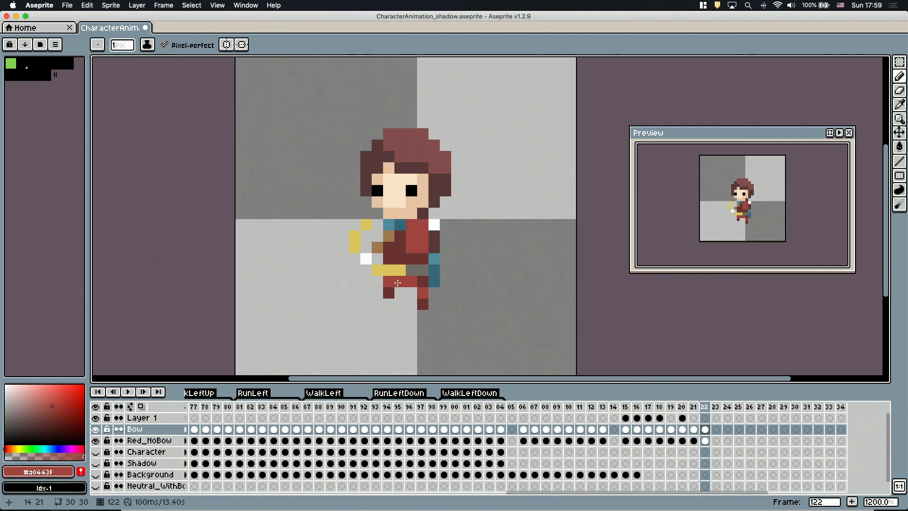
click(704, 417)
click(400, 247)
Step: Tag frames 115 to 122 as Turn_Shoot and play the animation
right_click(555, 409)
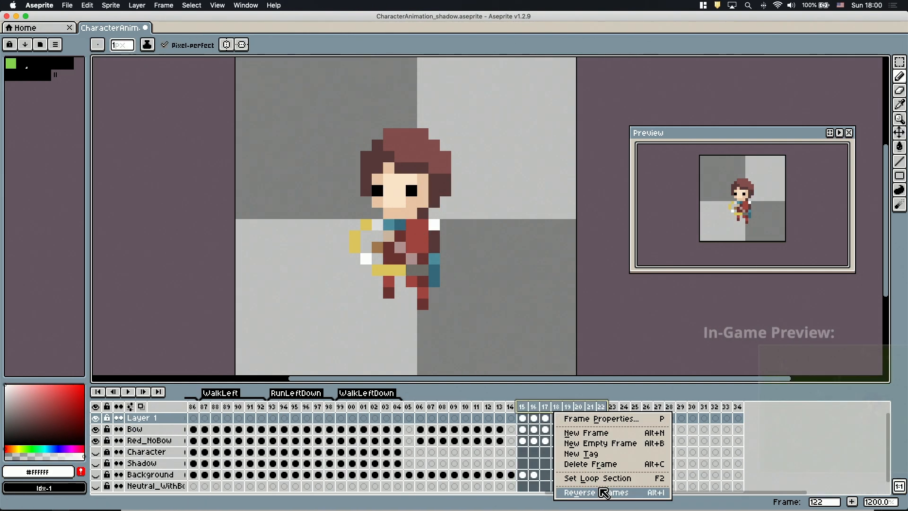
click(605, 454)
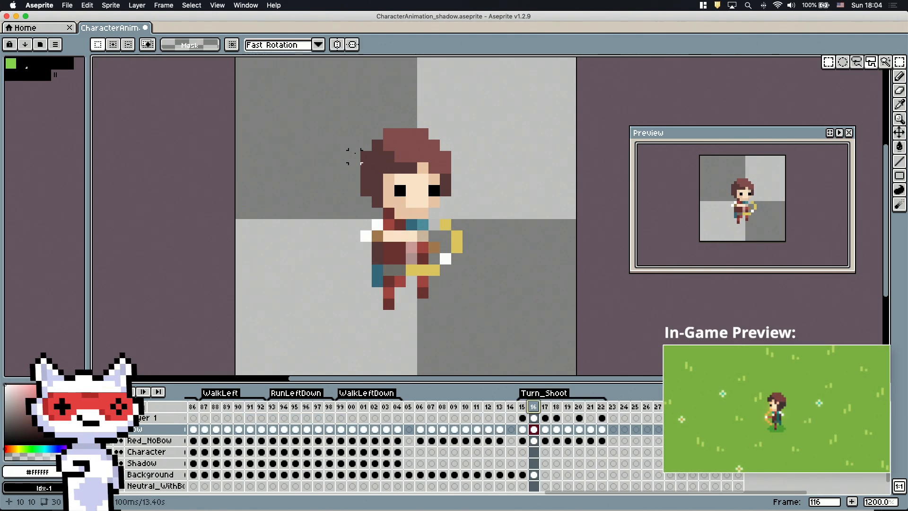
key(super+d)
key(Left)
key(Return)
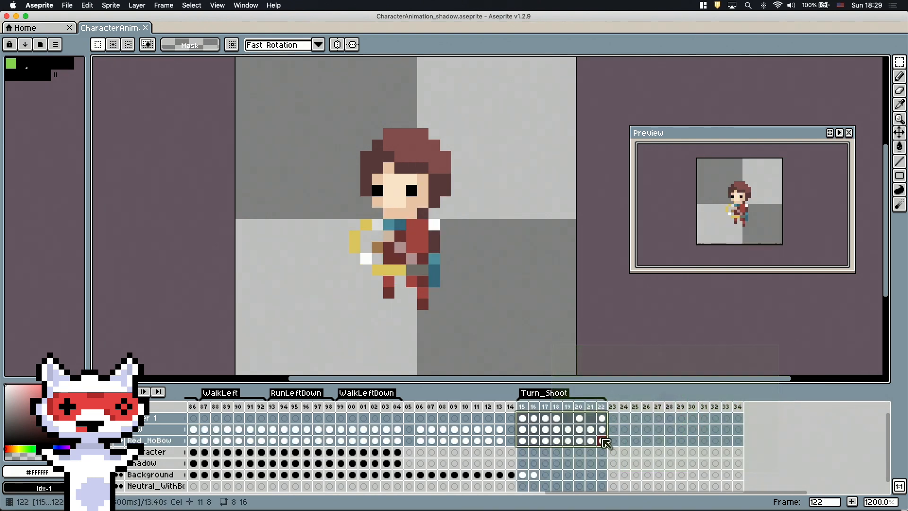
Step: Rename the Turn_Shoot tag to Turn_BeforeShoot
double_click(558, 397)
click(487, 220)
text(Before)
key(Return)
Step: Tag the duplicated frames 124 to 131 as Turn_AfterShoot
drag(624, 406, 704, 406)
right_click(682, 411)
click(742, 458)
text(Turn_af)
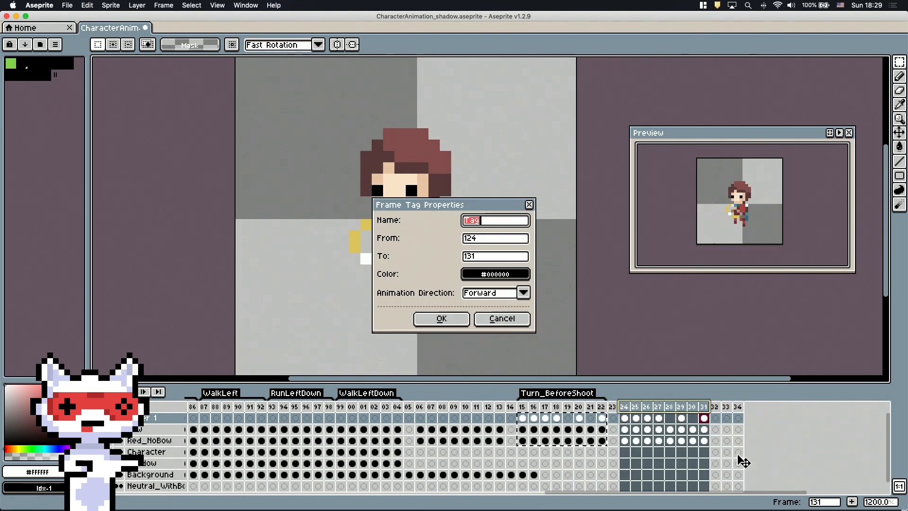
text(terShoot)
key(Return)
Step: Rework frame 124 into a released pose without the arrow, with the drawing hand back at the shoulder and a straight bowstring
click(546, 429)
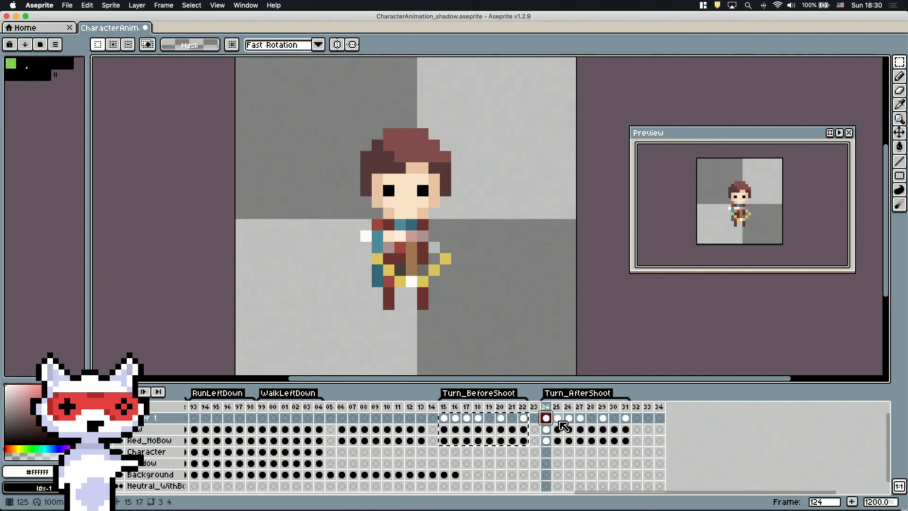
key(b)
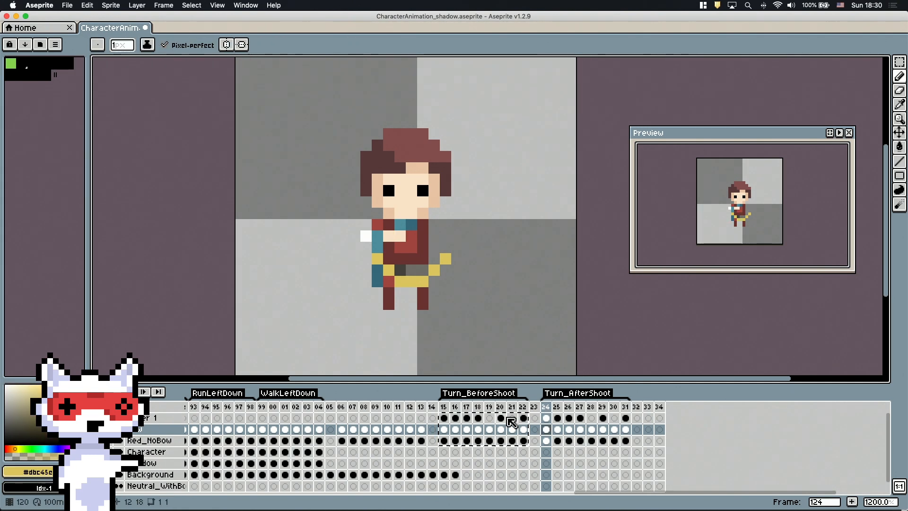
click(547, 441)
key(i)
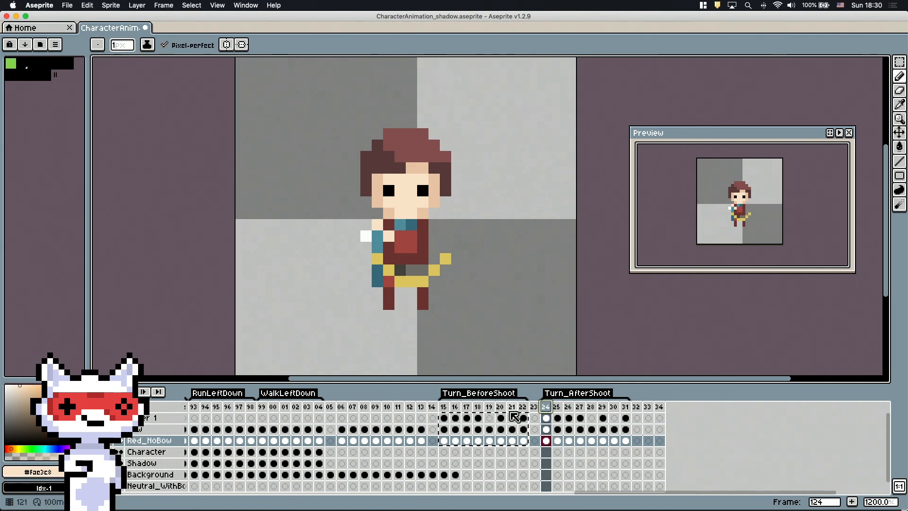
click(546, 417)
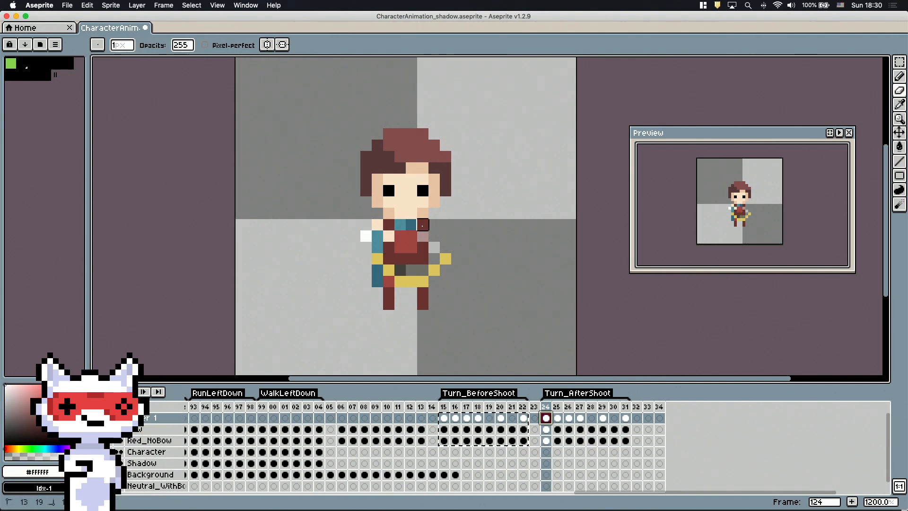
Step: Replace the arrow tip on Bow frame 125 with yellow #dbc45e and erase the remaining arrow shaft
click(559, 406)
click(558, 440)
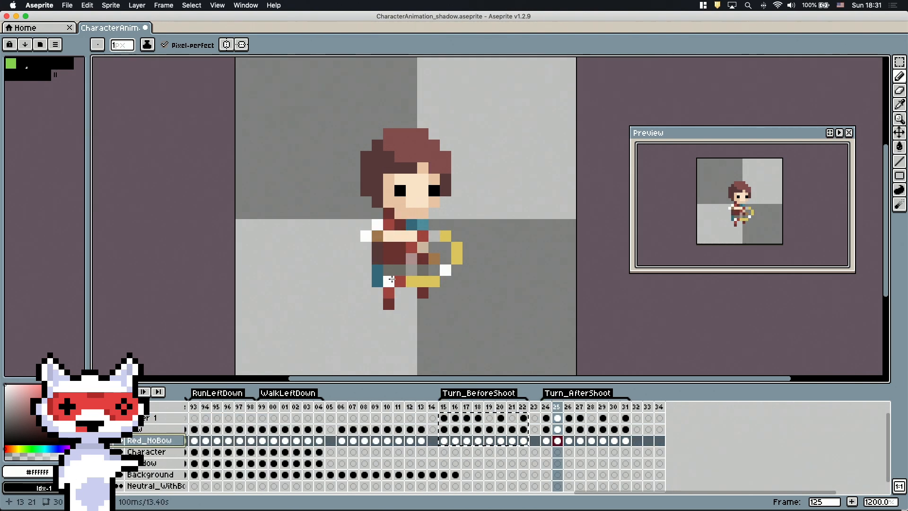
alt+click(410, 247)
alt+click(457, 253)
click(558, 429)
click(445, 270)
right_click(434, 259)
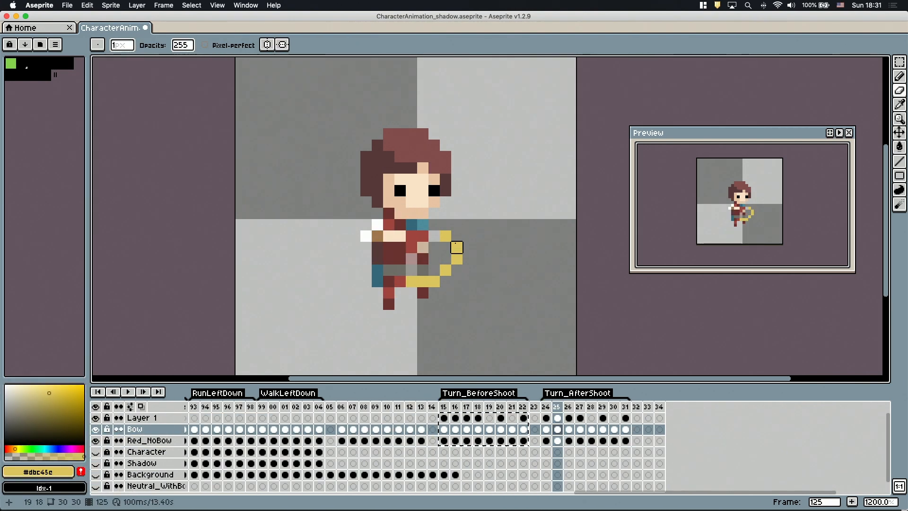
Step: Redraw the bowstring on Layer 1 frame 125 as a straight diagonal and erase the old drawn-back string pixels
click(558, 417)
alt+click(378, 225)
drag(434, 247, 423, 258)
right_click(434, 235)
right_click(377, 236)
Step: Shorten the drawing arm on Red_NoBow frame 125 by covering its end with dark red #6a3231
click(557, 428)
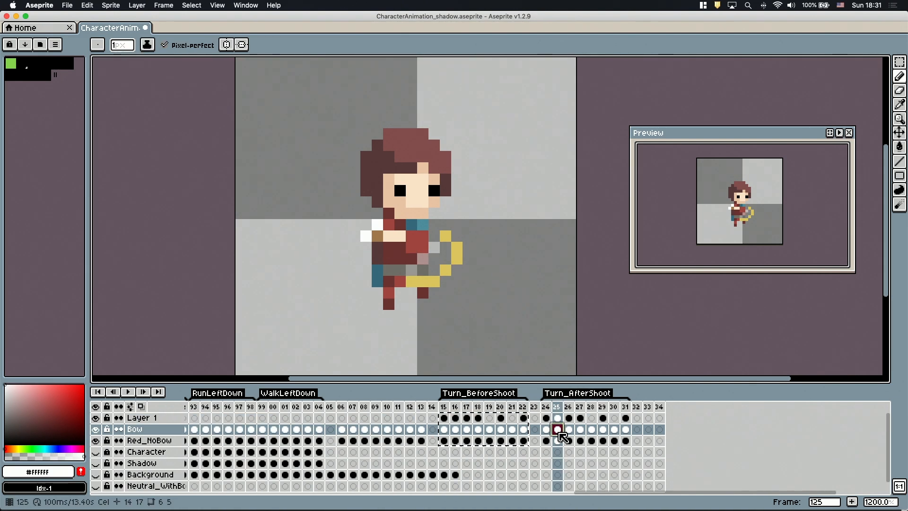
click(557, 441)
alt+click(400, 247)
click(400, 236)
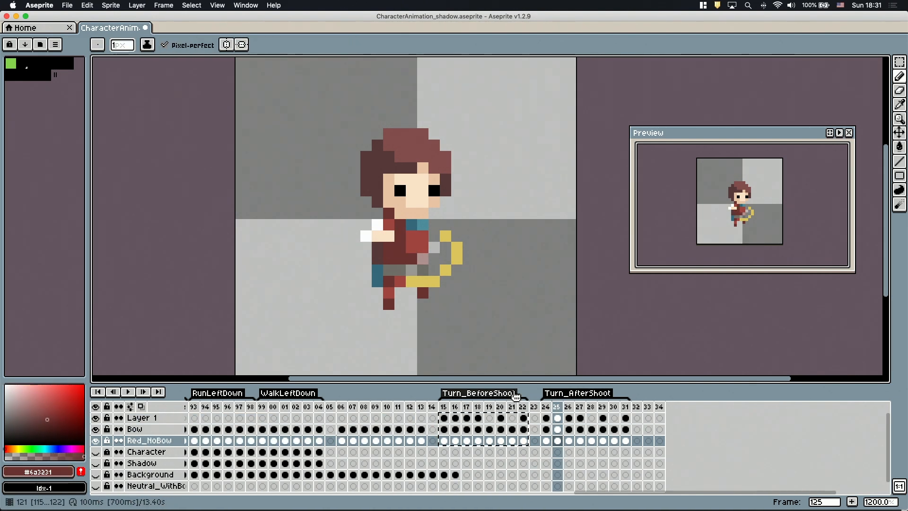
Step: Replace the arrow on Bow frame 126 with yellow bow pixels and repaint the released arm on Red_NoBow, using frame 117 as reference
click(568, 406)
alt+click(456, 247)
key(super+z)
key(shift+x)
click(569, 429)
click(569, 440)
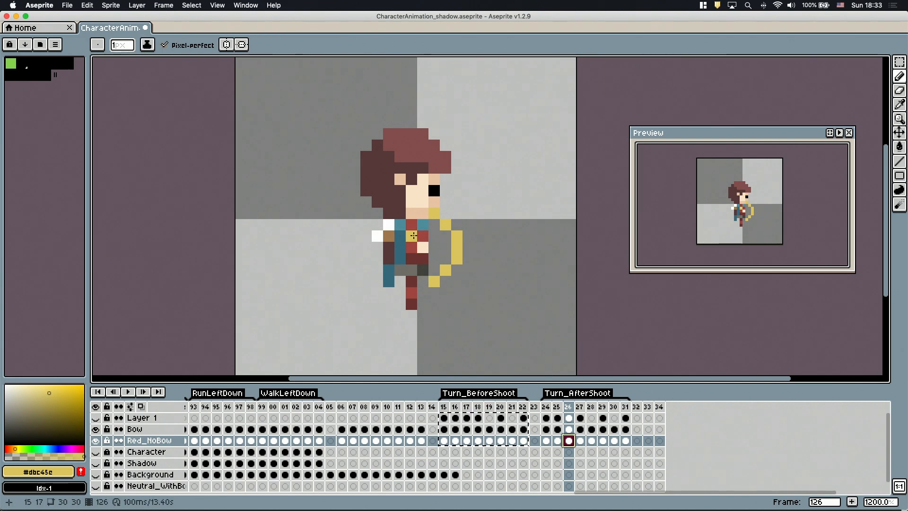
click(569, 417)
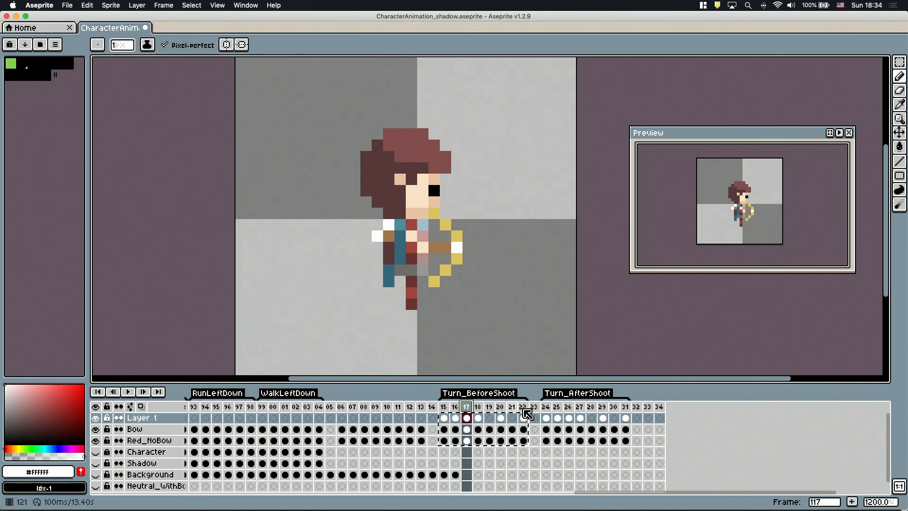
click(569, 440)
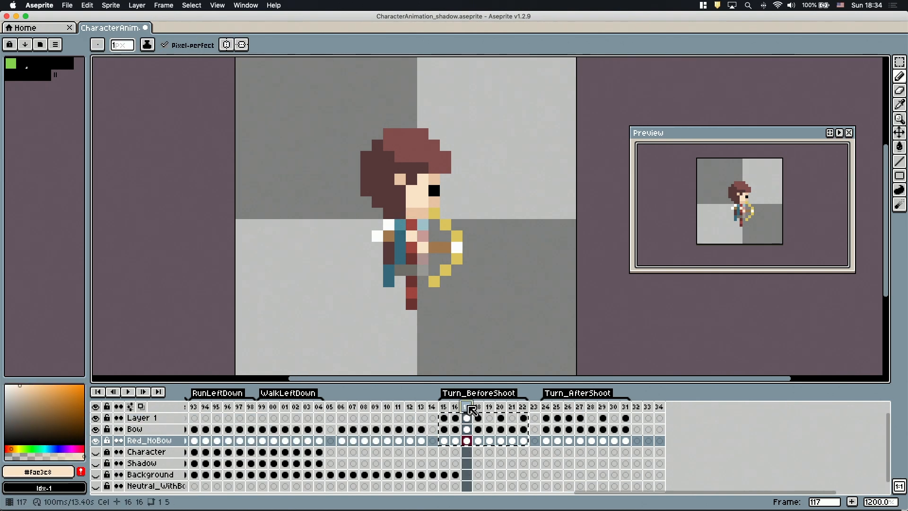
Step: Remove the arrow from Bow frame 127, complete the bow in yellow, and paint the arm area on Red_NoBow in red #a0443f
click(581, 406)
click(582, 430)
click(445, 224)
key(e)
click(434, 235)
click(583, 441)
key(b)
alt+click(423, 247)
click(423, 235)
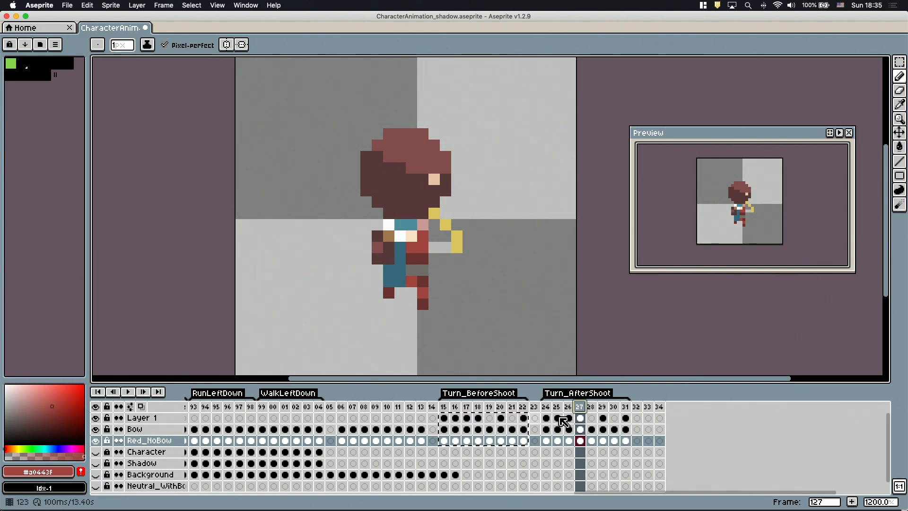
Step: Shift the bowstring pixels on Layer 1 frame 127 to a released position and compare with frames 119, 117, 126 and 124
click(581, 418)
alt+click(445, 247)
click(434, 235)
key(e)
click(434, 247)
click(489, 407)
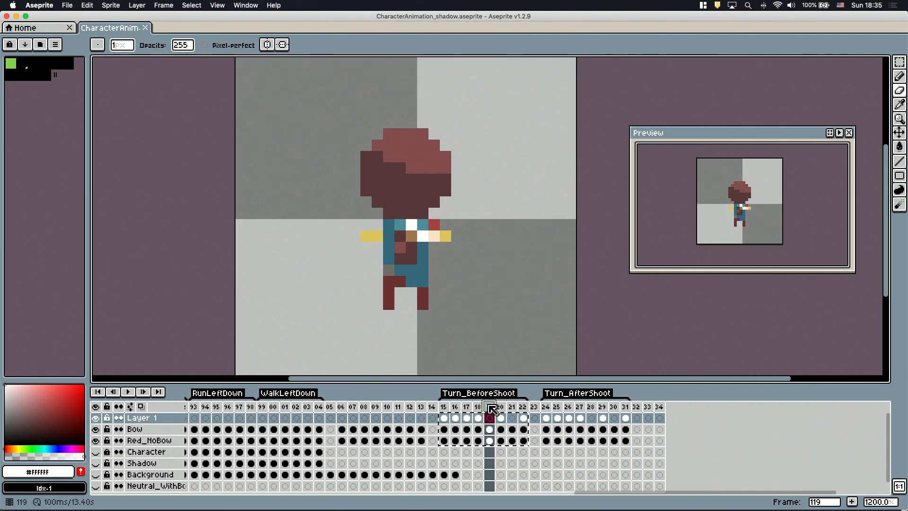
key(Left)
key(Left)
click(568, 406)
click(548, 406)
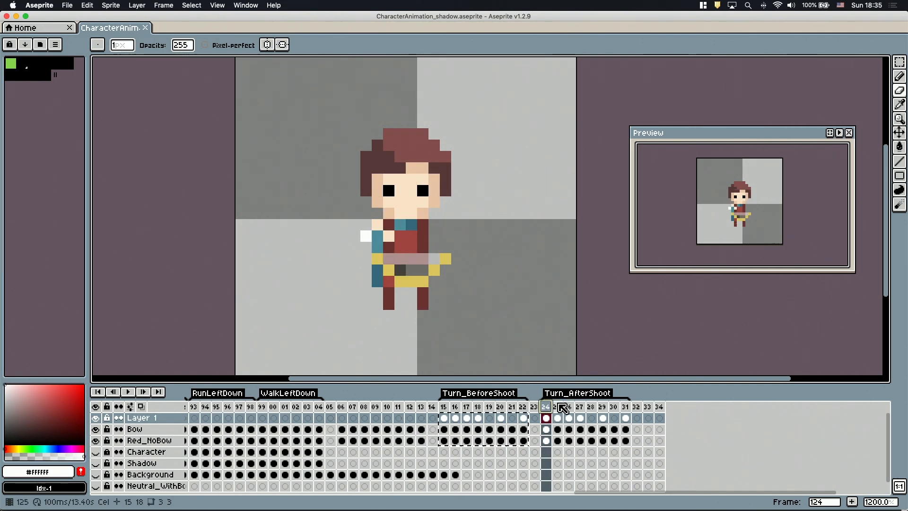
Step: Replace the arrow with yellow bow pixels on Bow frames 129 and 130, and add the bowstring on Layer 1 frame 130
click(579, 406)
click(591, 406)
click(602, 406)
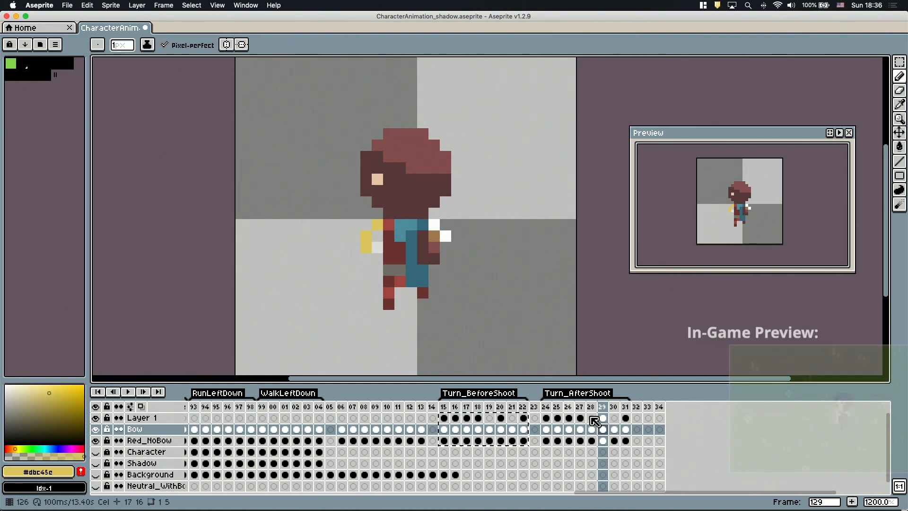
key(Right)
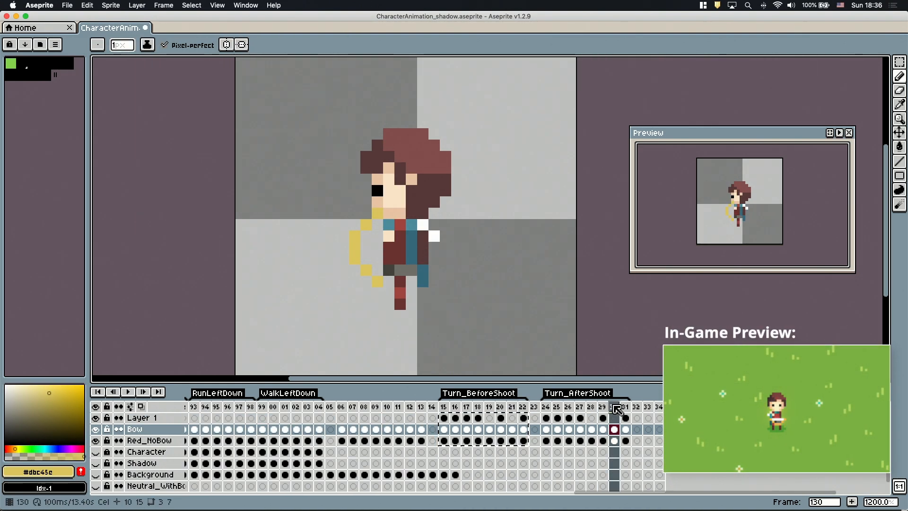
click(153, 418)
key(Right)
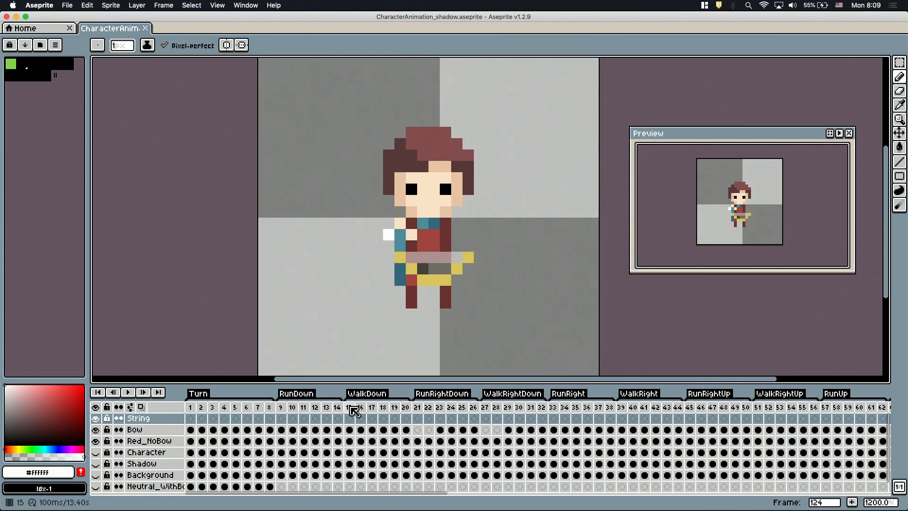
Step: Copy the Bow and Red_NoBow cels of frames 15 to 20 to frames 132 to 137 and tag them AimDown
drag(350, 430, 409, 440)
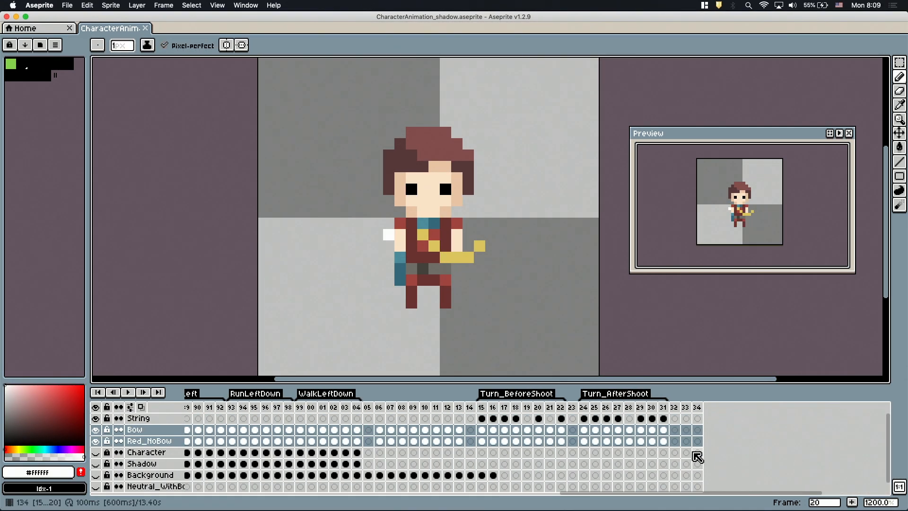
drag(674, 407, 730, 407)
right_click(731, 407)
click(758, 448)
key(Return)
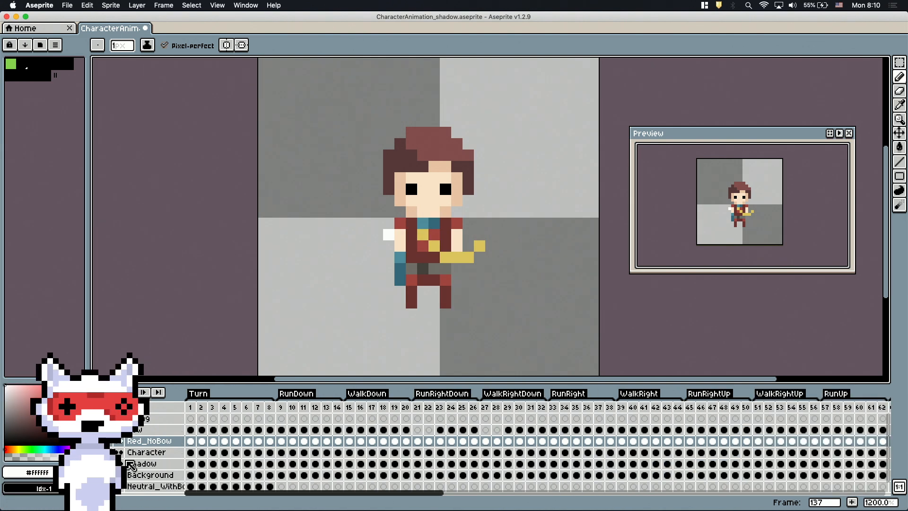
Step: Copy the arm-and-chest area of the aiming pose on Red_NoBow from frame 115 and paste it onto frame 132
scroll(752, 445, right, 10)
click(611, 429)
click(520, 408)
click(418, 407)
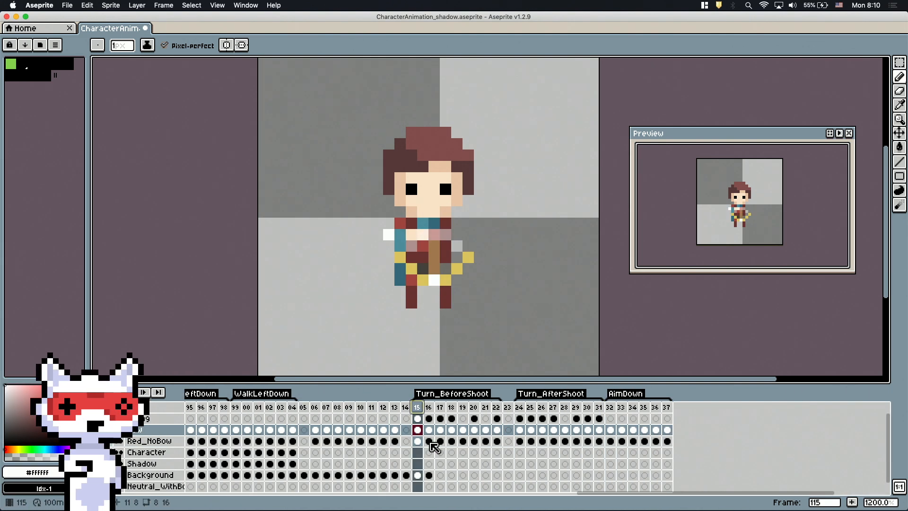
click(97, 430)
key(m)
drag(394, 218, 429, 252)
key(super+c)
click(612, 408)
click(611, 440)
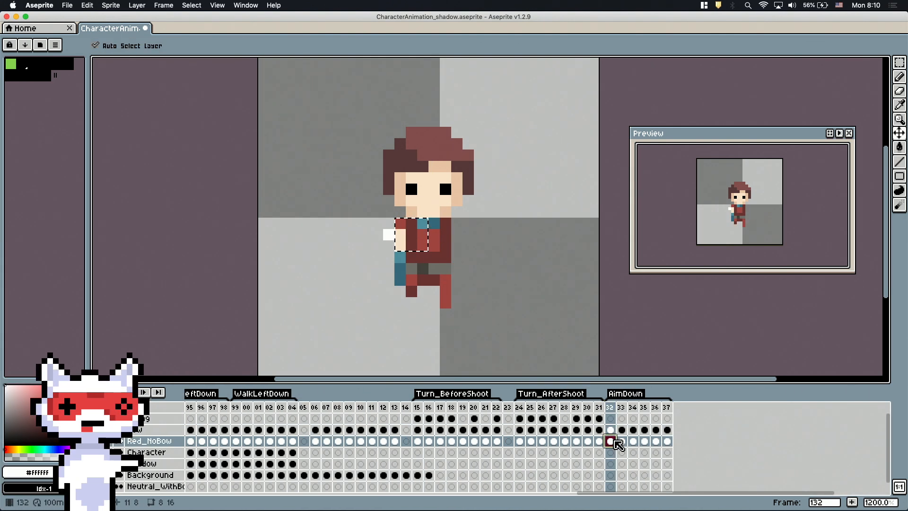
click(417, 407)
key(super+v)
click(623, 407)
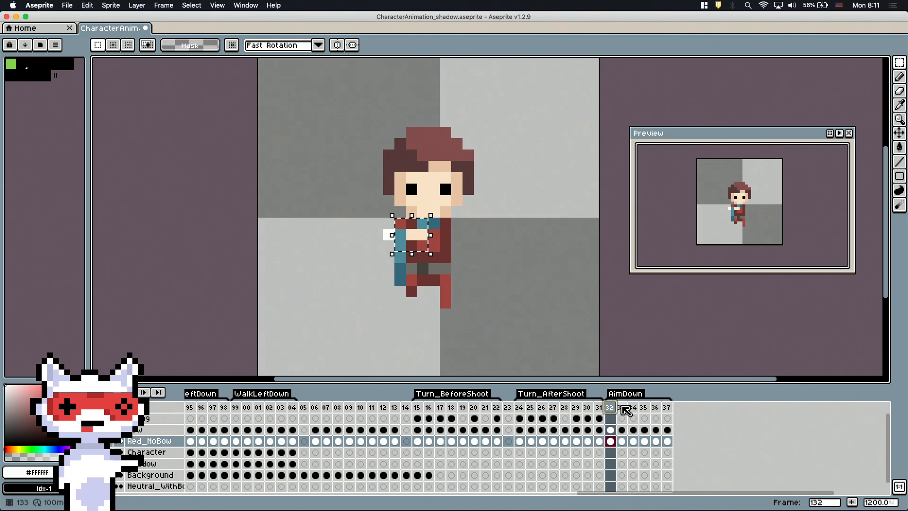
click(624, 408)
click(610, 409)
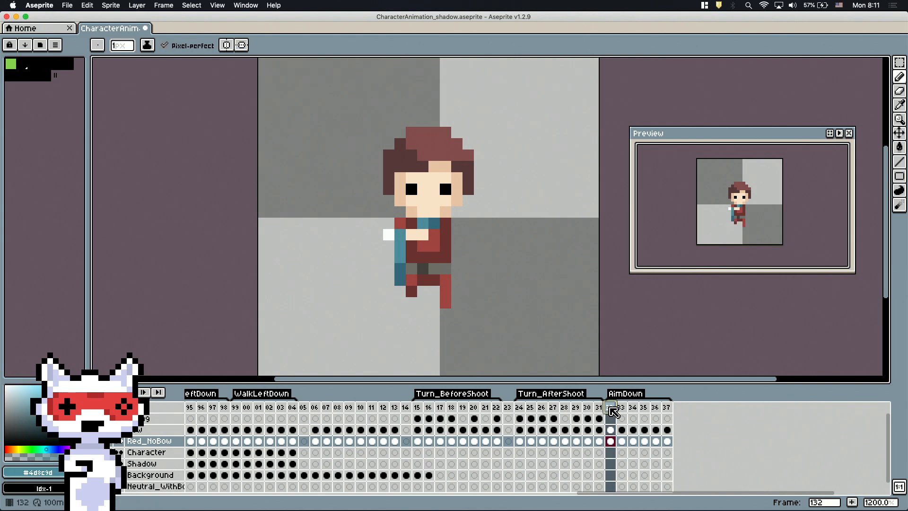
Step: Redraw Red's arms on Red_NoBow frames 133 to 137 to match the aiming pose of frame 132
click(633, 441)
drag(457, 223, 457, 246)
key(Right)
alt+click(455, 232)
key(Right)
key(b)
key(Up)
mouse_move(611, 408)
mouse_down()
mouse_move(633, 412)
mouse_move(647, 440)
mouse_up()
key(super+z)
key(super+z)
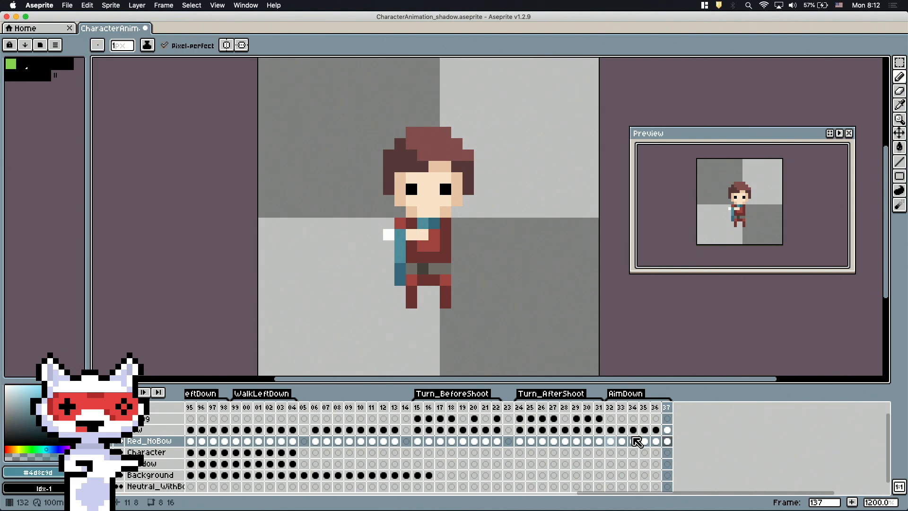
Step: Copy the String and Bow cels of frame 115 onto frames 132 to 137
right_click(665, 430)
drag(417, 430, 418, 418)
key(super+c)
click(610, 418)
key(super+v)
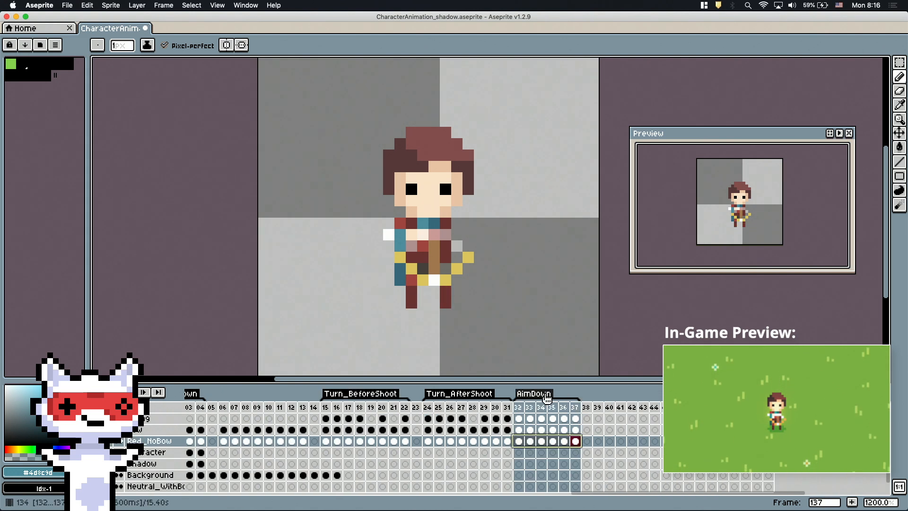
Step: Rename the AimDown tag on frames 132 to 137 as WalkDown_BeforeShoot
key(F2)
text(WalkDown_BeforeShoot)
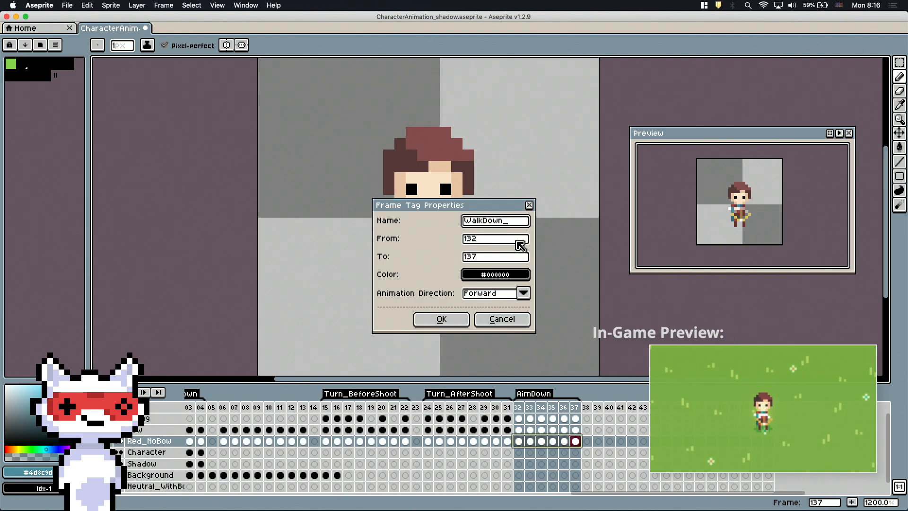
key(Return)
Step: Copy the Red_NoBow cels of frames 132 to 137 to frames 138 to 143 and tag them WalkDown_AfterShoot
drag(519, 440, 575, 444)
key(super+c)
click(586, 441)
key(super+v)
drag(588, 408, 642, 408)
right_click(642, 408)
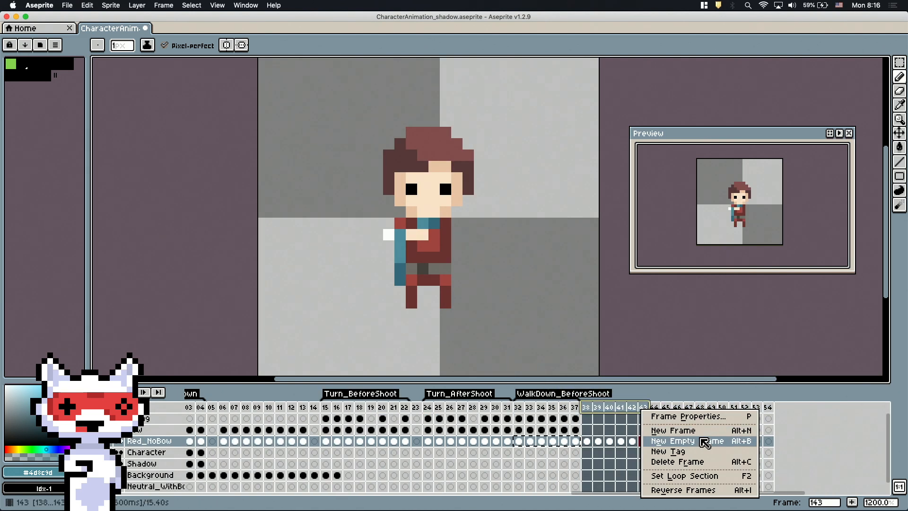
click(699, 451)
text(WalkDow)
key(Return)
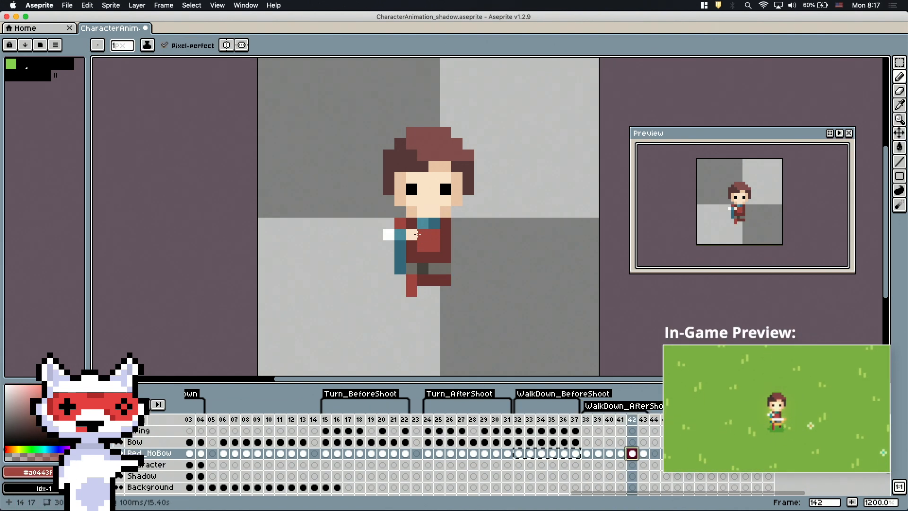
Step: Copy the String and Bow cels of frame 124 onto the WalkDown_AfterShoot frames, undoing the misplaced paste
drag(426, 444, 427, 432)
key(super+c)
click(586, 439)
key(super+v)
key(super+z)
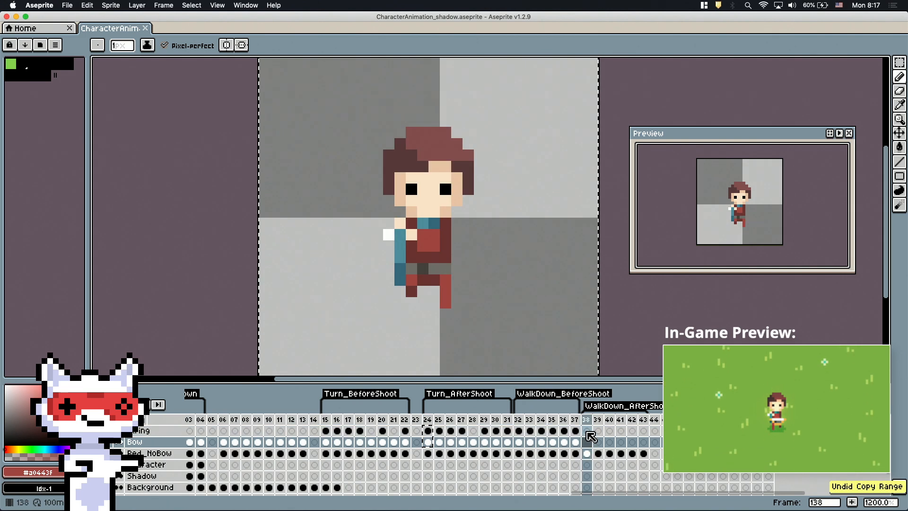
click(589, 431)
key(super+v)
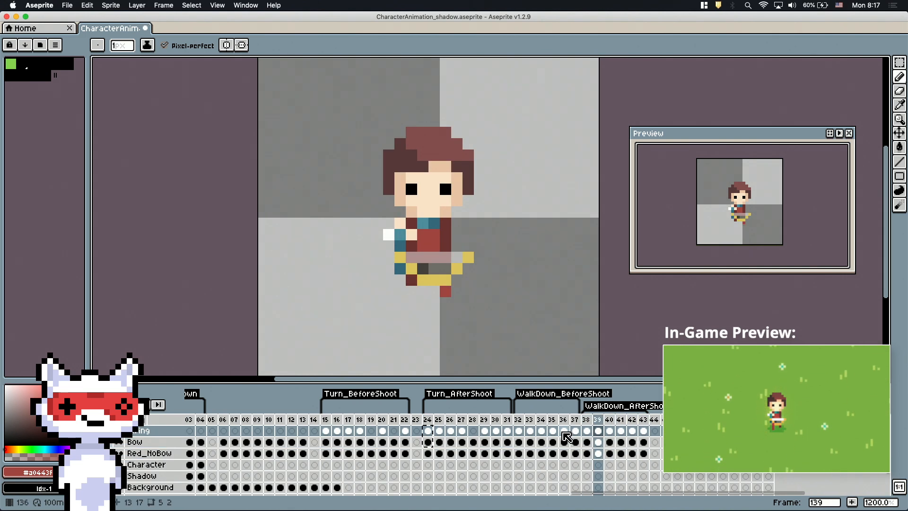
Step: Copy the WalkRightDown cels of Red_NoBow to frames 144 to 149 and tag them WalkRightDown_BeforeShoot
drag(647, 492, 289, 493)
drag(404, 452, 461, 453)
mouse_move(408, 493)
mouse_down()
mouse_move(744, 501)
mouse_move(421, 500)
mouse_up()
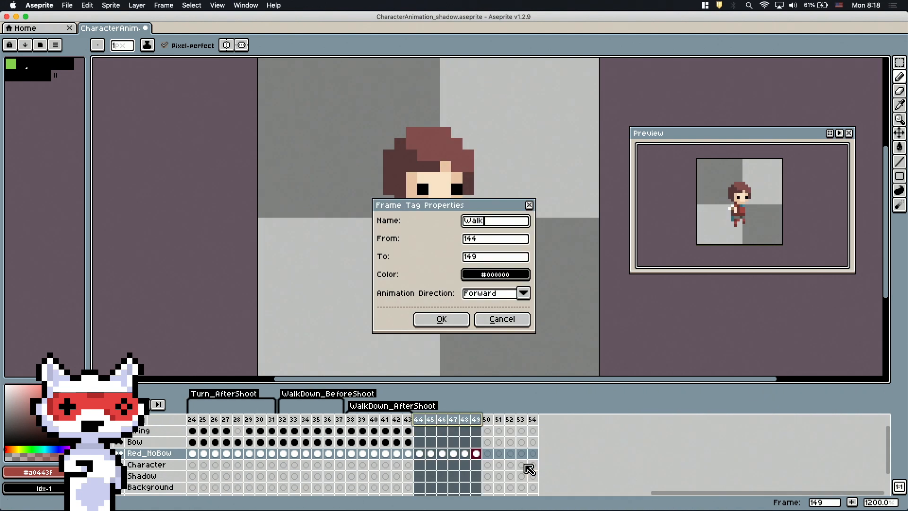
text(eforeShoot)
key(Return)
Step: Redraw Red's arms on Red_NoBow frames 144 to 149 in the right-down aiming pose, sampling colours from the sprite
scroll(378, 454, left, 5)
click(249, 453)
click(567, 419)
click(578, 418)
click(590, 419)
alt+click(417, 245)
click(601, 419)
alt+click(402, 236)
click(589, 419)
click(601, 419)
alt+click(417, 246)
click(612, 419)
alt+click(400, 235)
click(601, 419)
click(612, 418)
alt+click(423, 246)
click(411, 246)
alt+click(434, 269)
click(567, 419)
Step: Copy the String and Bow cels of frame 116 onto the WalkRightDown_BeforeShoot frames
scroll(364, 456, left, 3)
drag(331, 430, 331, 442)
key(super+c)
click(706, 431)
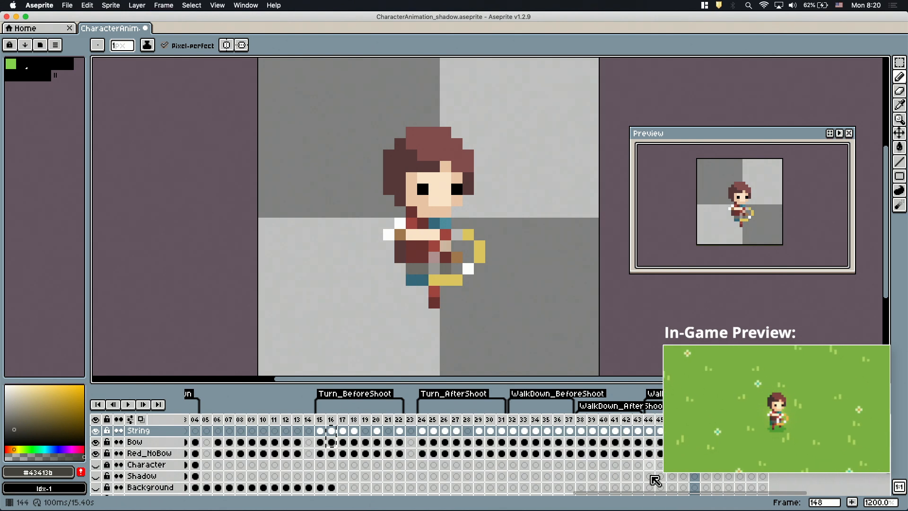
Step: Copy the Red_NoBow cels of frames 144 to 149 to frames 150 to 155 and tag them WalkRightDown_AfterShoot
drag(661, 453, 559, 445)
click(619, 454)
drag(617, 419, 674, 420)
key(F2)
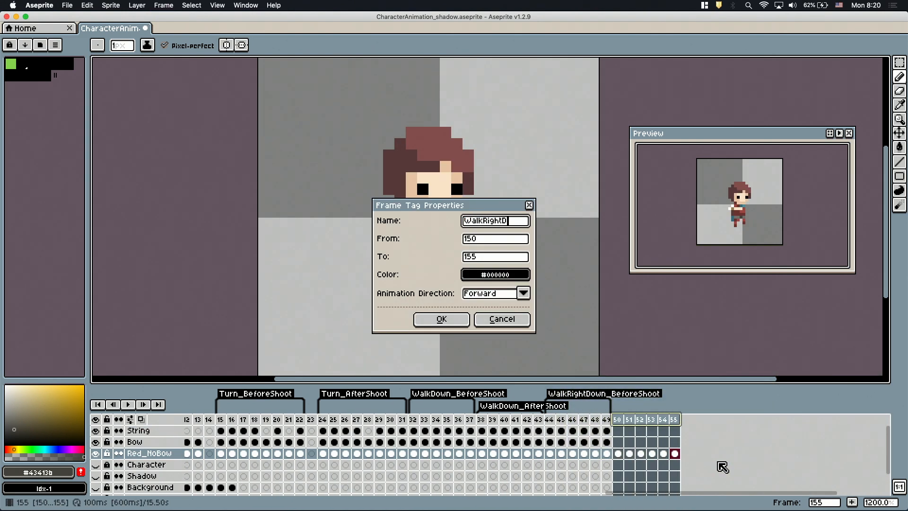
key(Return)
Step: Redraw Red's arms on Red_NoBow frames 150 to 155 in the released pose of frame 125
click(335, 442)
click(617, 453)
alt+click(407, 235)
alt+click(417, 246)
click(334, 419)
click(617, 418)
click(629, 420)
alt+click(403, 234)
alt+click(435, 240)
key(Right)
alt+click(403, 235)
alt+click(434, 237)
key(Right)
key(Right)
alt+click(401, 233)
key(Right)
alt+click(434, 238)
Step: Copy the String and Bow cels of frame 125 onto the WalkRightDown_AfterShoot frames 150 to 155
drag(334, 442, 334, 430)
drag(234, 430, 235, 440)
drag(335, 430, 335, 439)
key(super+c)
click(617, 431)
key(super+v)
click(629, 430)
key(super+v)
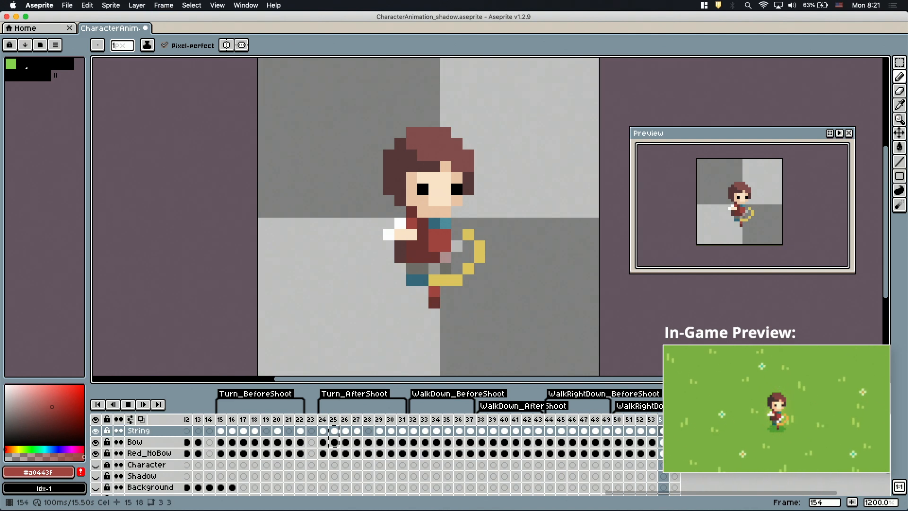
Step: Copy the WalkRight cels of Red_NoBow to frames 156 to 161 and tag them WalkRight_BeforeShoot
click(833, 476)
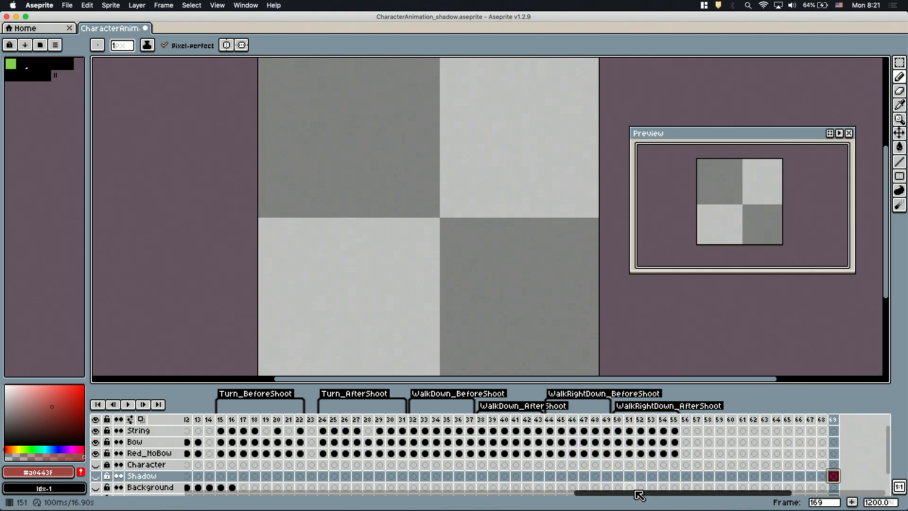
drag(638, 494, 298, 494)
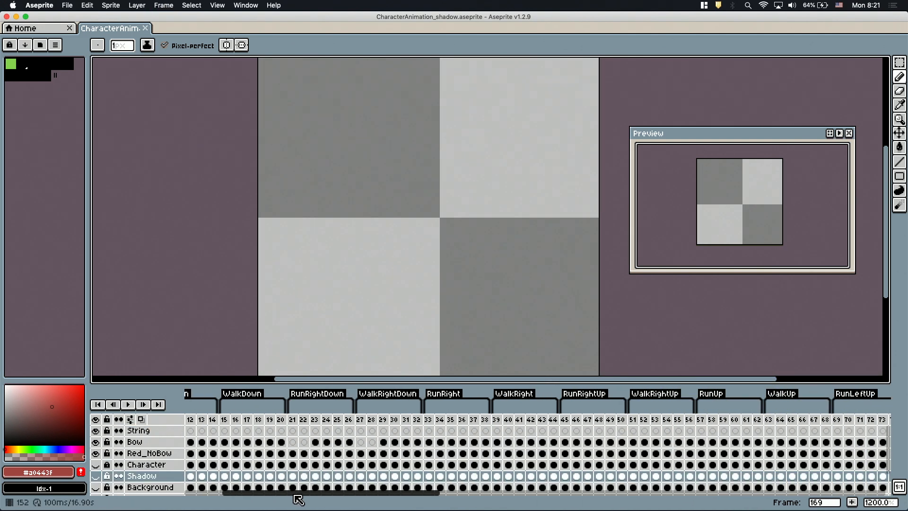
drag(433, 453, 489, 454)
key(super+c)
drag(440, 493, 795, 493)
click(607, 453)
key(super+v)
drag(605, 419, 664, 421)
key(F2)
text(WalkRight_BeforeShoot)
key(Return)
Step: Redraw Red's arm on the first WalkRight_BeforeShoot frames of Red_NoBow in the right-facing aiming pose, comparing neighbouring frames
click(607, 453)
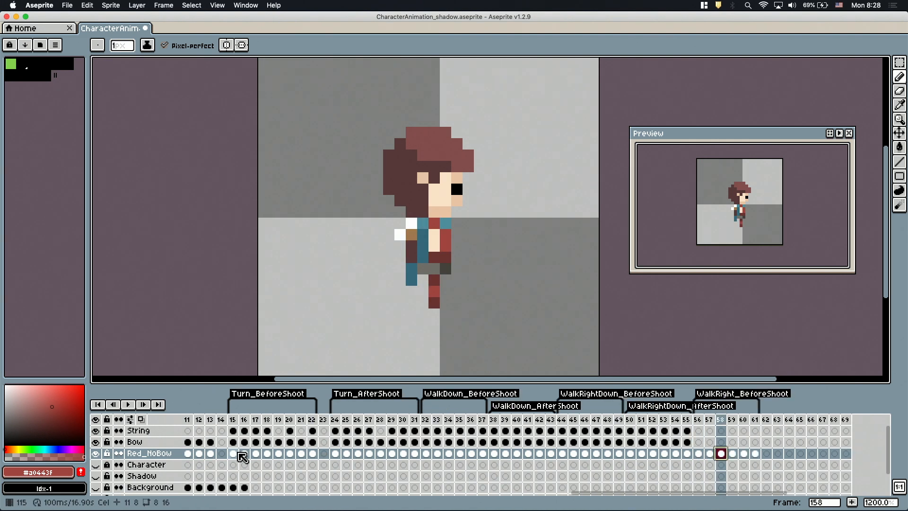
alt+click(446, 234)
key(Right)
key(Right)
key(Left)
key(Left)
key(e)
key(b)
key(Right)
drag(698, 419, 713, 419)
scroll(734, 420, right, 3)
key(Left)
key(Left)
key(Left)
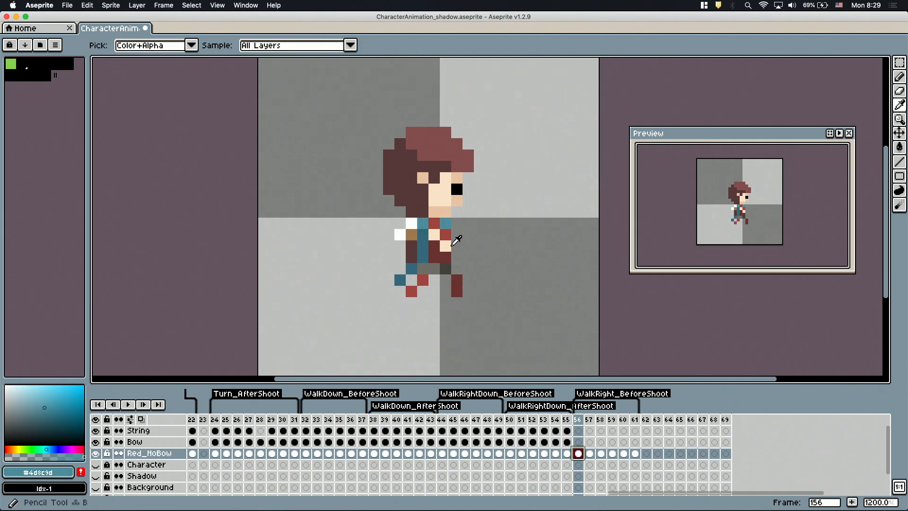
Step: Redraw Red's arm on the remaining WalkRight_BeforeShoot frames of Red_NoBow up to 161, sampling sprite colours and comparing neighbouring frames
key(Right)
key(Right)
key(Right)
key(Left)
alt+click(424, 222)
key(Right)
key(Left)
key(Right)
alt+click(444, 194)
key(Left)
key(Right)
alt+click(446, 227)
key(Left)
key(Right)
key(Right)
alt+click(437, 239)
key(Left)
key(Right)
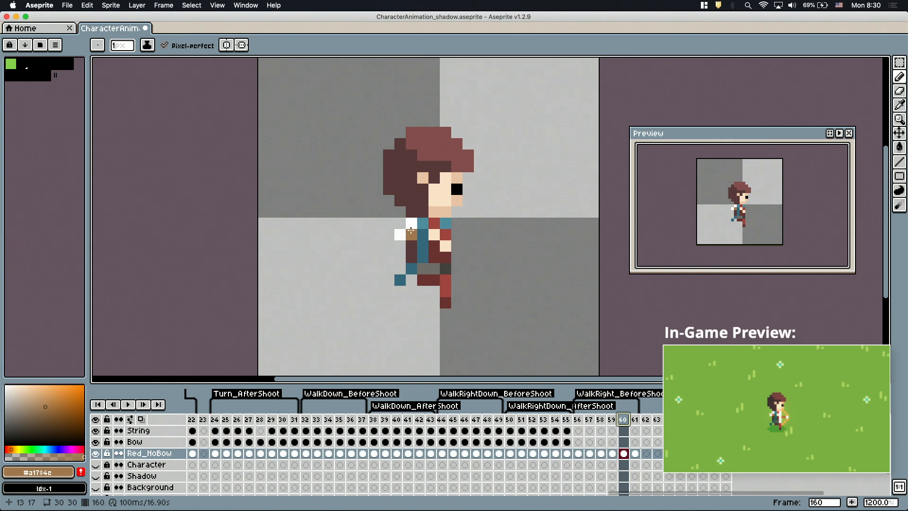
key(Left)
key(Right)
key(Right)
alt+click(436, 242)
key(Left)
key(Left)
key(Left)
key(Right)
Step: Copy the String and Bow cels of the right-facing Turn_BeforeShoot frame onto the WalkRight_BeforeShoot frames 156 to 161
scroll(341, 473, left, 3)
drag(308, 442, 310, 431)
key(super+c)
scroll(425, 432, right, 4)
click(514, 430)
key(super+v)
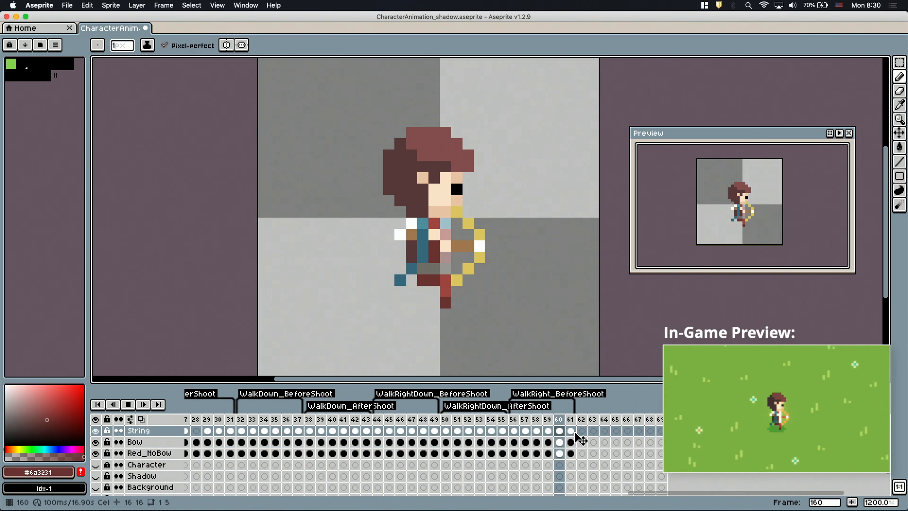
Step: Copy the Red_NoBow cels of frames 156 to 161 to frames 162 to 167 and tag them WalkRight_AfterShoot
drag(654, 492, 663, 492)
drag(490, 453, 548, 454)
key(super+c)
click(558, 453)
key(super+v)
drag(558, 420, 613, 421)
right_click(611, 420)
click(648, 459)
text(WalkRight_AfterShoot)
key(Return)
Step: Redraw Red's arms on Red_NoBow frames 162 to 167 in the released pose of frame 126
drag(700, 492, 635, 492)
click(357, 453)
scroll(593, 472, right, 5)
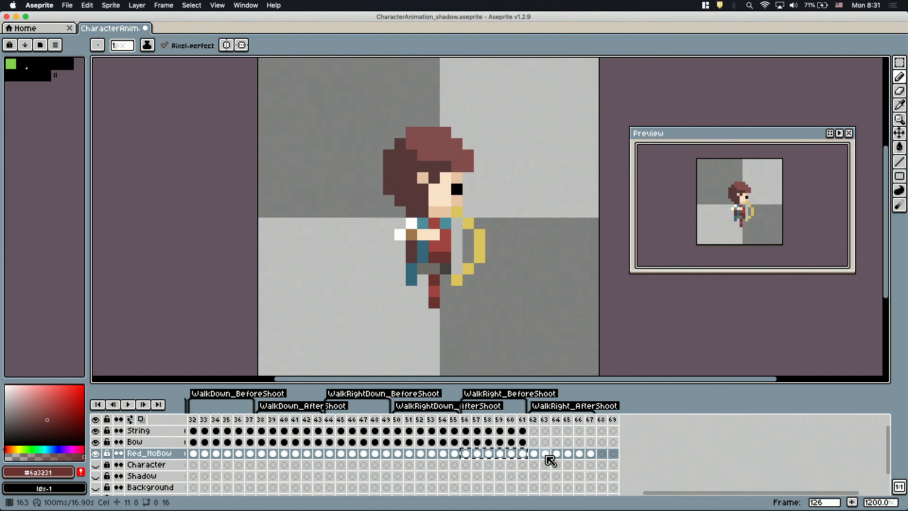
click(533, 419)
alt+click(445, 235)
click(545, 419)
alt+click(433, 235)
click(556, 419)
alt+click(445, 234)
click(568, 419)
click(579, 419)
alt+click(433, 235)
click(590, 419)
Step: Copy the String and Bow cels of frame 126 onto the WalkRight_AfterShoot frames 162 to 167 and save the file
scroll(586, 426, left, 5)
drag(280, 442, 279, 430)
key(super+c)
scroll(561, 431, right, 4)
click(562, 430)
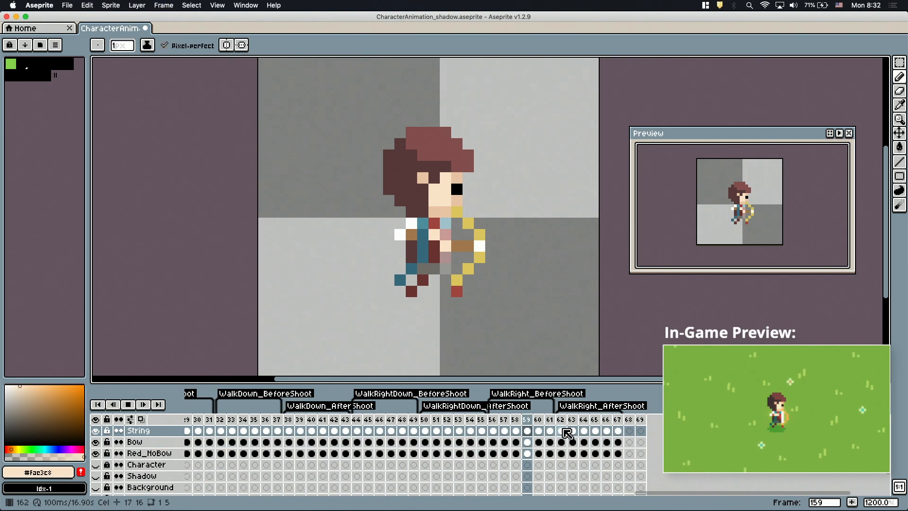
click(583, 429)
key(super+s)
Step: Copy the WalkRightUp cels of Red_NoBow to frames 168 to 173 and tag them Walk_RightUp_BeforeShoot
drag(678, 493, 332, 499)
drag(416, 453, 471, 455)
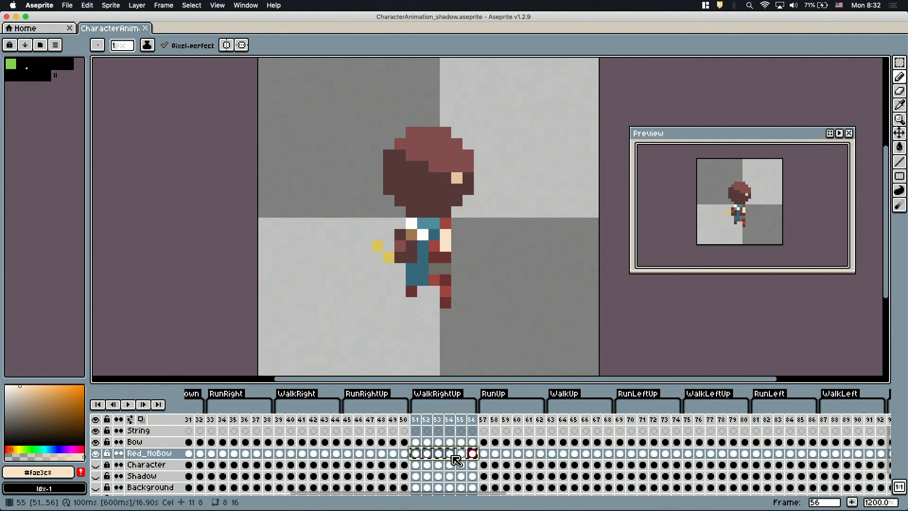
drag(468, 492, 804, 492)
click(647, 453)
key(super+v)
drag(648, 419, 704, 419)
right_click(704, 420)
click(737, 461)
text(Walk_Right)
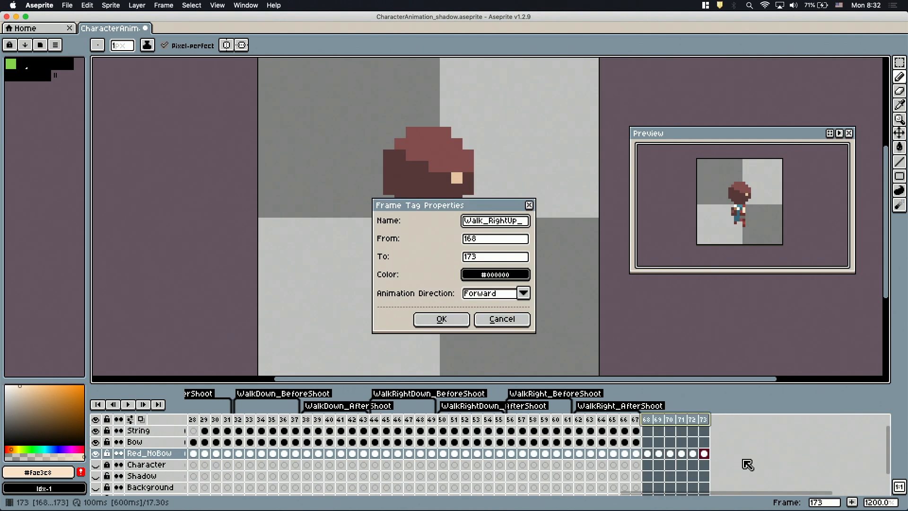
key(Return)
Step: Redraw Red's arm on Red_NoBow frames 168 to 173 in the aiming pose of frame 118
click(647, 419)
scroll(286, 432, left, 4)
click(285, 420)
drag(563, 492, 645, 490)
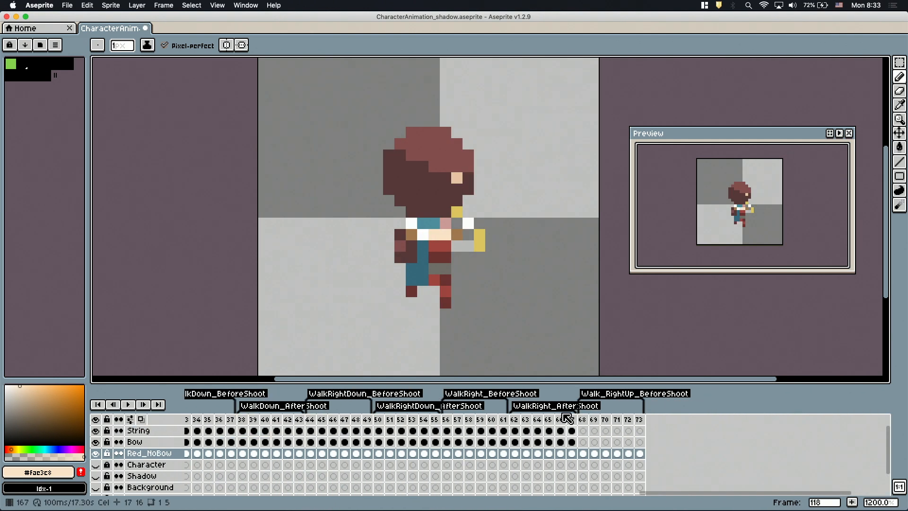
click(583, 419)
key(e)
click(616, 419)
alt+click(432, 244)
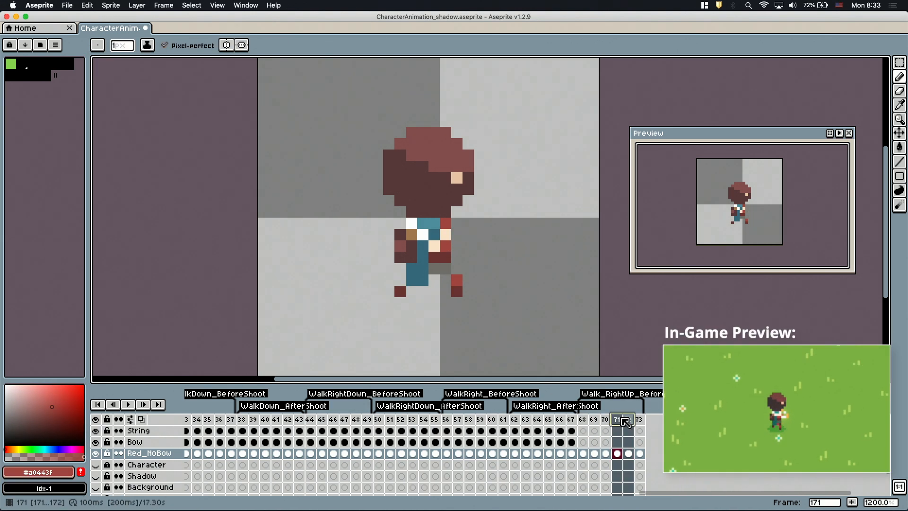
Step: Copy the String and Bow cels of frame 118 onto the Walk_RightUp_BeforeShoot frames 168 to 173
drag(671, 491, 421, 490)
click(262, 441)
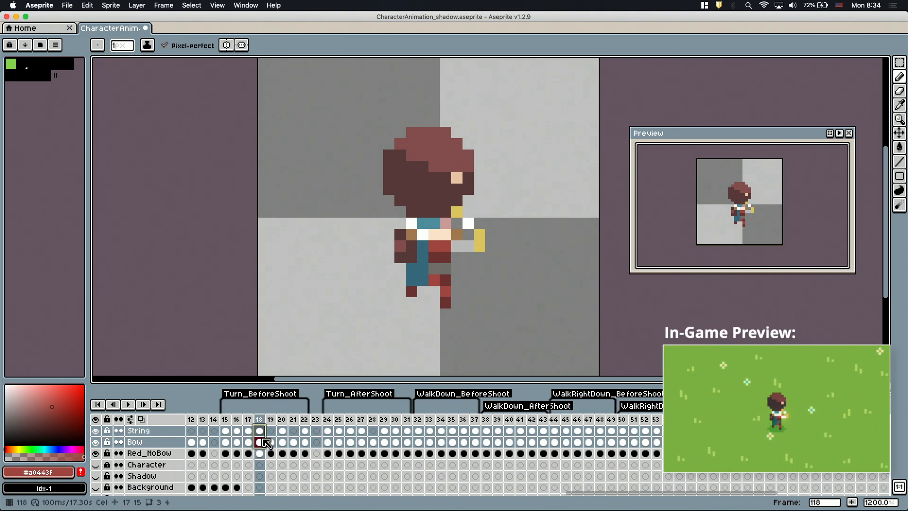
drag(601, 492, 666, 491)
click(612, 430)
key(super+v)
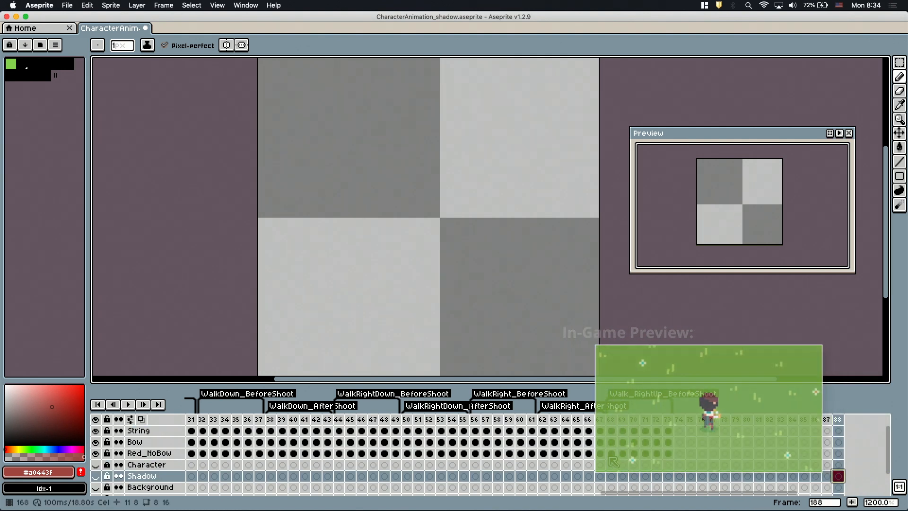
Step: Duplicate the Red_NoBow cels of frames 168 to 173 onto frames 174 to 179 and redraw the arm in frame 127's released pose
click(679, 453)
key(super+v)
drag(703, 492, 645, 491)
click(350, 452)
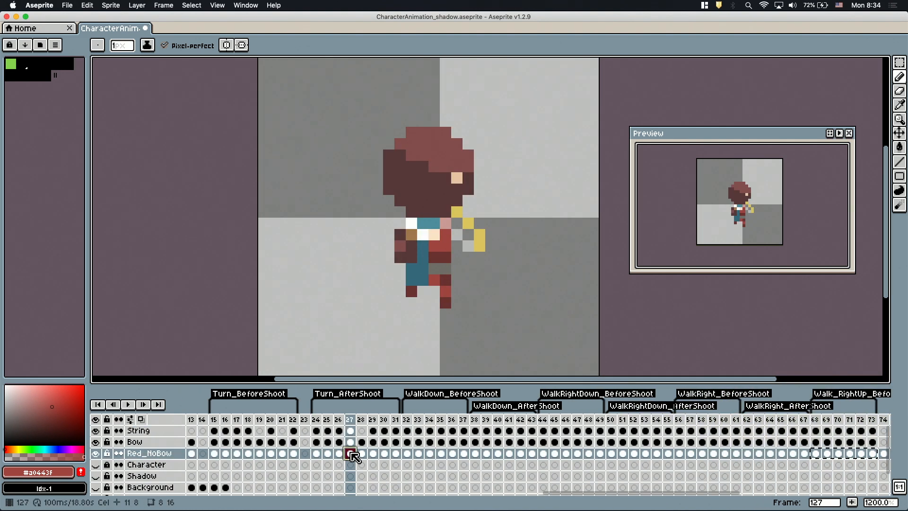
click(347, 453)
drag(579, 492, 619, 492)
click(403, 453)
click(414, 454)
click(426, 454)
click(448, 455)
Step: Copy the String and Bow cels of frame 127 onto frames 174 to 179 and tag them Walk_RightUp_AfterShoot
drag(355, 430, 355, 441)
drag(549, 492, 644, 492)
click(587, 431)
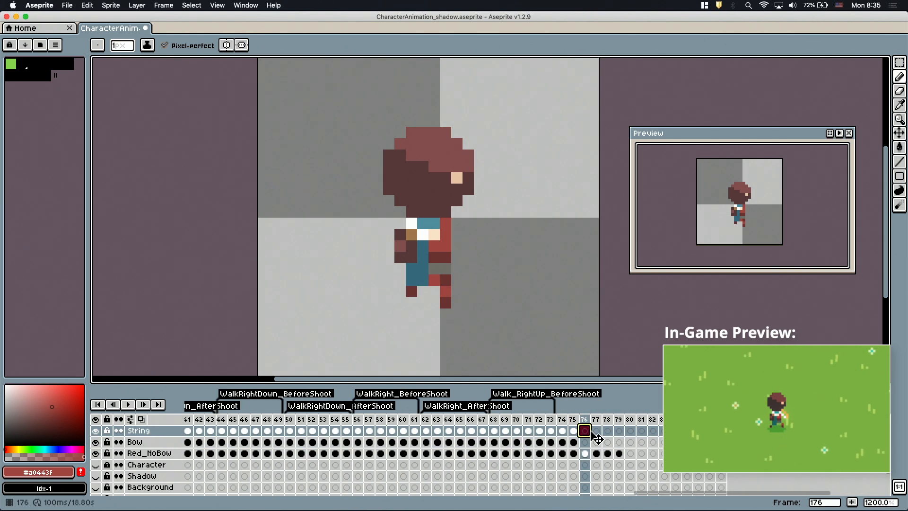
drag(561, 419, 619, 420)
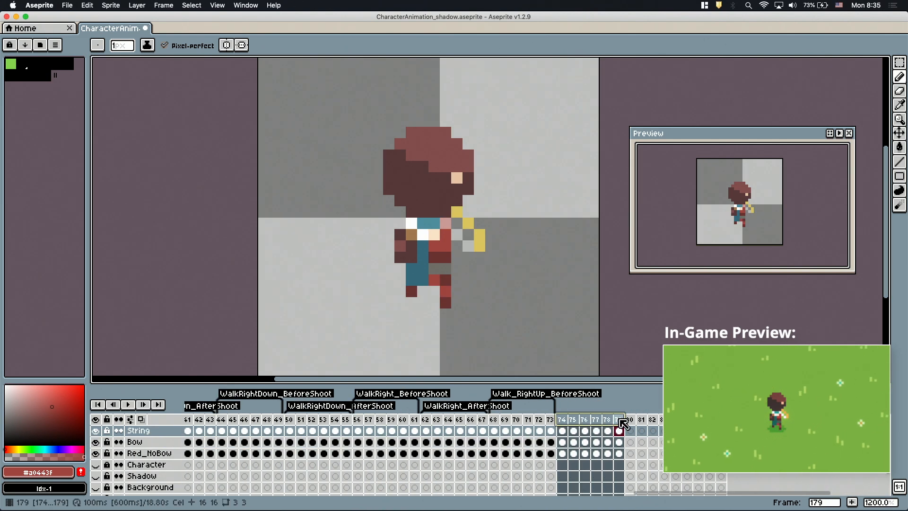
key(F2)
text(Walk_RightUp_AfterShoot)
key(Return)
click(570, 424)
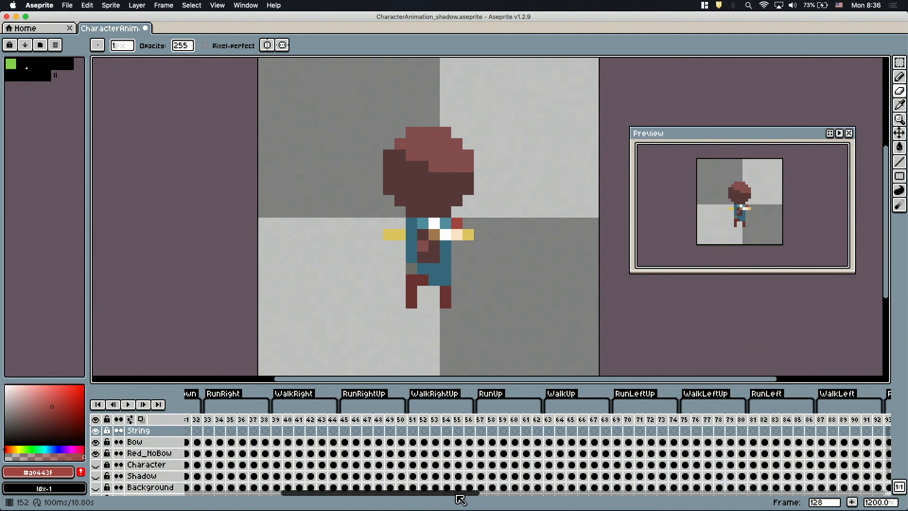
Step: Copy the WalkUp cels of Red_NoBow to frames 180 to 185
drag(460, 492, 452, 492)
drag(573, 453, 632, 453)
key(super+c)
drag(484, 493, 804, 493)
click(643, 452)
key(super+v)
Step: Redraw Red's arms on Red_NoBow frames 180 to 185 to match up-facing frame 128, erasing the left arm and raising the right hand
drag(662, 492, 693, 494)
click(291, 452)
click(634, 453)
alt+click(400, 234)
drag(399, 223, 399, 234)
mouse_move(653, 492)
mouse_down()
mouse_move(548, 493)
mouse_move(648, 493)
mouse_up()
click(418, 453)
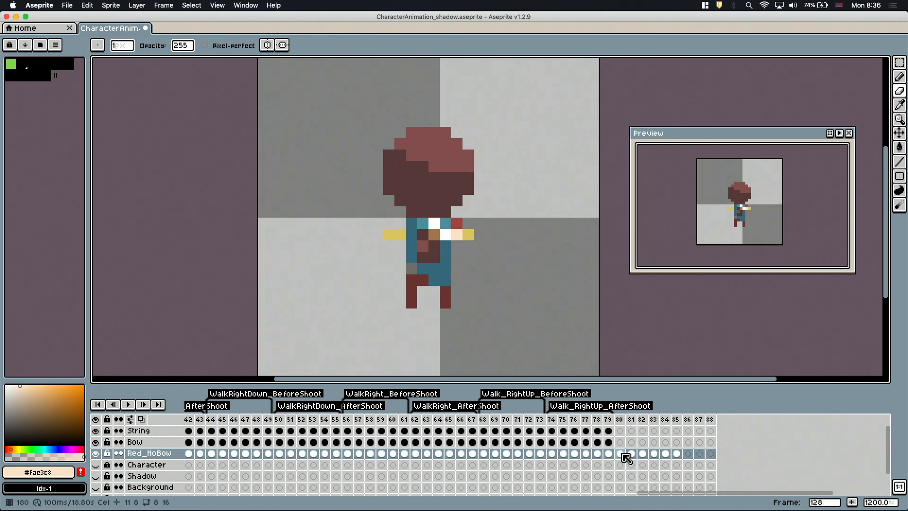
key(Left)
click(457, 223)
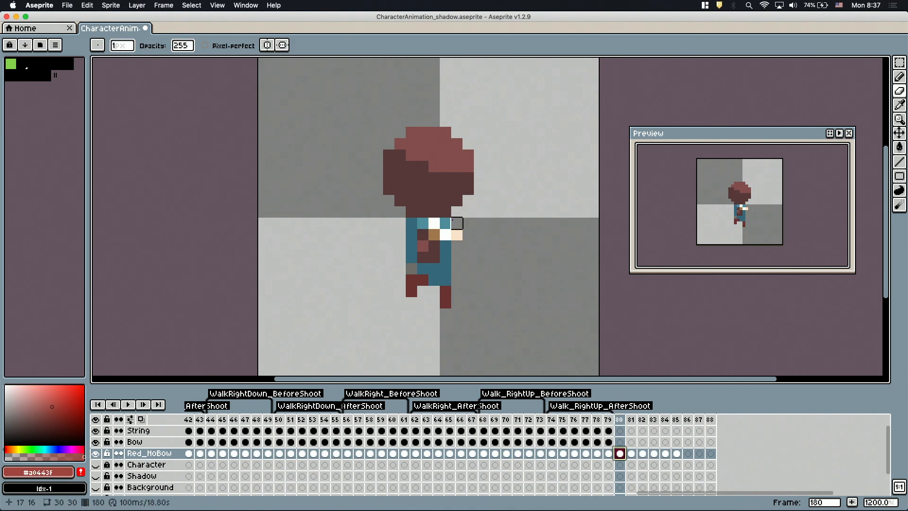
key(m)
drag(457, 223, 457, 234)
key(Right)
key(e)
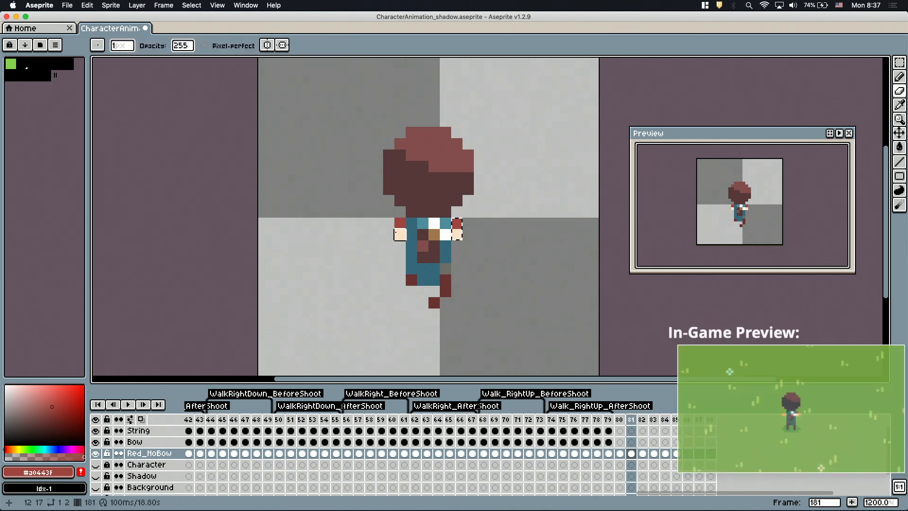
key(b)
alt+click(446, 257)
click(446, 245)
key(Right)
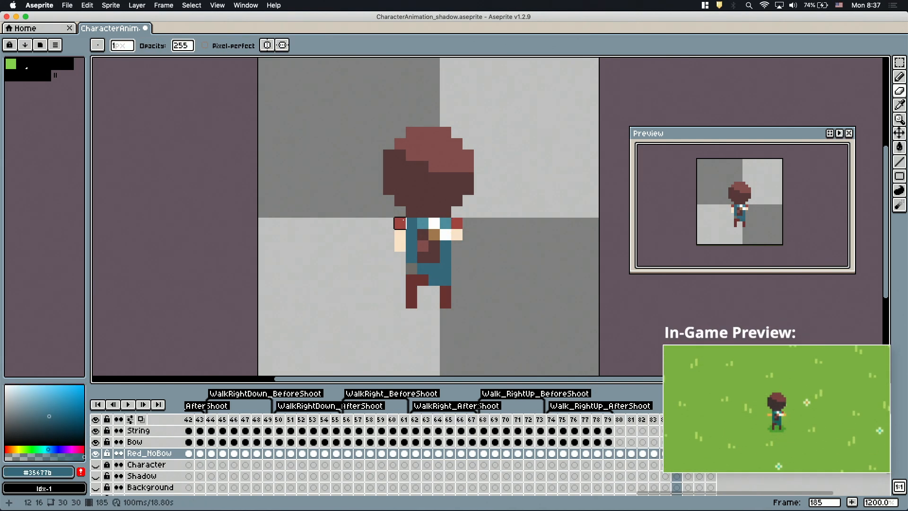
drag(400, 223, 399, 246)
Step: Tag frames 180 to 185 as Walk_Up_BeforeShoot
drag(563, 419, 619, 420)
right_click(603, 421)
click(650, 461)
text(Walk_Up_BeforeShoot)
key(Return)
Step: Copy the Bow cel of the up-facing turn frame onto the Walk_Up_BeforeShoot frames 180 to 185
key(Left)
key(Left)
key(Left)
key(Left)
drag(678, 493, 554, 493)
click(286, 443)
scroll(331, 444, right, 10)
click(442, 442)
key(super+v)
Step: Copy the Bow and Red_NoBow cels of frames 180 to 185 to frames 186 to 191 and tag them Walk_Up_AfterShoot
drag(442, 442, 499, 452)
key(super+v)
drag(509, 420, 567, 424)
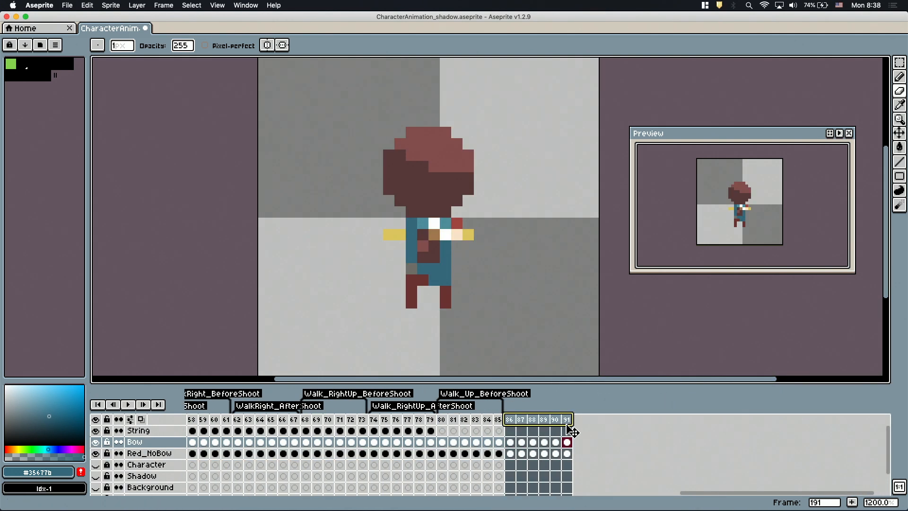
right_click(569, 423)
click(626, 463)
text(W)
drag(705, 480, 728, 477)
Step: Copy the WalkLeftUp cels of Red_NoBow to frames 192 to 197 and tag them WalkLeft_Up_BeforeShoot
drag(686, 493, 377, 494)
drag(439, 453, 463, 453)
drag(432, 492, 744, 493)
click(571, 453)
key(super+v)
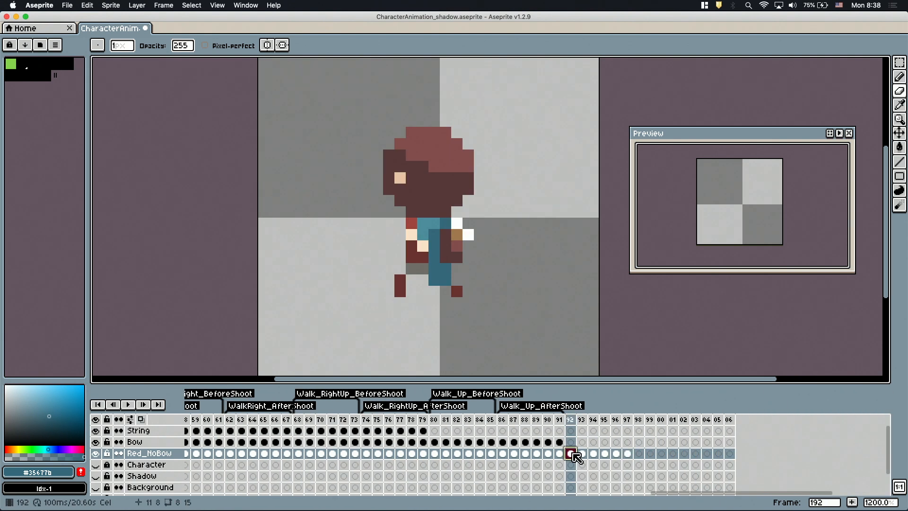
drag(569, 418, 627, 419)
key(F2)
text(Waoot)
key(Return)
click(570, 452)
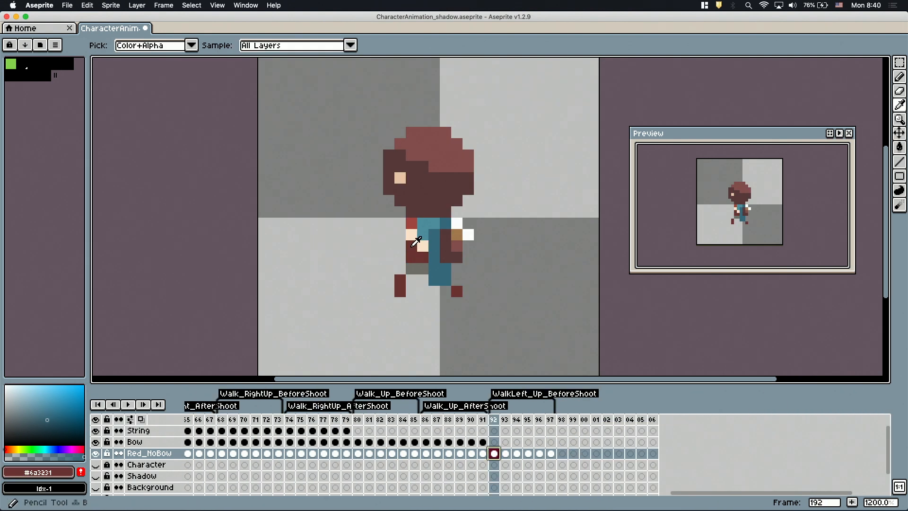
Step: Paint over the front arm on Red_NoBow frames 192 and 193 with the surrounding torso colours
alt+click(420, 244)
drag(717, 493, 317, 493)
click(260, 452)
drag(378, 492, 753, 493)
click(571, 453)
click(411, 235)
alt+click(423, 223)
click(423, 234)
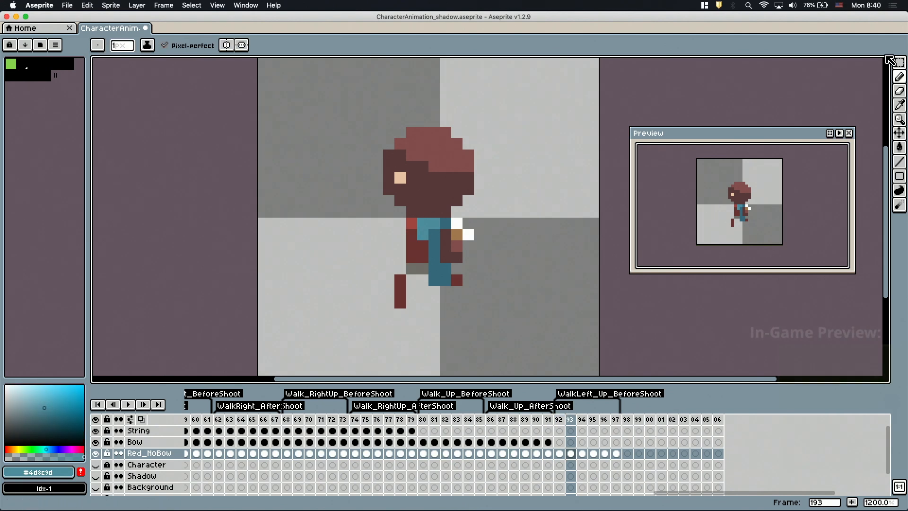
Step: Copy the repainted torso block of frame 193 onto the remaining WalkLeft_Up_BeforeShoot frames, 194 to 197
click(899, 62)
drag(407, 219, 438, 262)
key(super+c)
key(Right)
key(super+v)
key(Right)
key(super+v)
key(Right)
key(super+v)
key(super+d)
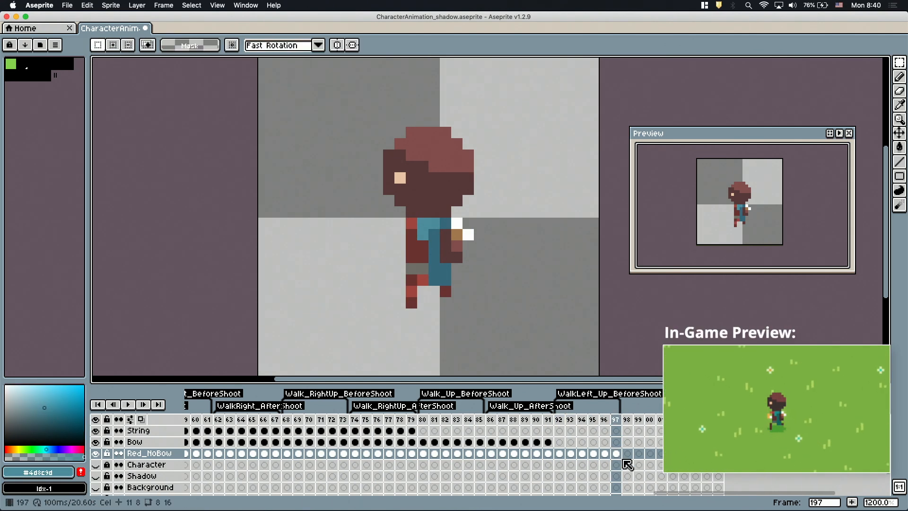
Step: Copy the String and Bow cels of the left-up-facing Turn_BeforeShoot frame onto frames 192 to 197
click(559, 453)
drag(693, 492, 235, 493)
drag(336, 431, 336, 440)
key(super+c)
click(653, 431)
key(super+v)
Step: Copy the String, Bow and Red_NoBow cels of frames 192 to 197 to frames 198 to 203
drag(236, 492, 742, 493)
drag(584, 430, 645, 454)
key(super+c)
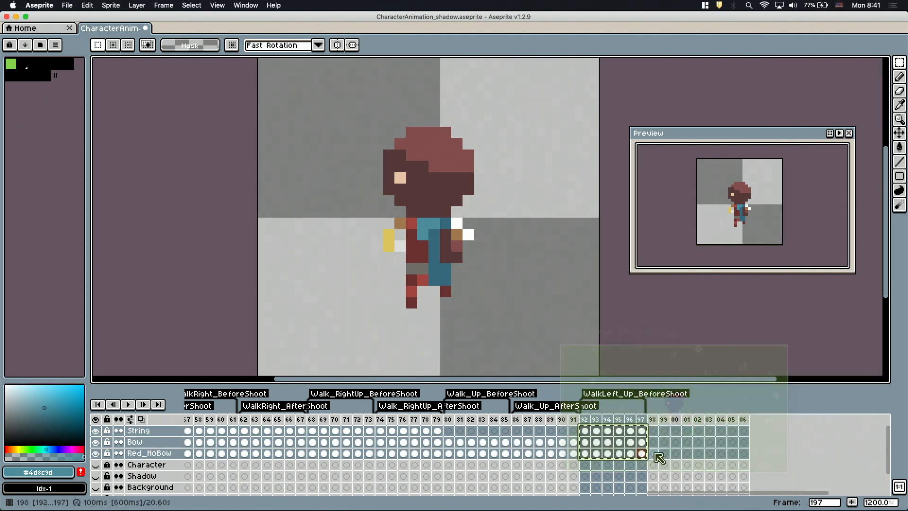
click(653, 430)
key(super+v)
Step: Tag frames 198 to 203 as WalkLeft_Up_AfterShoot
drag(660, 419, 718, 418)
right_click(718, 419)
click(756, 464)
text(WalkLeft_Up)
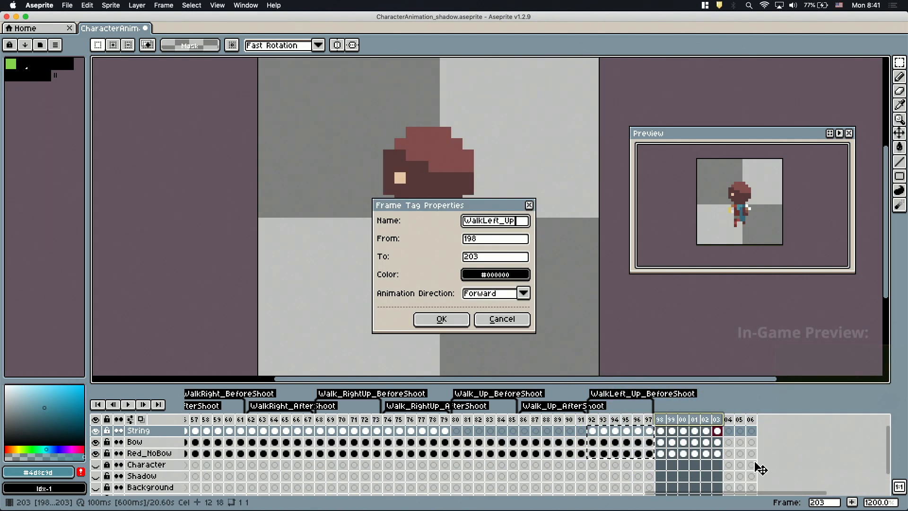
text(_AfterShoot)
key(Return)
Step: Touch up the Bow cels of frames 198 and 199 with the bow's sampled yellow, #dbc45e
mouse_move(742, 493)
mouse_down()
mouse_move(595, 493)
mouse_move(760, 493)
mouse_up()
click(446, 442)
click(592, 442)
key(b)
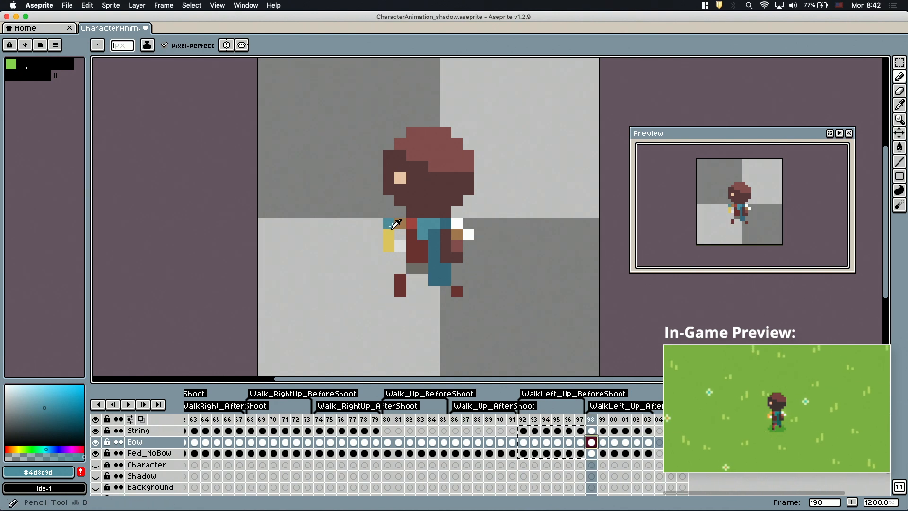
alt+click(389, 238)
click(603, 442)
Step: Rename the two upward walk tags to WalkUp_BeforeShoot and WalkUp_AfterShoot
drag(684, 492, 668, 492)
click(479, 393)
click(474, 221)
key(BackSpace)
key(Return)
click(535, 405)
click(475, 222)
key(BackSpace)
key(Return)
Step: Rename the two left-up walk tags to WalkLeftUp_BeforeShoot and WalkLeftUp_AfterShoot and save the file
click(615, 393)
click(478, 221)
key(BackSpace)
key(Return)
click(672, 405)
click(475, 222)
key(BackSpace)
key(Return)
key(super+s)
Step: Copy the WalkLeft cels of Red_NoBow, frames 87 to 92, to frames 204 to 209
drag(712, 493, 430, 499)
drag(466, 453, 523, 453)
key(super+c)
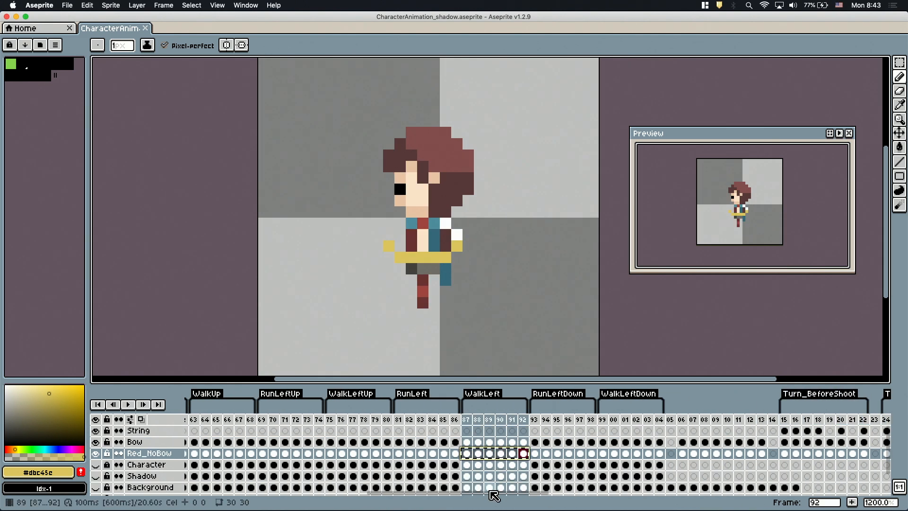
drag(492, 493, 790, 492)
click(644, 454)
key(super+v)
Step: Repaint the arm pixels of Red_NoBow frame 204 with sampled character colours to match the left-facing bow pose
mouse_move(706, 493)
mouse_down()
mouse_move(266, 497)
mouse_move(686, 493)
mouse_up()
click(296, 452)
click(660, 453)
alt+click(434, 241)
click(412, 234)
alt+click(435, 254)
click(672, 453)
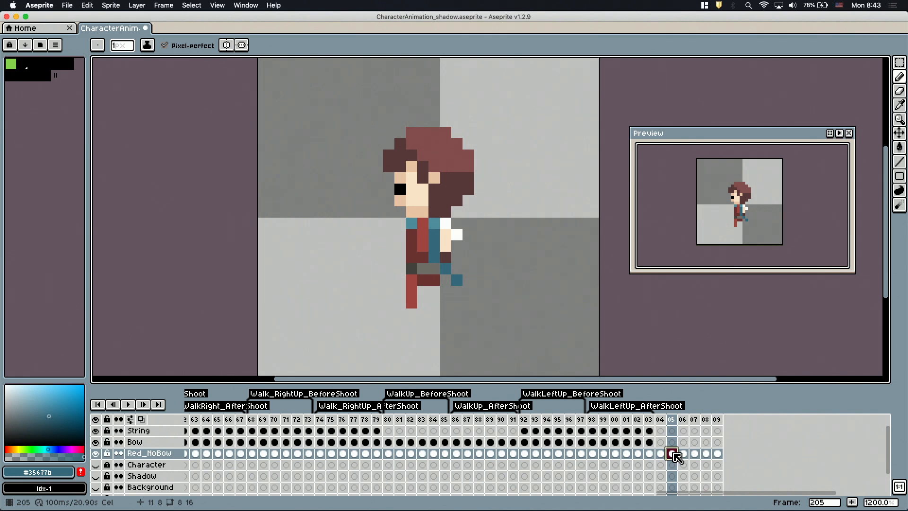
Step: Repaint the arm and torso pixels of Red_NoBow frames 206 to 208 with sampled colours for the bow-holding pose
key(Right)
alt+click(412, 235)
click(411, 234)
alt+click(423, 223)
drag(422, 235, 423, 245)
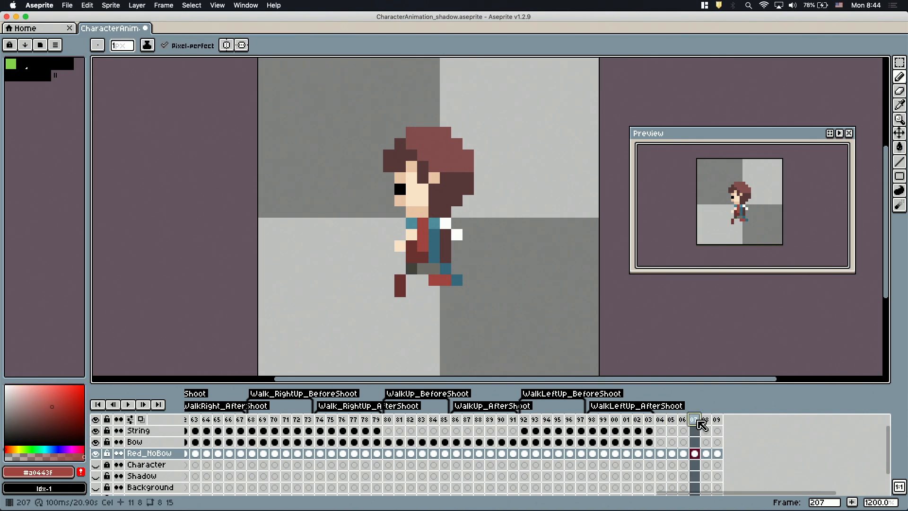
alt+click(421, 258)
key(Right)
alt+click(423, 236)
alt+click(412, 236)
Step: Tag frames 204 to 209 as WalkLeft_BeforeShoot and play the animation
drag(661, 419, 717, 419)
right_click(705, 419)
click(723, 473)
text(W)
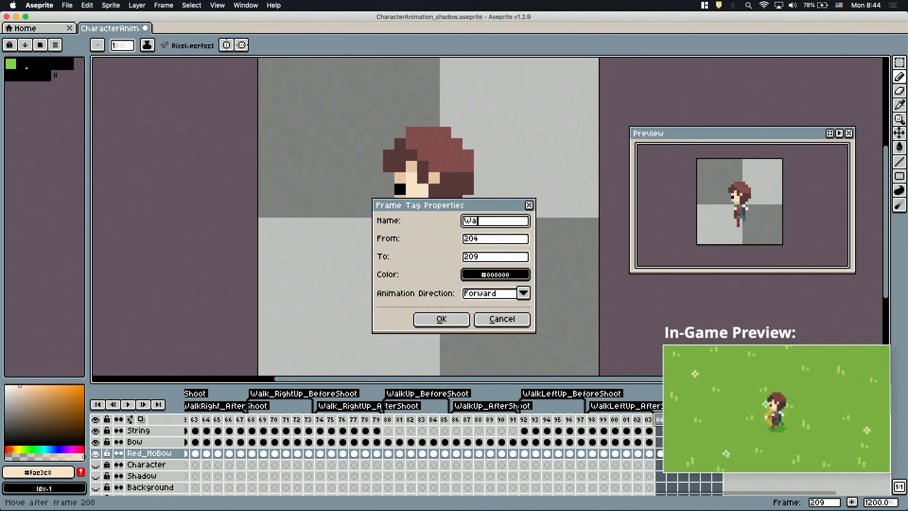
key(Return)
key(Return)
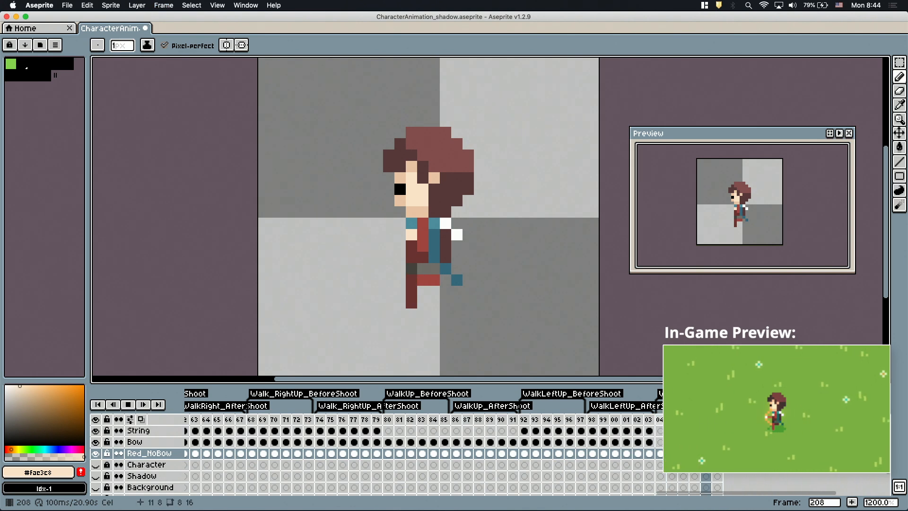
Step: Copy the Bow cel of the left-facing turn frame onto the WalkLeft_BeforeShoot frames 204 to 209
scroll(400, 443, left, 10)
click(399, 443)
scroll(402, 445, right, 12)
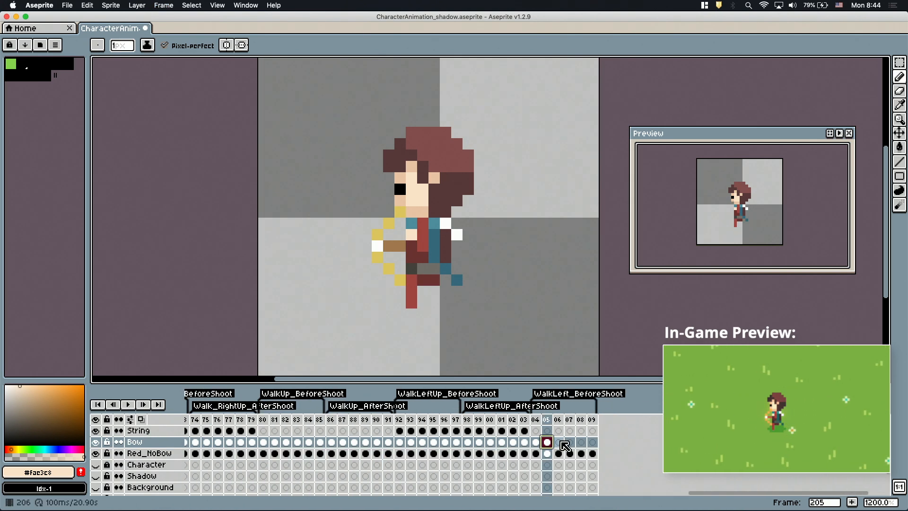
Step: Copy the Red_NoBow cels of frames 204 to 209 to frames 210 to 215
click(604, 453)
drag(536, 453, 592, 453)
key(super+c)
click(604, 453)
key(super+v)
Step: Tag frames 210 to 215 as WalkLeft_AfterShoot
drag(604, 419, 659, 421)
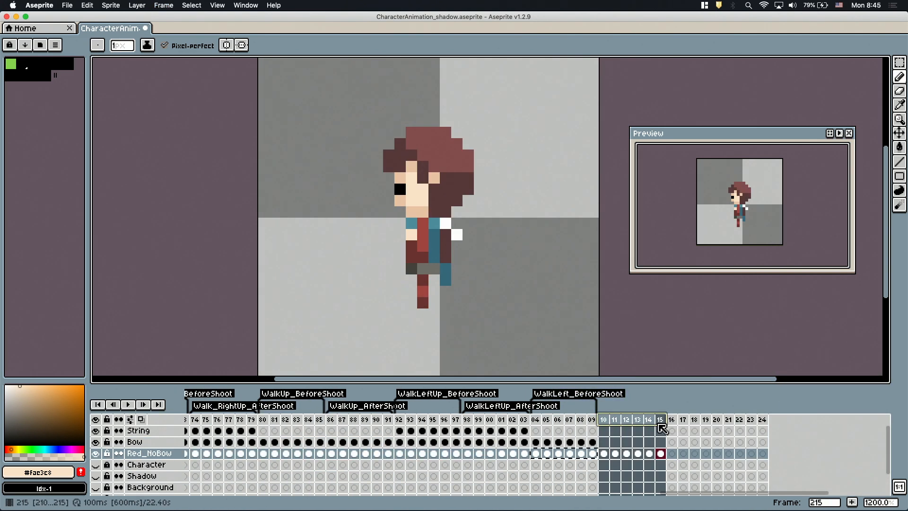
right_click(660, 421)
click(693, 455)
text(WalkLeft_AfterShoot)
key(Return)
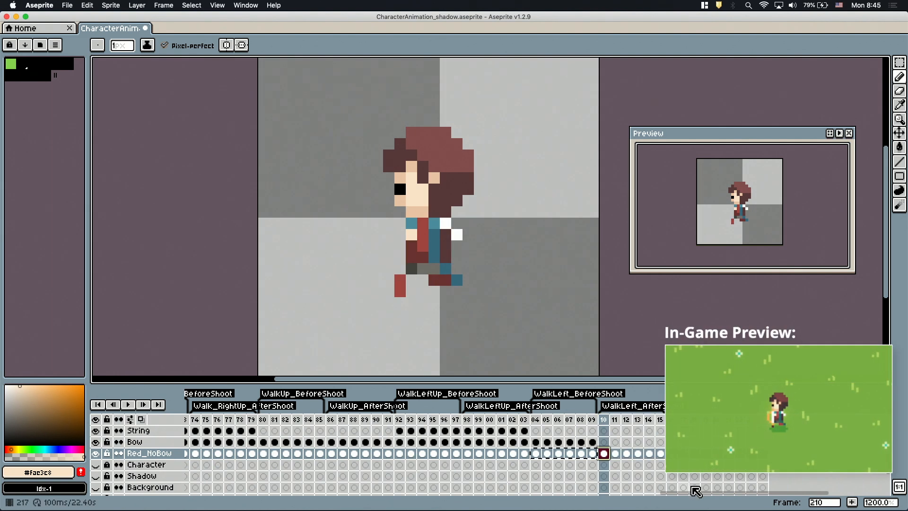
Step: Copy the String and Bow cels of the left-facing Turn_AfterShoot frame 130 onto frames 210 to 215 and play the animation
scroll(492, 447, left, 12)
click(489, 443)
mouse_move(597, 492)
mouse_down()
mouse_move(762, 493)
mouse_move(603, 492)
mouse_up()
click(362, 441)
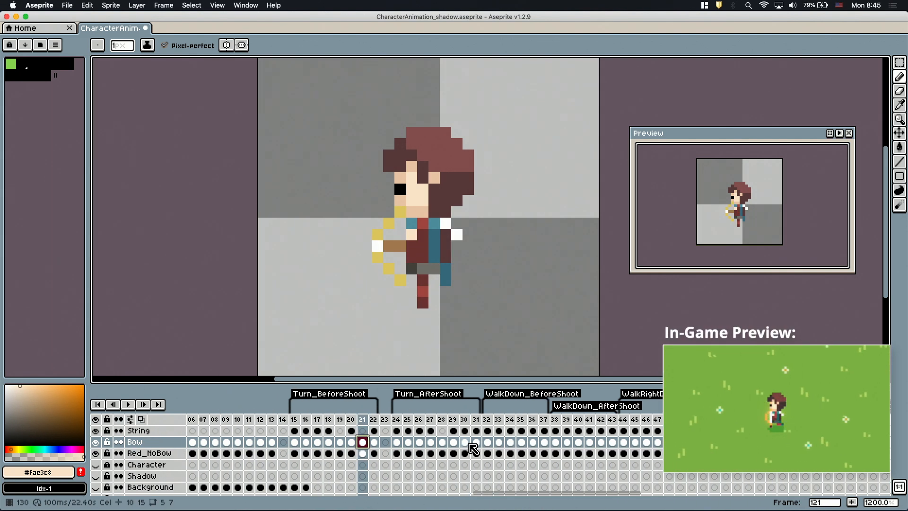
drag(464, 441, 464, 430)
key(super+c)
drag(544, 492, 737, 492)
click(580, 430)
key(super+v)
click(592, 430)
key(super+v)
click(603, 430)
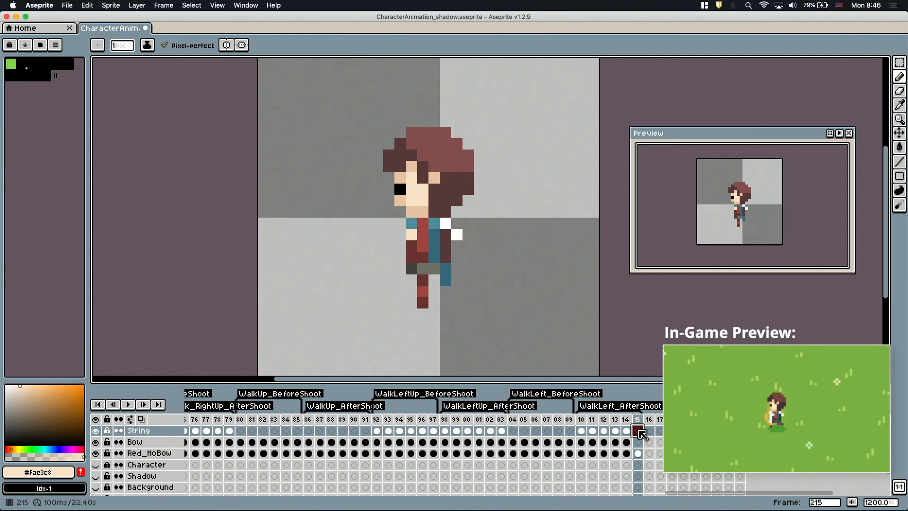
key(Return)
Step: Copy the WalkLeftDown cels of Red_NoBow to frames 216 to 221 and save the file
drag(680, 492, 419, 493)
click(445, 431)
drag(613, 453, 667, 453)
key(super+c)
drag(518, 493, 827, 494)
click(647, 453)
key(super+v)
key(super+s)
Step: Paint over the arm pixels in the left-down walk cels of Red_NoBow from frame 216 onward with sampled character colours
mouse_move(689, 492)
mouse_down()
mouse_move(332, 492)
mouse_move(687, 492)
mouse_up()
click(340, 453)
click(667, 453)
alt+click(445, 212)
key(Right)
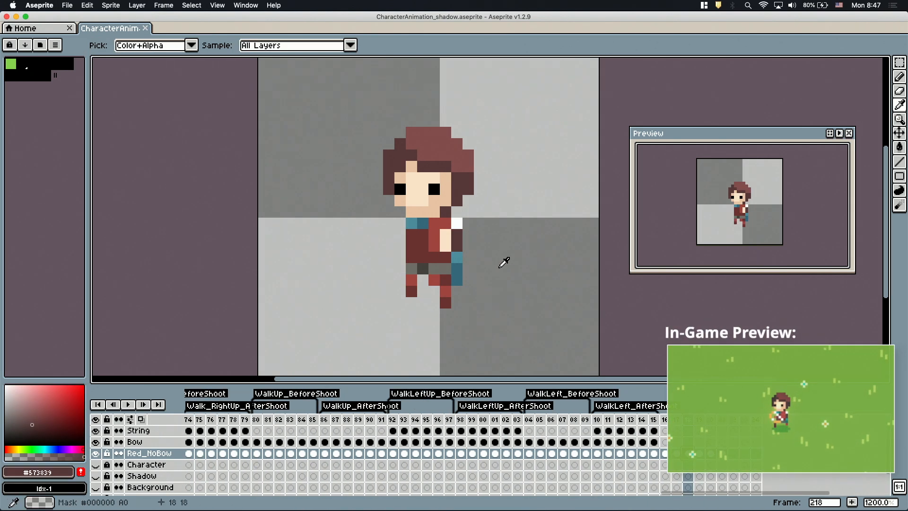
key(Right)
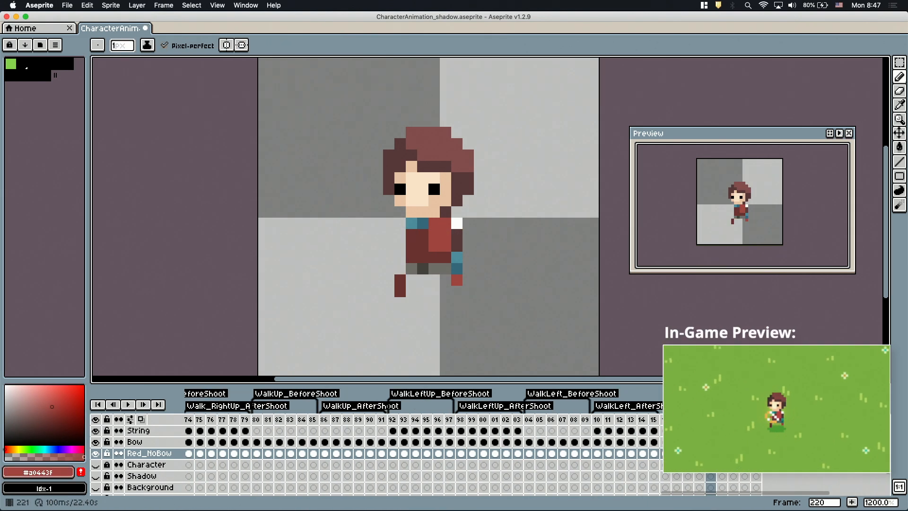
Step: Tag frames 216 to 221 as WalkLeftDown_BeforeShoot
drag(665, 418, 733, 419)
key(F2)
text(W)
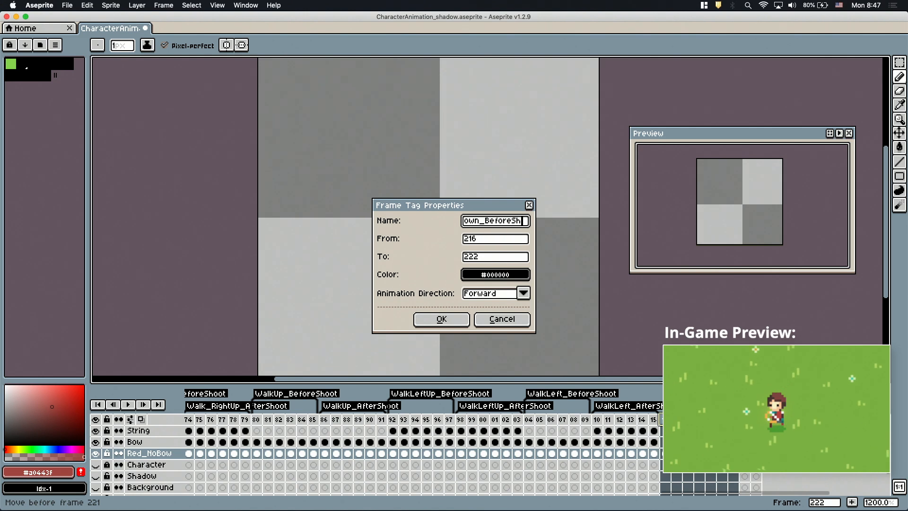
text(alkDown_BeforeSh)
key(Return)
Step: Copy the String and Bow cels of turn frame 122 onto the WalkLeftDown_BeforeShoot frames 216 to 221 and play the animation
click(688, 431)
drag(715, 493, 527, 503)
drag(375, 436, 375, 442)
key(super+c)
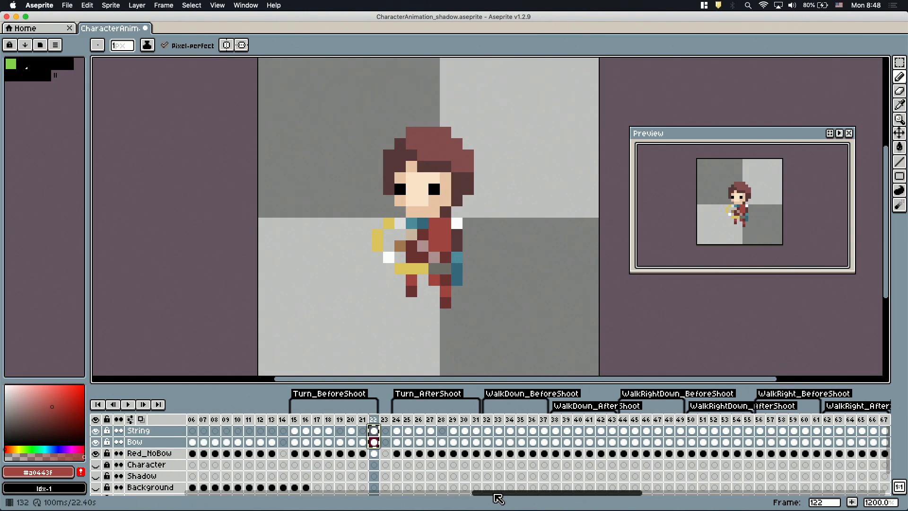
drag(493, 494, 613, 498)
click(617, 431)
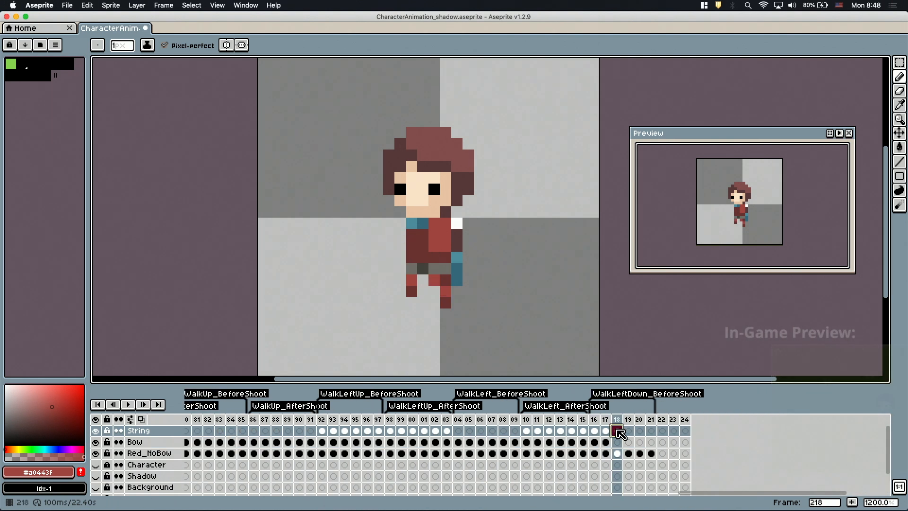
key(super+v)
click(627, 420)
key(Return)
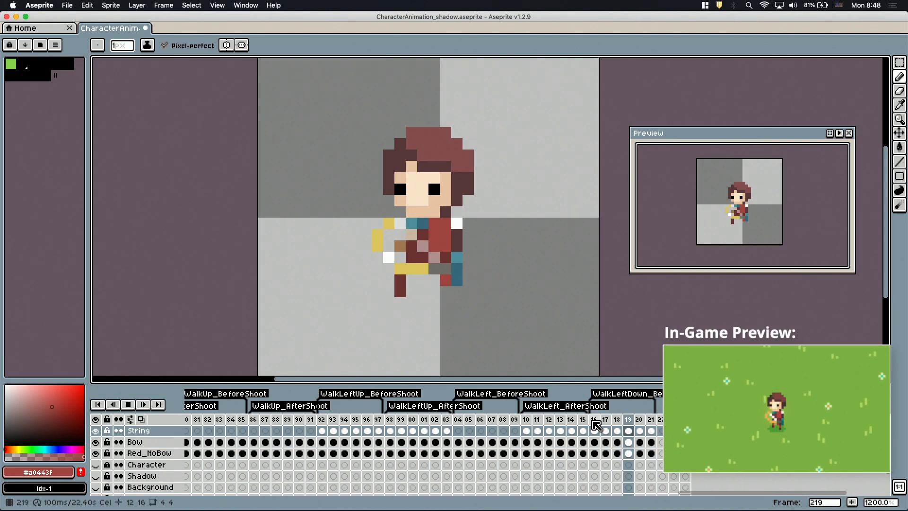
Step: Copy the Red_NoBow cels of frames 216 to 221 to frames 222 to 227 and tag them as the left-down after-shot walk
drag(594, 452, 651, 452)
key(super+c)
click(662, 452)
key(super+v)
drag(663, 420, 720, 419)
key(F2)
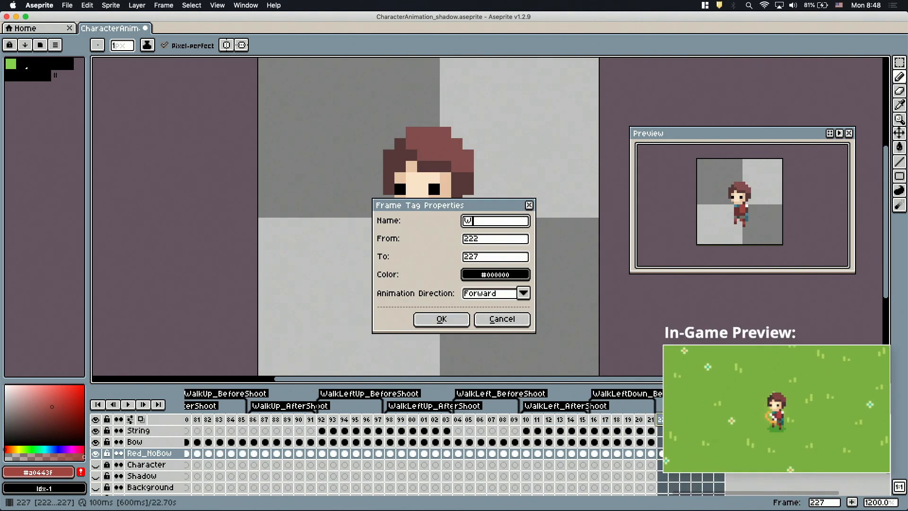
key(Return)
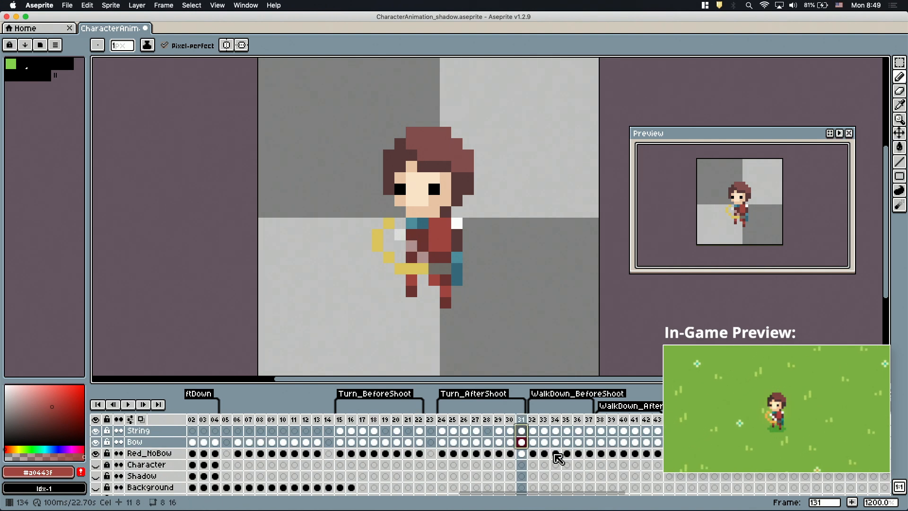